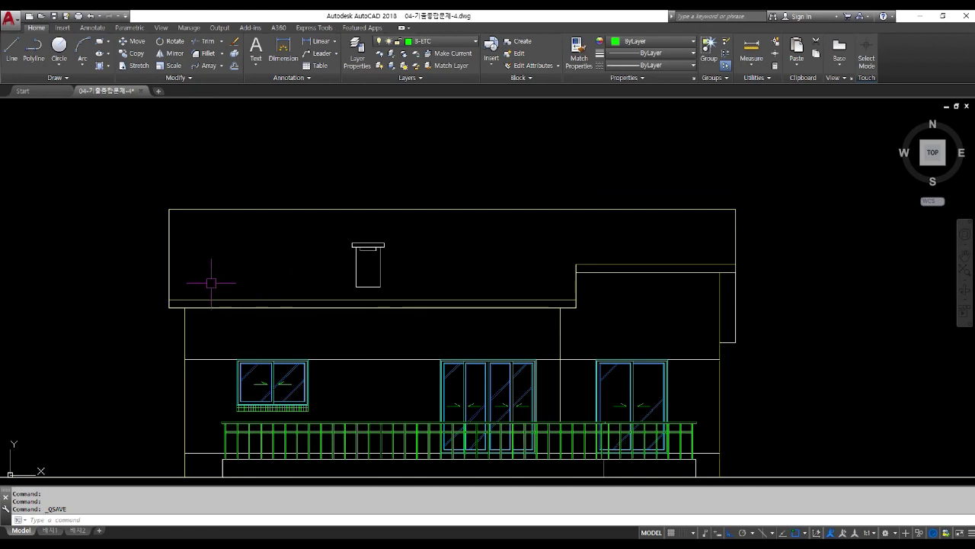
Offset the main roof's outer vertical edge 300 inward, and offset the resulting line inward again to form a narrower tile strip
key("Return")
key("Return")
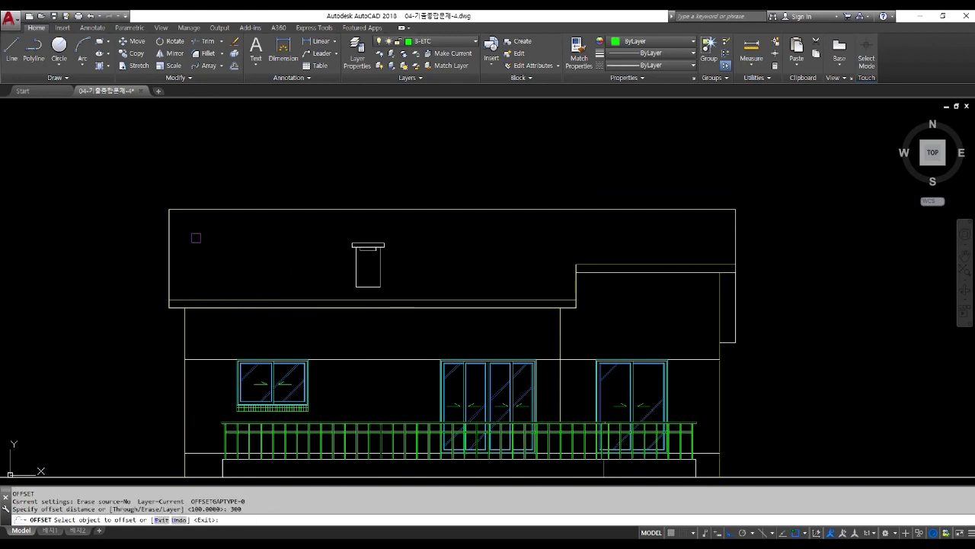
left_click(167, 234)
left_click(175, 231)
key("Return")
key("Return")
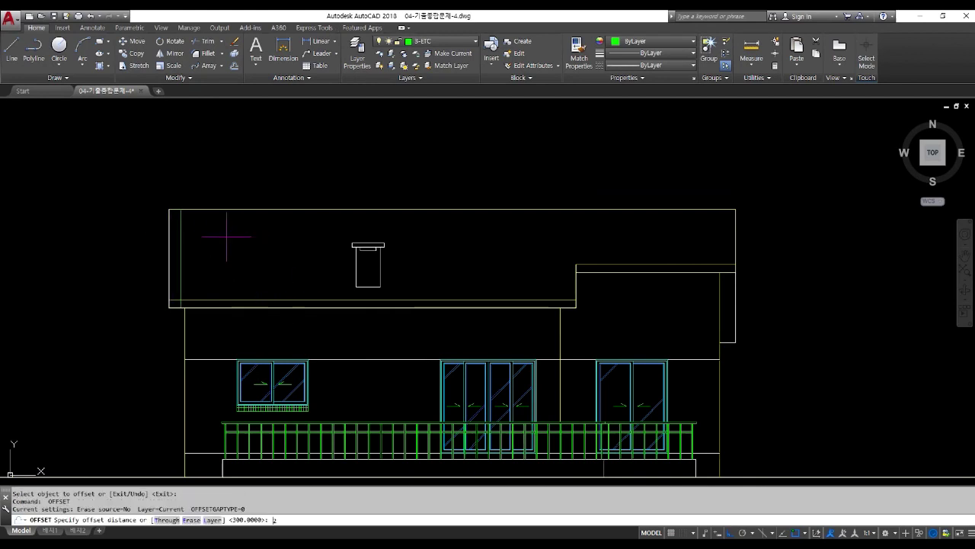
key("Return")
left_click(179, 237)
left_click(218, 180)
Trim the ends of both offset lines that extend below the upper eave line
scroll(202, 282, "up", 4)
type("TR")
key("Return")
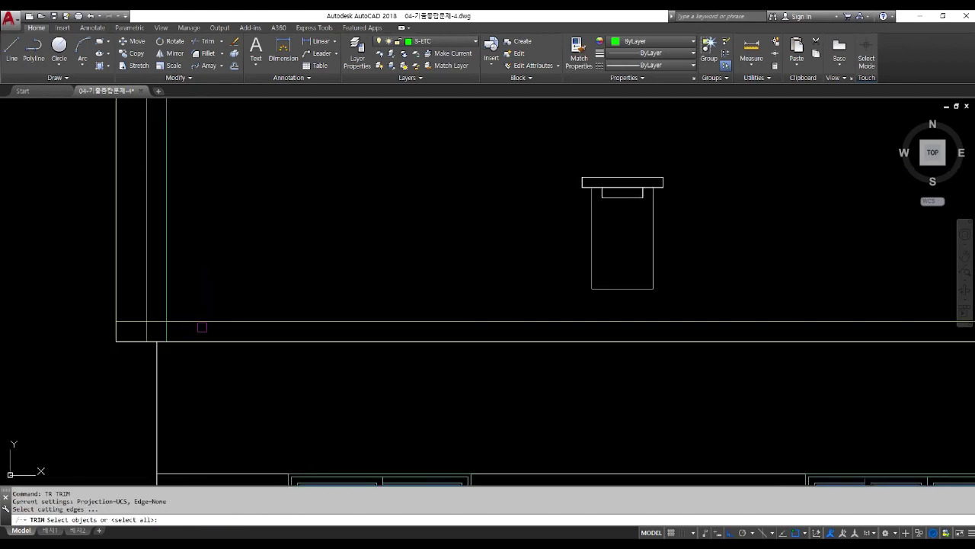
key("Return")
left_click(166, 332)
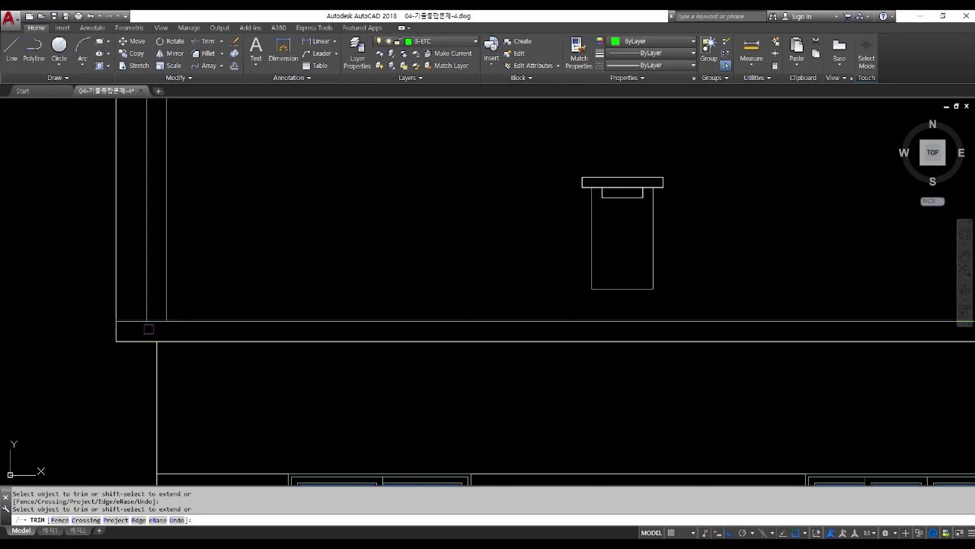
key("Return")
Draw a shallow sagging arc across the wide strip and a raised arc across the narrow strip, ending on the eave line
scroll(122, 320, "up", 4)
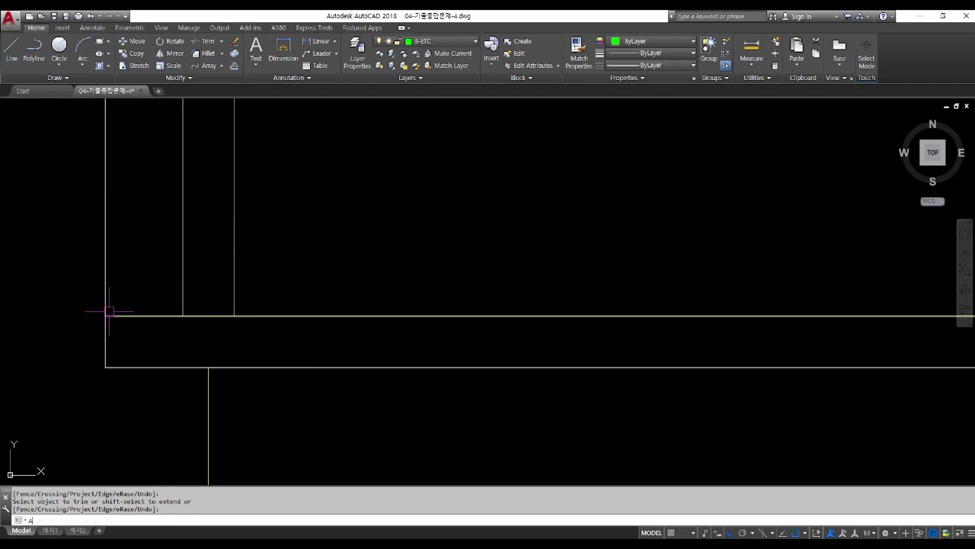
type("A")
key("Return")
left_click(105, 315)
left_click(137, 325)
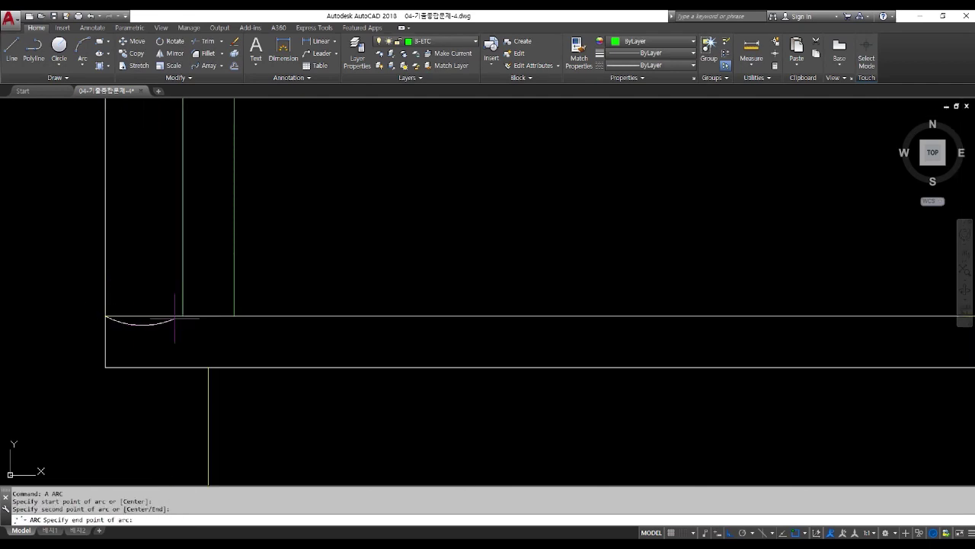
left_click(182, 315)
key("Return")
left_click(183, 315)
left_click(196, 288)
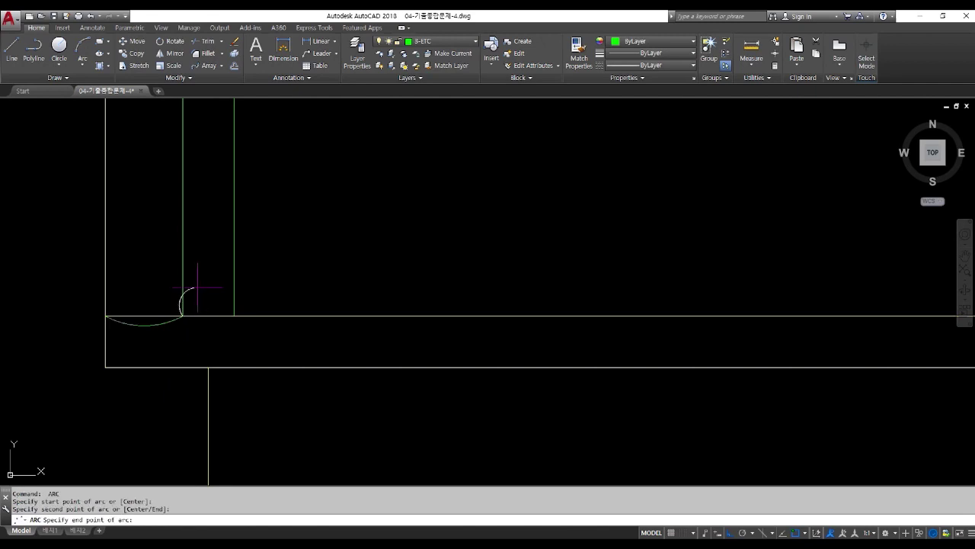
left_click(234, 313)
type("m")
key("Return")
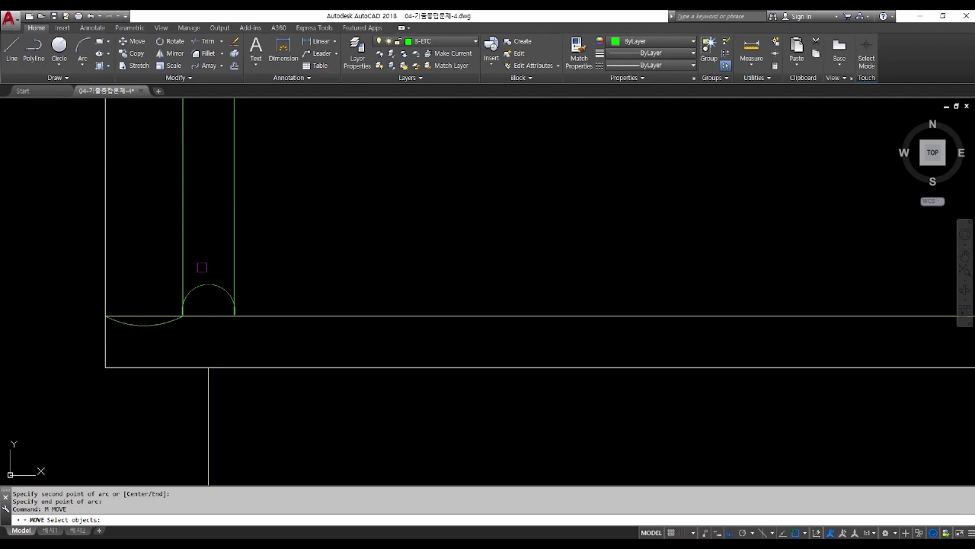
left_click(208, 284)
left_click(144, 325)
key("Return")
left_click(327, 272)
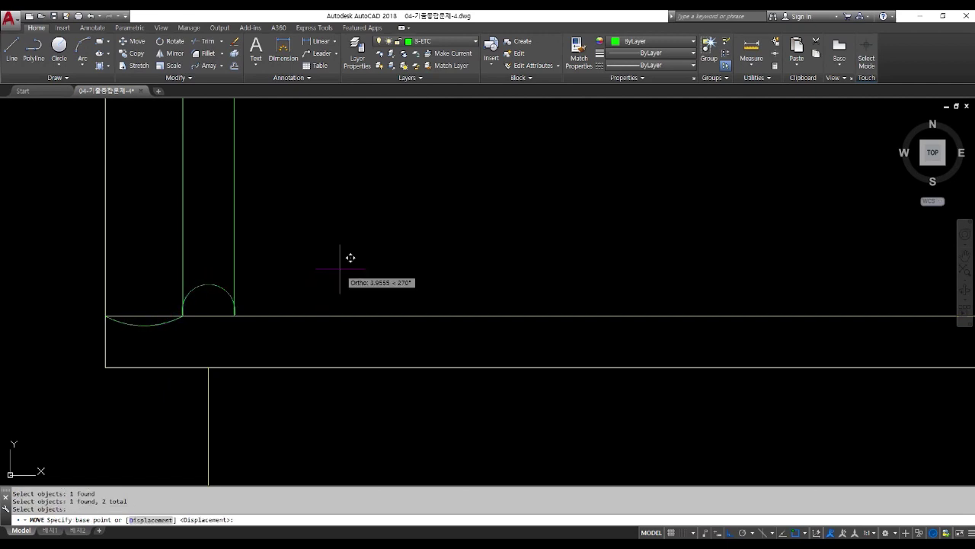
key("Escape")
Move the shallow sagging arc straight up about 49 so it rests just above the eave line
key("Return")
left_click(136, 324)
key("Return")
left_click(364, 242)
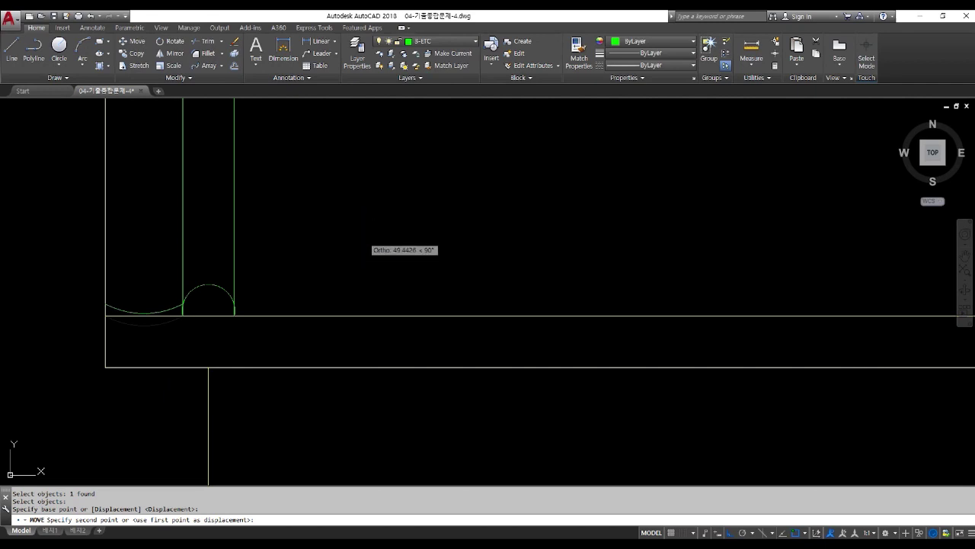
left_click(364, 236)
Copy the tile arcs straight up at distances of 300, 600, 900, 1200, 1500, 1800 and 2100
type("co")
key("Return")
left_click(73, 258)
left_click(283, 355)
scroll(283, 355, "down", 2)
scroll(282, 342, "down", 2)
key("Return")
left_click(331, 272)
scroll(332, 270, "down", 2)
type("300")
key("Return")
type("600")
key("Return")
type("900")
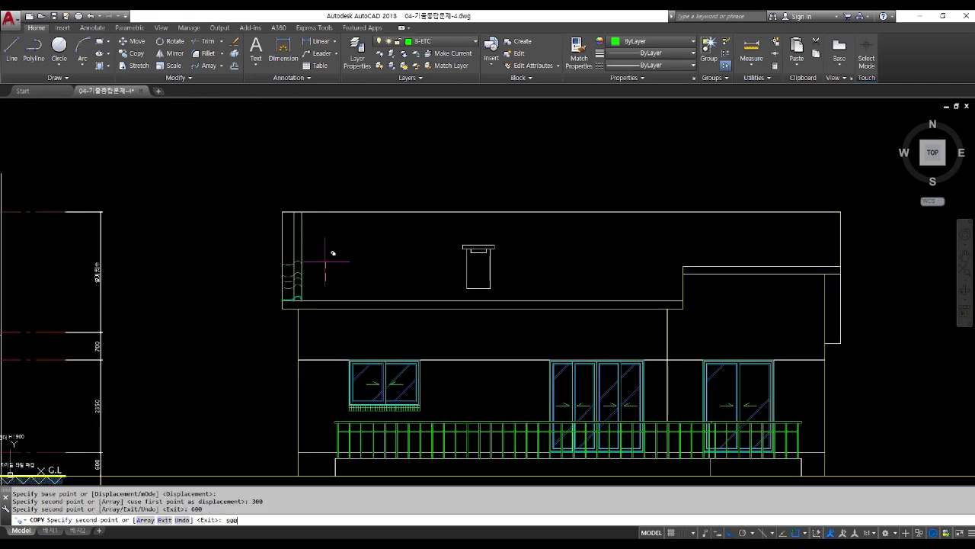
key("Return")
type("1200")
key("Return")
type("1500")
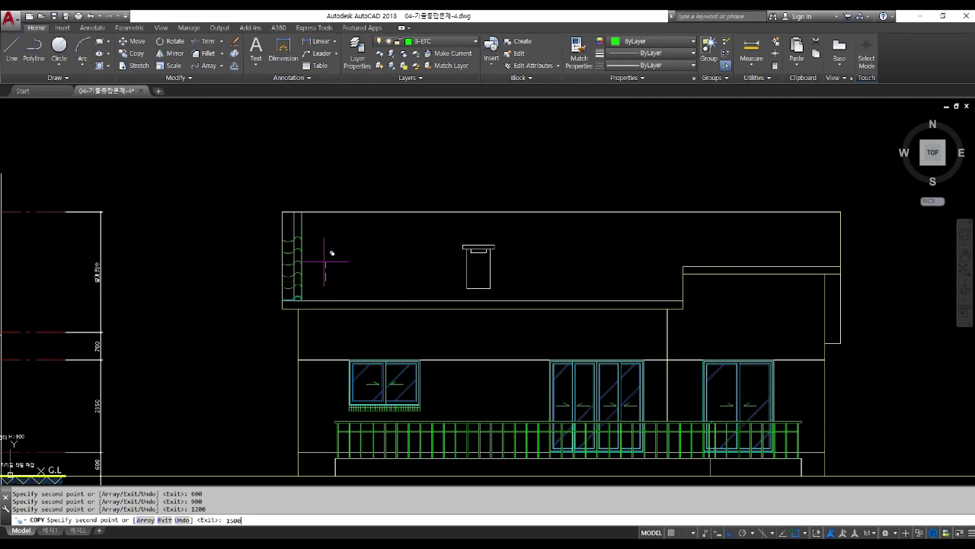
key("Return")
type("1800")
key("Return")
type("2100")
key("Return")
key("Escape")
key("Escape")
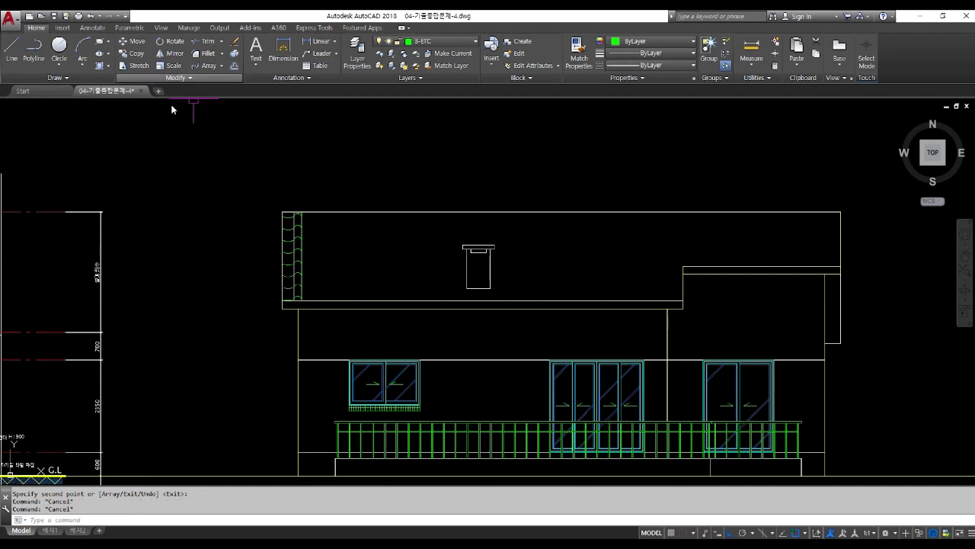
left_click(202, 71)
left_click(251, 179)
left_click(317, 303)
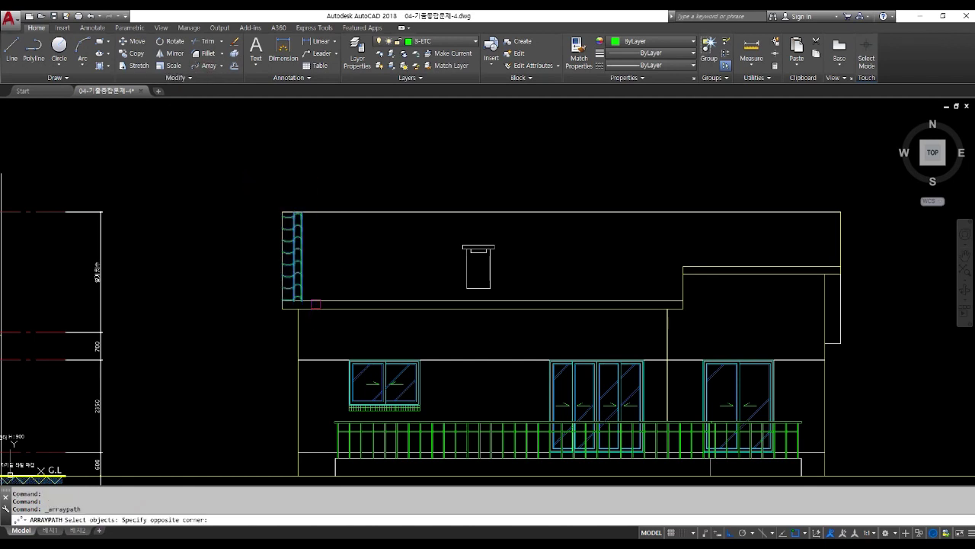
key("Escape")
key("Escape")
key("Escape")
Put the lower rows of tile arcs on a different layer
scroll(270, 251, "up", 3)
left_click(259, 201)
left_click(411, 335)
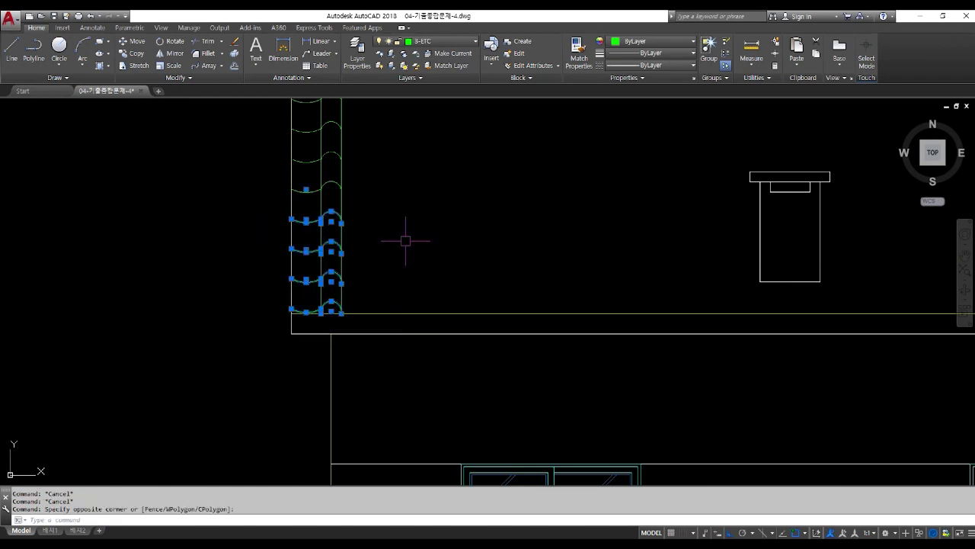
left_click(455, 41)
left_click(439, 115)
key("Escape")
Match the properties of a relayered arc onto the upper rows of tile arcs
type("ma")
key("Return")
left_click(340, 211)
scroll(340, 211, "down", 2)
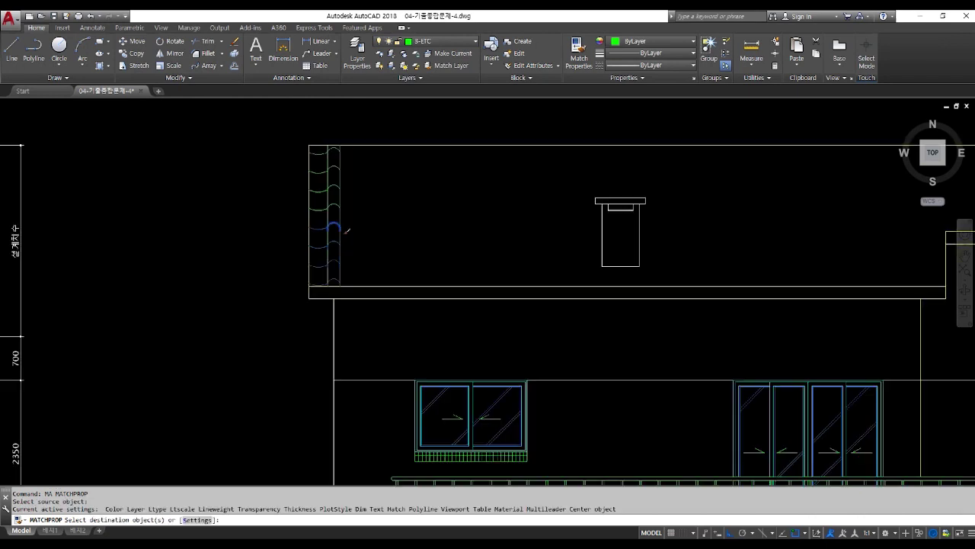
left_click(296, 144)
left_click(373, 235)
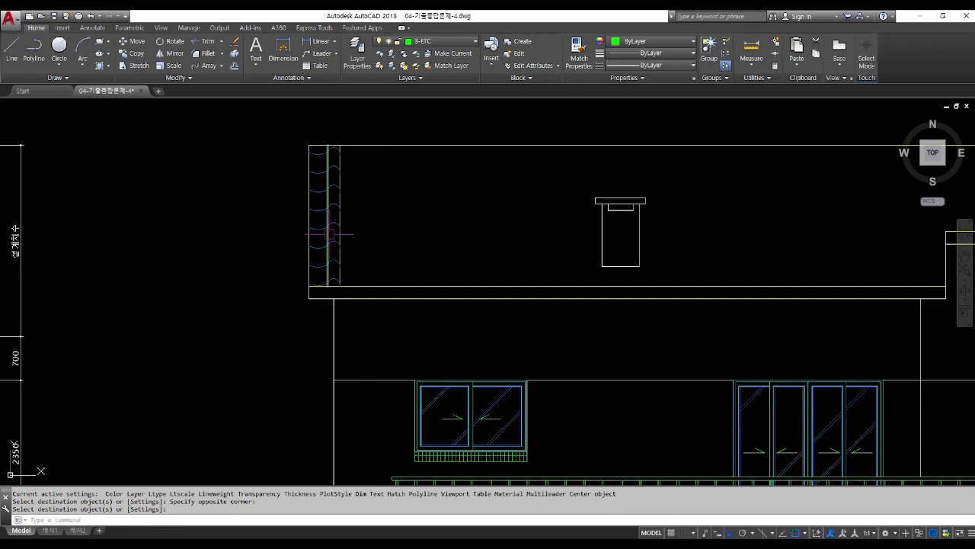
left_click(205, 67)
left_click(270, 125)
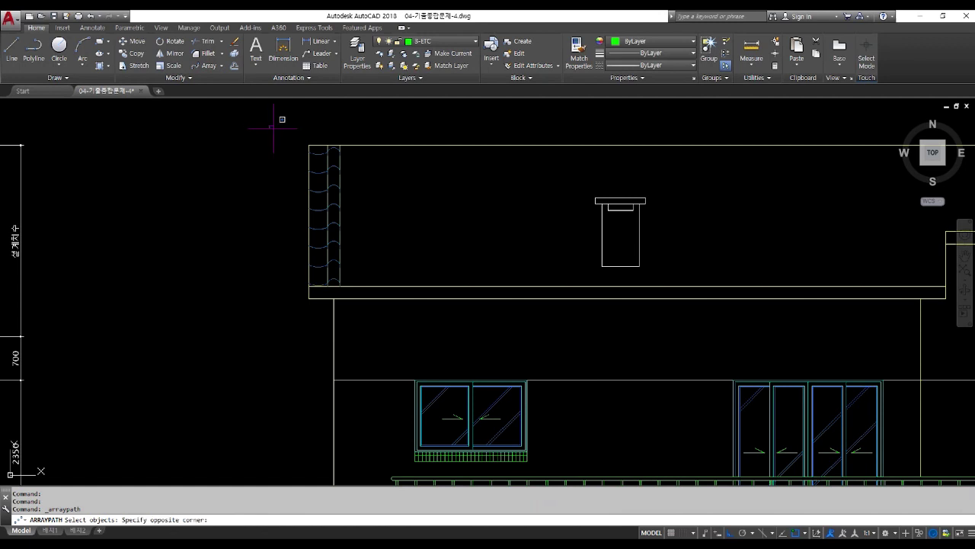
left_click(358, 276)
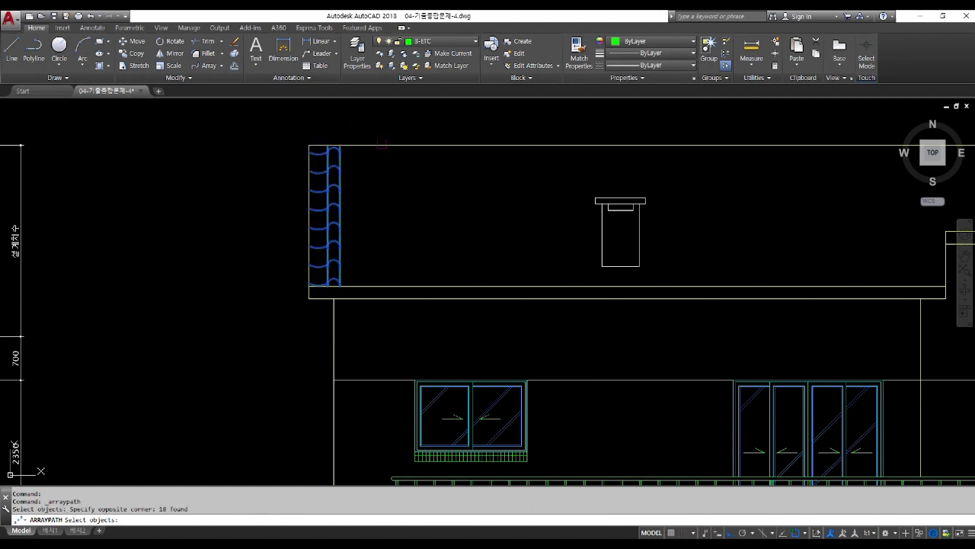
left_click(382, 146)
key("Return")
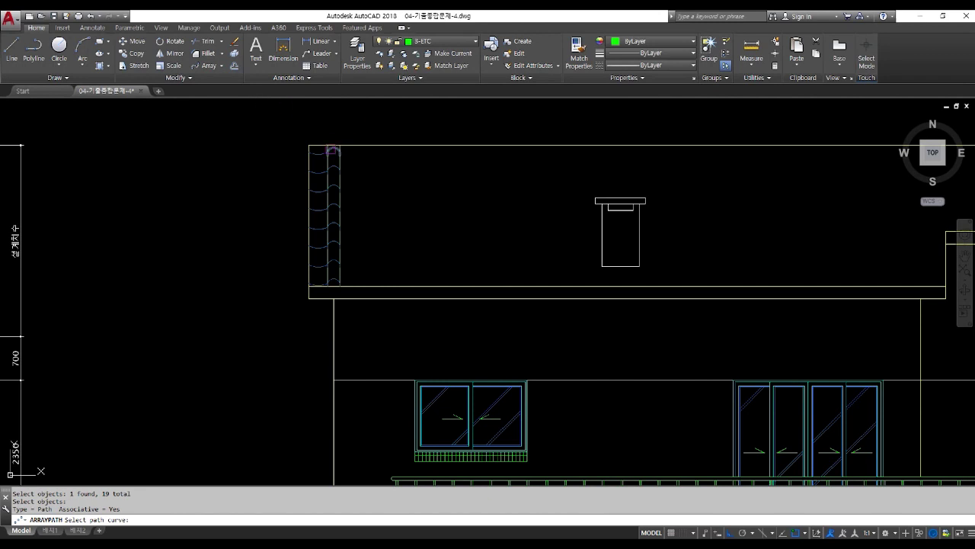
left_click(374, 146)
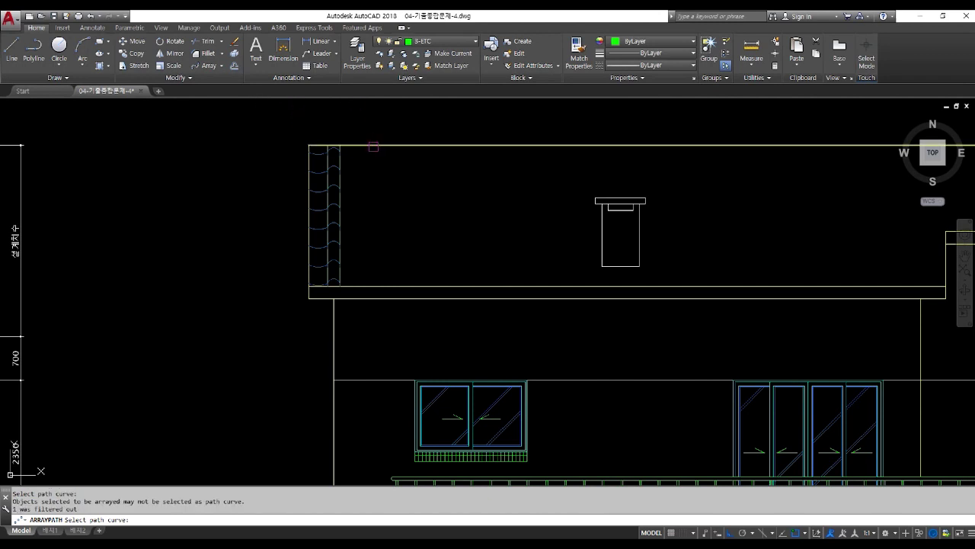
key("Escape")
key("Escape")
Path-array the tile arcs and strip lines along the roof's ridge line with an item spacing of 500
key("Return")
left_click(272, 127)
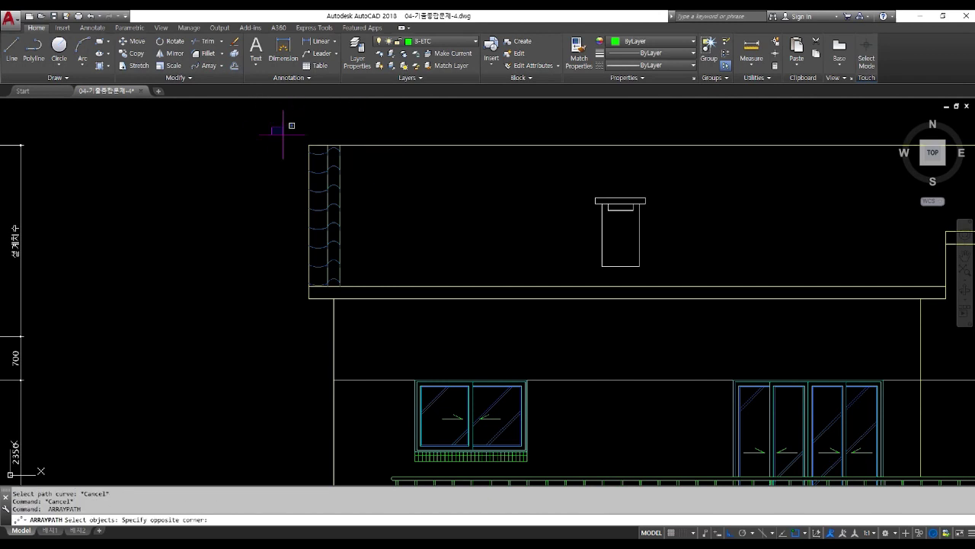
left_click(360, 285)
key("Return")
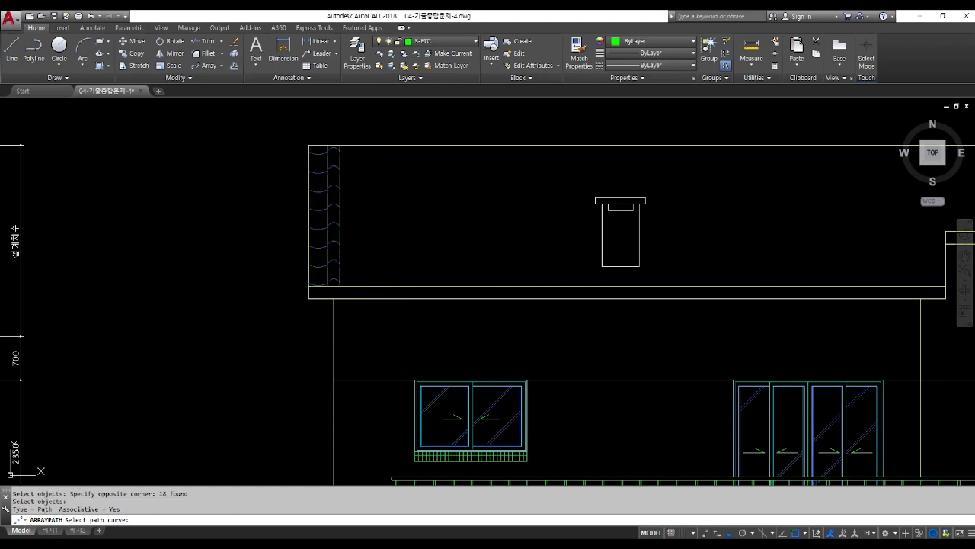
left_click(364, 144)
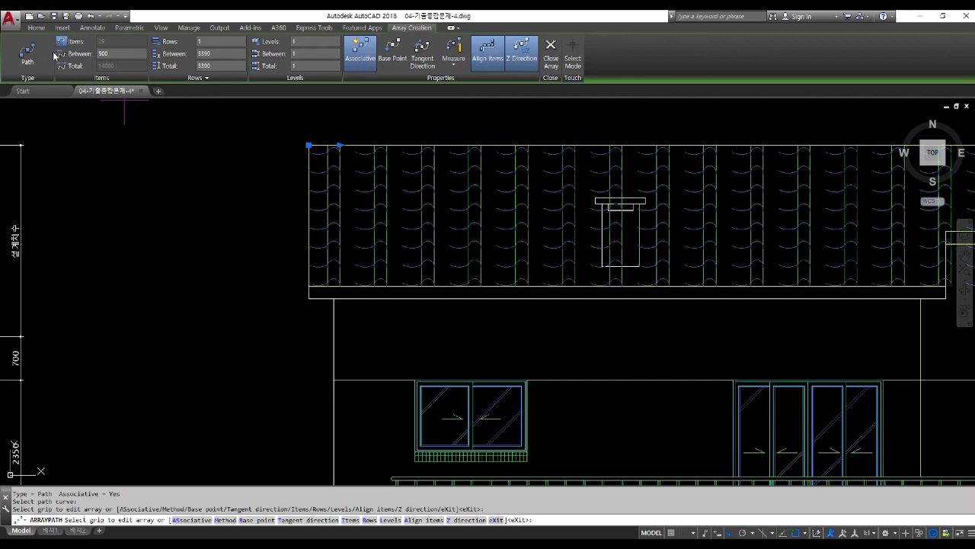
key("Return")
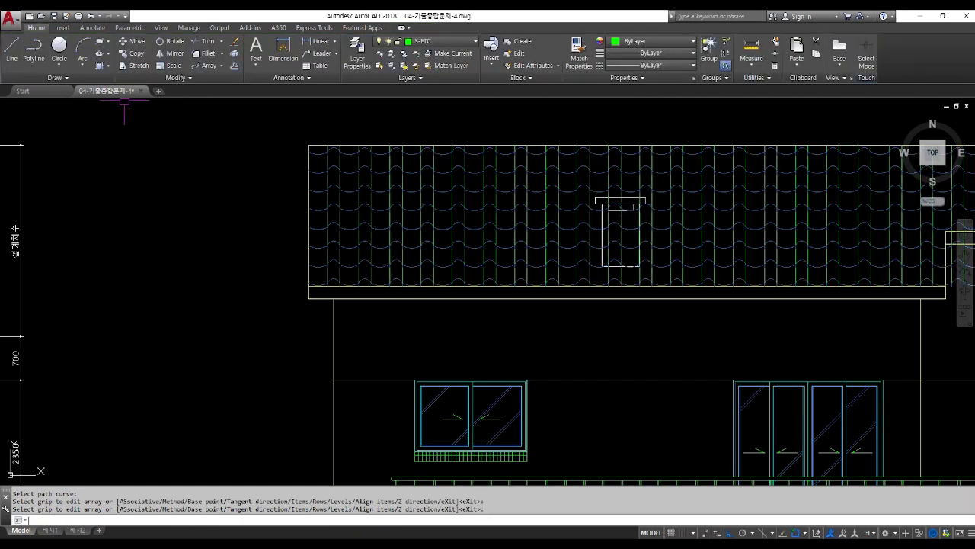
Explode the roof tile array into separate lines and arcs
scroll(165, 266, "down", 3)
scroll(602, 263, "up", 4)
type("x")
key("Return")
left_click(604, 266)
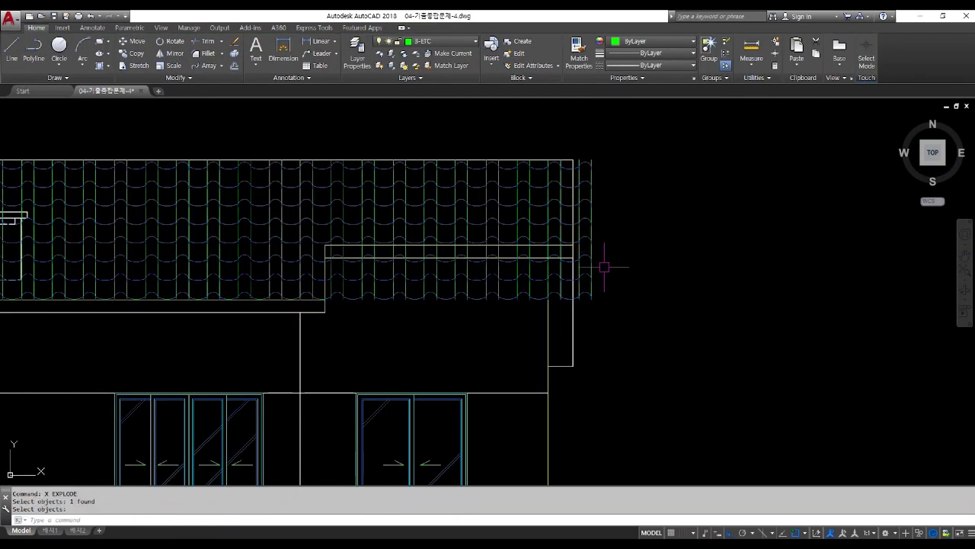
key("Return")
Erase the tile lines and arcs that lie beyond the roof's far vertical edge
type("e")
key("Return")
left_click(616, 307)
left_click(562, 121)
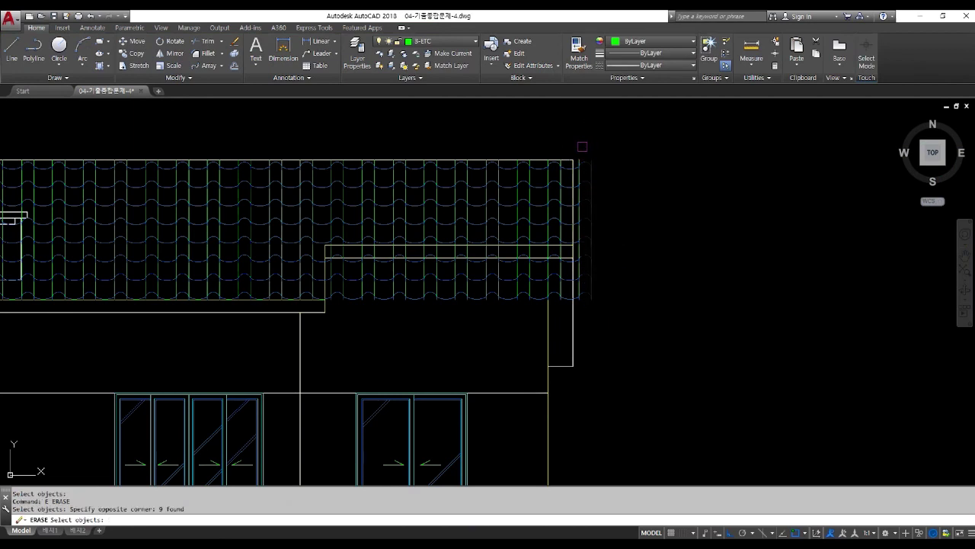
scroll(575, 156, "up", 5)
key("Return")
key("Return")
left_click(580, 171)
scroll(582, 174, "down", 4)
Trim the tile arc ends that project past the roof's far vertical edge
type("tr")
key("Return")
key("Return")
left_click(607, 336)
left_click(580, 166)
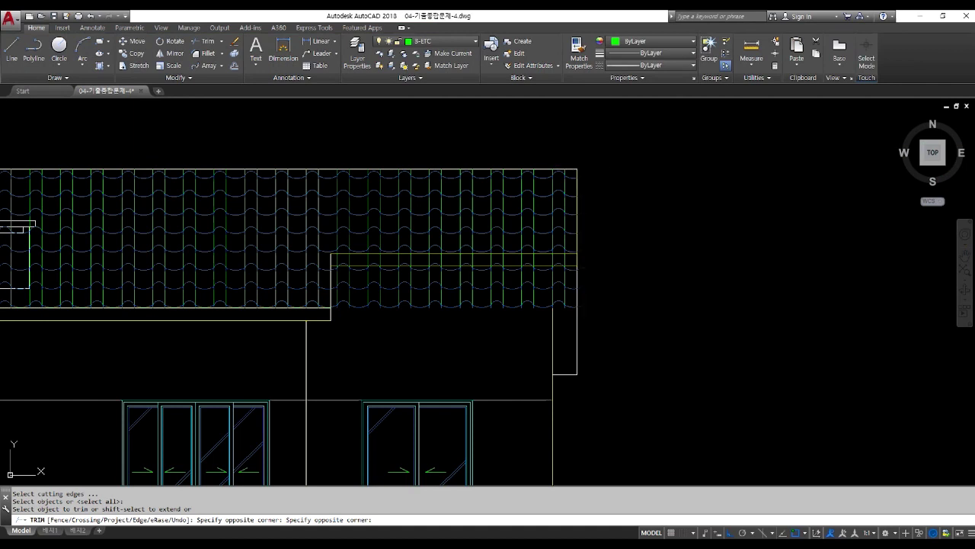
key("Return")
scroll(334, 268, "up", 4)
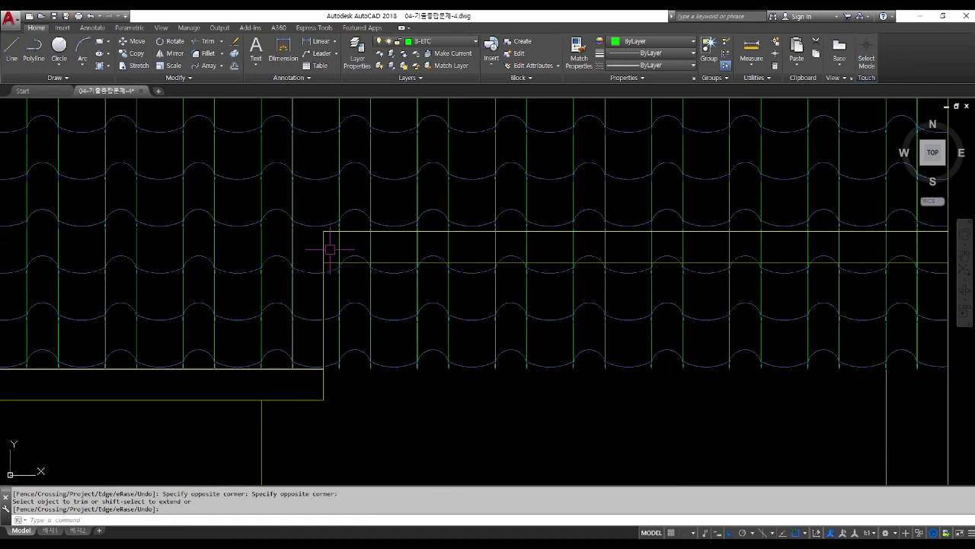
left_click(329, 249)
scroll(330, 248, "down", 2)
left_click(794, 341)
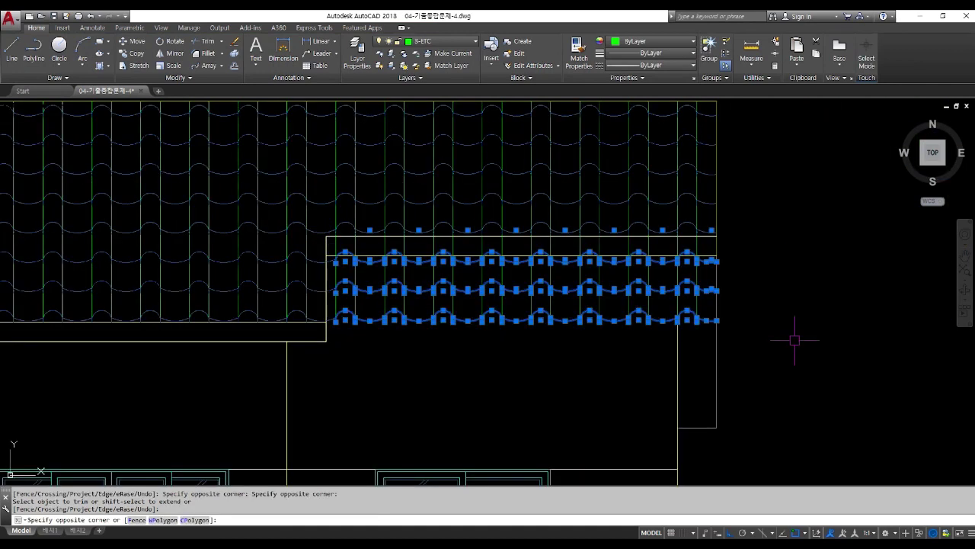
key("Return")
key("Escape")
key("Escape")
Erase the rows of tile arcs below the top line of the raised eave
type("e")
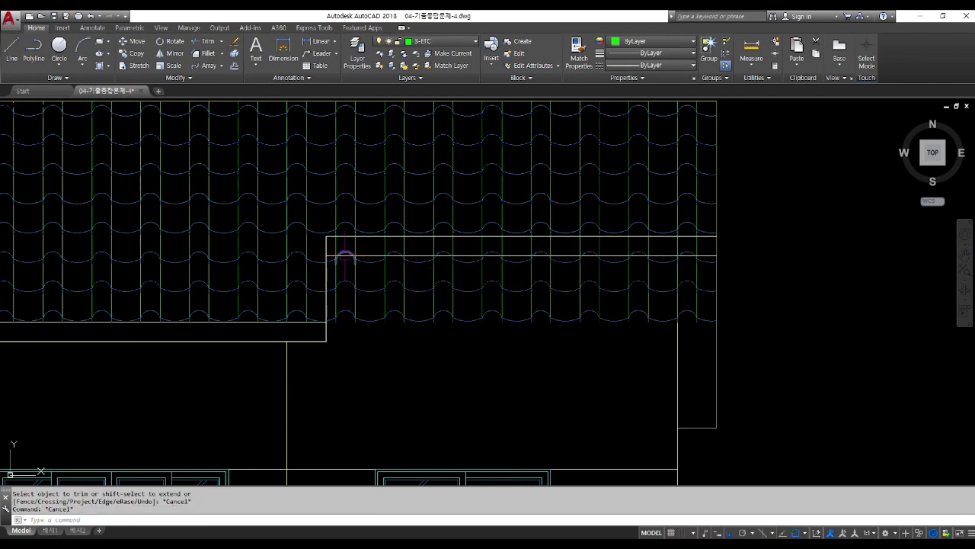
key("Return")
scroll(333, 245, "up", 3)
scroll(328, 239, "down", 3)
left_click(326, 237)
left_click(652, 306)
scroll(352, 267, "up", 2)
Trim the leftover arc ends that project past the vertical edge where the eave steps up
type("t")
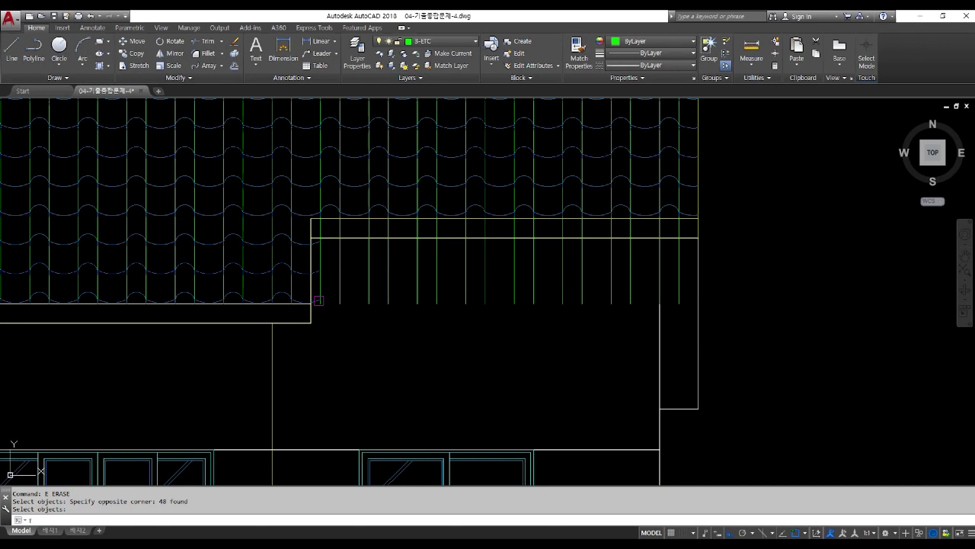
type("r")
key("Return")
key("Return")
scroll(320, 303, "up", 4)
left_click(312, 297)
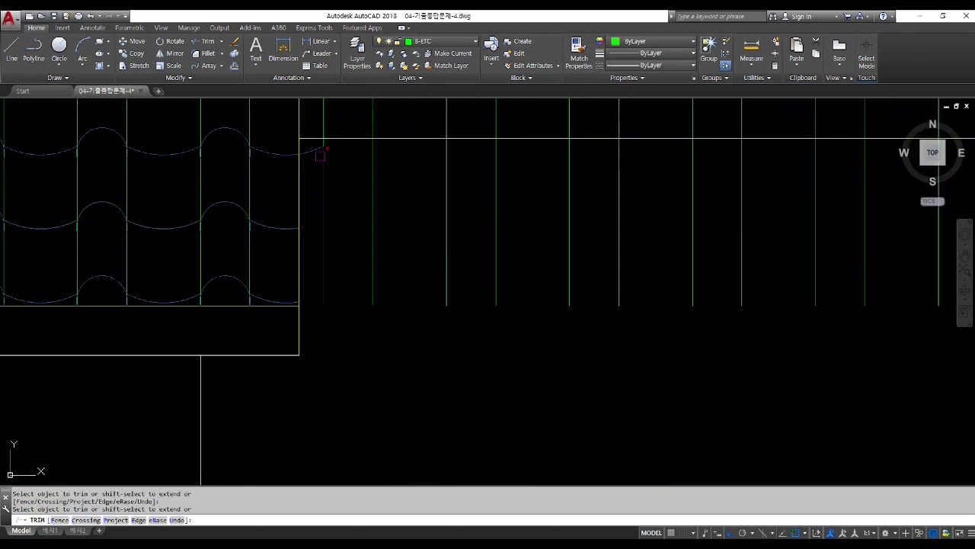
scroll(311, 150, "down", 7)
key("Return")
Trim the vertical tile lines that hang below the raised eave's top edge
key("Return")
scroll(505, 239, "up", 5)
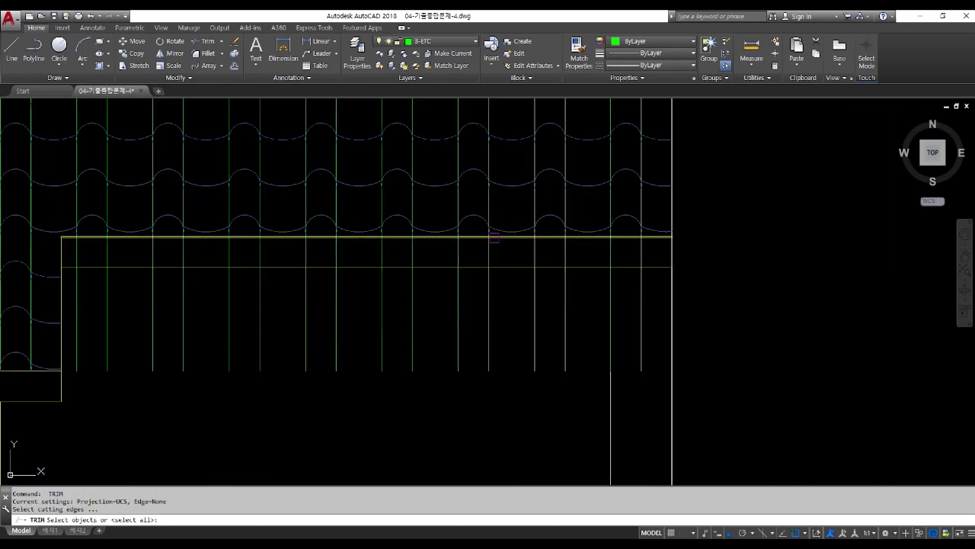
key("Return")
left_click(641, 335)
left_click(611, 327)
left_click(597, 341)
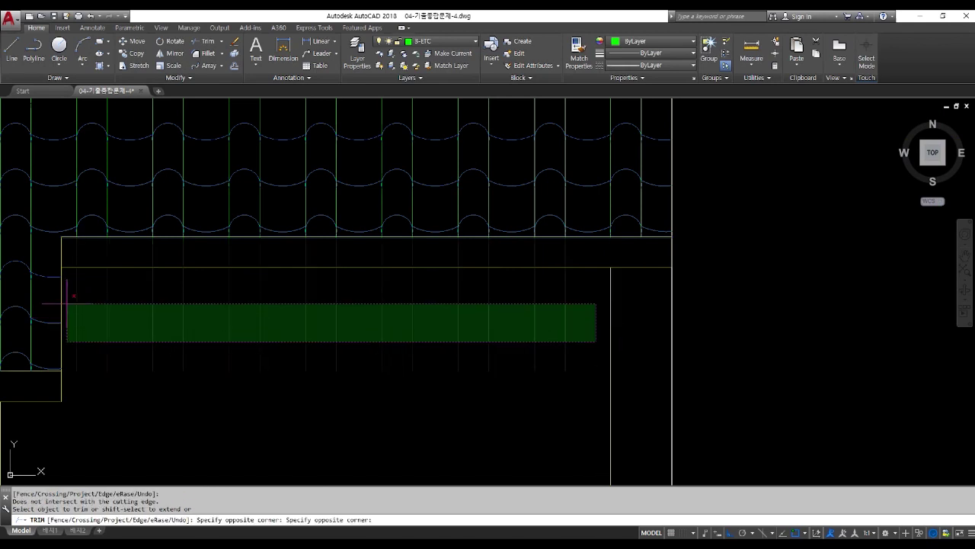
left_click(63, 303)
key("Return")
scroll(527, 284, "down", 4)
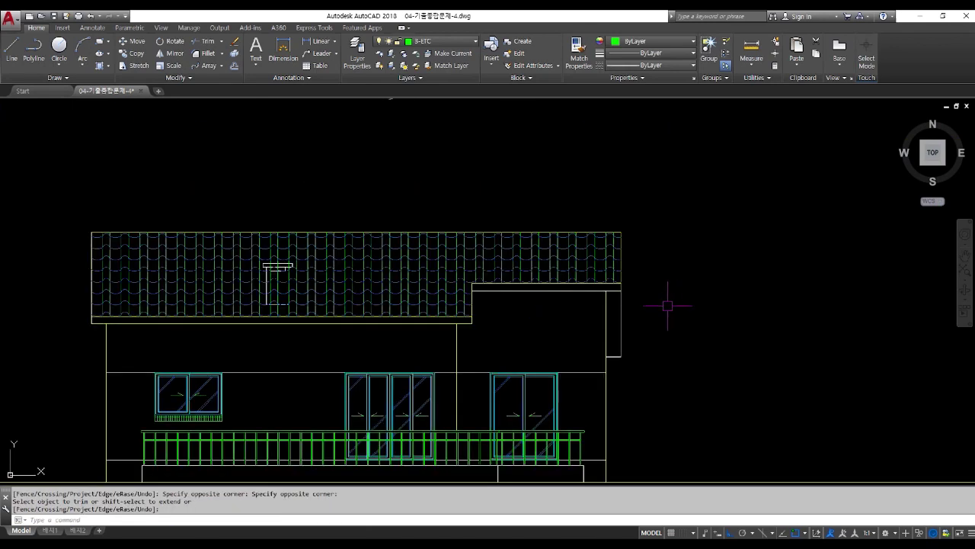
Try to trim the tile pattern inside the chimney against its cap's top edge and its two side edges
type("tr")
key("Return")
scroll(282, 288, "up", 4)
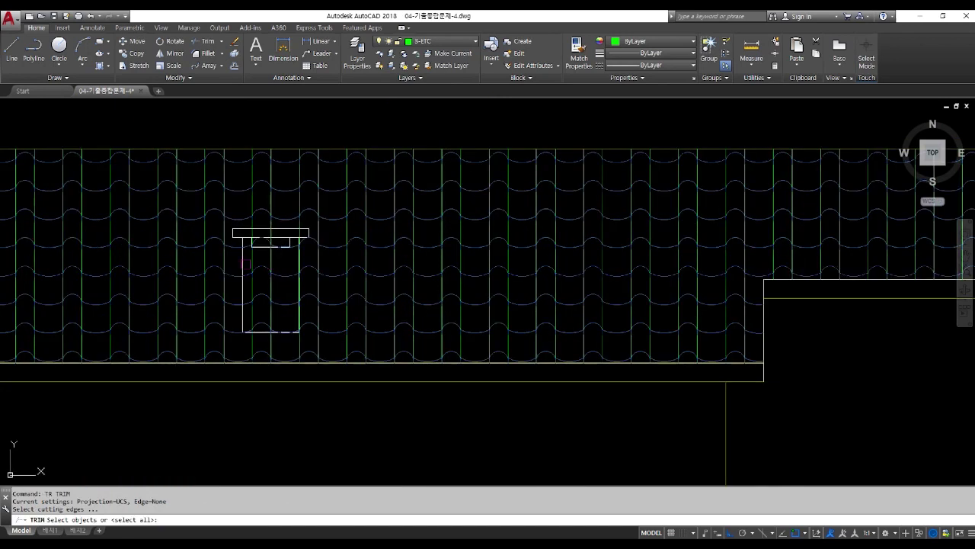
left_click(238, 257)
scroll(240, 258, "up", 8)
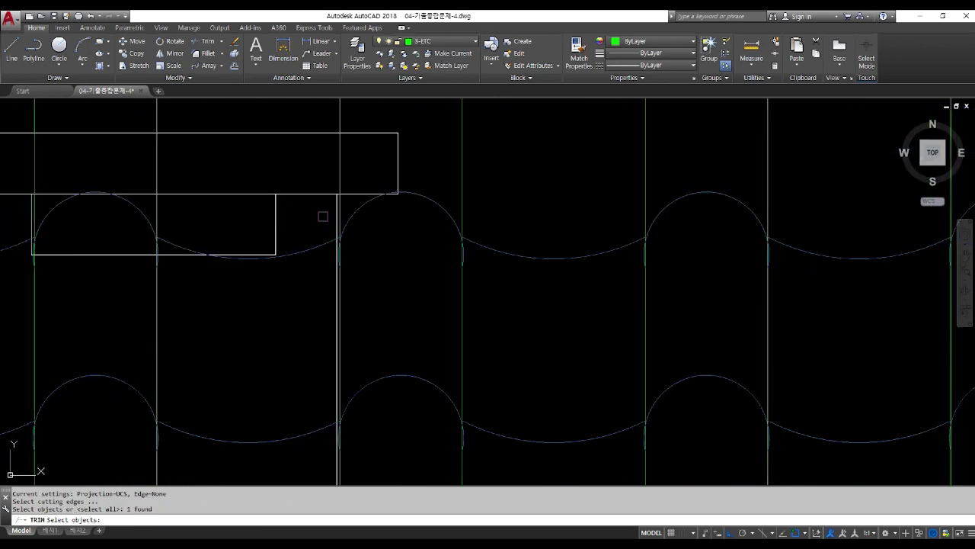
left_click(333, 211)
left_click(303, 132)
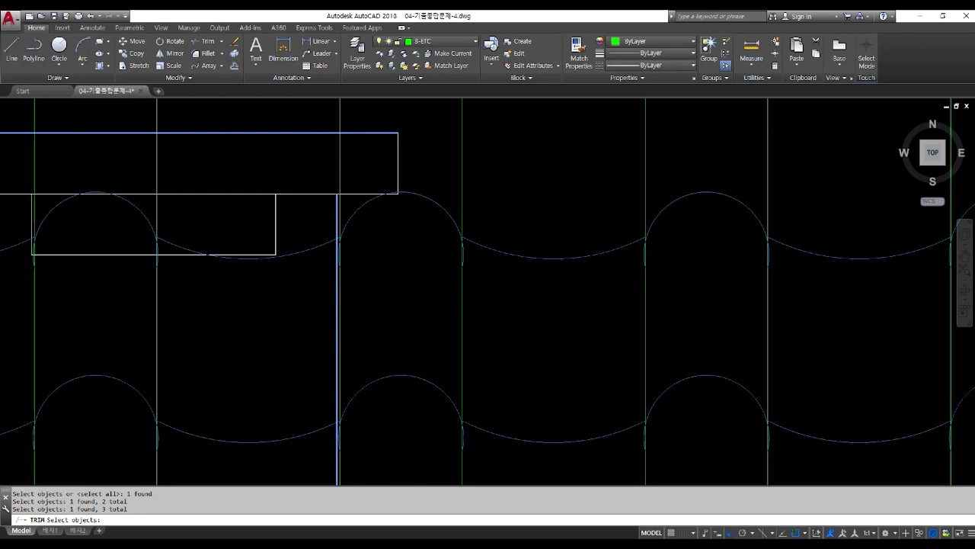
scroll(386, 183, "down", 2)
key("Return")
left_click_drag(381, 169, 144, 181)
scroll(245, 155, "down", 4)
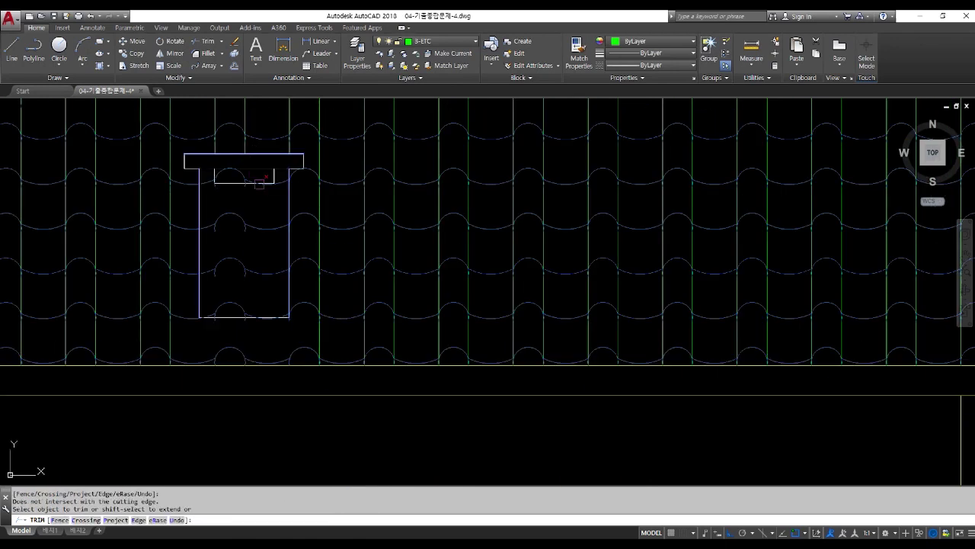
Undo the chimney trim
key("Escape")
type("u")
key("Return")
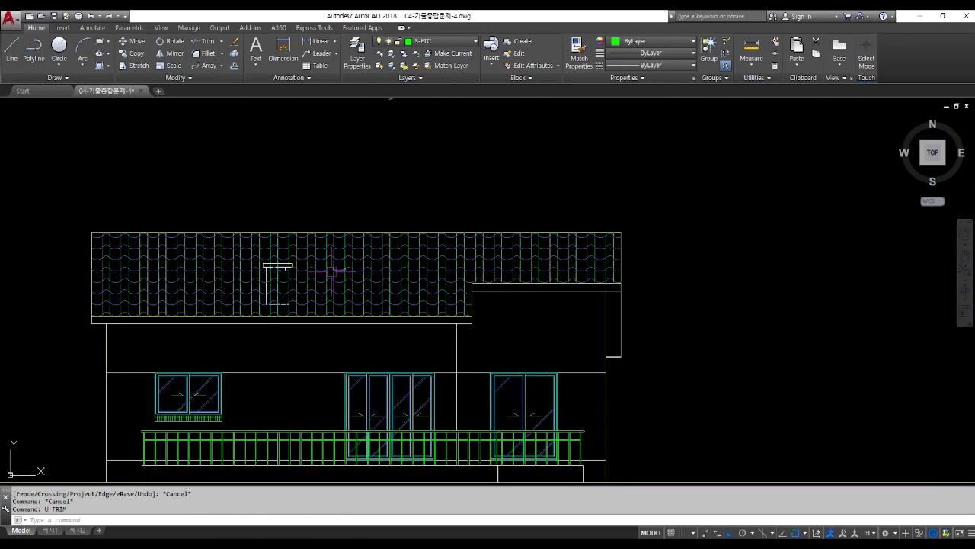
Trim the vertical tile lines between the chimney cap's top edge and the chimney's base line
type("tr")
key("Return")
scroll(275, 305, "up", 6)
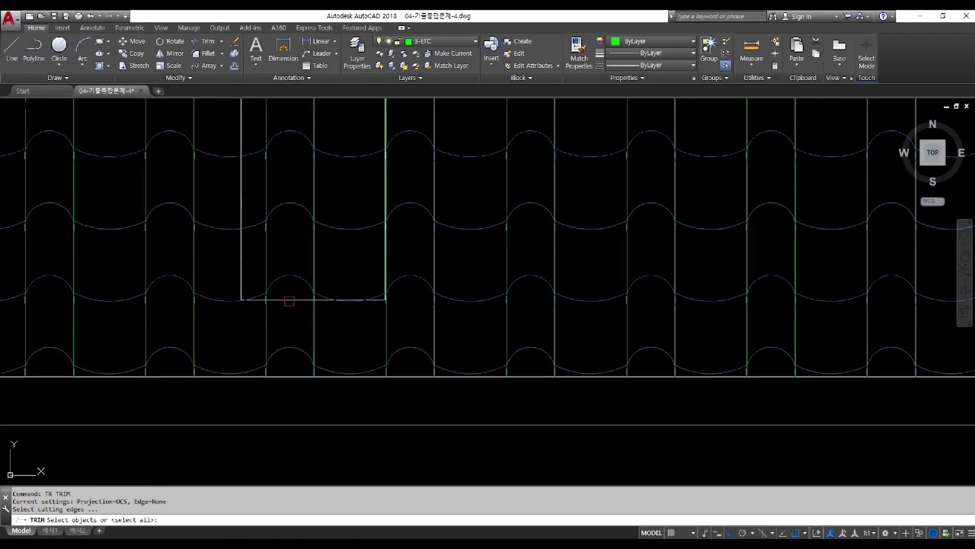
left_click(287, 299)
scroll(327, 350, "down", 4)
scroll(311, 251, "up", 4)
left_click(358, 212)
key("Return")
left_click(353, 222)
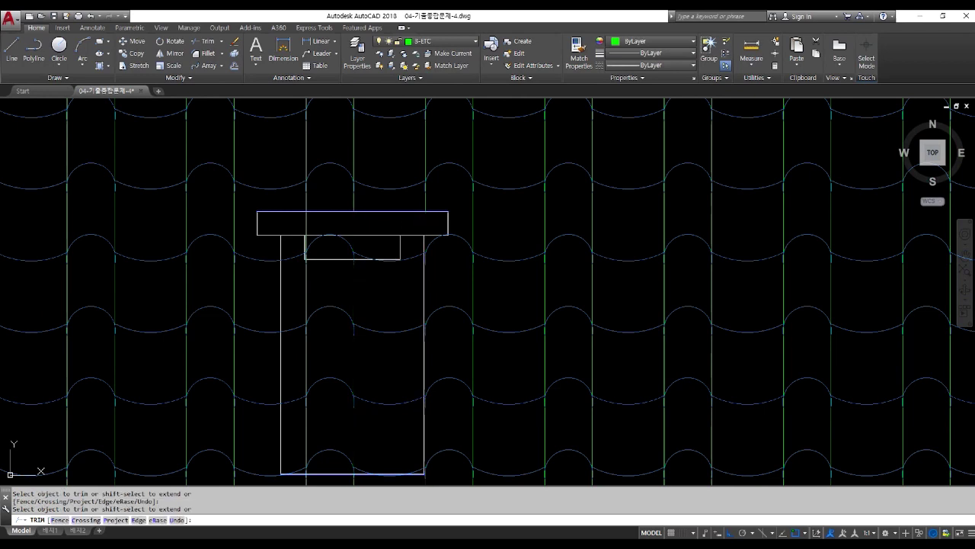
key("Return")
key("Return")
left_click(282, 305)
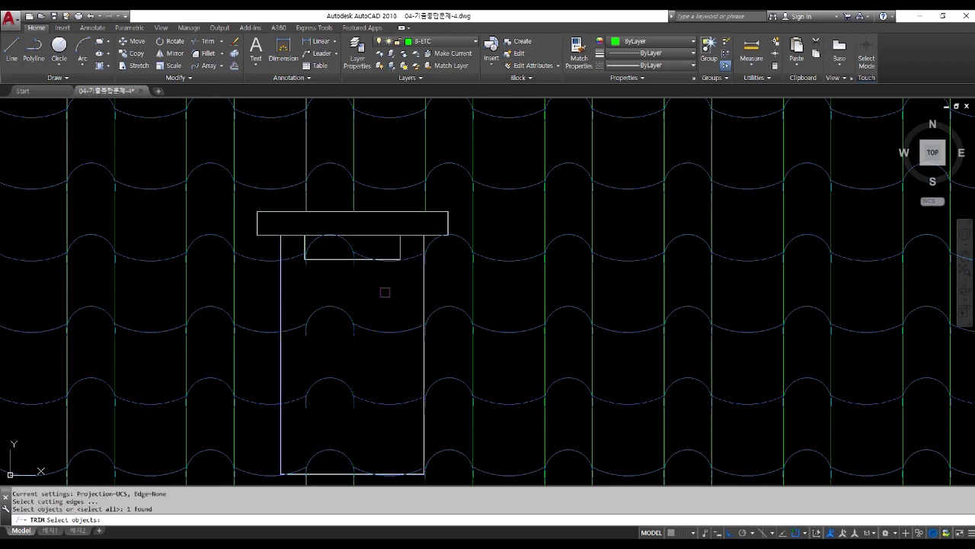
left_click(424, 297)
key("Return")
middle_click_drag(394, 294, 394, 281)
left_click(312, 455)
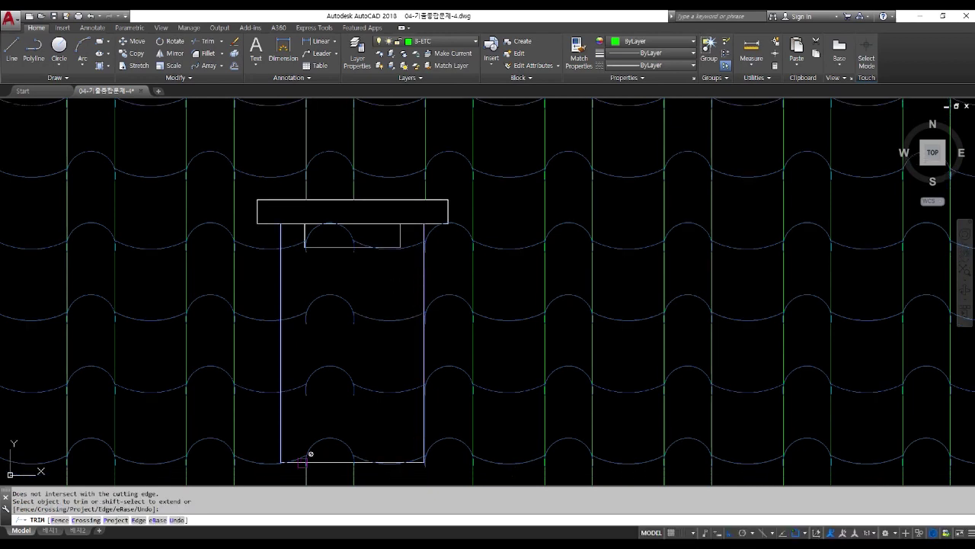
key("Escape")
type("t")
key("space")
key("space")
key("Escape")
type("te co")
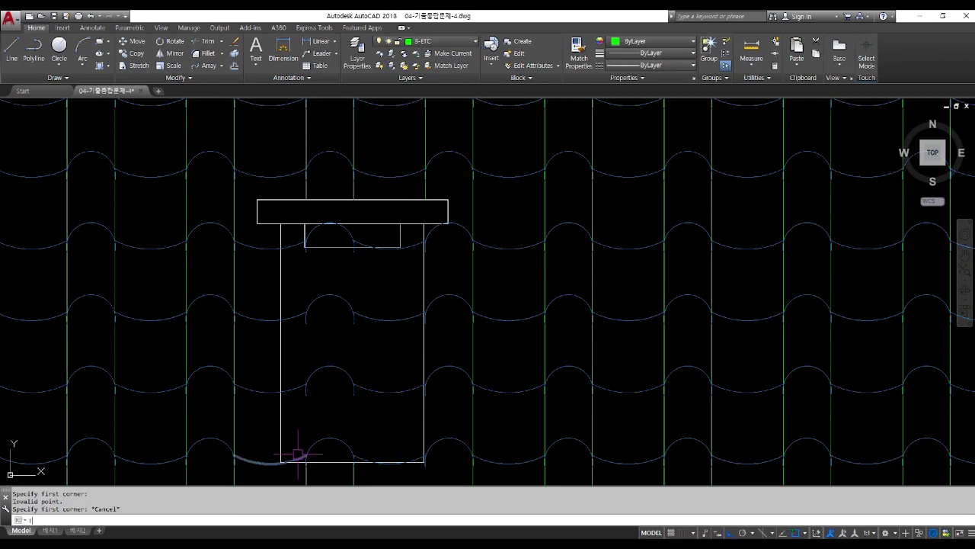
Trim the tile arcs that run inside the chimney at both of its side edges
type("r")
key("space")
left_click(304, 433)
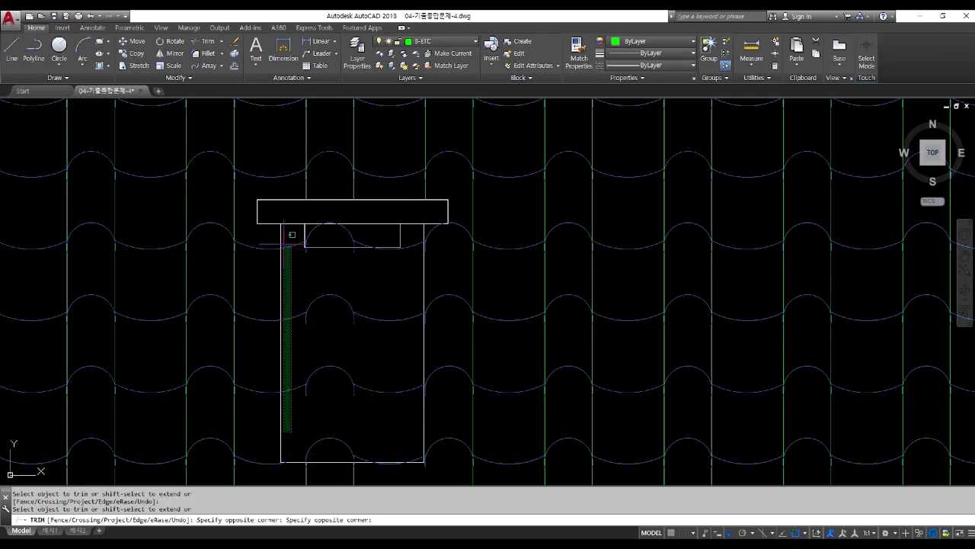
left_click(263, 224)
left_click(412, 410)
left_click(412, 243)
key("space")
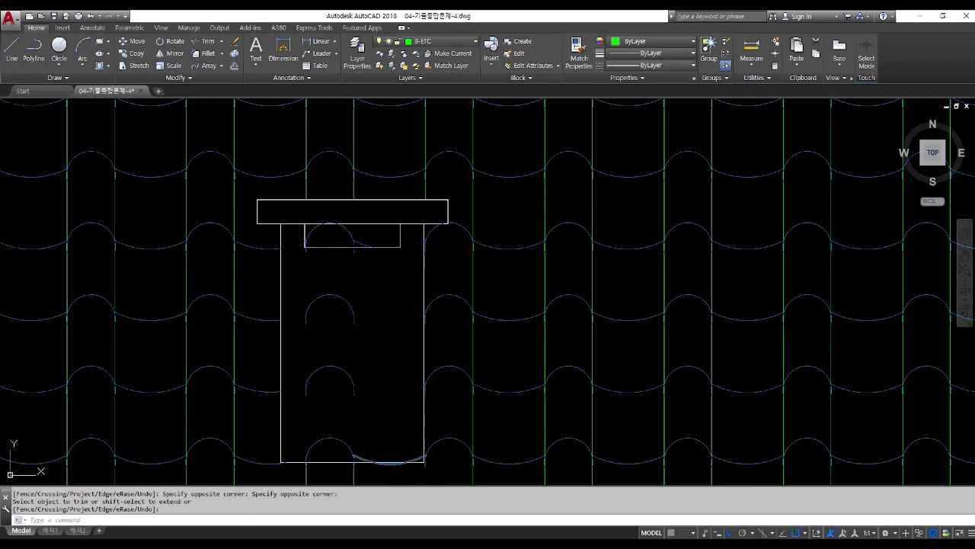
Erase the leftover tile arcs inside the chimney body and behind its small lower block
scroll(409, 462, "up", 4)
key("space")
key("space")
key("Escape")
type("e")
key("space")
left_click(312, 452)
key("space")
key("space")
scroll(238, 431, "down", 5)
left_click(238, 428)
left_click(221, 319)
scroll(243, 296, "up", 2)
key("space")
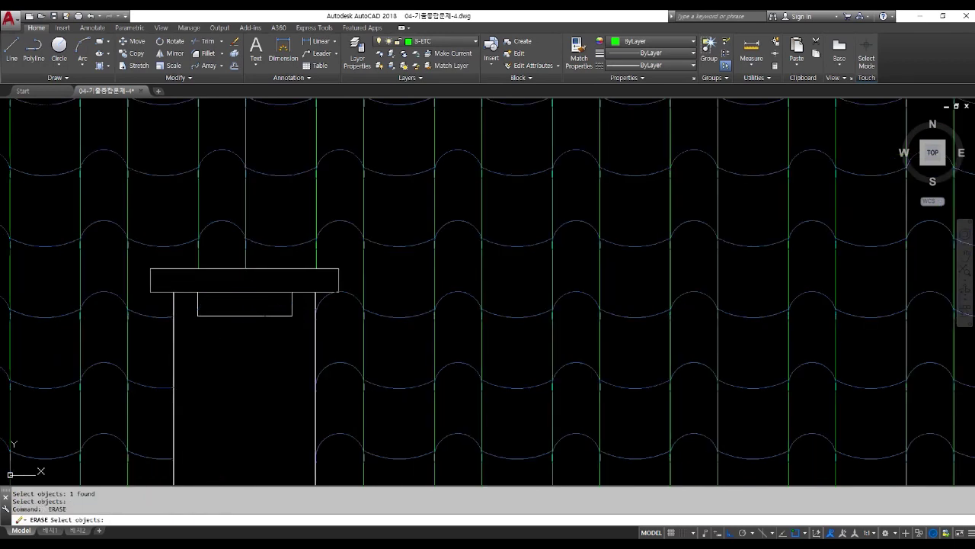
scroll(295, 297, "down", 5)
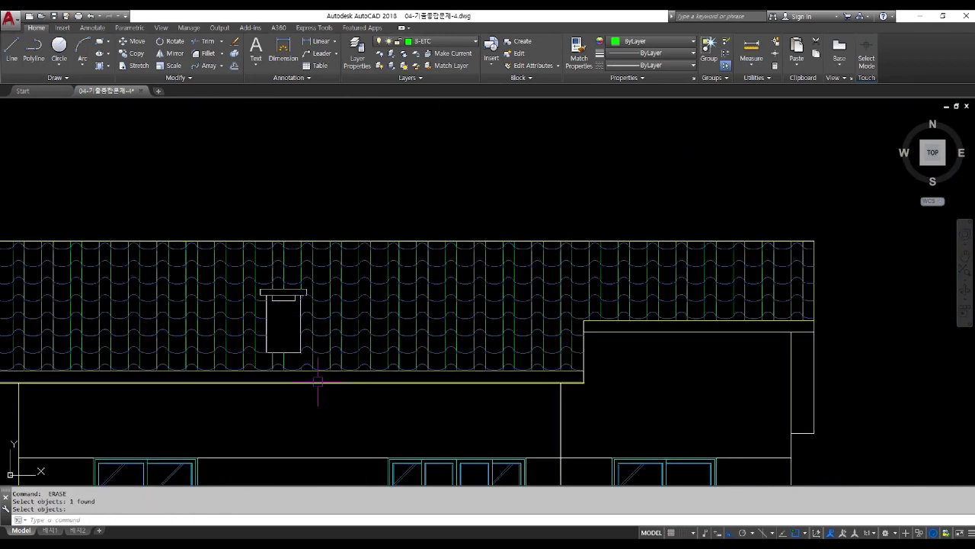
scroll(315, 378, "down", 2)
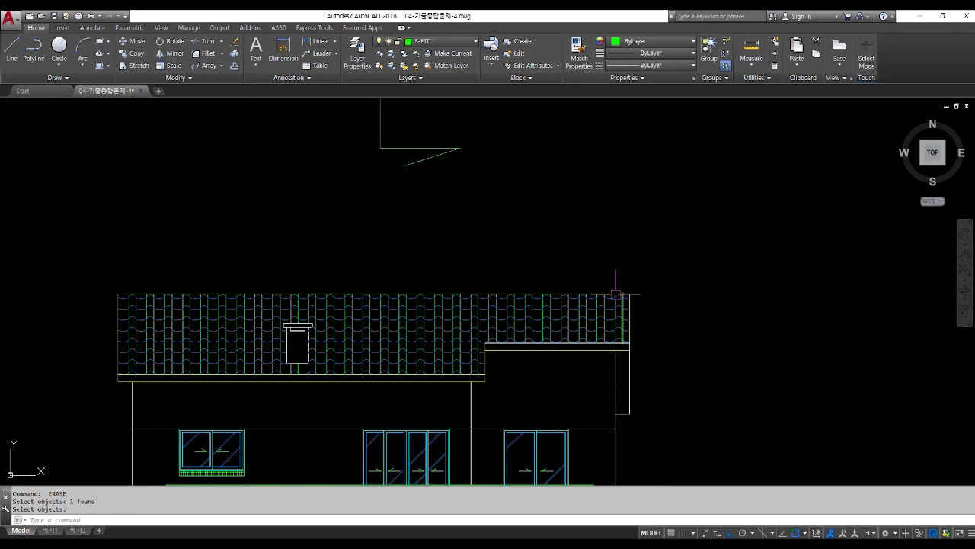
Draw a vertical line about 1250 mm high upward from the roof's top edge near the elevation's left end
type("l")
key("space")
scroll(119, 294, "up", 2)
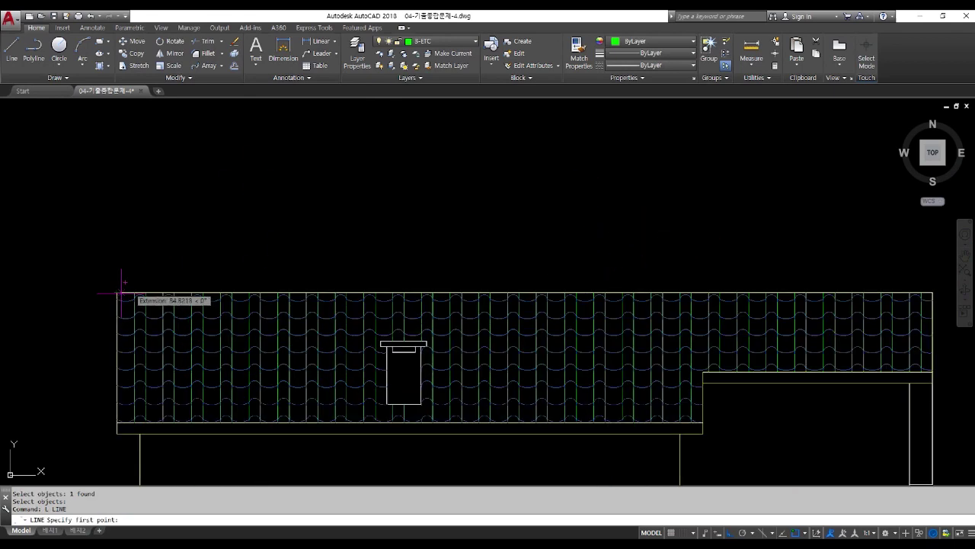
left_click(134, 292)
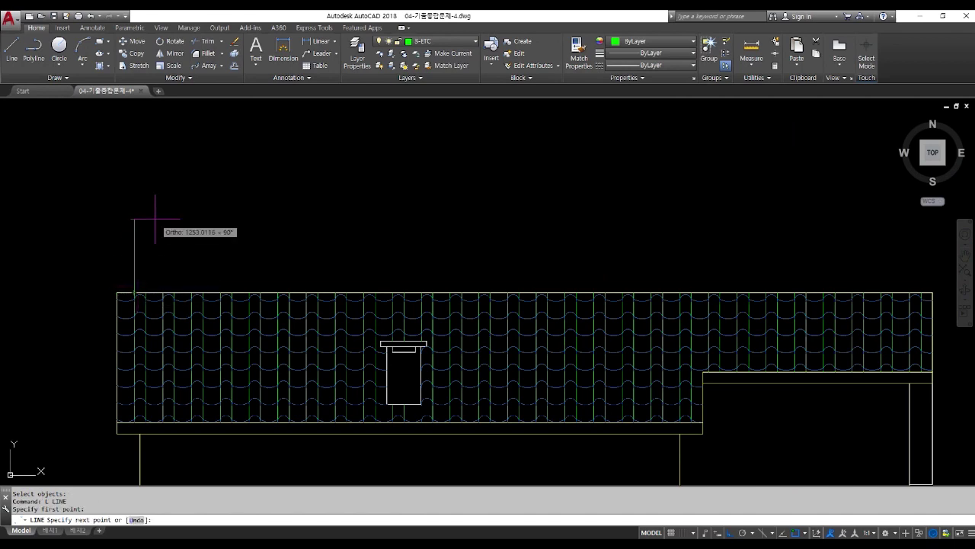
scroll(439, 277, "down", 1)
key("Return")
Place horizontal construction lines through the stacked ridge tile layers and the top of the round ridge tile in the section
middle_click_drag(295, 288, 562, 290)
key("Return")
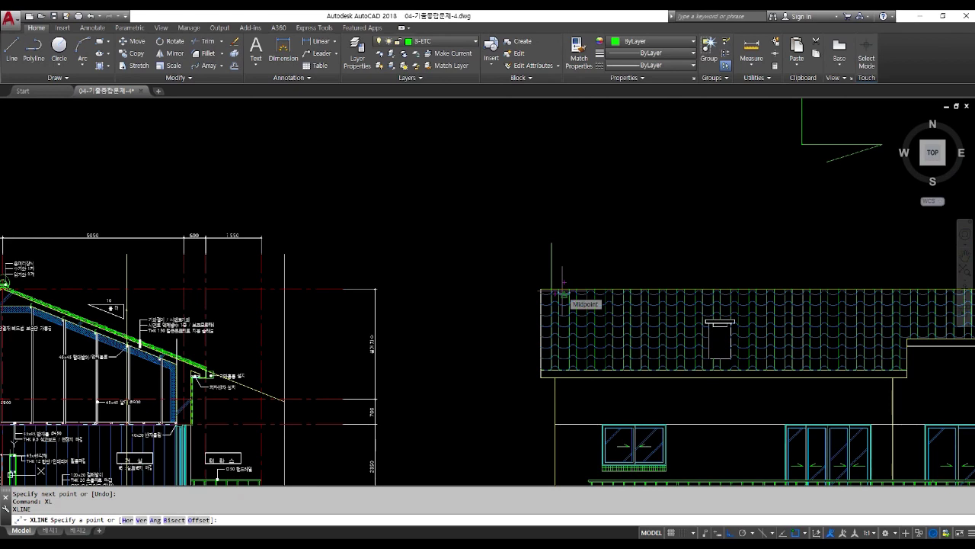
type("h")
key("Return")
middle_click_drag(224, 334, 431, 359)
scroll(194, 301, "up", 8)
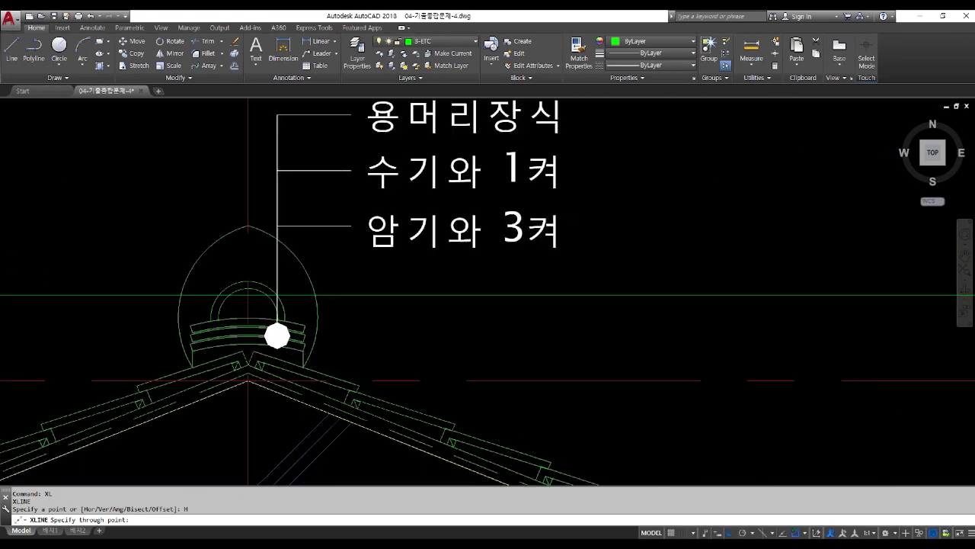
left_click(427, 351)
left_click(427, 373)
left_click(430, 396)
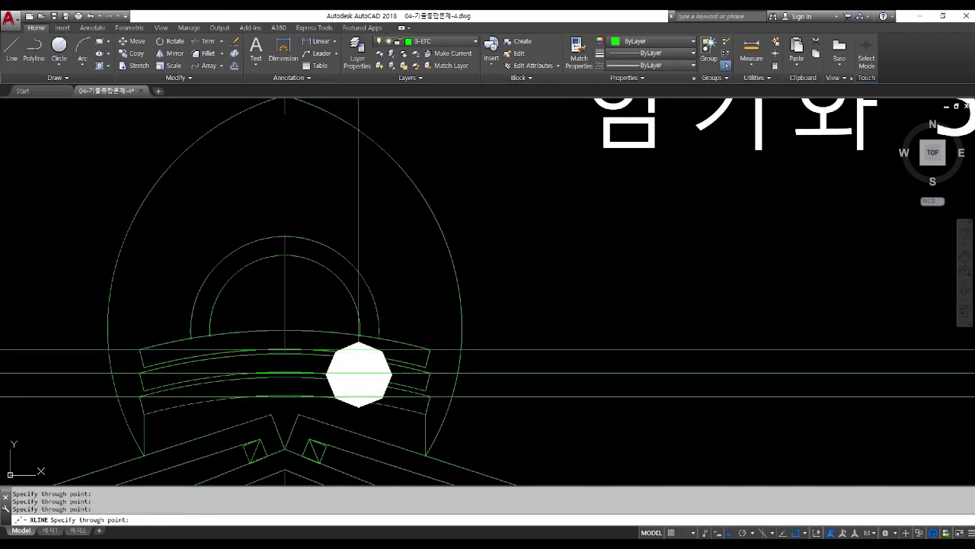
key("Escape")
Trim the horizontal ridge construction lines beyond the vertical line at the elevation roof's left end
scroll(147, 297, "down", 10)
middle_click_drag(474, 292, 63, 326)
middle_click_drag(432, 304, 306, 304)
scroll(310, 308, "down", 2)
type("tr")
key("space")
left_click(746, 298)
left_click(690, 285)
key("space")
left_click(650, 371)
left_click(596, 253)
key("space")
Draw a vertical line upward from the roof's top corner at the elevation's right end
middle_click_drag(603, 297, 166, 323)
scroll(304, 370, "up", 3)
scroll(248, 344, "down", 4)
middle_click_drag(652, 323, 561, 323)
scroll(719, 327, "up", 2)
type("l")
key("space")
left_click(682, 351)
key("Escape")
Offset the vertical line at the roof's right corner 300 mm inward
type("o")
key("Return")
type("300")
key("Return")
left_click(679, 283)
left_click(606, 282)
key("Return")
Erase the original vertical line standing on the roof's right corner
type("t")
scroll(680, 334, "up", 2)
key("Escape")
type("t")
key("Return")
key("Escape")
type("e")
key("Return")
left_click(683, 286)
key("Return")
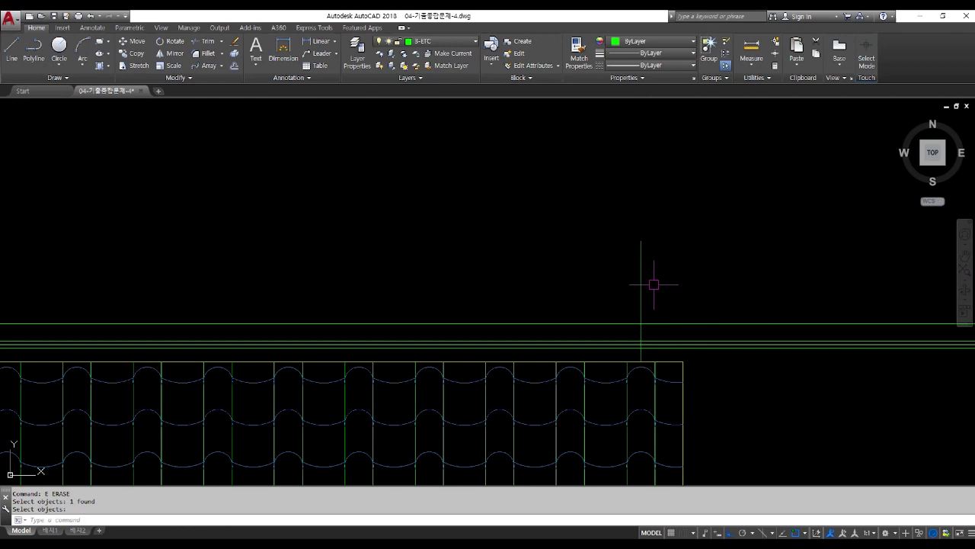
Trim the horizontal ridge lines that extend past the offset vertical line at the roof's right end
type("tr")
key("Return")
left_click(642, 274)
key("Return")
left_click(746, 370)
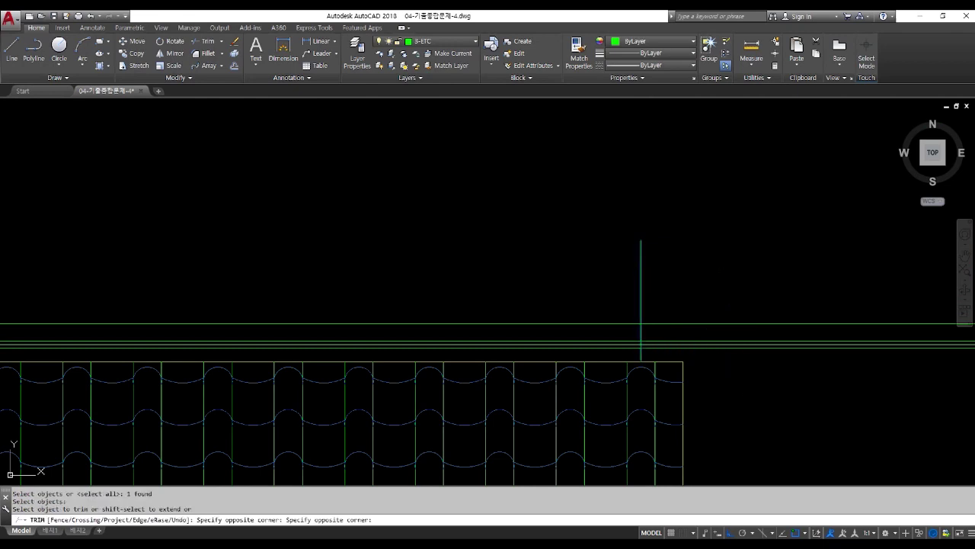
left_click(702, 302)
key("Return")
type("e")
key("Return")
left_click(662, 284)
key("Escape")
key("Escape")
scroll(721, 285, "down", 3)
key("Escape")
key("Escape")
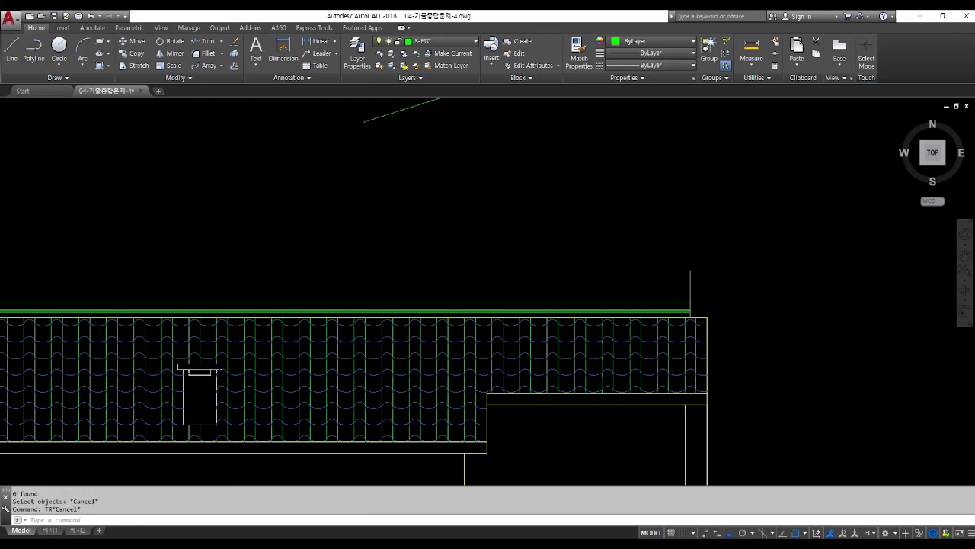
Trim the parts of both vertical end lines that project above the highest ridge line
scroll(770, 317, "down", 3)
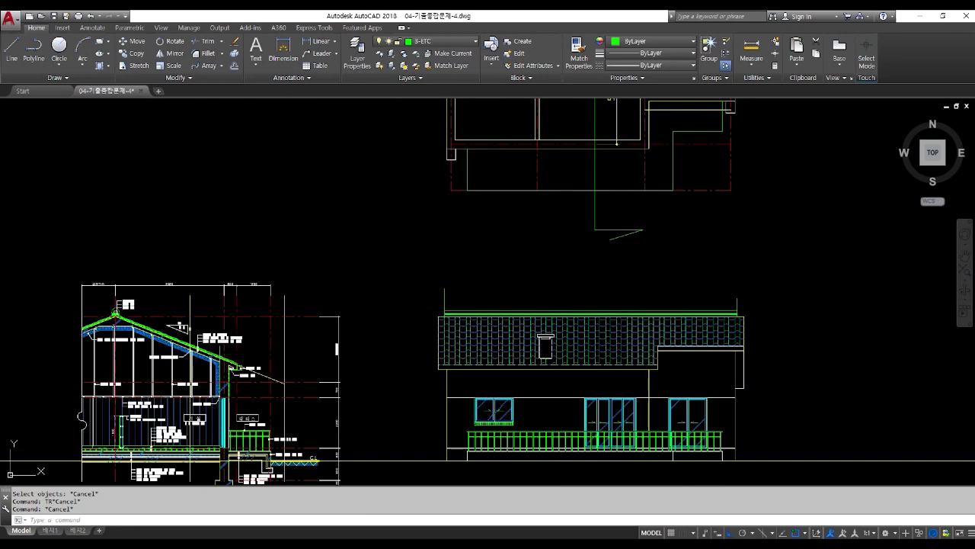
type("tr")
key("Return")
key("Return")
left_click(733, 303)
left_click(760, 301)
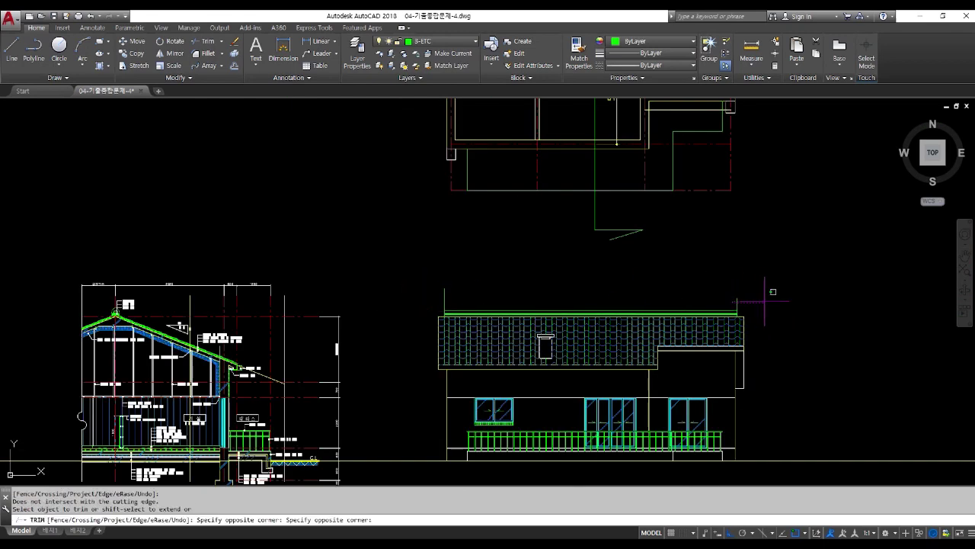
left_click(764, 300)
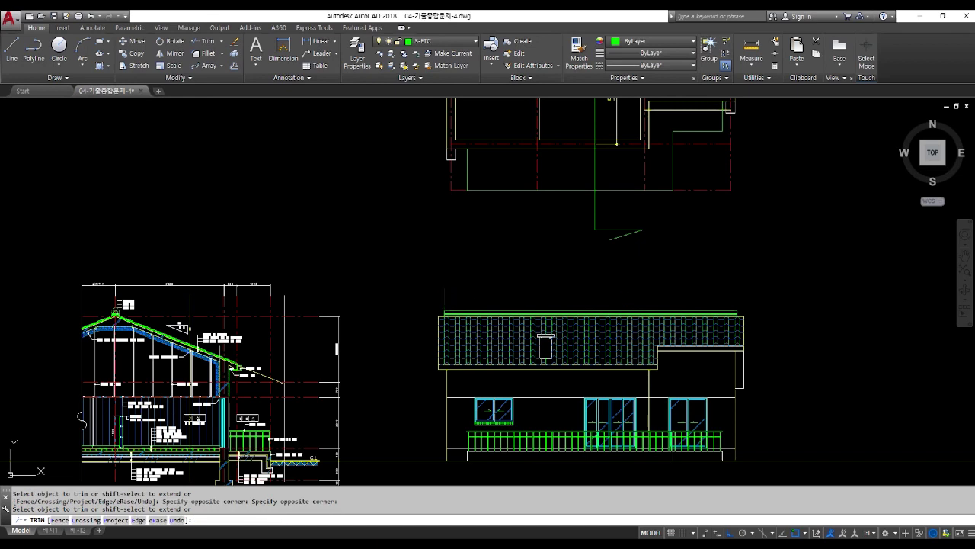
key("Return")
Create a path array of the ridge's right end line along its top line at 500 mm spacing
scroll(736, 319, "up", 3)
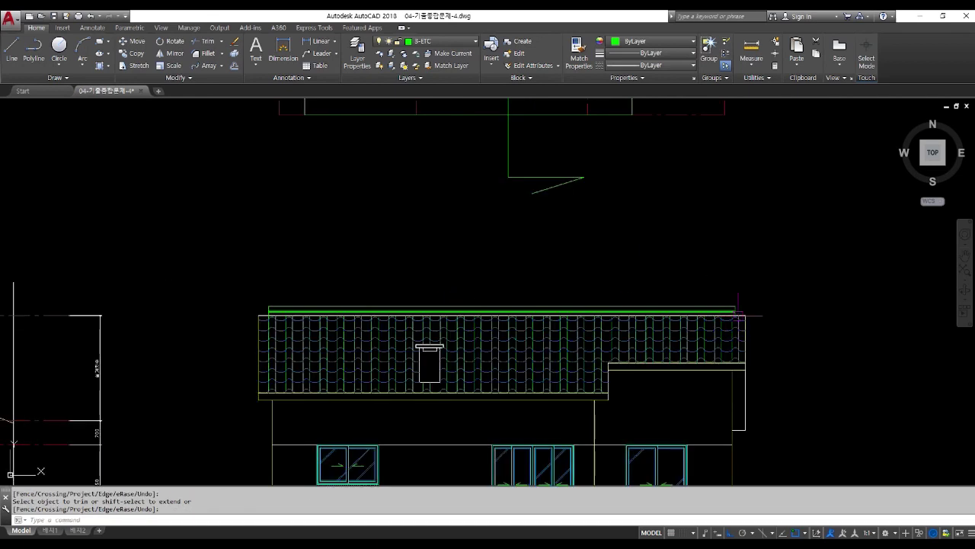
scroll(739, 314, "up", 3)
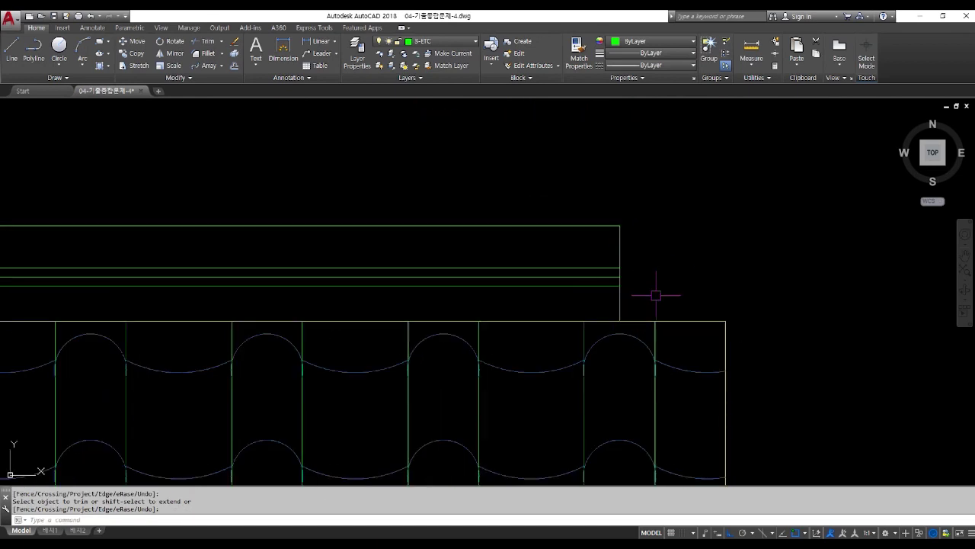
left_click(205, 65)
left_click(616, 246)
key("Return")
left_click(614, 226)
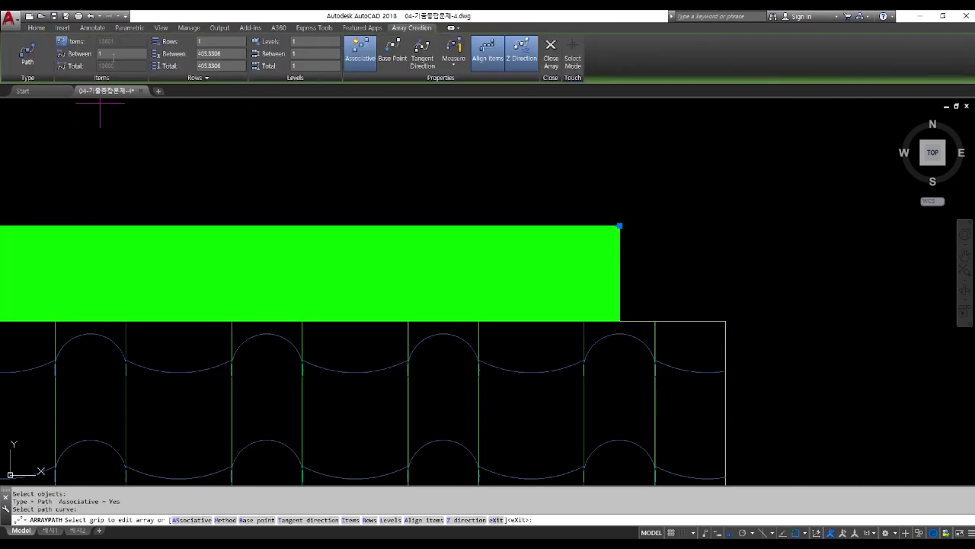
key("Return")
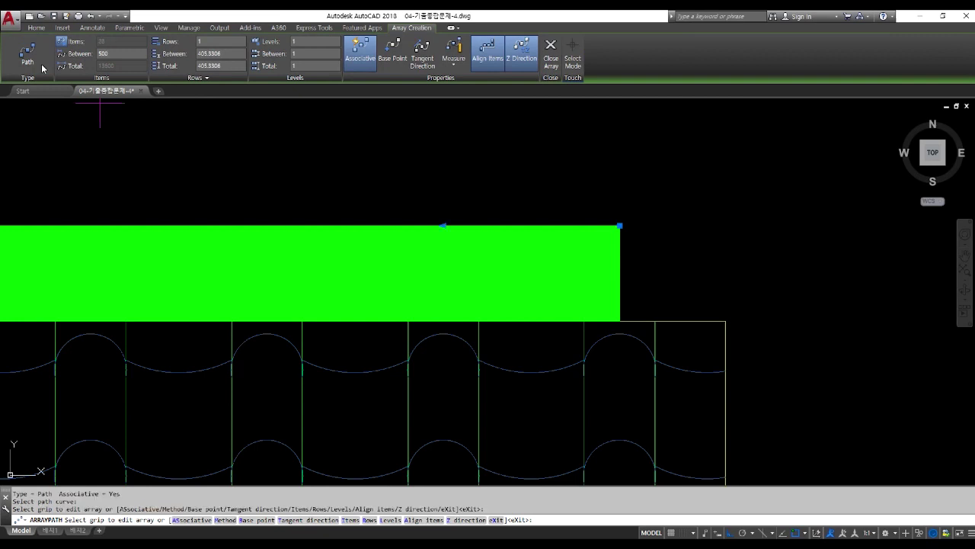
scroll(555, 299, "down", 3)
scroll(550, 303, "down", 3)
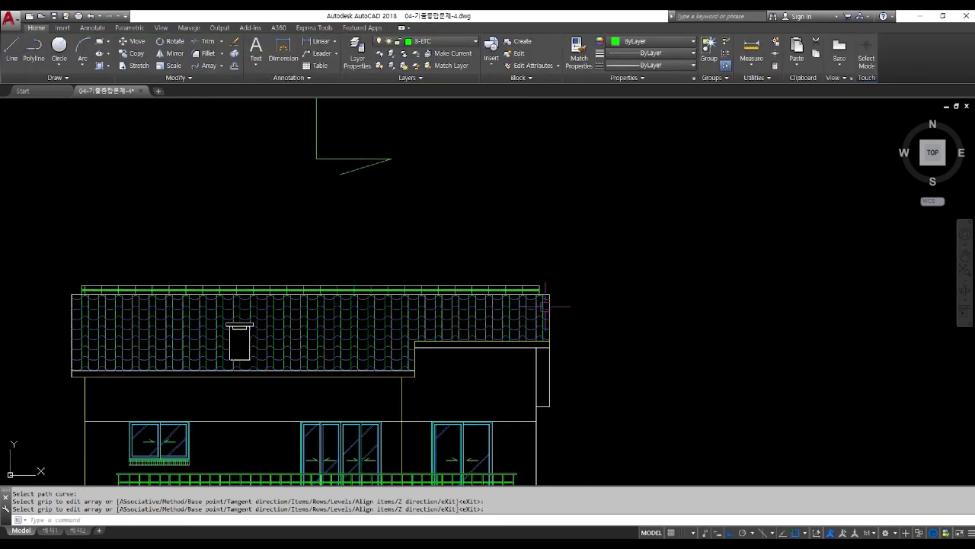
scroll(90, 307, "up", 5)
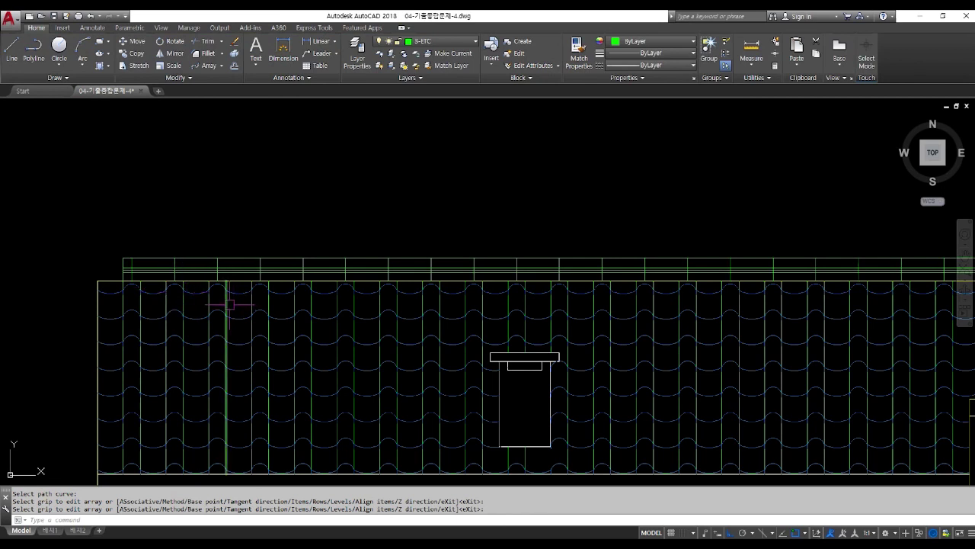
Place a horizontal construction line through the top of the ridge ornament in the section drawing, extending across to the front elevation
scroll(231, 305, "down", 2)
scroll(226, 302, "down", 2)
type("XL")
key("Return")
type("o")
key("Return")
middle_click_drag(271, 292, 876, 313)
scroll(292, 292, "up", 4)
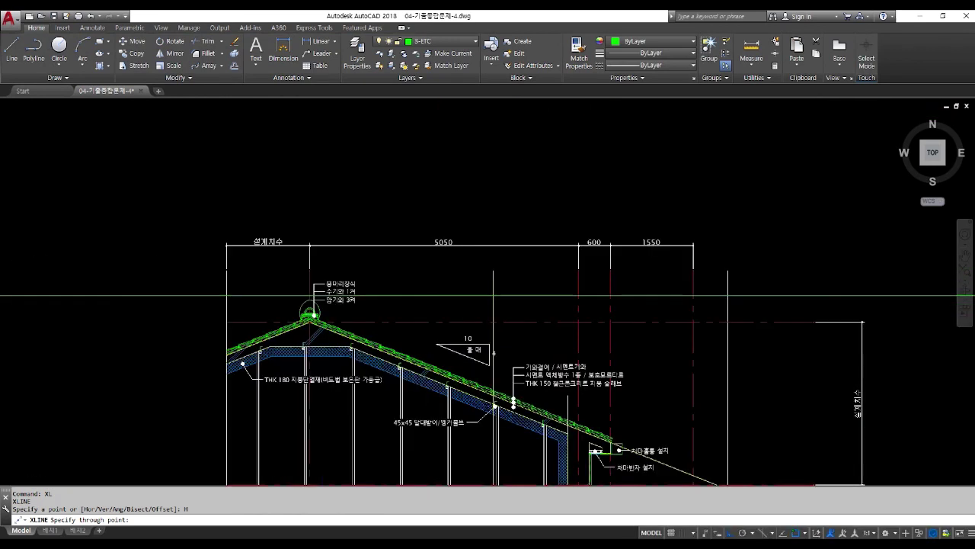
left_click(315, 302)
scroll(315, 302, "down", 4)
key("Return")
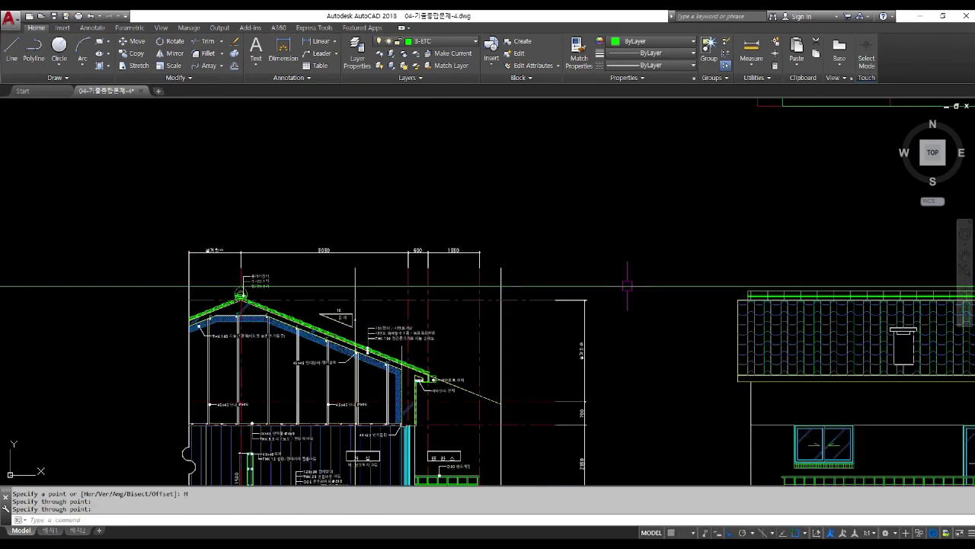
scroll(627, 276, "up", 3)
scroll(320, 292, "up", 5)
type("o")
key("Return")
type("150")
key("Return")
key("Return")
key("Return")
key("Return")
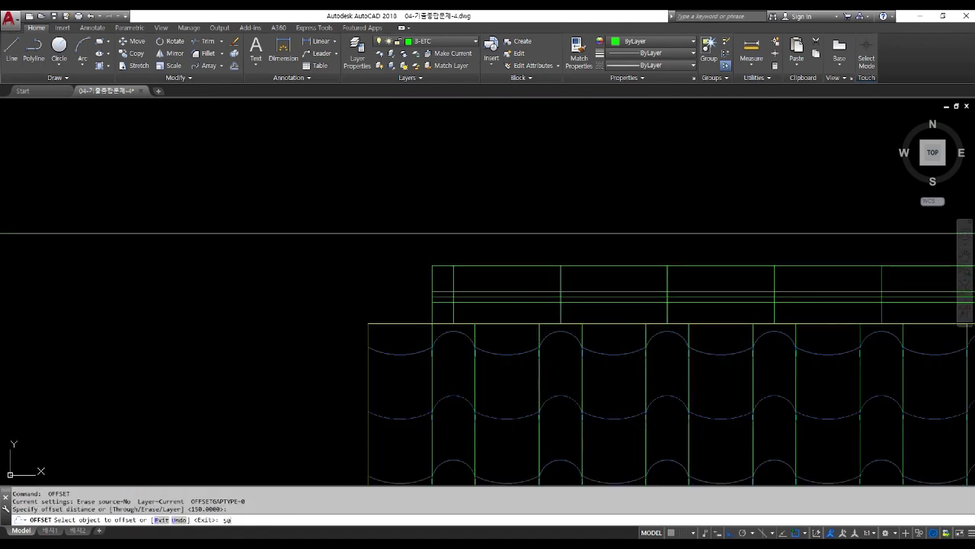
key("Escape")
Offset the ridge's left end line 50 mm outward and the roof's top line 50 mm upward
key("Return")
type("50")
key("Return")
left_click(432, 276)
left_click(353, 302)
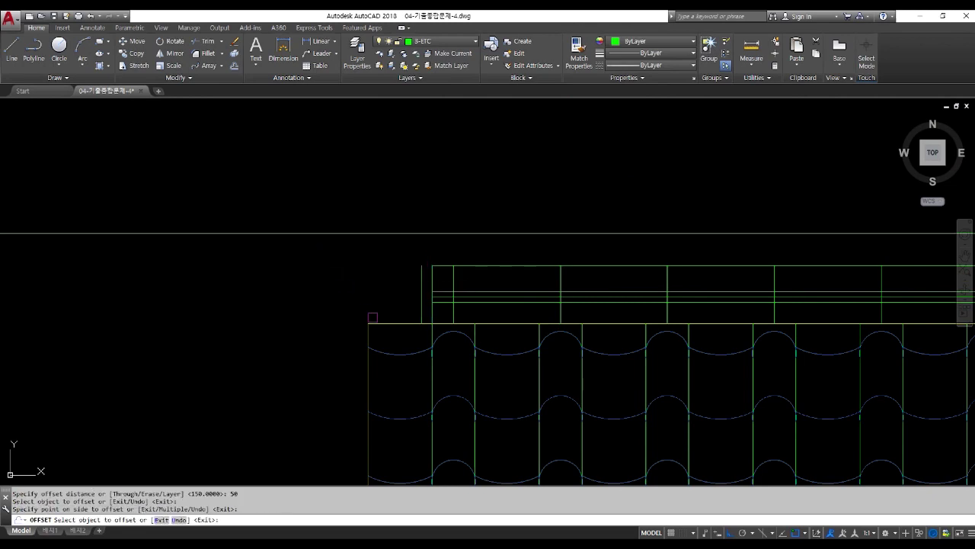
left_click(373, 323)
left_click(383, 282)
key("Escape")
Fillet the offset lines, the horizontal construction line and the ridge's left end line into sharp corners forming the ridge-end ornament outline
type("f")
key("Return")
left_click(393, 312)
left_click(424, 283)
key("Return")
left_click(421, 259)
left_click(425, 233)
key("Return")
left_click(427, 233)
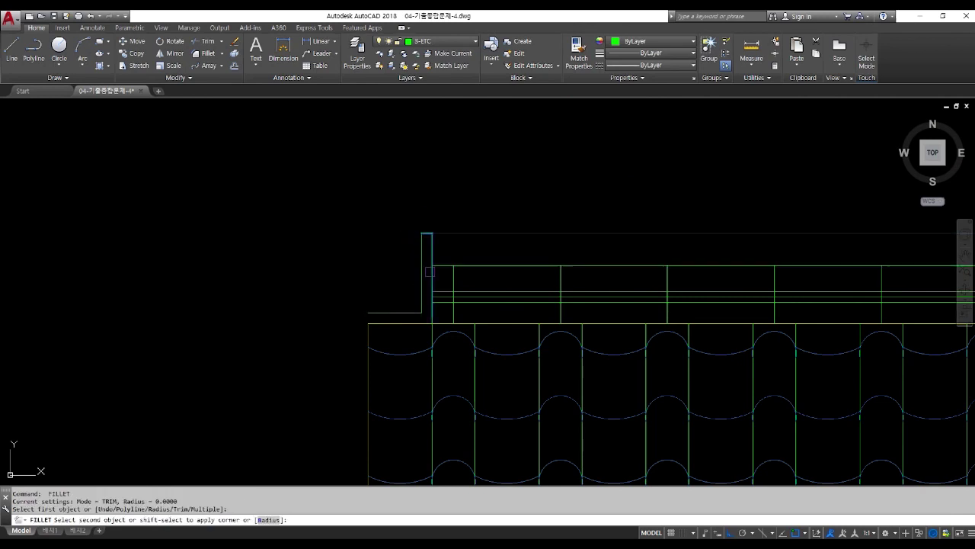
left_click(433, 276)
Draw a short vertical line from the roof's upper-left corner to close the ridge-end ornament outline
type("l")
key("Return")
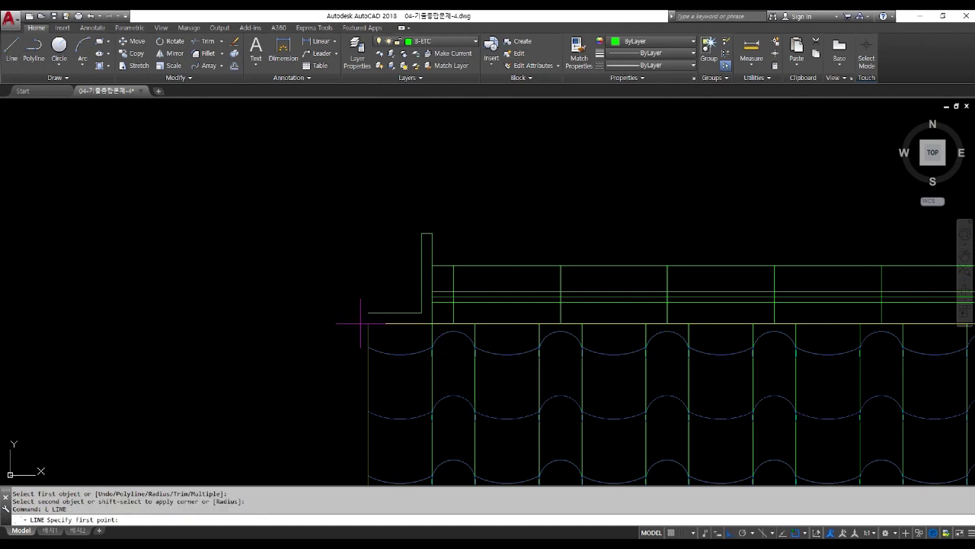
left_click(368, 323)
scroll(330, 318, "down", 4)
Mirror the left ridge-end ornament to the roof's right end about a vertical axis through the middle, keeping the original
type("mi")
key("Return")
left_click(250, 233)
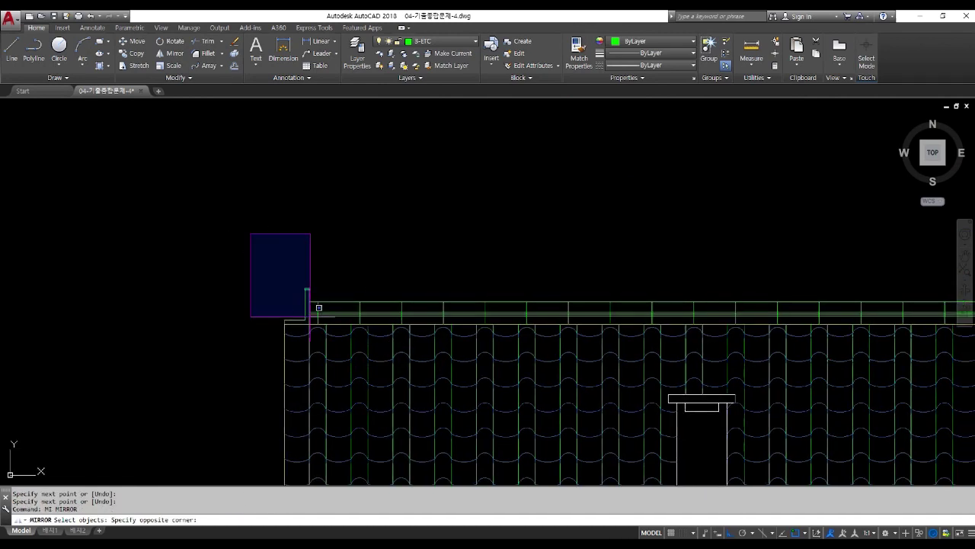
left_click(315, 328)
scroll(316, 328, "down", 4)
key("Return")
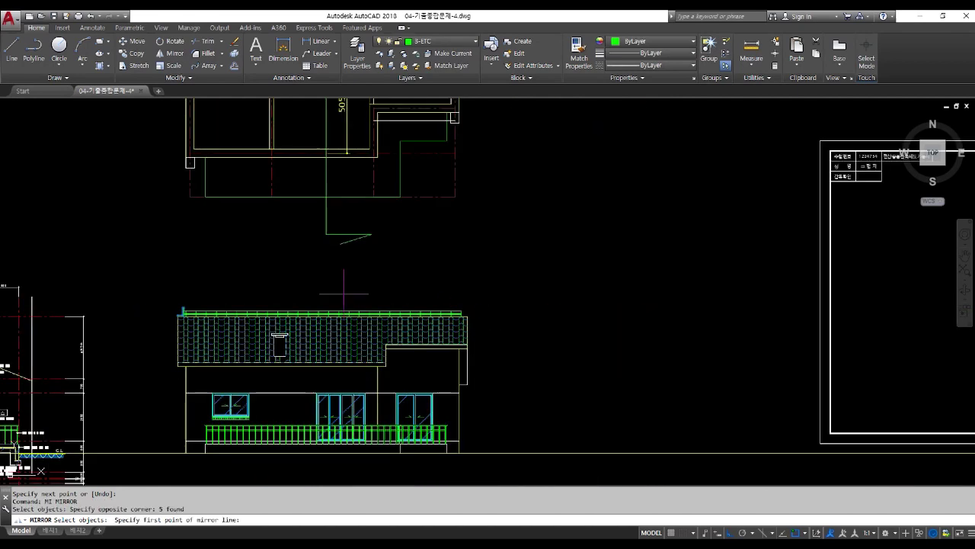
left_click(323, 293)
left_click(507, 300)
key("Return")
scroll(508, 300, "up", 3)
scroll(378, 353, "up", 2)
middle_click_drag(378, 354, 420, 311)
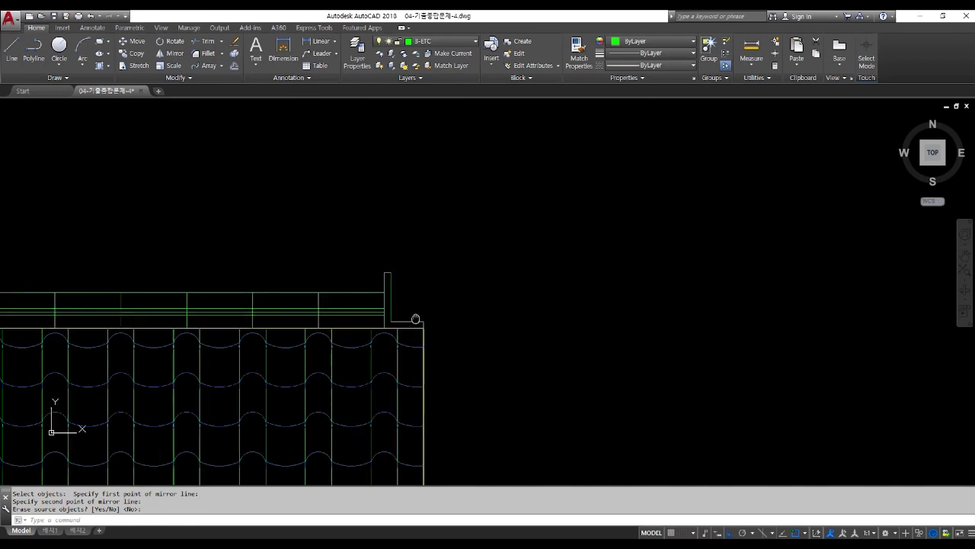
scroll(406, 311, "down", 5)
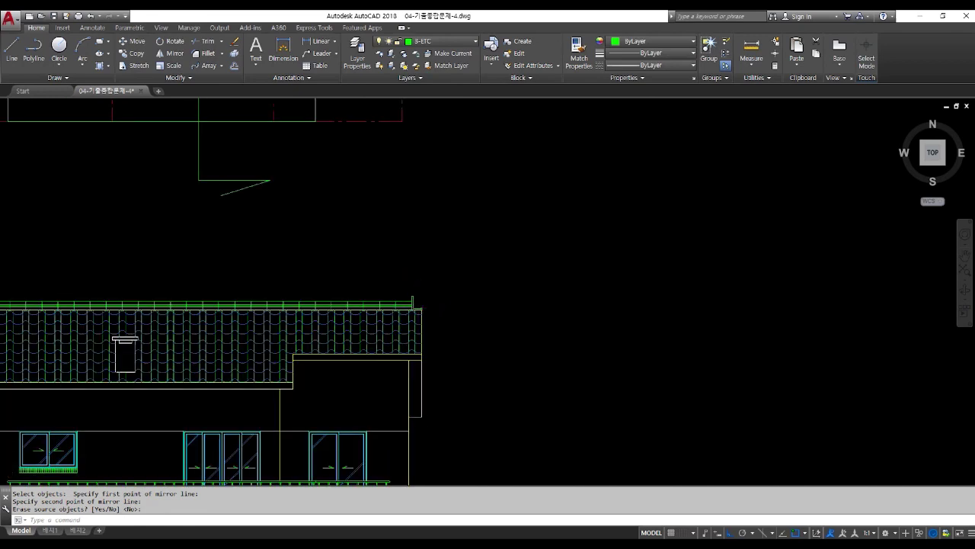
Draw a 200 by 200 mm square directly under the eave, with its upper-left corner on the left wall line
middle_click_drag(282, 272, 385, 249)
type("rec")
key("Return")
scroll(250, 352, "up", 4)
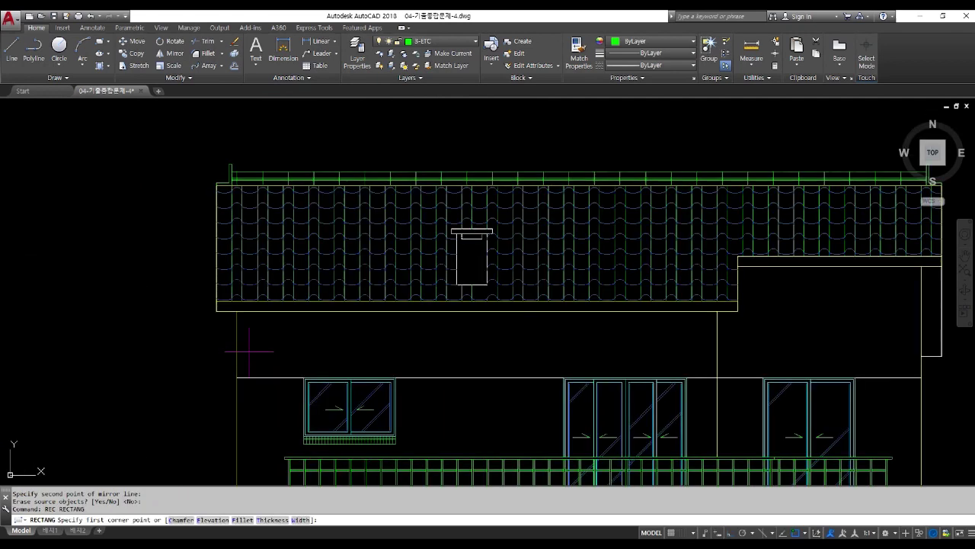
left_click(237, 310)
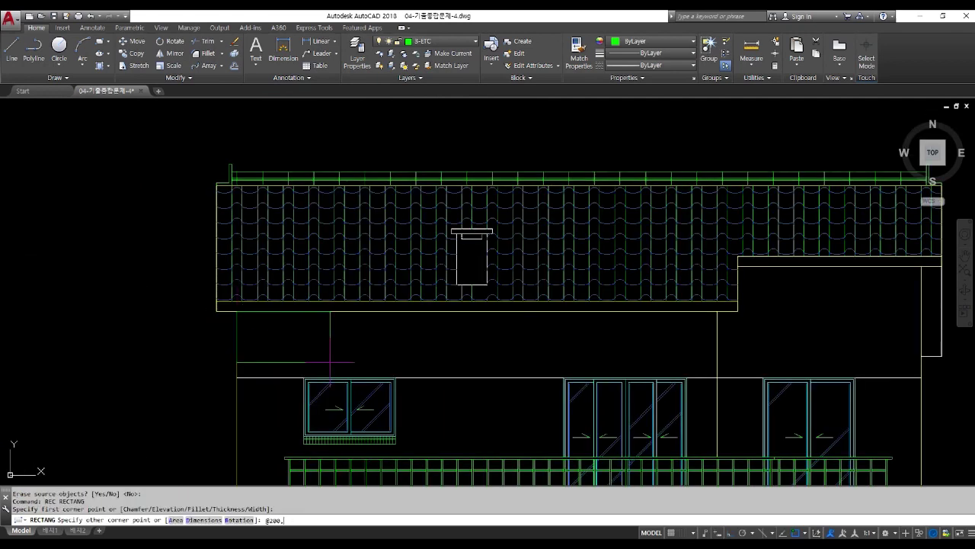
key("Return")
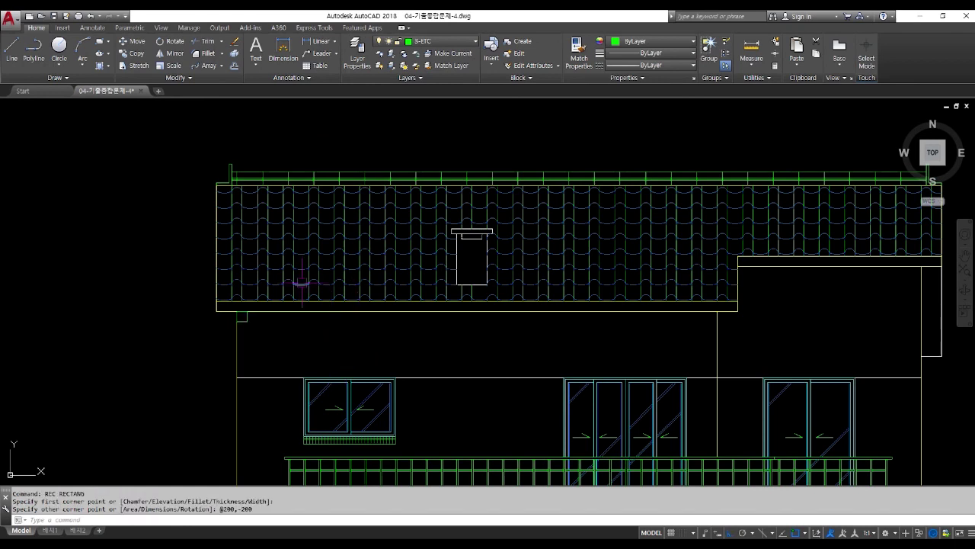
Draw the downpipe as a vertical multiline at scale 100 from the bottom of the square to just above ground level
type("ml")
key("Return")
key("Return")
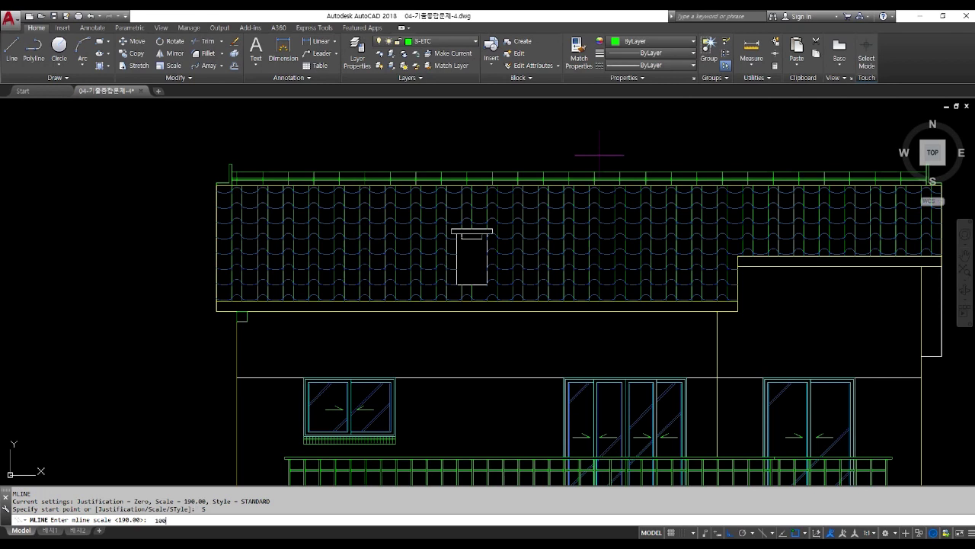
key("Return")
scroll(267, 331, "up", 5)
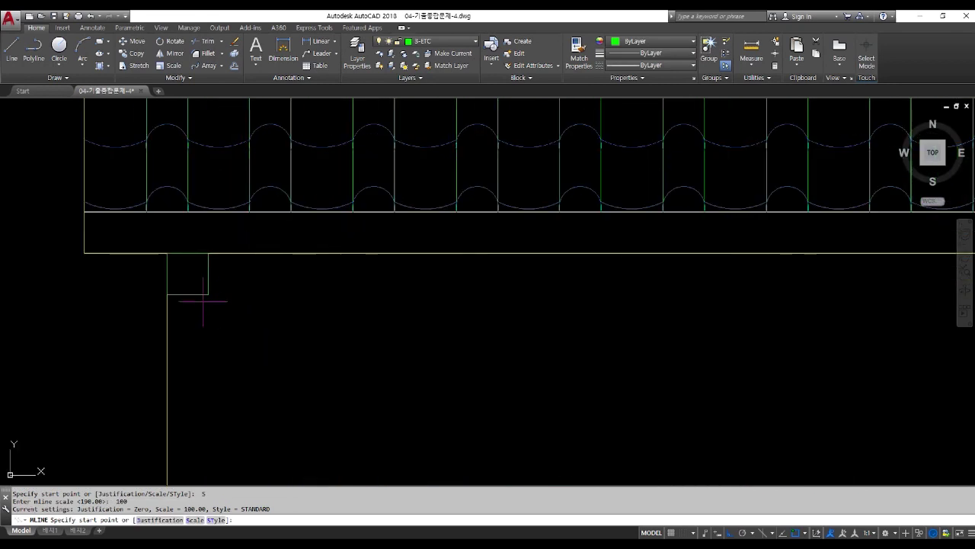
left_click(252, 254)
scroll(228, 328, "down", 6)
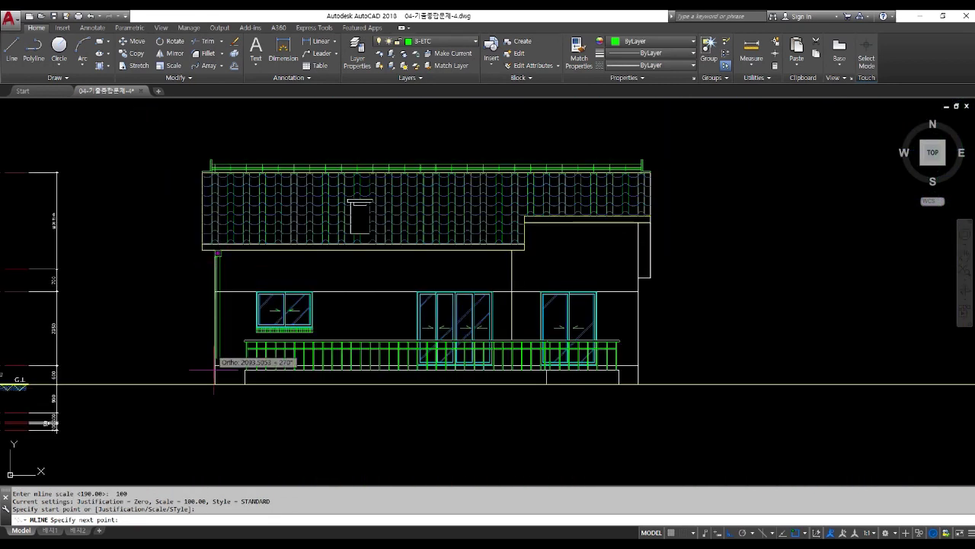
scroll(228, 328, "up", 2)
scroll(222, 366, "up", 2)
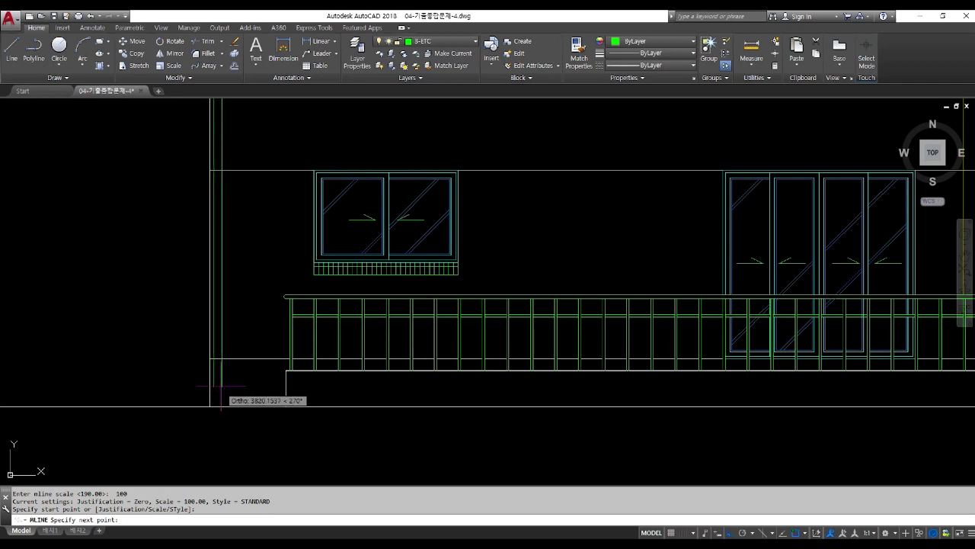
left_click(220, 385)
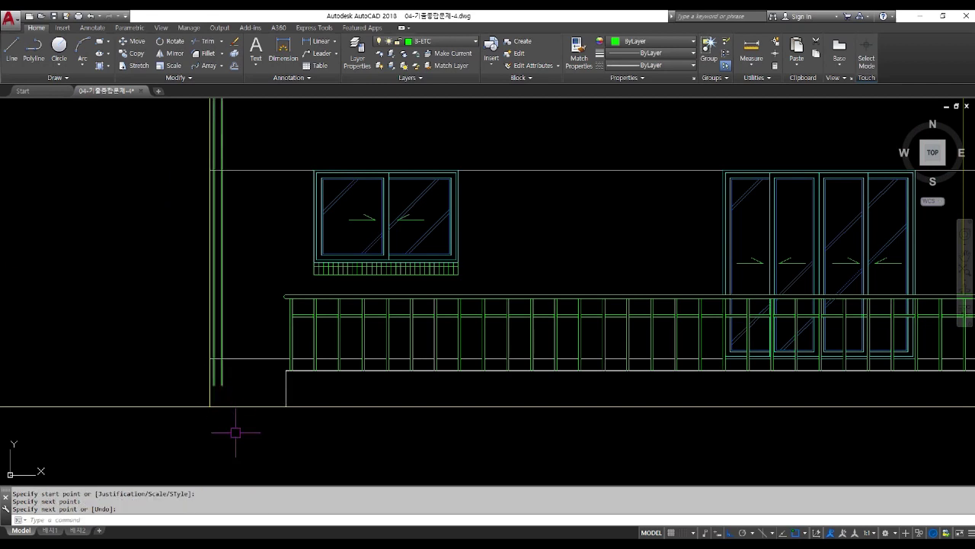
key("Return")
scroll(244, 417, "down", 4)
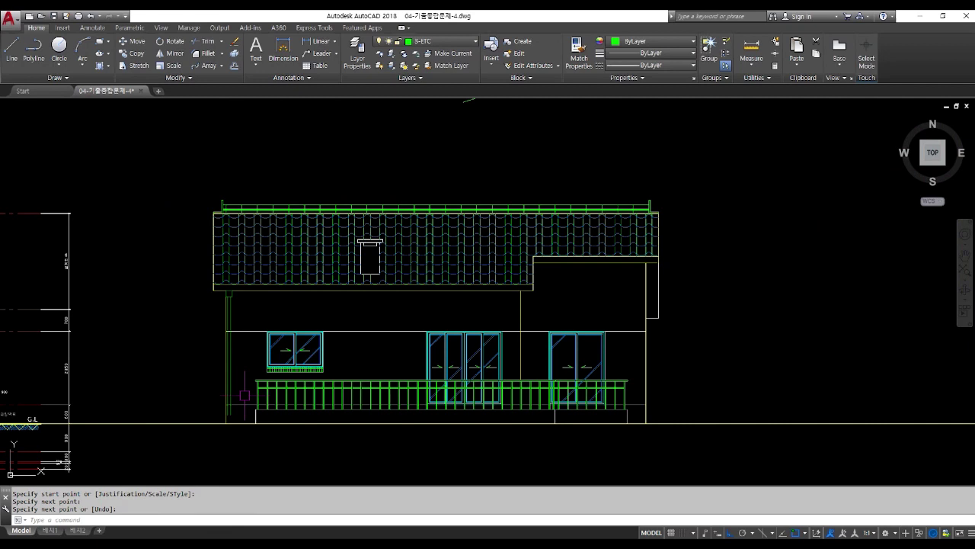
Draw a short horizontal multiline at scale 20 across the downpipe as a fixing band
type("ML")
key("Return")
type("s")
key("Return")
type("20")
key("Return")
scroll(243, 358, "up", 4)
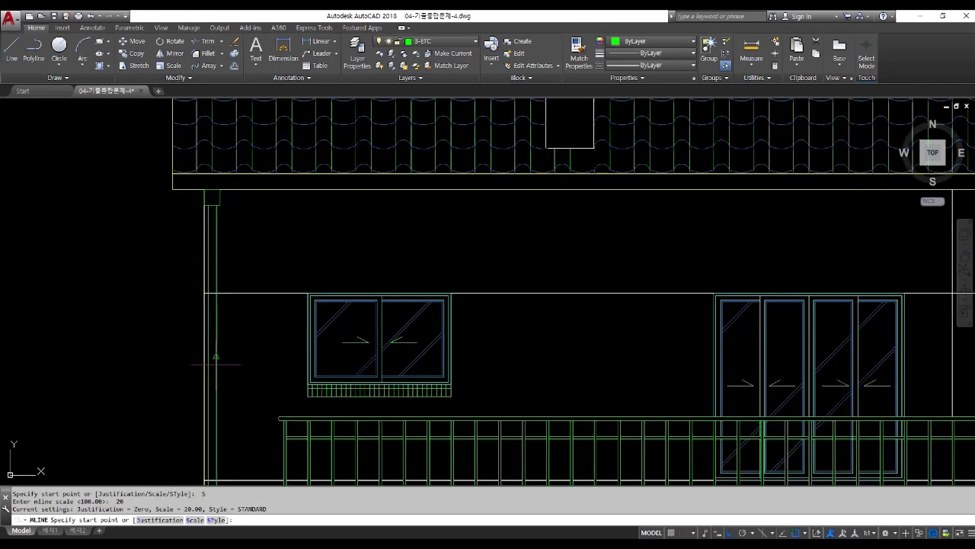
left_click(215, 363)
key("Return")
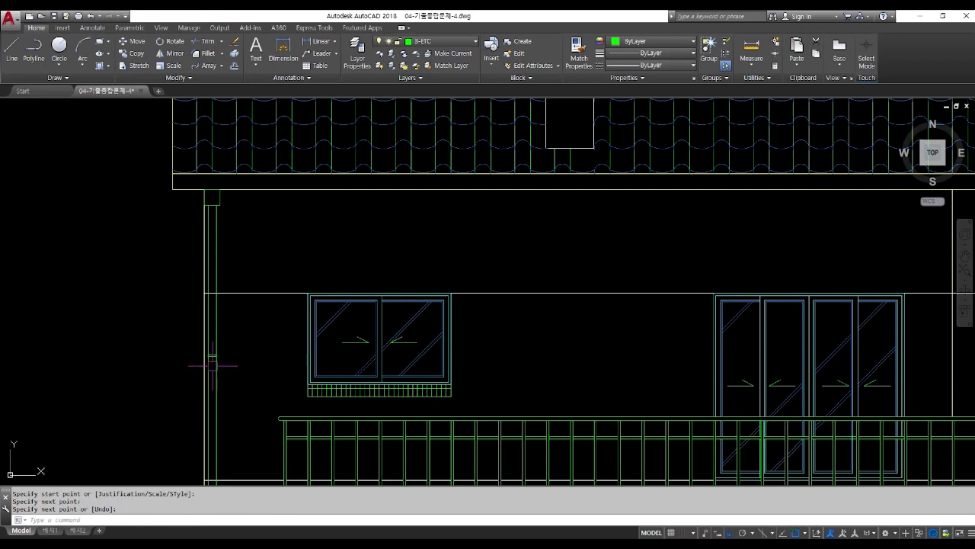
Copy the fixing band along the downpipe 900 mm and 1800 mm upward and 900 mm downward
key("Escape")
type("co")
key("Return")
left_click(173, 330)
left_click(233, 373)
key("Return")
left_click(119, 355)
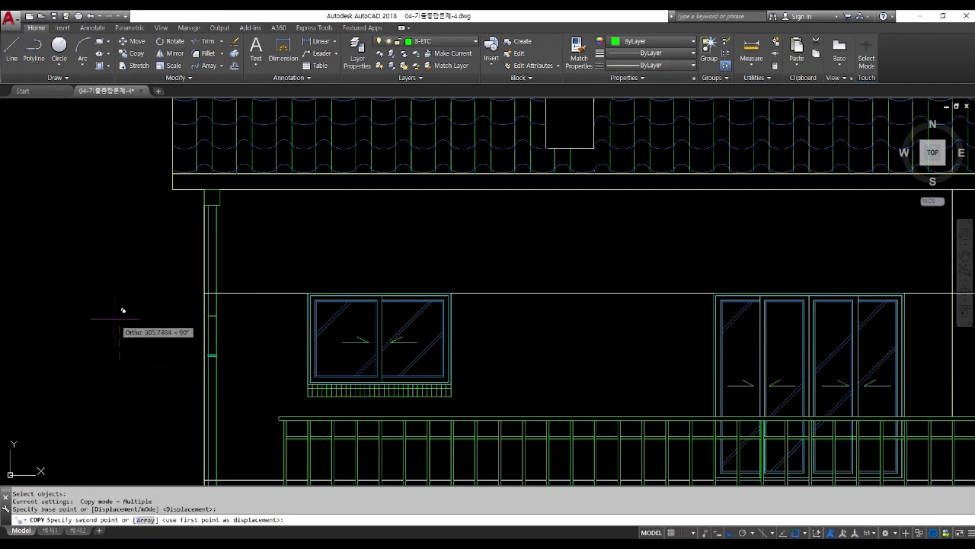
type("900")
key("Return")
type("1800")
key("Return")
scroll(151, 301, "down", 2)
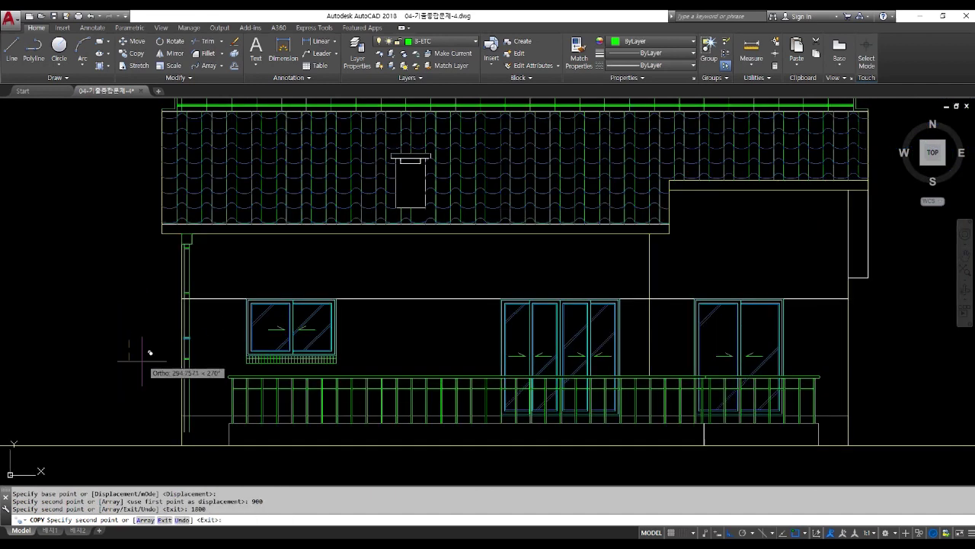
type("900")
key("Return")
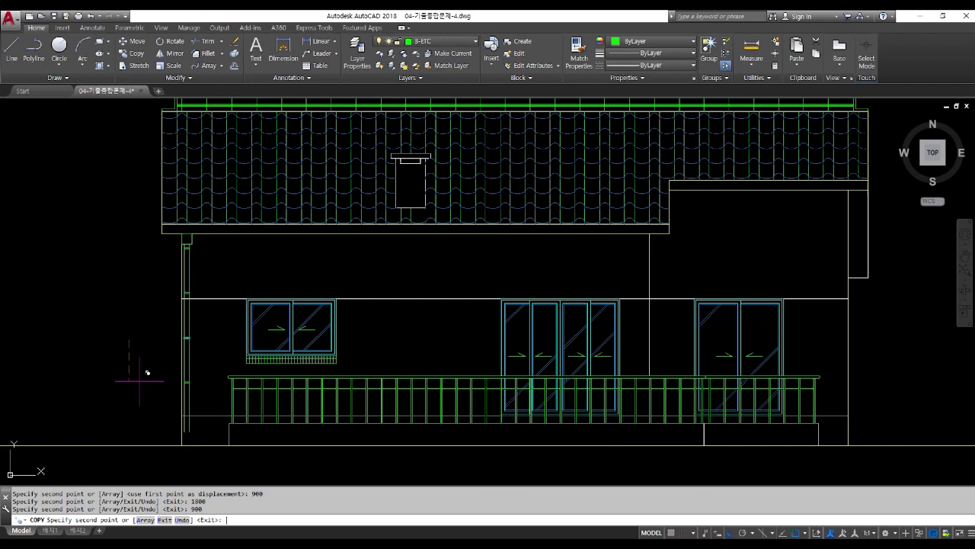
key("Return")
Erase the lowest fixing band near the downpipe's bottom end
scroll(175, 435, "up", 3)
type("e")
key("Return")
left_click(162, 399)
left_click(222, 419)
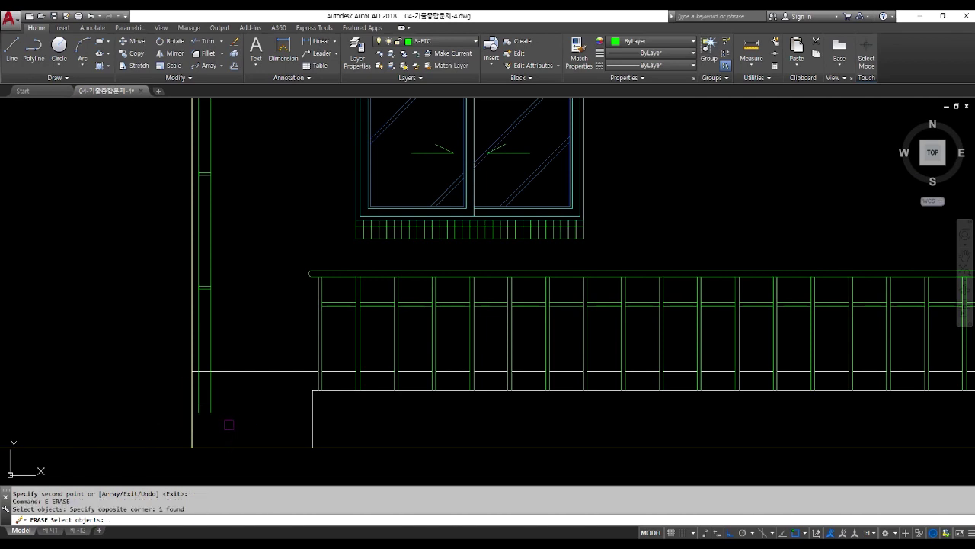
key("Return")
Move the four remaining fixing bands down the pipe so the top one sits clear of the square under the eave
scroll(214, 424, "down", 2)
type("m")
key("Return")
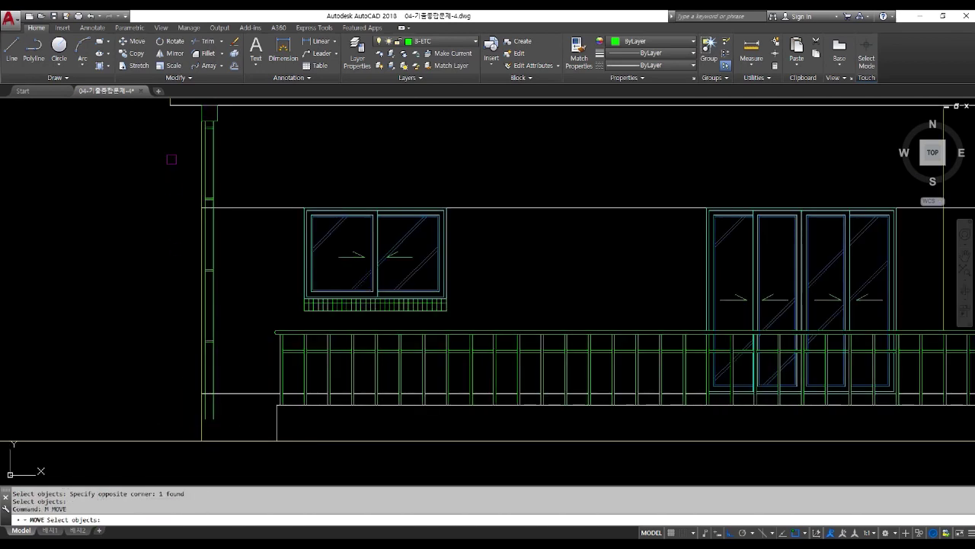
left_click(171, 126)
left_click(235, 365)
scroll(203, 132, "up", 4)
scroll(244, 171, "down", 3)
left_click(244, 172)
key("Return")
left_click(142, 204)
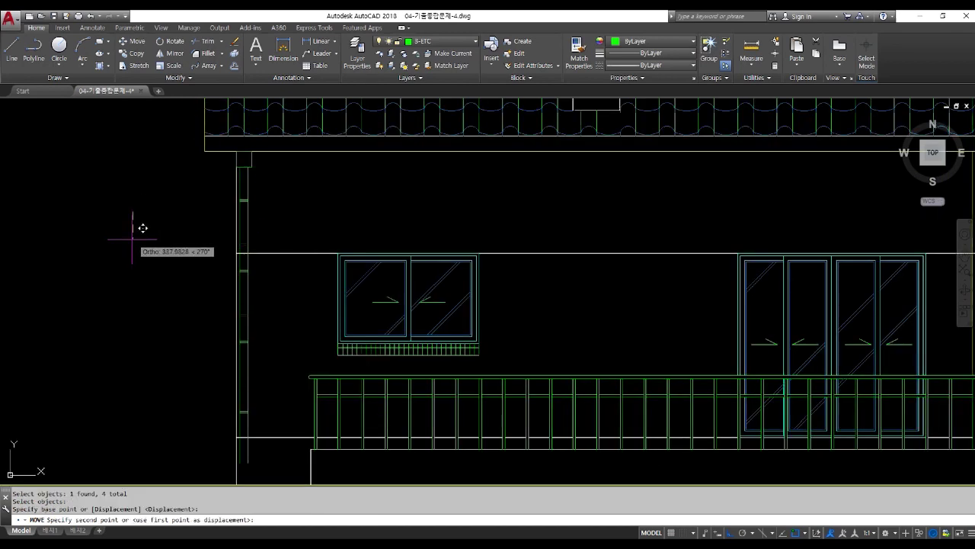
left_click(135, 239)
Trim the horizontal wall lines where they cross the downpipe
type("tr")
key("Return")
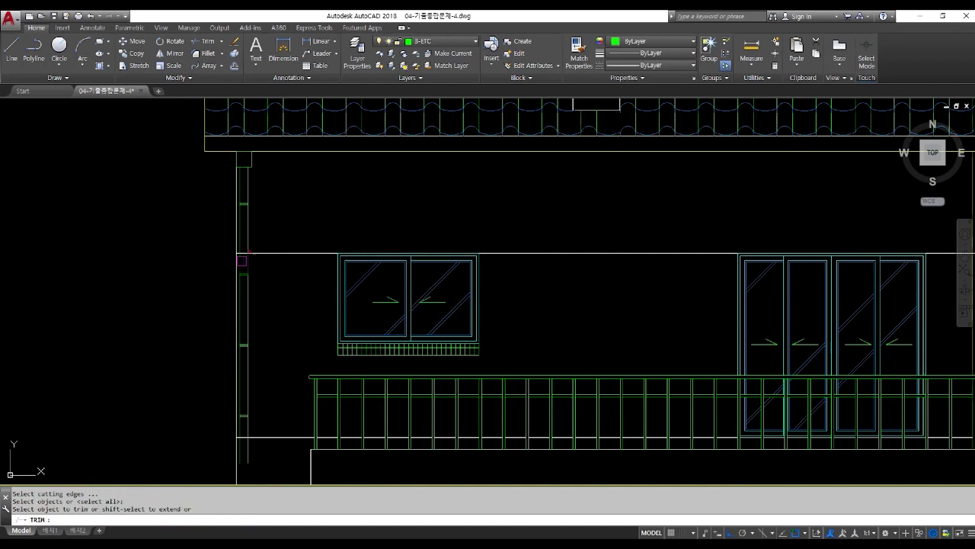
scroll(232, 282, "up", 4)
key("Return")
scroll(259, 350, "down", 6)
scroll(259, 350, "up", 6)
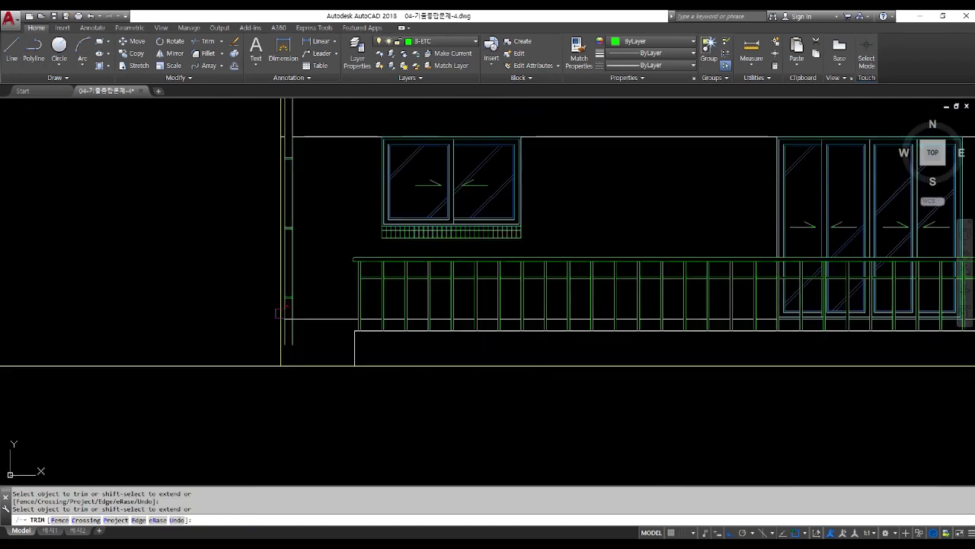
key("Return")
Draw an ellipse across the downpipe's bottom end, spanning the pipe's width and slightly taller than wide
type("el")
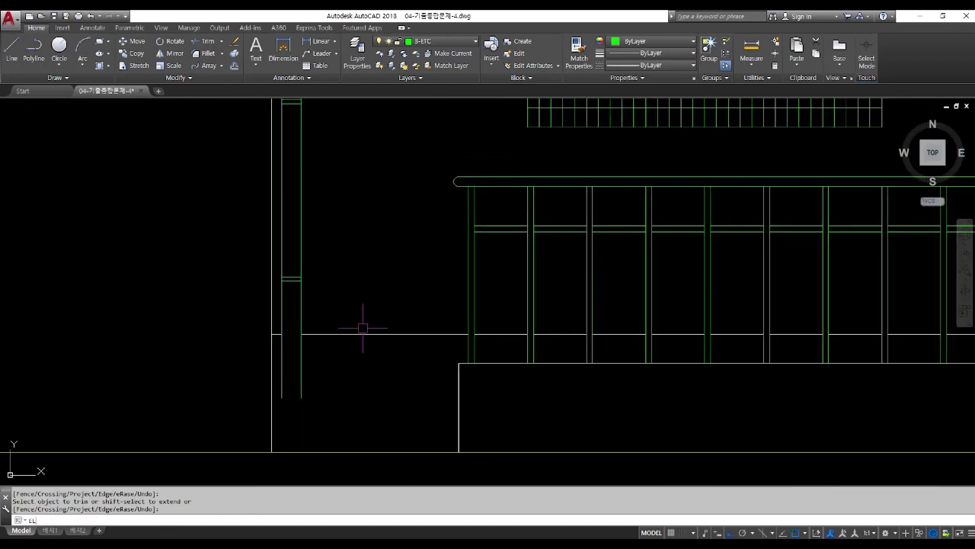
key("Return")
scroll(294, 414, "up", 2)
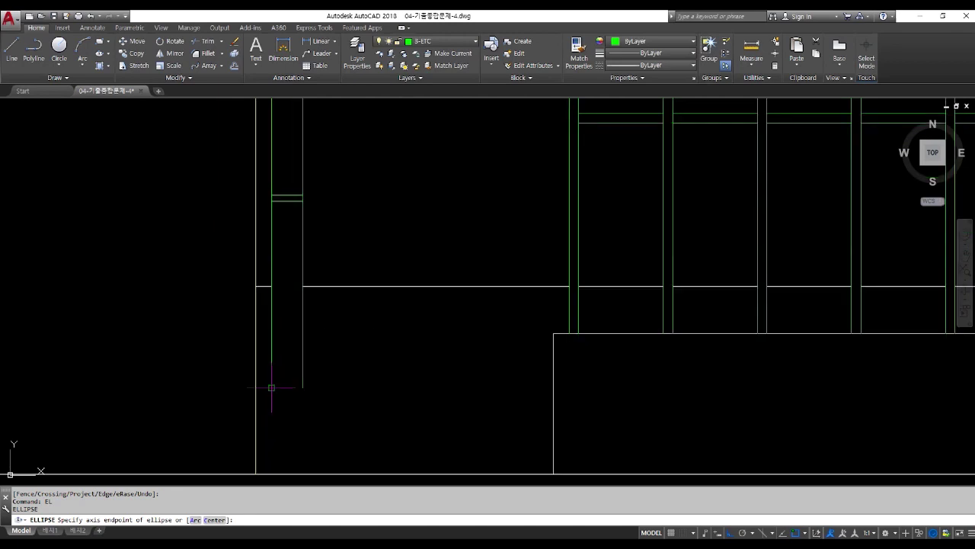
left_click(271, 387)
left_click(303, 387)
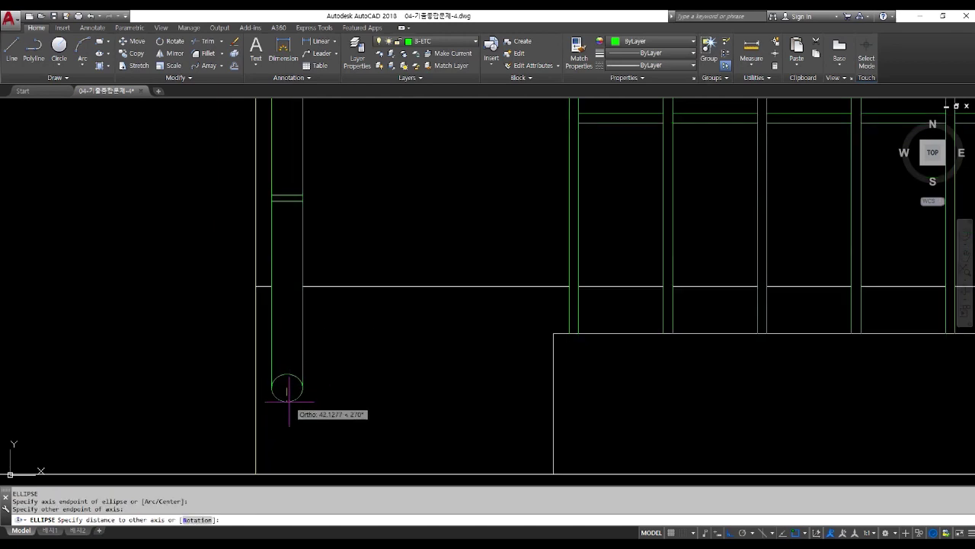
left_click(289, 408)
Draw a low rectangle on the ground line at the left wall's foot, slightly wider than the downpipe above it
middle_click_drag(334, 417, 330, 328)
type("rec")
key("Return")
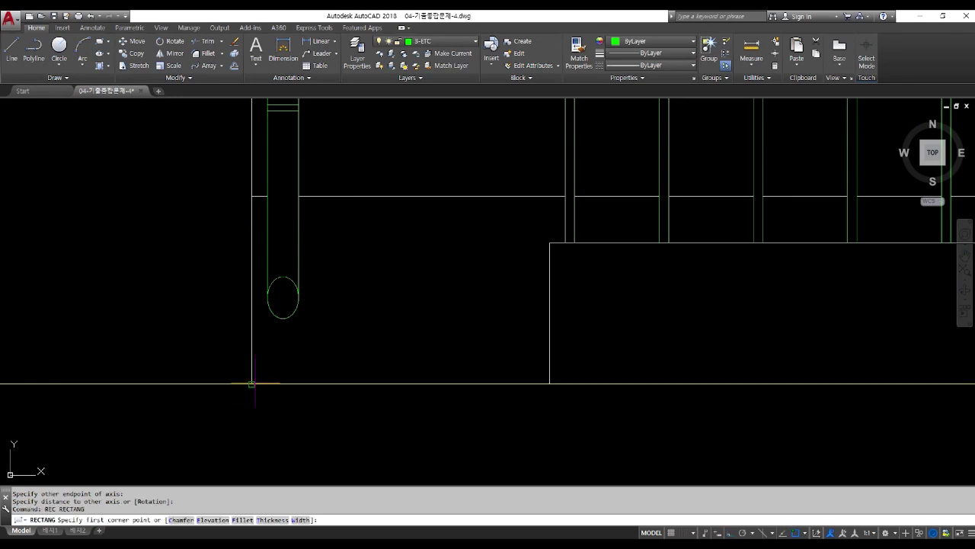
left_click(250, 384)
left_click(317, 350)
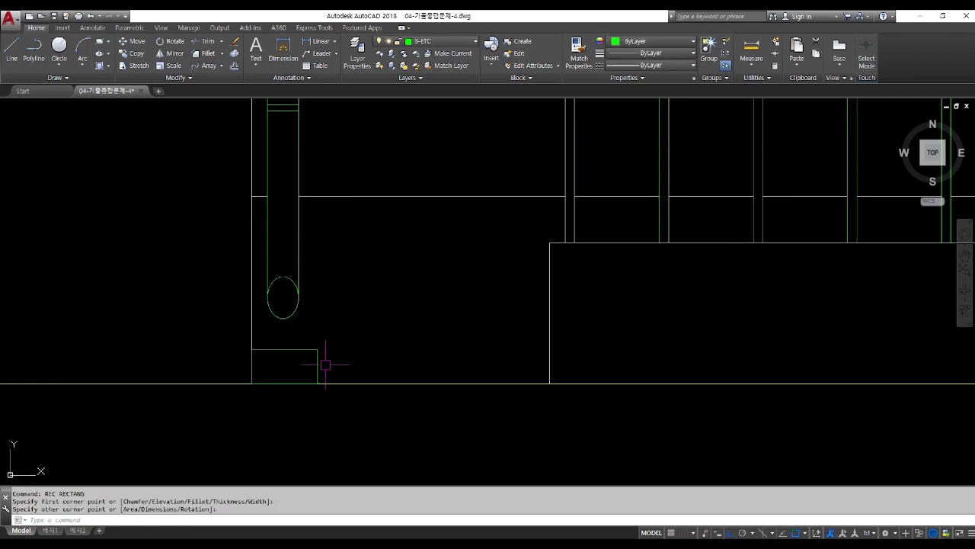
Draw a shallow arc dipping between the two upper corners of the drain block below the downpipe
type("a")
key("Return")
left_click(251, 349)
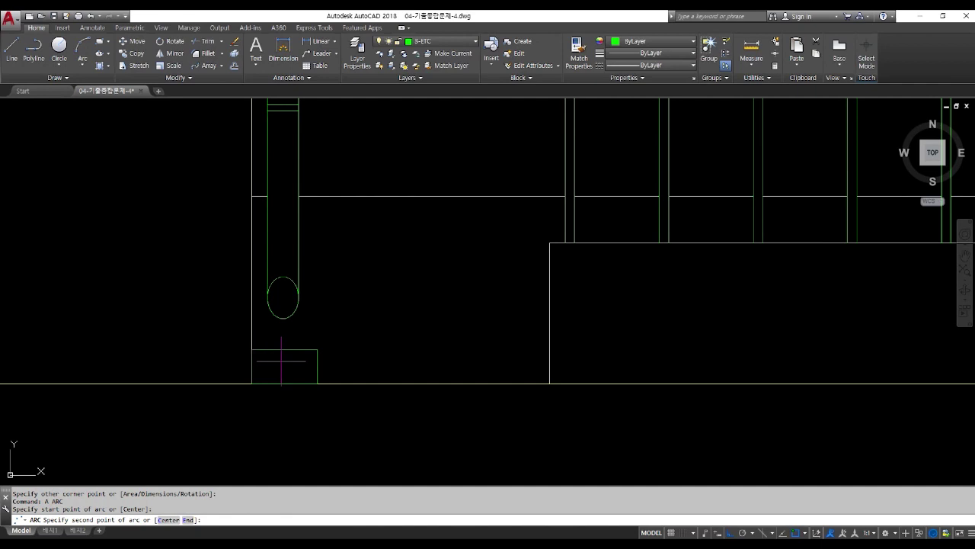
left_click(283, 359)
left_click(317, 349)
Mirror the complete left downpipe with its bands, outlet and drain block about the roof's vertical centre line, keeping the original
scroll(336, 428, "down", 5)
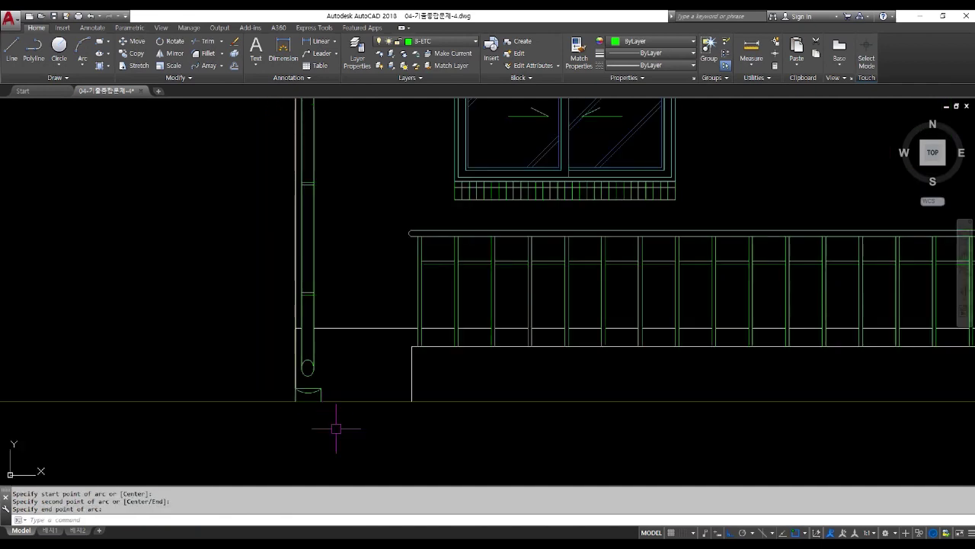
scroll(339, 422, "down", 6)
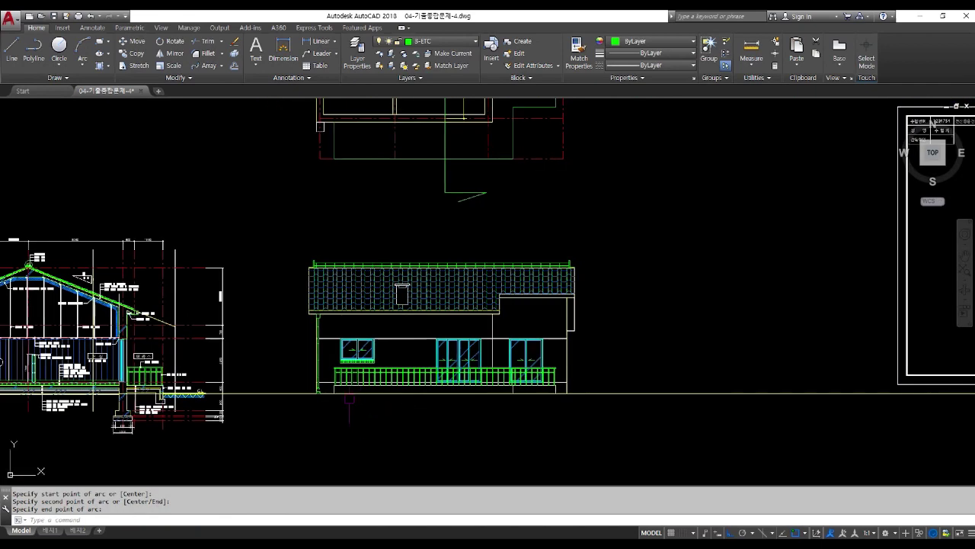
scroll(349, 398, "up", 4)
type("MI")
key("Return")
scroll(272, 381, "up", 4)
left_click(259, 379)
left_click(320, 429)
left_click(307, 385)
left_click(291, 353)
left_click(275, 185)
left_click(320, 308)
left_click(282, 170)
scroll(282, 240, "down", 3)
left_click(278, 236)
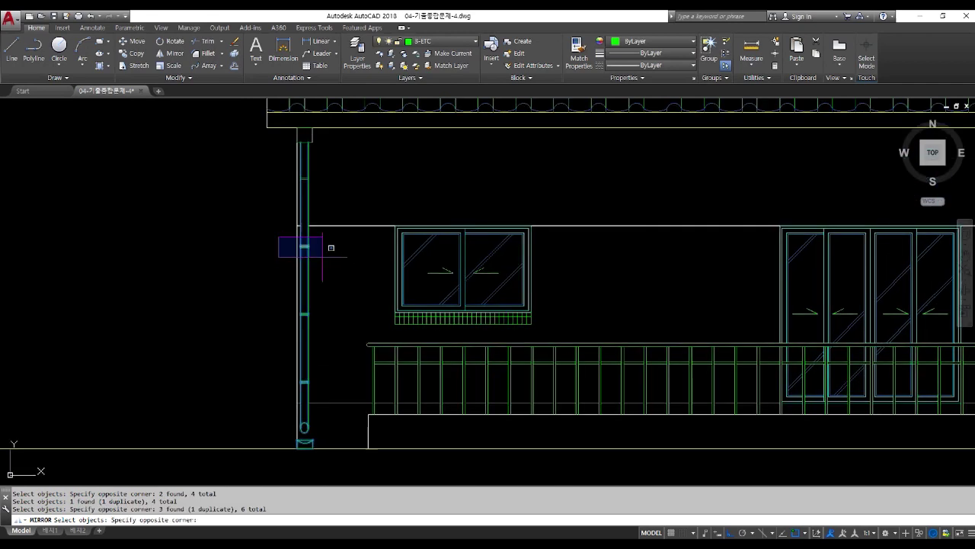
left_click(343, 278)
left_click(324, 198)
left_click(301, 135)
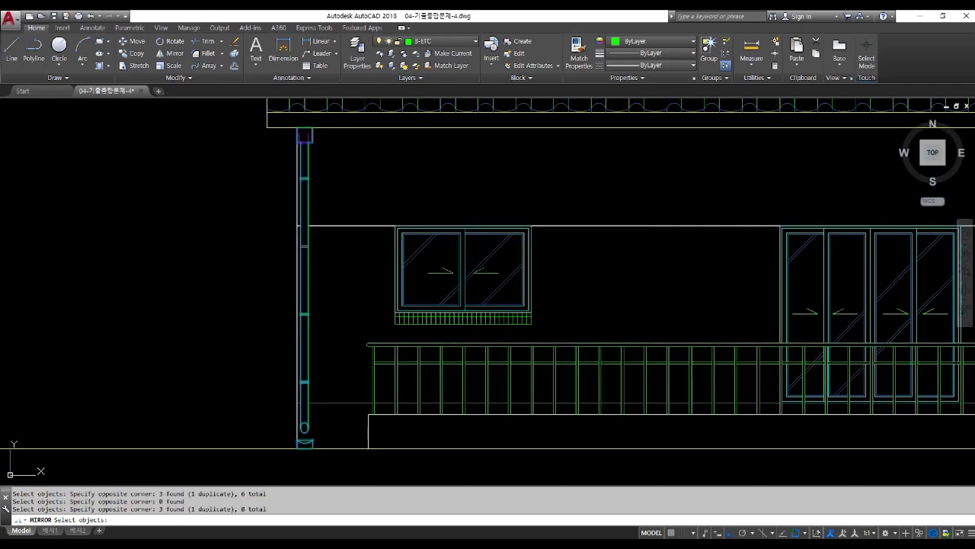
scroll(355, 191, "down", 4)
key("Return")
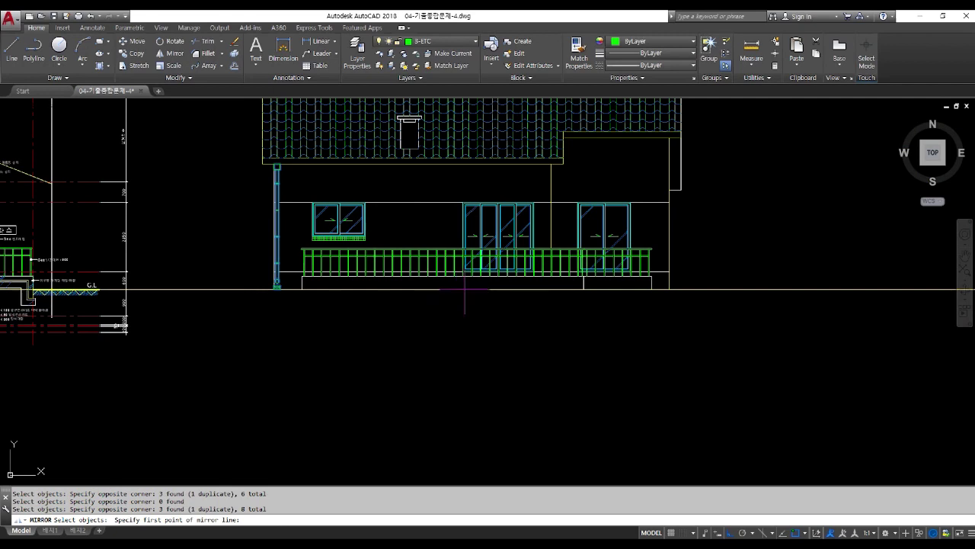
middle_click_drag(460, 278, 449, 353)
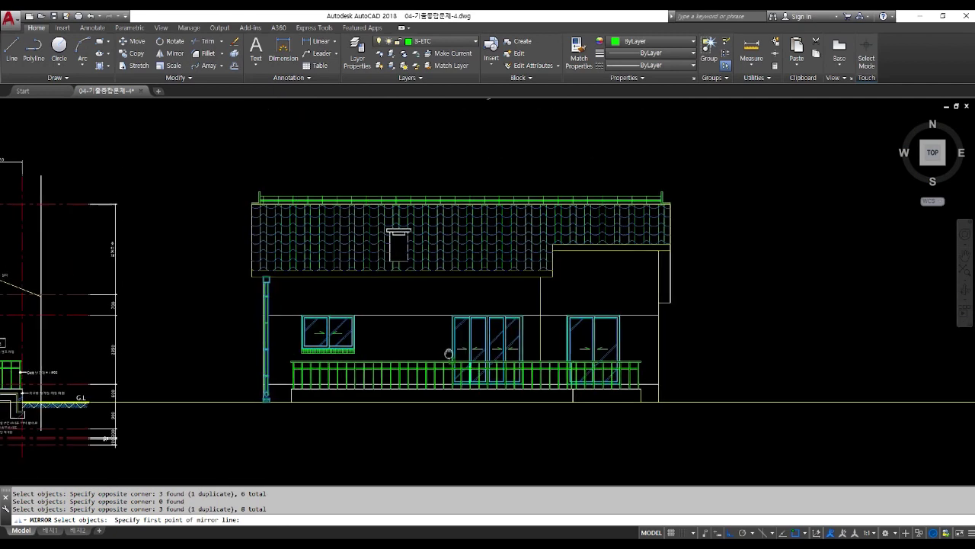
left_click(461, 195)
left_click(460, 152)
key("Return")
Stretch the top of the right downpipe and its square head up to the underside of the higher eave
scroll(672, 277, "up", 6)
type("s")
key("Return")
left_click(632, 301)
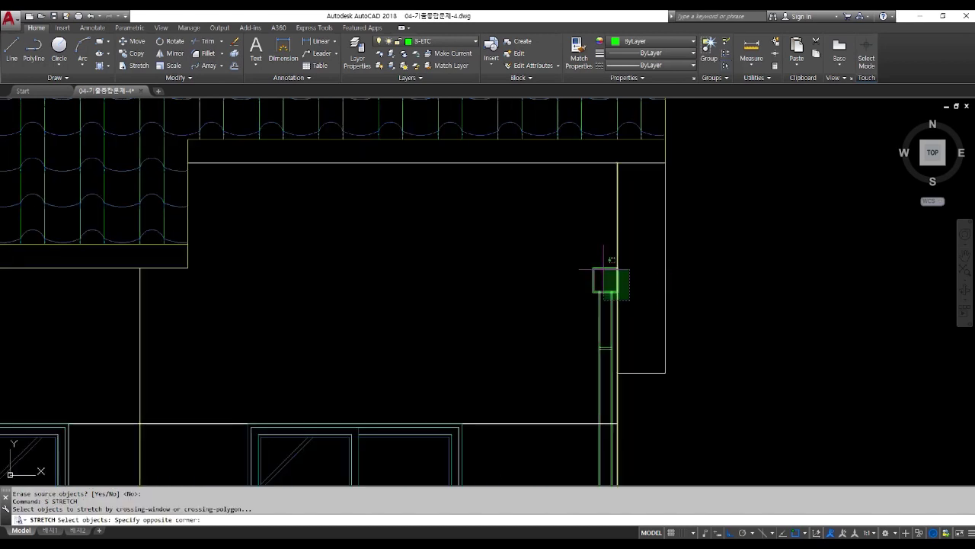
left_click(564, 240)
left_click(594, 269)
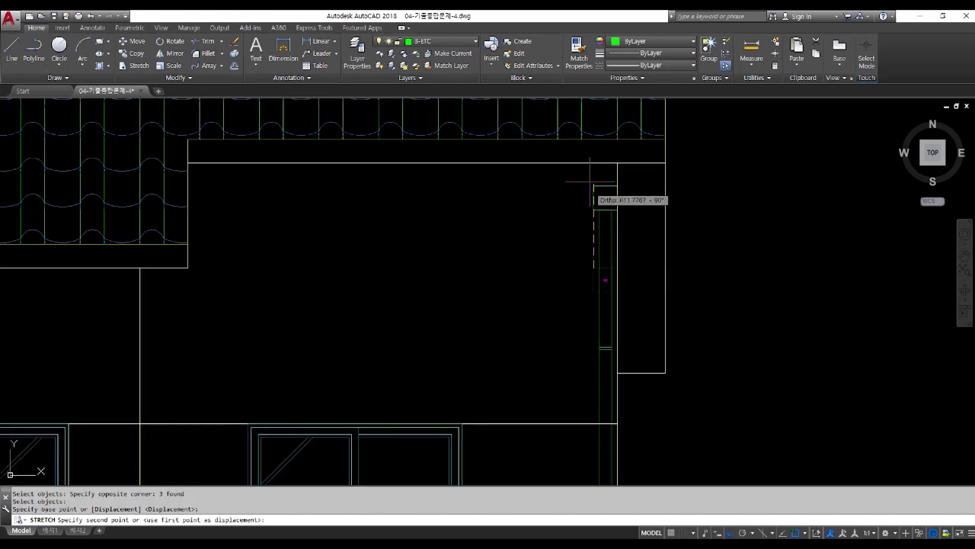
Copy the right downpipe's uppermost fixing band 900 upward
type("c")
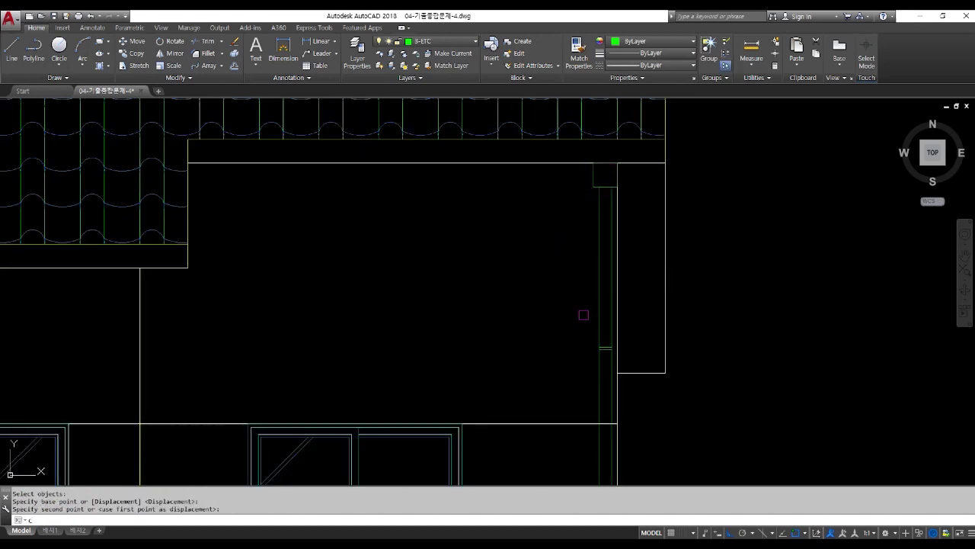
type("o")
key("Return")
left_click(572, 323)
left_click(638, 352)
key("Return")
left_click(735, 350)
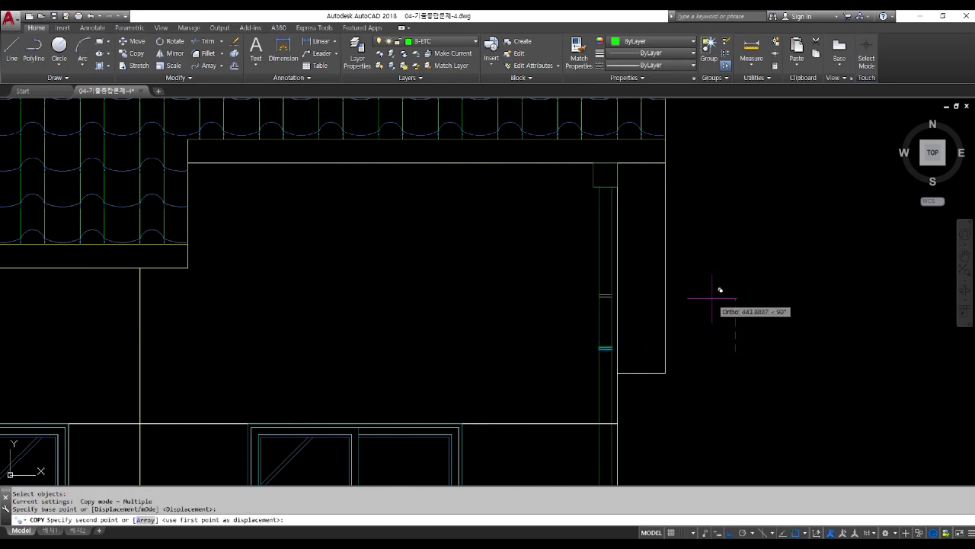
type("900")
key("Return")
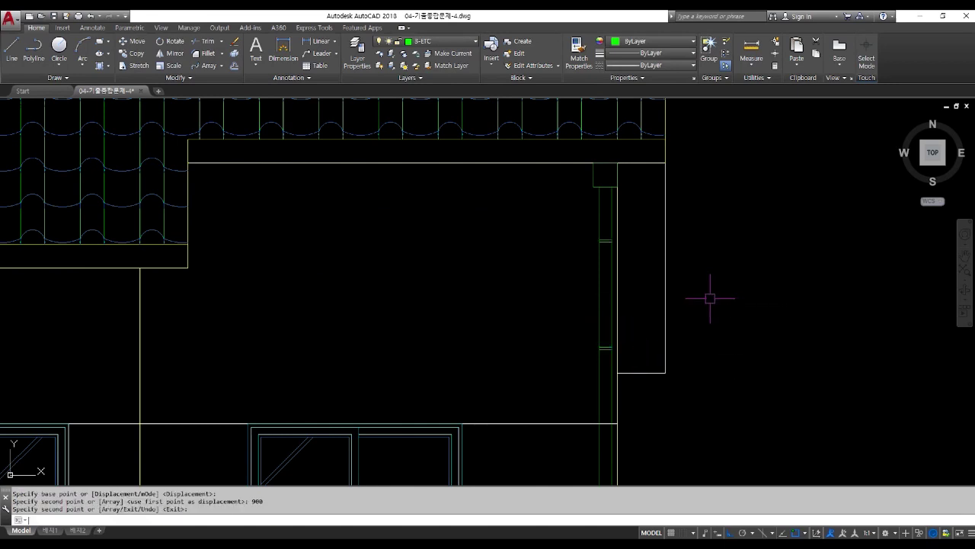
key("Return")
Trim the upper horizontal wall line where it crosses the right downpipe
scroll(690, 265, "down", 3)
middle_click_drag(688, 305, 659, 286)
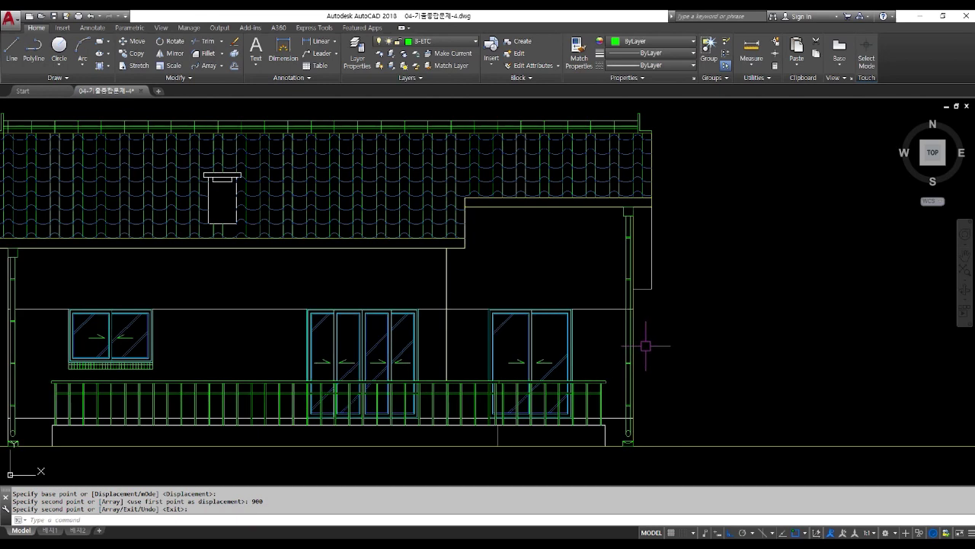
type("TR")
key("Return")
scroll(623, 307, "up", 5)
left_click(656, 302)
scroll(592, 238, "down", 4)
key("Return")
Copy the fixing band just above railing height on the right downpipe 900 upward to fill the gap between bands
type("CO")
key("Return")
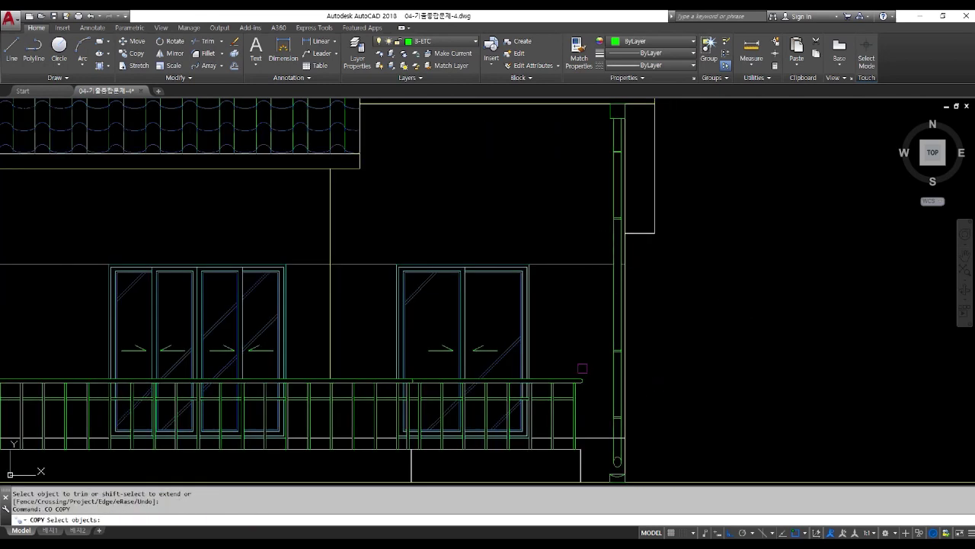
left_click(595, 336)
left_click(662, 373)
key("Return")
left_click(701, 390)
type("900")
key("Return")
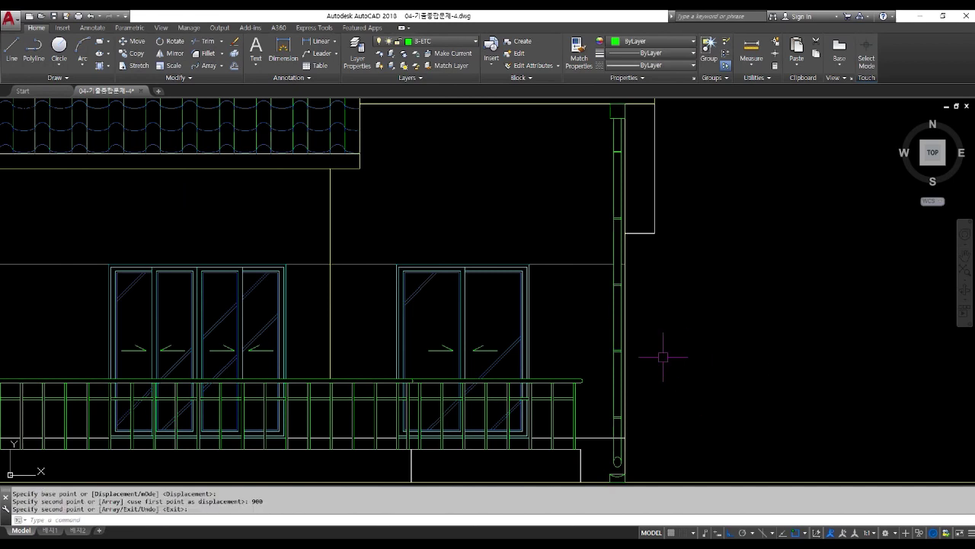
Trim the lower horizontal wall line where it crosses the right downpipe
type("TR")
key("Return")
key("Return")
scroll(618, 443, "up", 4)
left_click(618, 429)
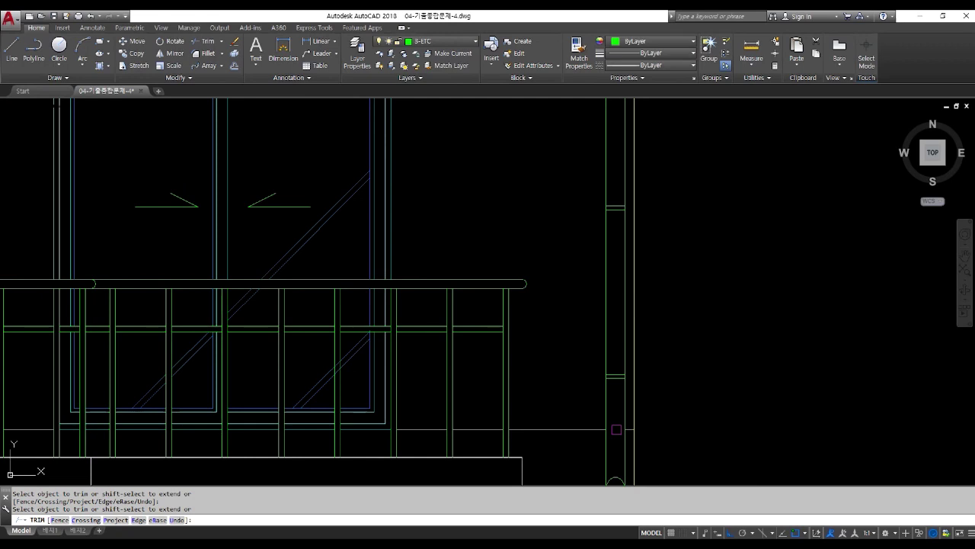
scroll(579, 298, "down", 2)
key("Return")
scroll(682, 345, "down", 4)
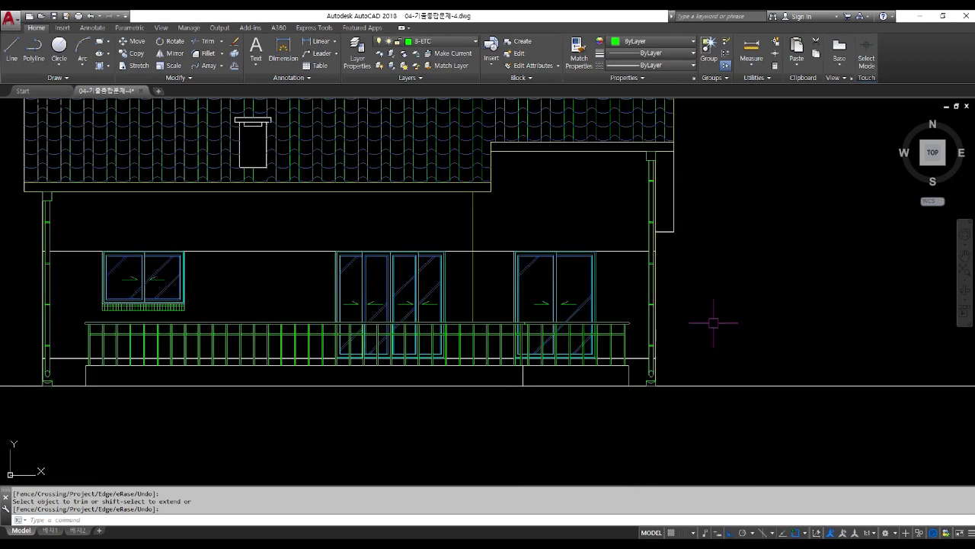
Join the vertical and horizontal outline edges of the narrow panel hanging below the eave beyond the right wall
mouse_move(737, 259)
middle_mouse_down()
mouse_move(718, 267)
mouse_move(664, 251)
middle_mouse_up()
scroll(664, 251, "up", 2)
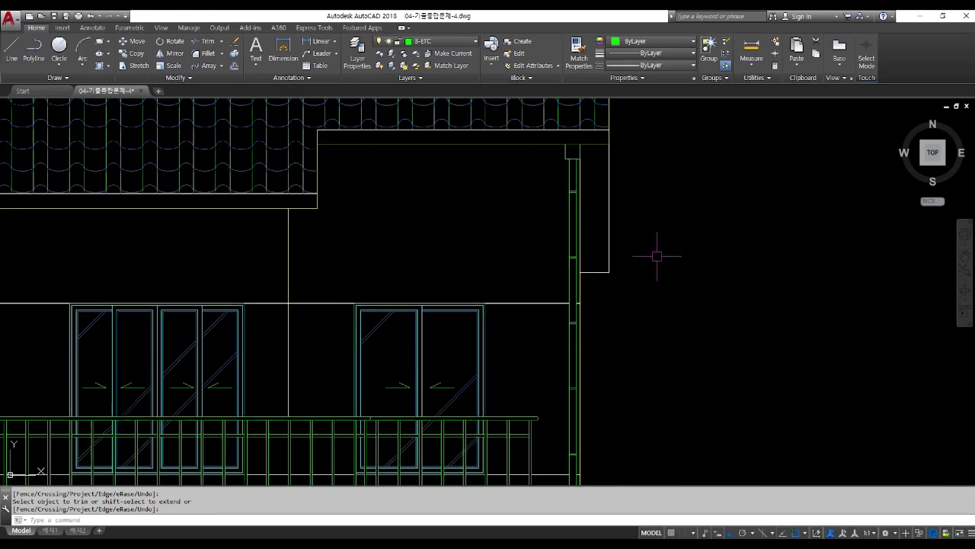
type("J")
key("Return")
left_click(624, 294)
left_click(599, 254)
key("Return")
key("Escape")
key("Escape")
Offset the joined panel outline 100 inward
type("o")
key("Return")
type("100")
key("Return")
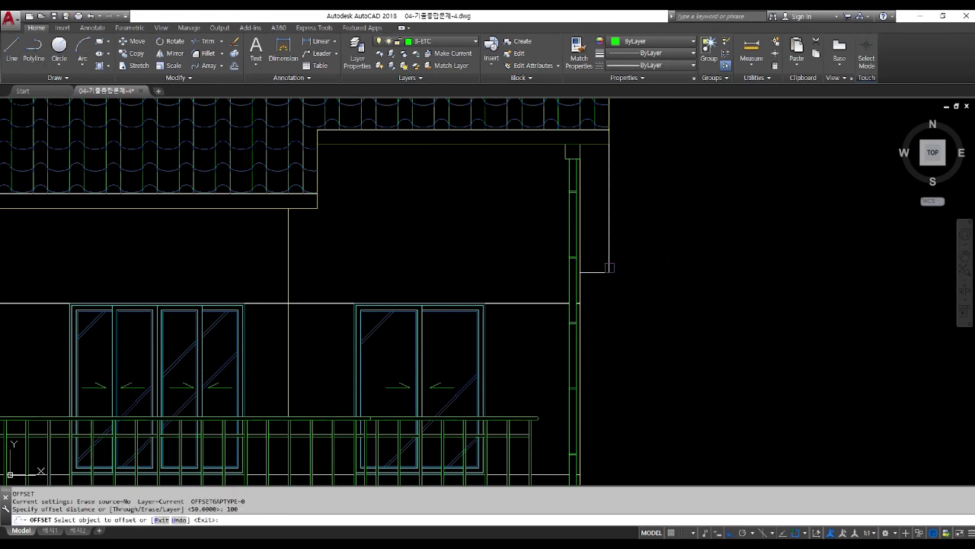
left_click(609, 267)
left_click(591, 221)
key("Return")
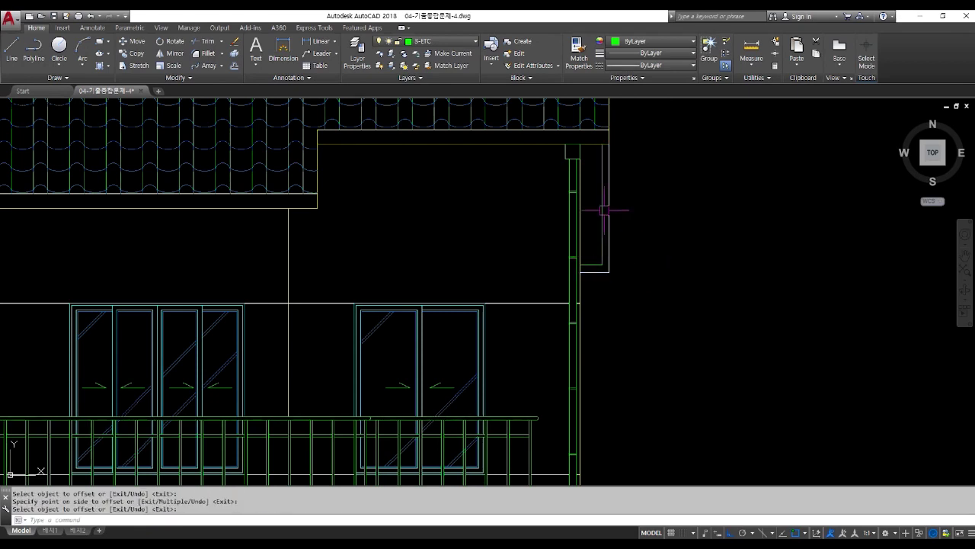
Hatch the inner panel area with user-defined horizontal lines at 100 spacing, setting the hatch origin at its lower outer corner
scroll(603, 152, "up", 2)
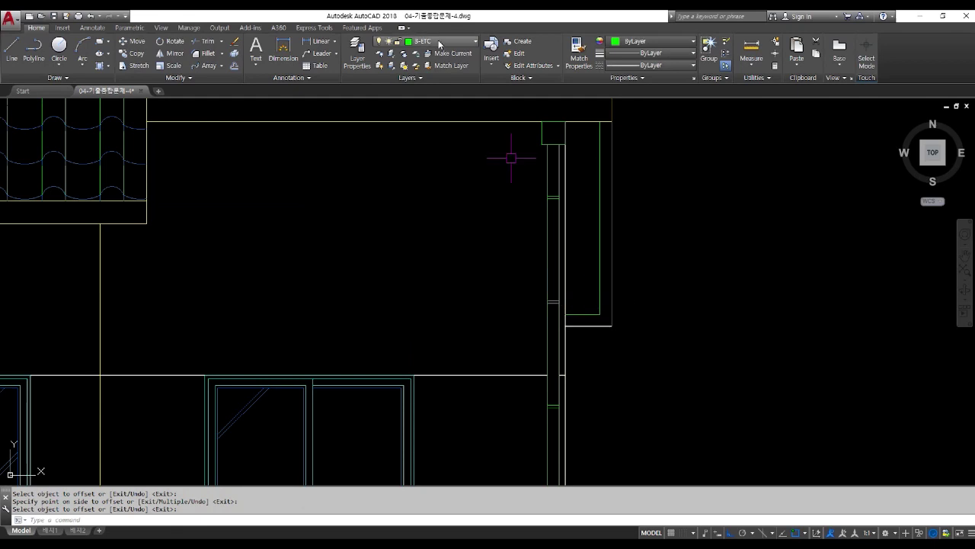
type("h")
key("Return")
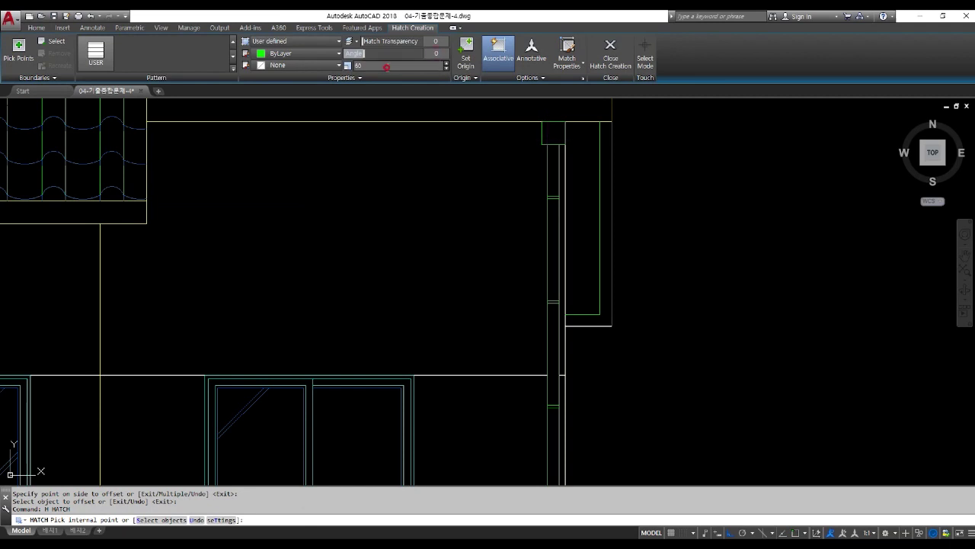
left_click(582, 217)
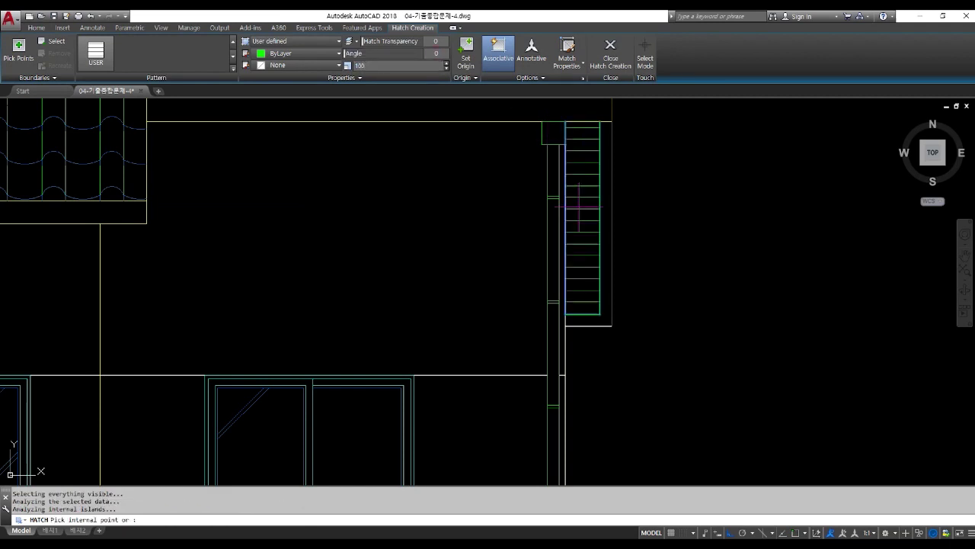
left_click(465, 55)
left_click(600, 314)
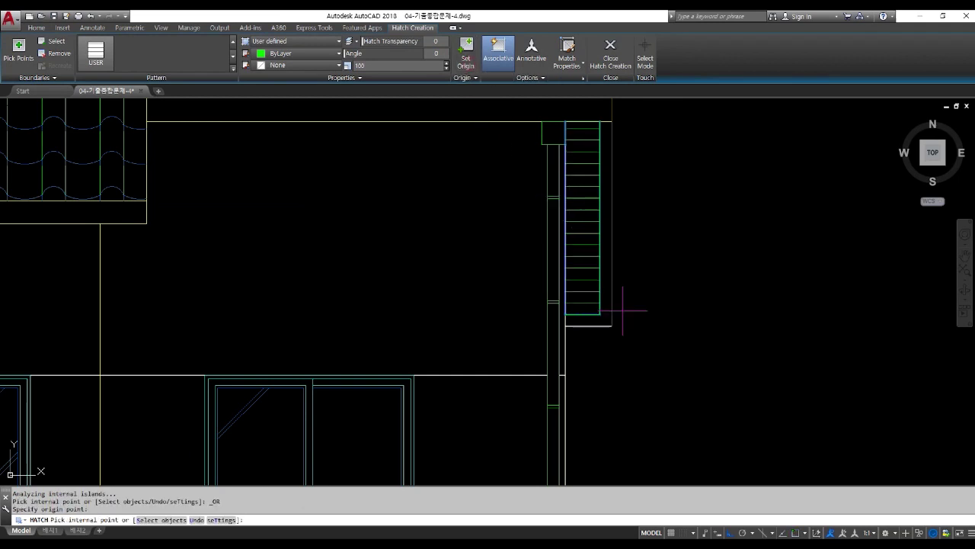
key("Return")
key("Return")
scroll(560, 241, "down", 2)
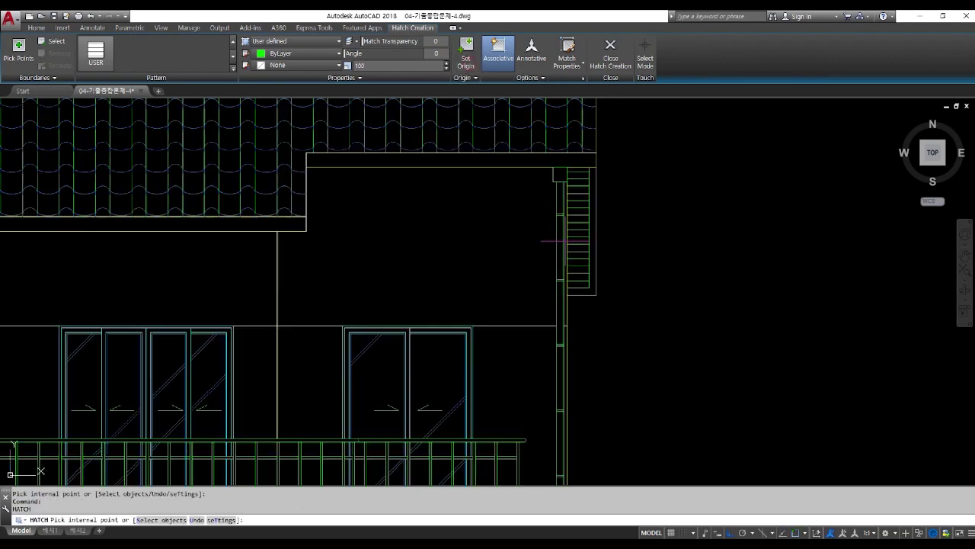
scroll(613, 236, "down", 2)
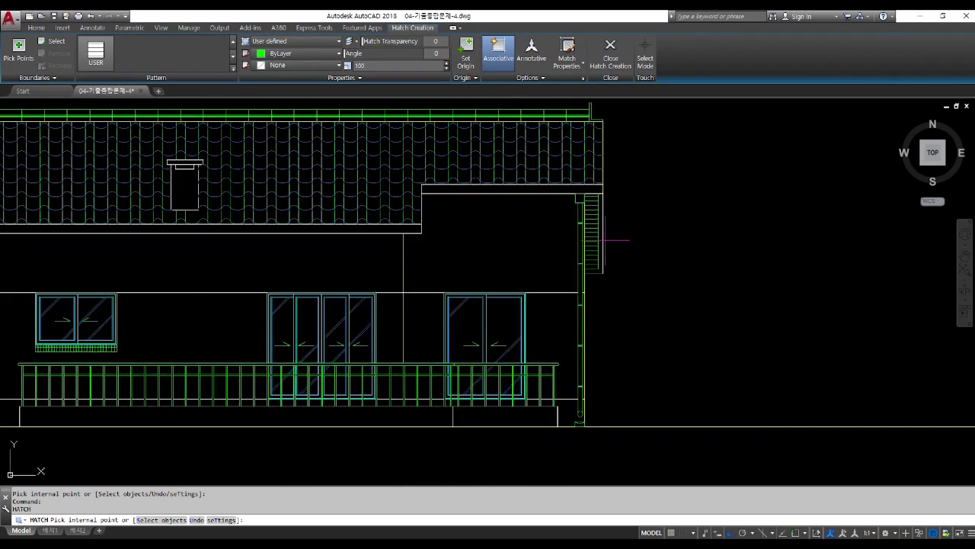
key("Return")
scroll(581, 262, "up", 2)
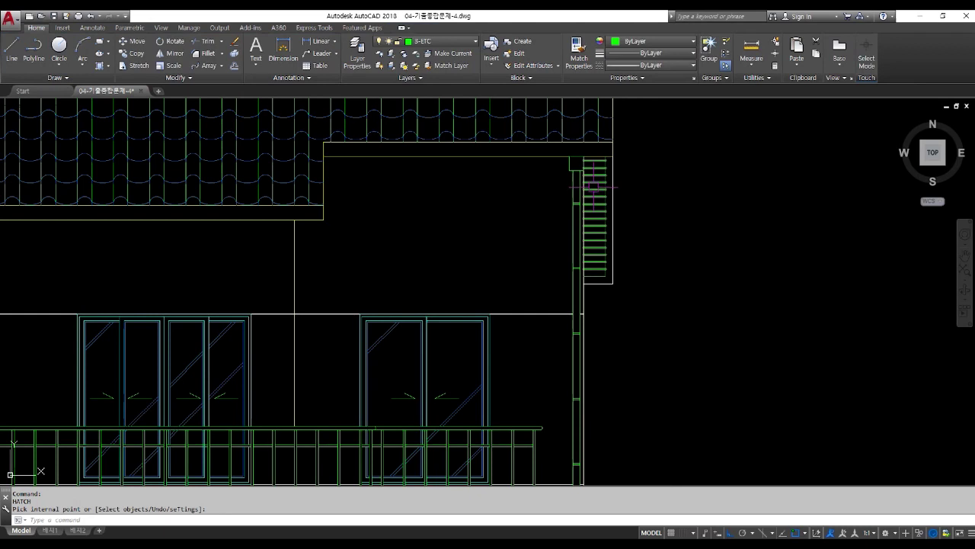
scroll(639, 201, "down", 1)
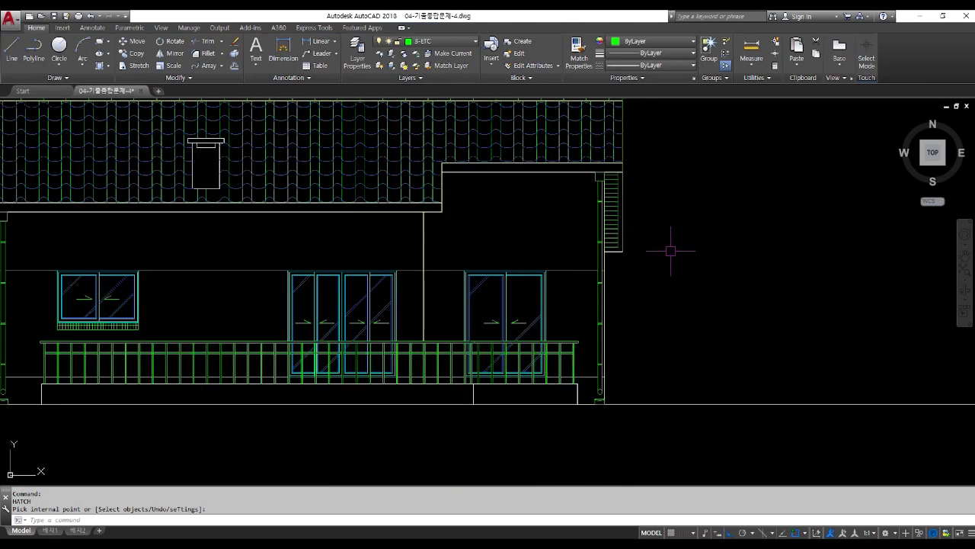
scroll(671, 250, "down", 2)
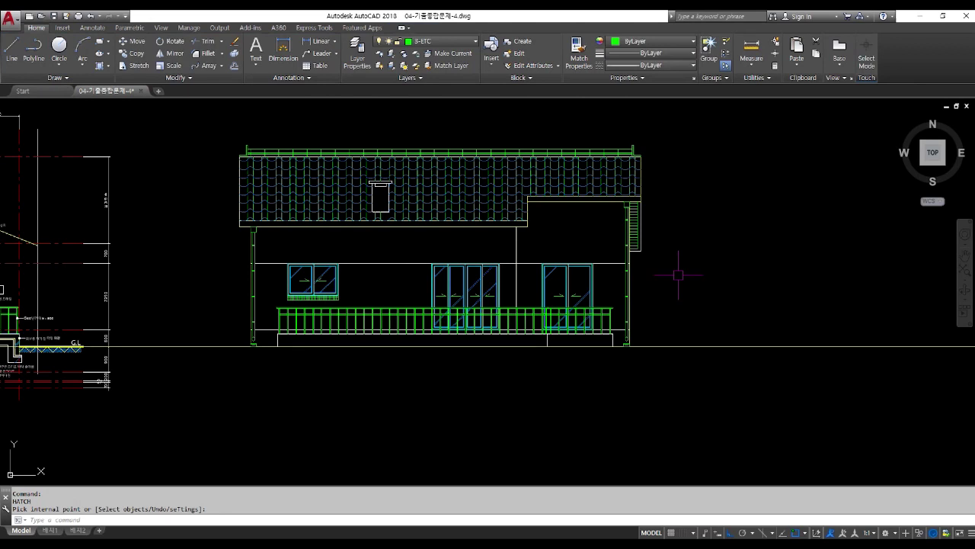
Make 6-TEXT the current layer and place a solid donut of 100 outside diameter on the wall above the window
left_click(434, 41)
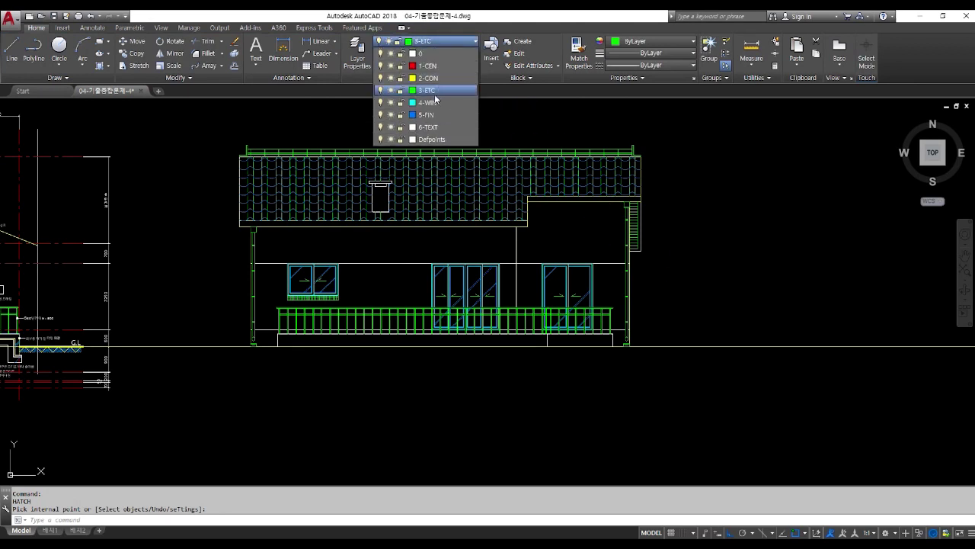
left_click(435, 128)
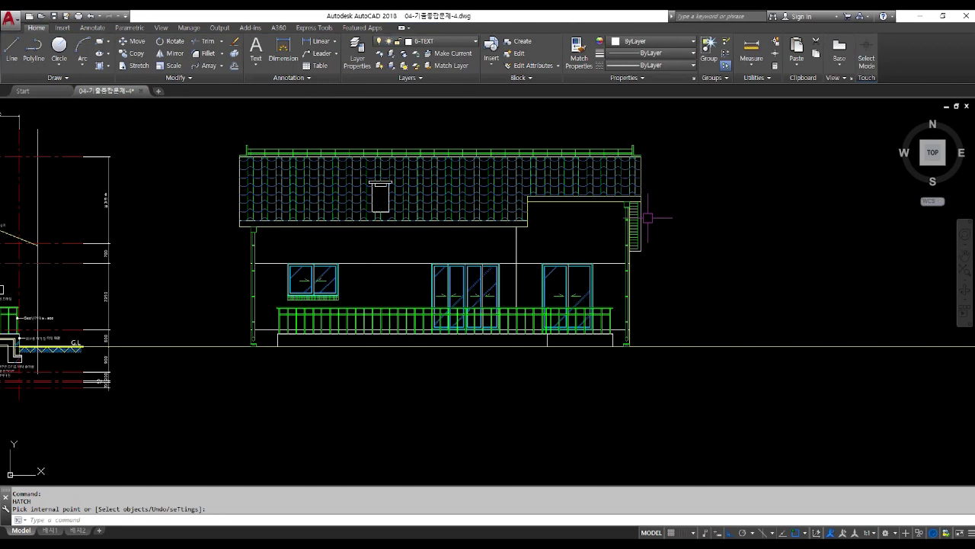
type("DO")
key("Return")
type("0")
key("Return")
type("100")
key("Return")
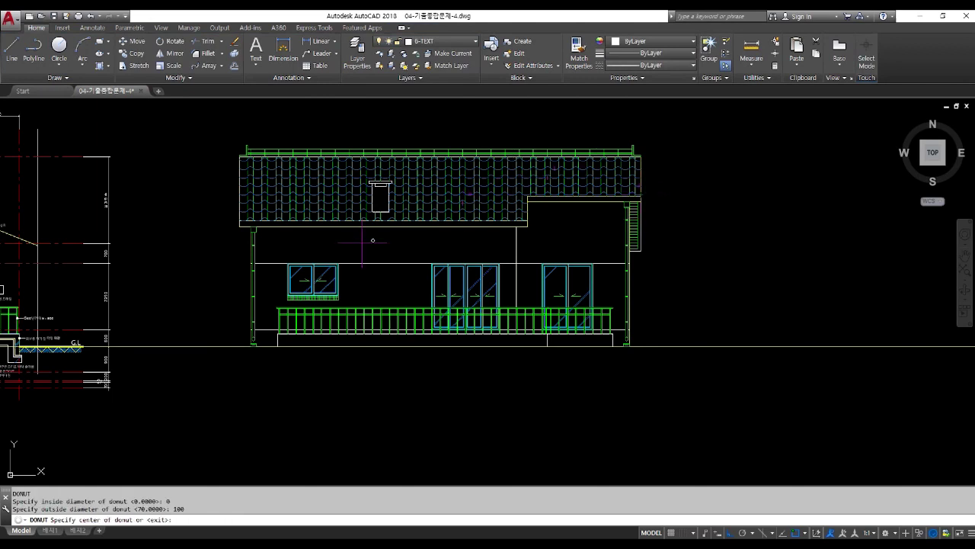
scroll(373, 240, "up", 2)
scroll(335, 195, "up", 2)
left_click(322, 239)
key("Return")
Draw a 250 long horizontal leader line from the centre of the donut above the window
type("L")
key("Return")
scroll(325, 242, "up", 3)
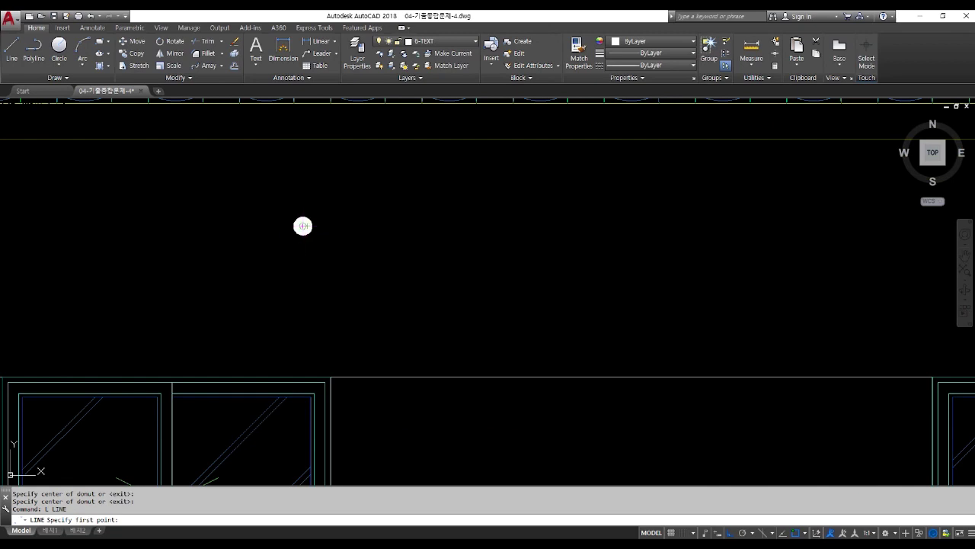
left_click(303, 226)
type("2500")
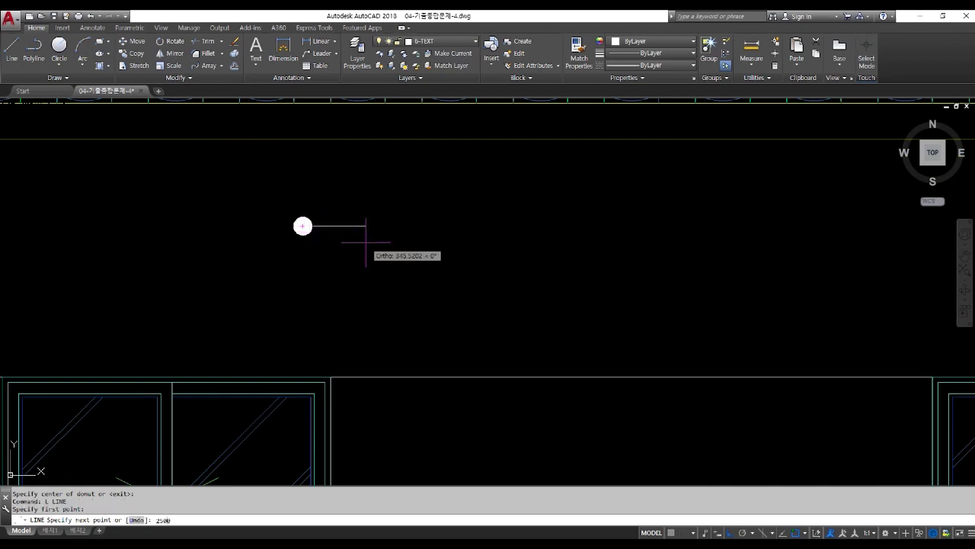
key("Return")
type("U")
key("Return")
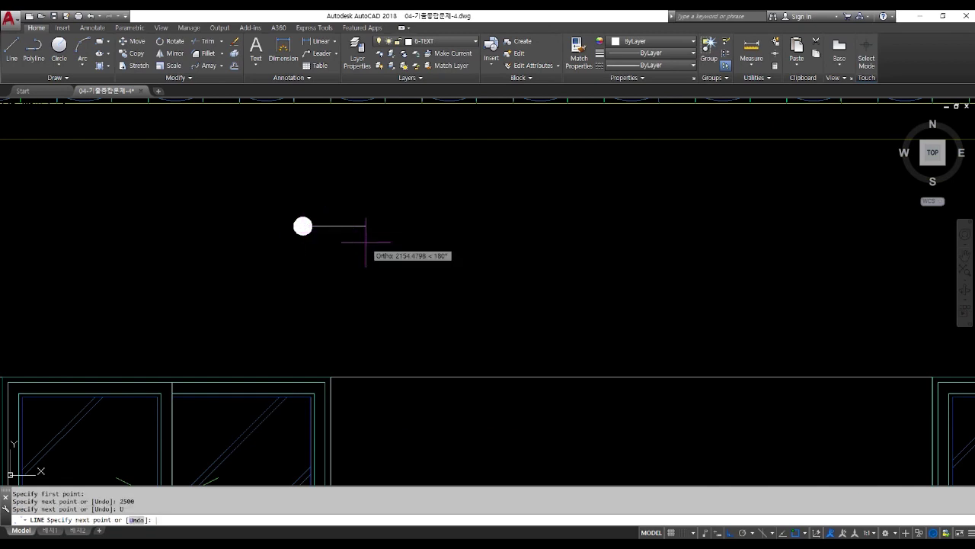
type("250")
key("Return")
key("Escape")
Add the left-justified note "모르타르 위 W.P마감" at the leader line's end, with text height 100 and rotation 0
type("DT")
key("Return")
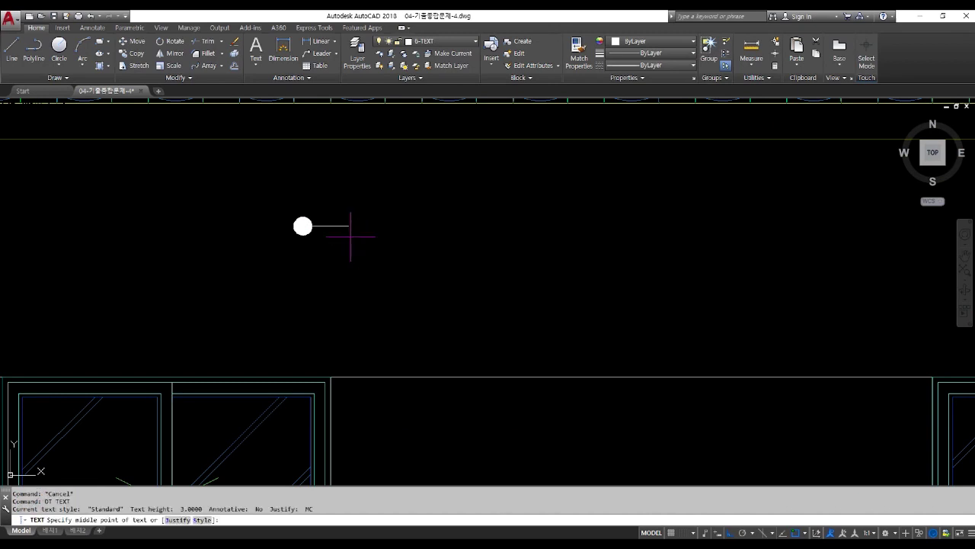
type("L")
key("Return")
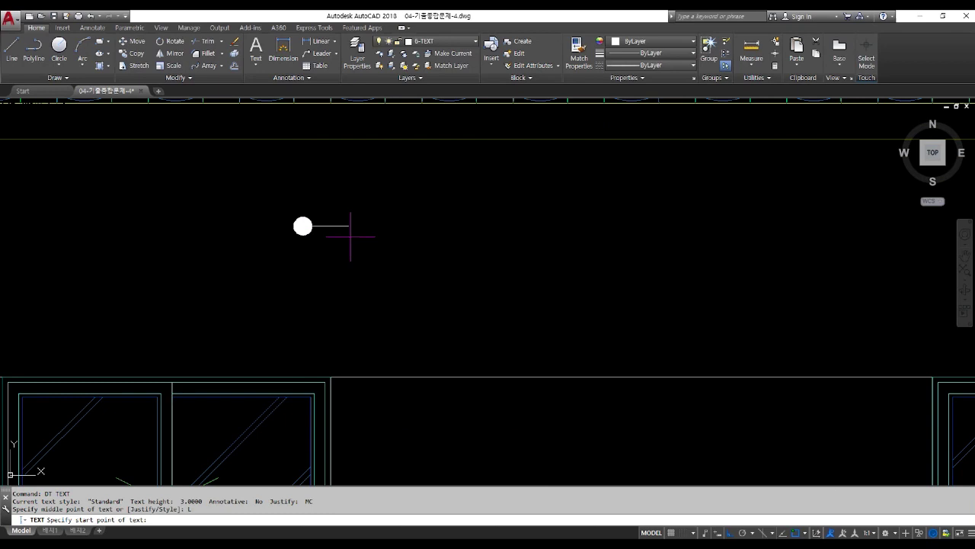
left_click(348, 227)
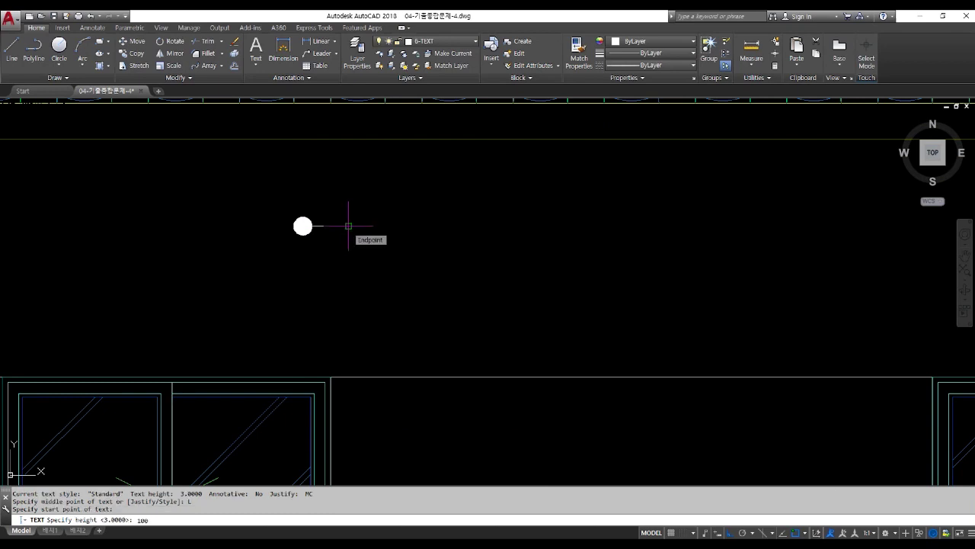
key("Return")
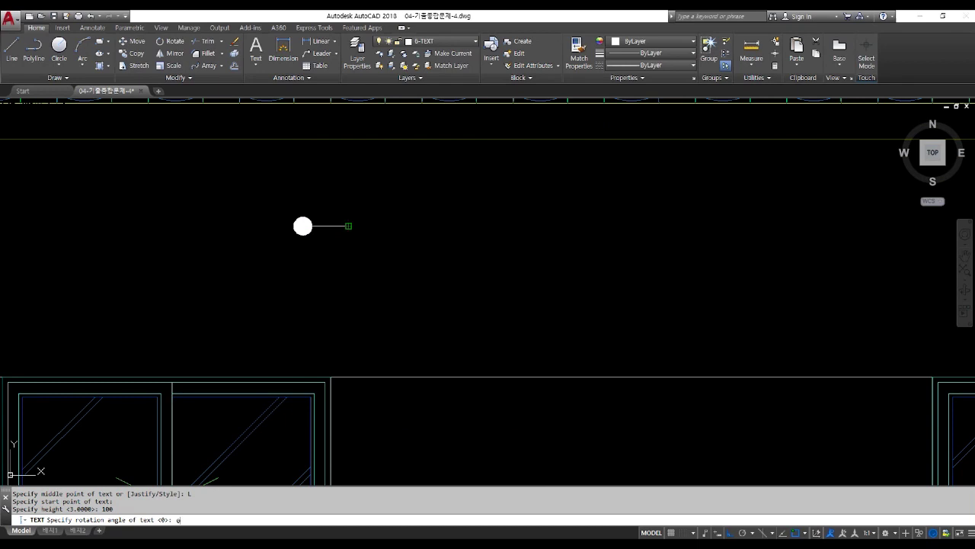
key("Return")
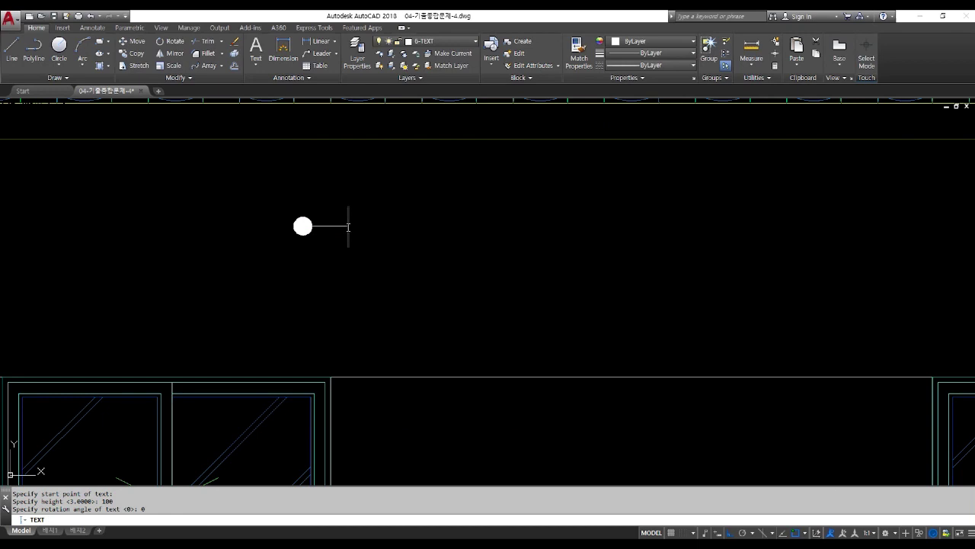
type("AH")
key("BackSpace")
key("BackSpace")
type("모를")
type("타르 위 W")
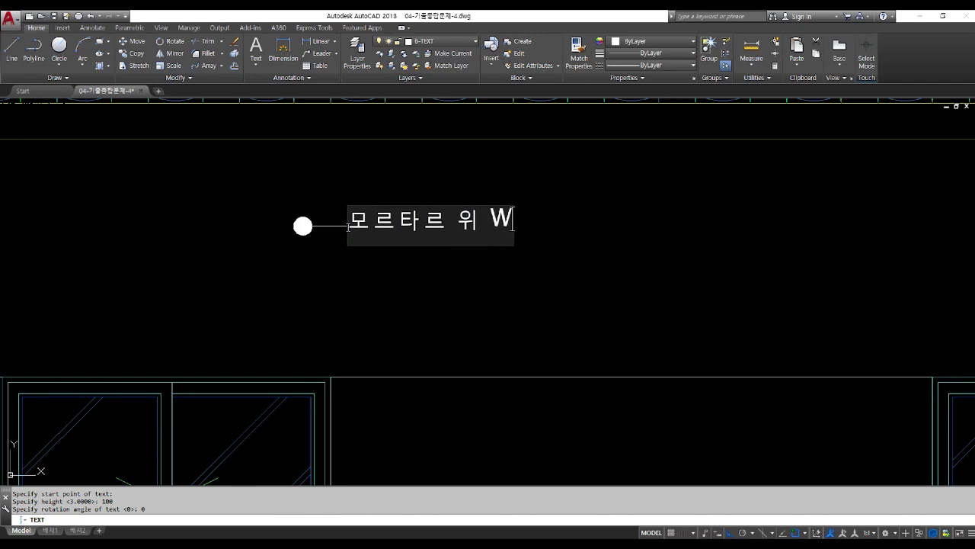
type(".P마가")
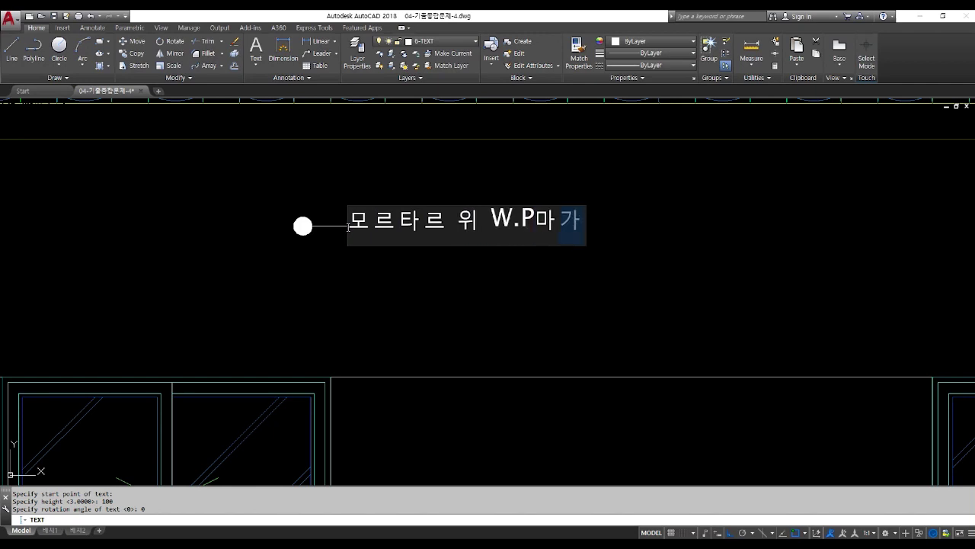
key("Return")
key("Escape")
key("Escape")
key("Escape")
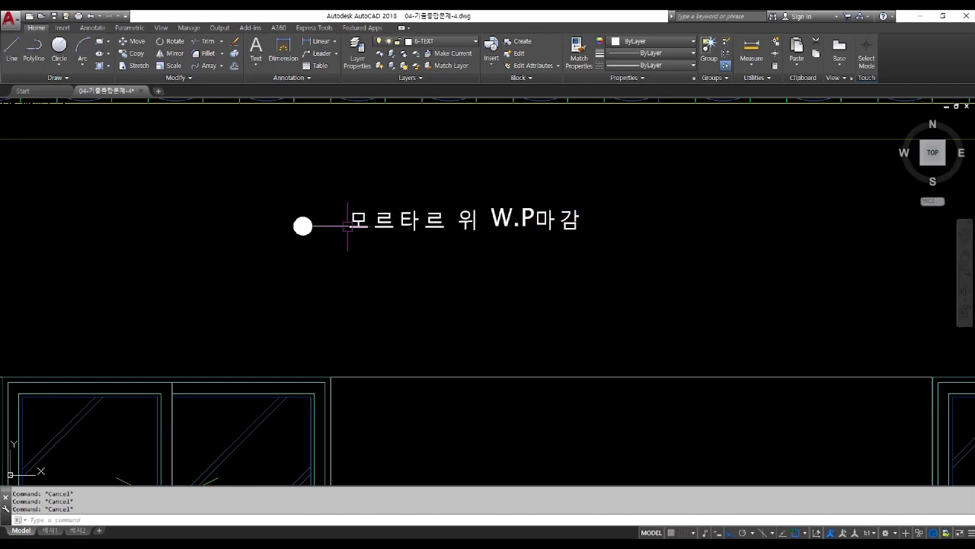
Move the note down to line up with the leader line, and 50 away from the line's end
type("M")
key("Return")
left_click(396, 220)
key("Return")
left_click(424, 282)
left_click(427, 280)
key("Return")
left_click(407, 214)
key("Return")
left_click(425, 268)
type("50")
key("Return")
Copy the dot, line and note from the dot's centre to the walls above the four-panel door and the two-panel door
scroll(418, 275, "down", 2)
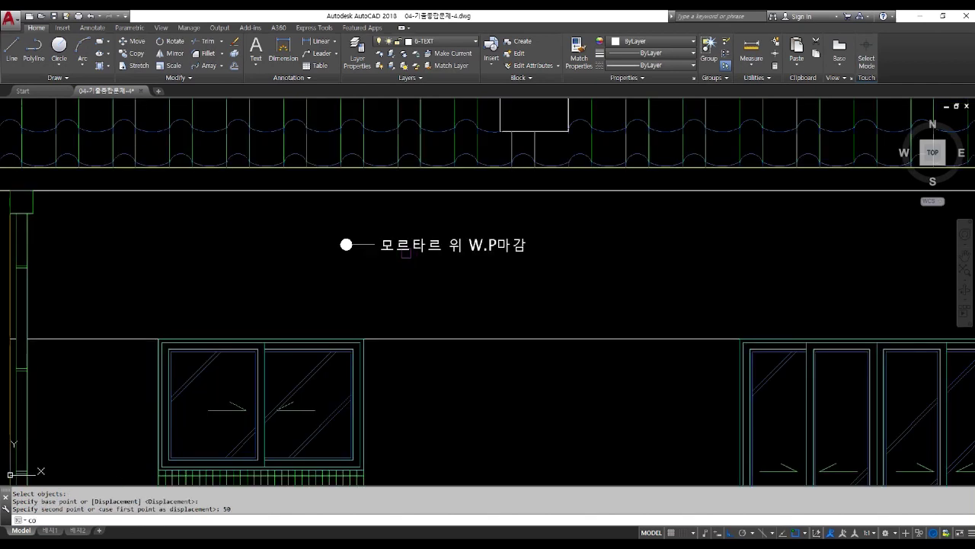
key("Return")
left_click(415, 272)
left_click(304, 195)
key("Return")
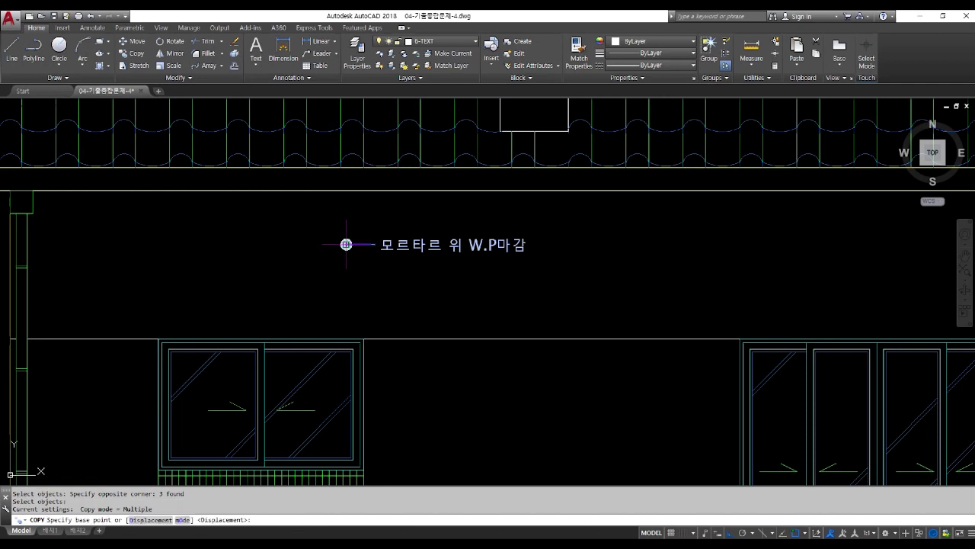
left_click(346, 244)
scroll(346, 244, "down", 2)
key("F8")
left_click(597, 222)
scroll(597, 222, "down", 4)
middle_click_drag(597, 223, 356, 222)
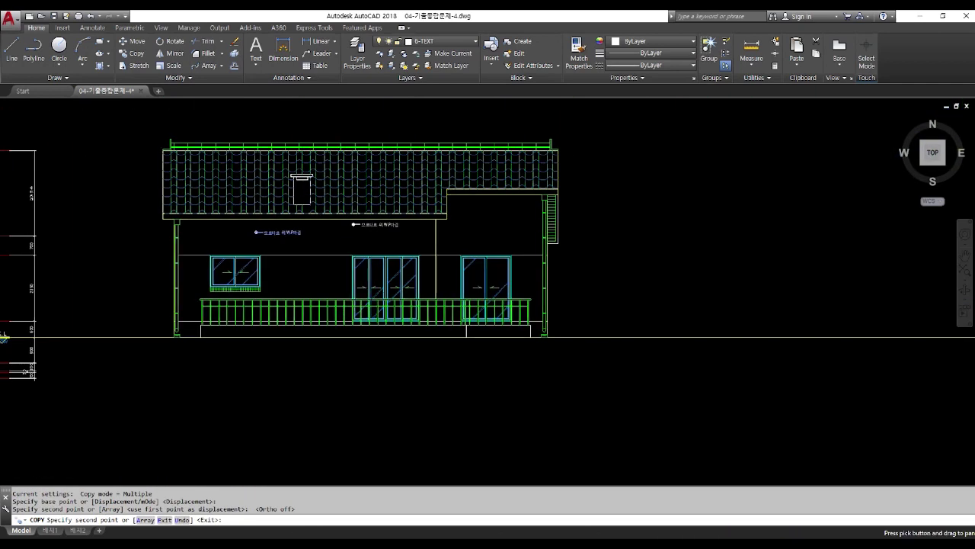
scroll(487, 228, "up", 2)
left_click(466, 223)
Place further copies of the note at the right eave end, beside the hatched panel, and on the right downpipe bracket
scroll(597, 168, "up", 4)
scroll(597, 169, "up", 5)
left_click(607, 152)
scroll(606, 152, "down", 7)
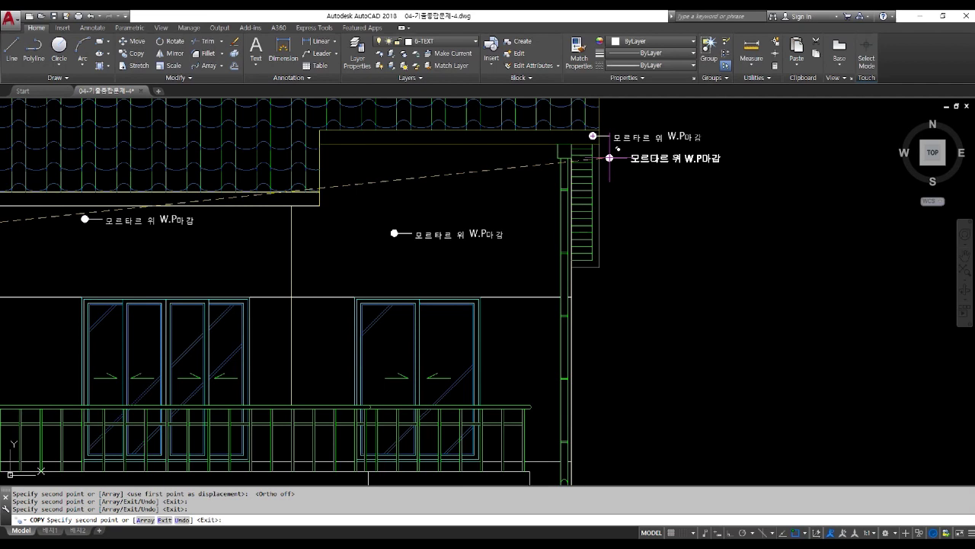
left_click(610, 158)
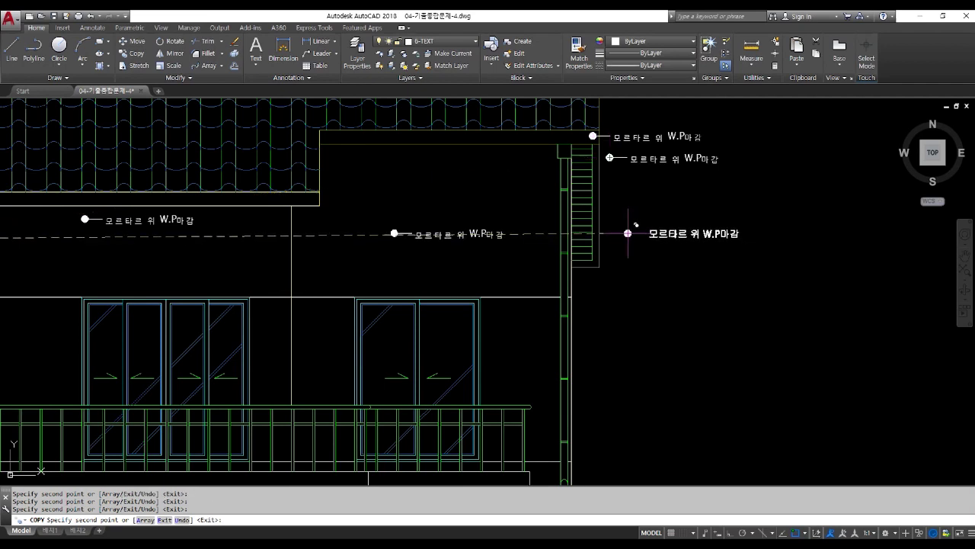
scroll(566, 338, "up", 2)
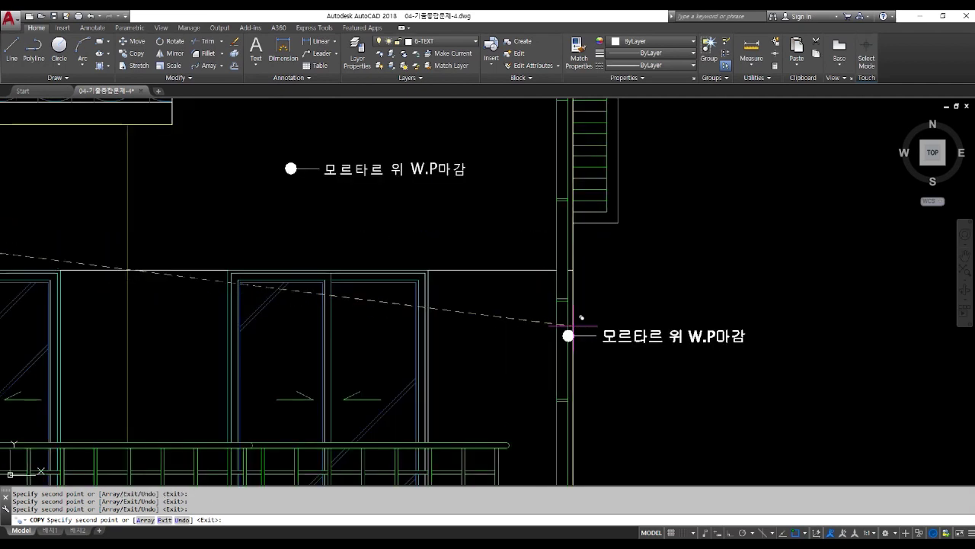
left_click(568, 300)
key("Escape")
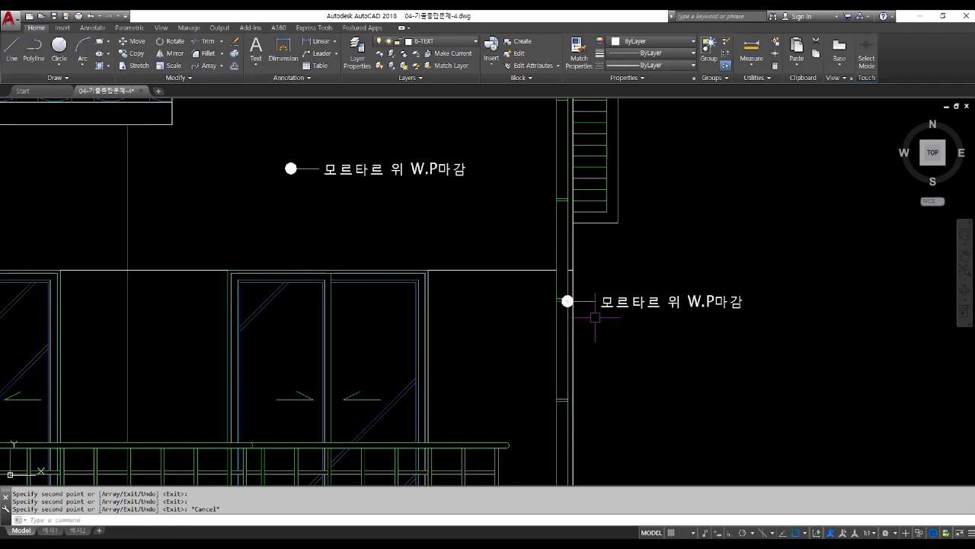
Copy the downpipe's dot, line and note straight down to a second spot on the right downpipe
left_click(614, 321)
key("Escape")
type("co")
key("space")
left_click(604, 326)
left_click(579, 286)
key("space")
left_click(680, 340)
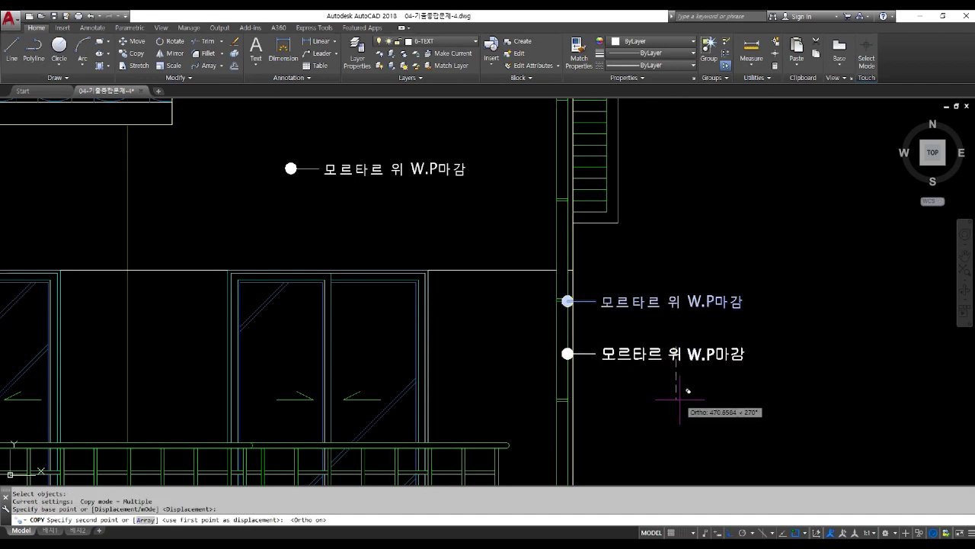
key("F8")
left_click(678, 394)
Place copies of the note freely on the small window's glass, the wall beside it, and the sill below it
scroll(677, 401, "down", 2)
key("F8")
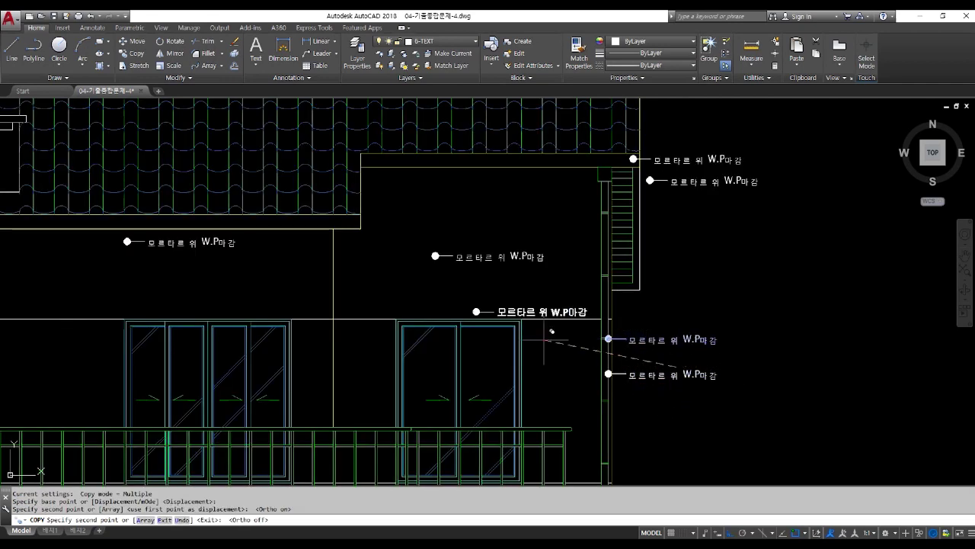
scroll(461, 377, "down", 2)
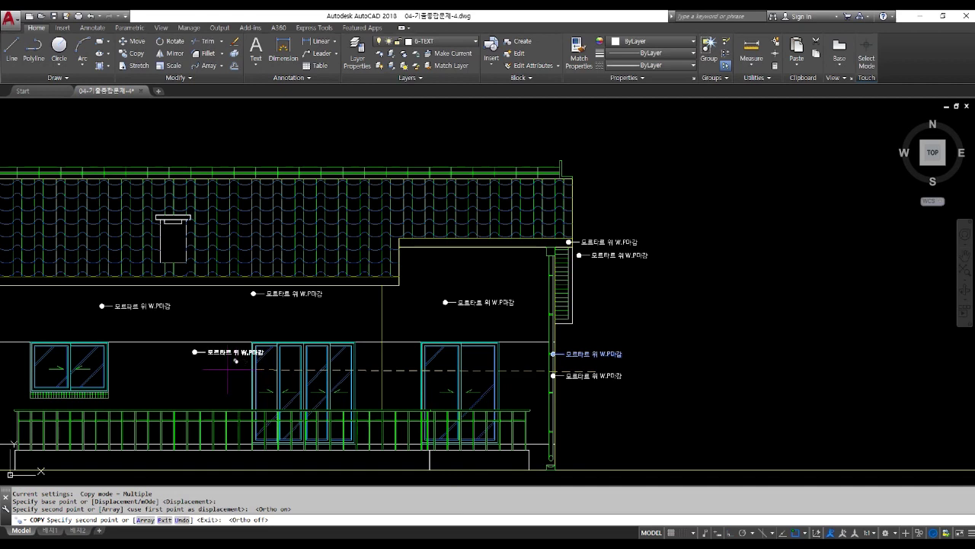
scroll(255, 373, "down", 1)
key("F3")
scroll(348, 409, "up", 5)
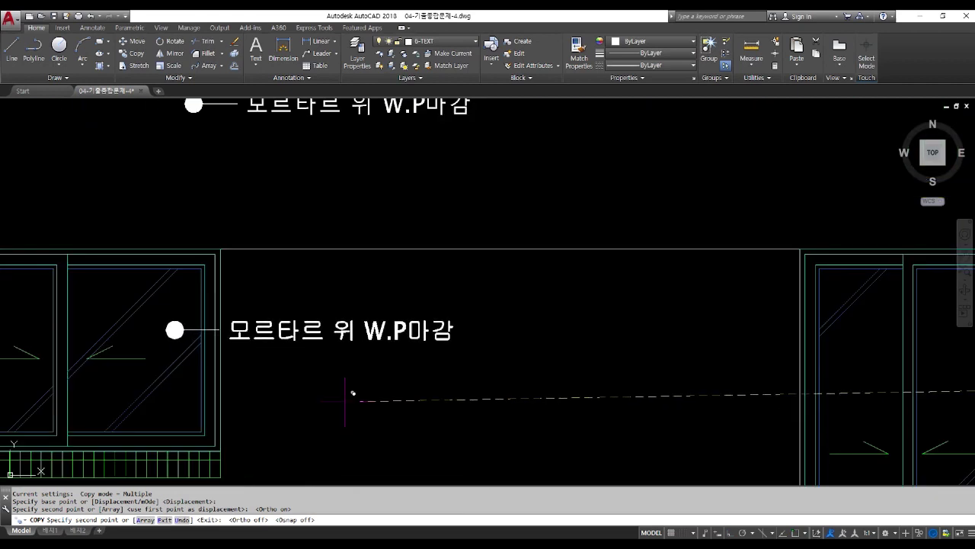
scroll(373, 377, "down", 4)
left_click(363, 389)
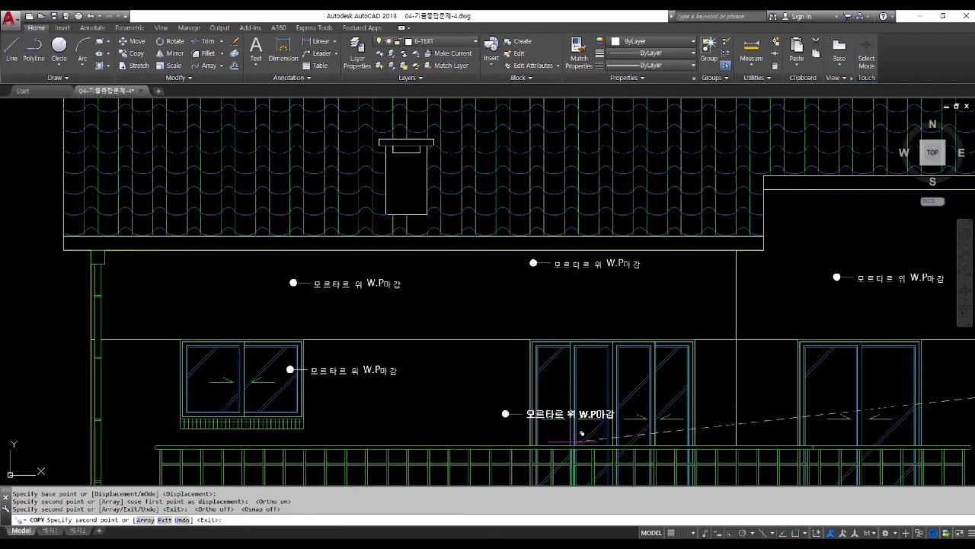
left_click(468, 428)
middle_click_drag(563, 427, 312, 327)
middle_click_drag(124, 330, 375, 329)
scroll(376, 330, "up", 2)
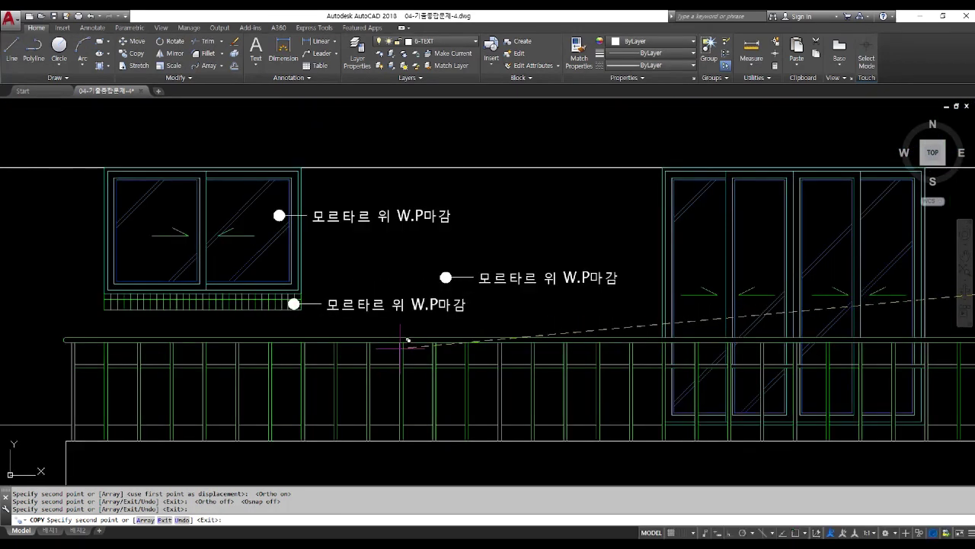
left_click(407, 339)
Place copies of the note on the wall between the two doors and on the railing below the small window
scroll(286, 356, "down", 2)
scroll(533, 373, "up", 2)
scroll(438, 347, "down", 4)
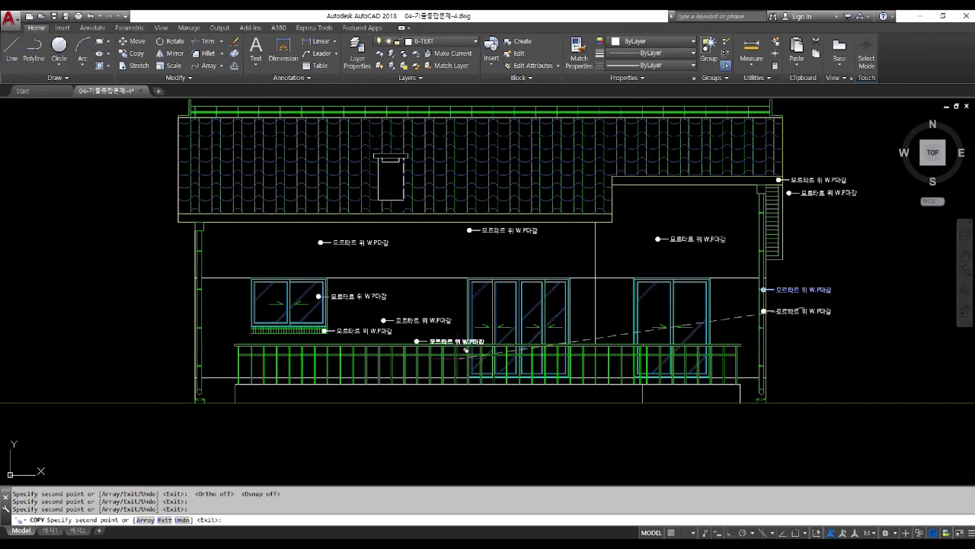
scroll(634, 340, "up", 4)
scroll(636, 343, "down", 4)
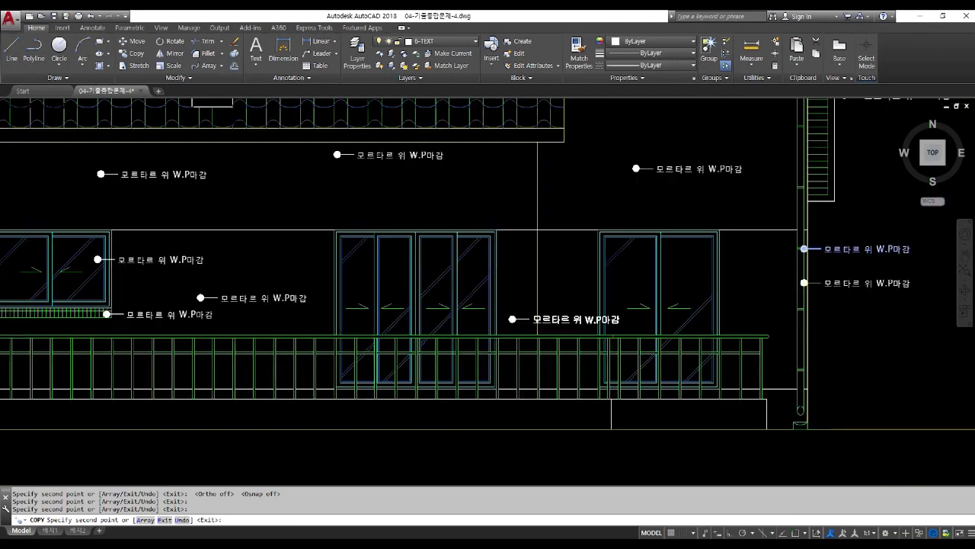
scroll(591, 357, "up", 3)
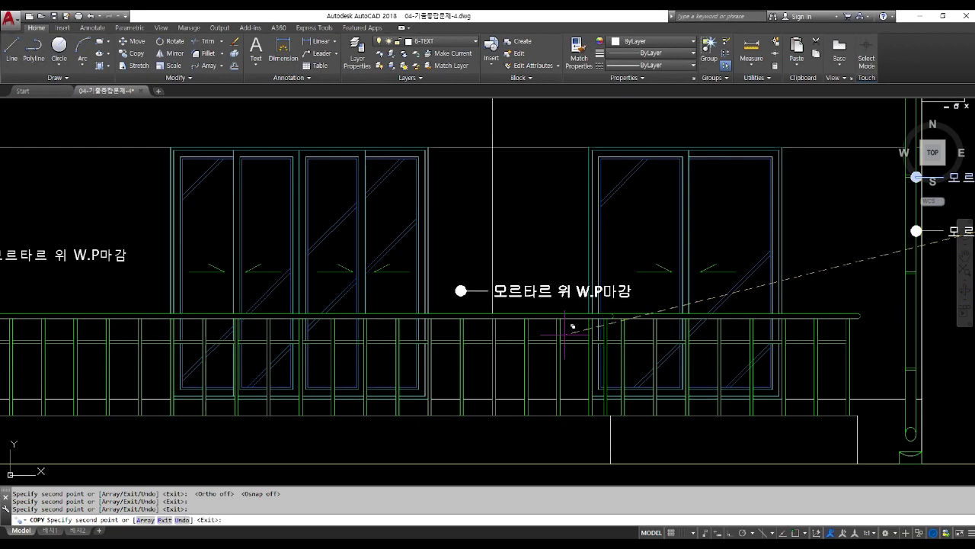
left_click(568, 328)
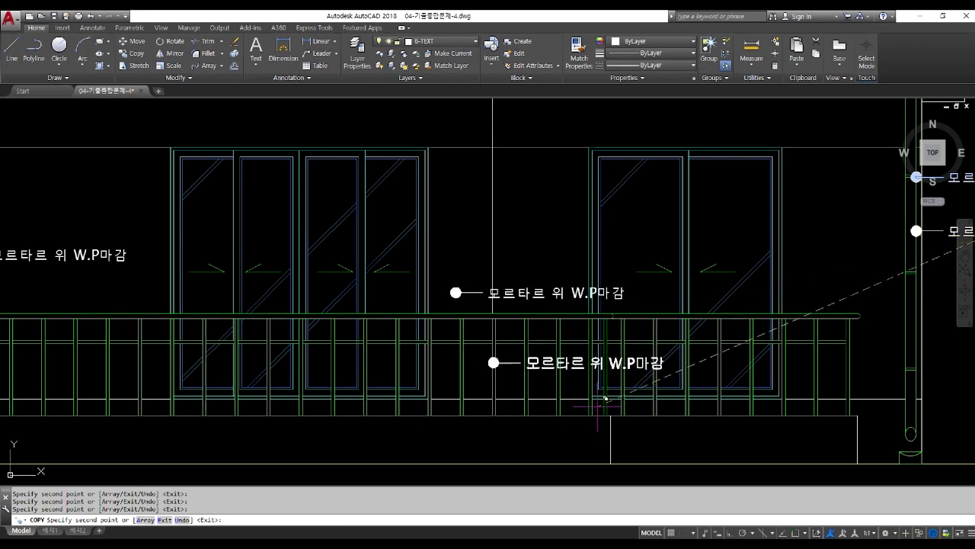
scroll(566, 381, "down", 2)
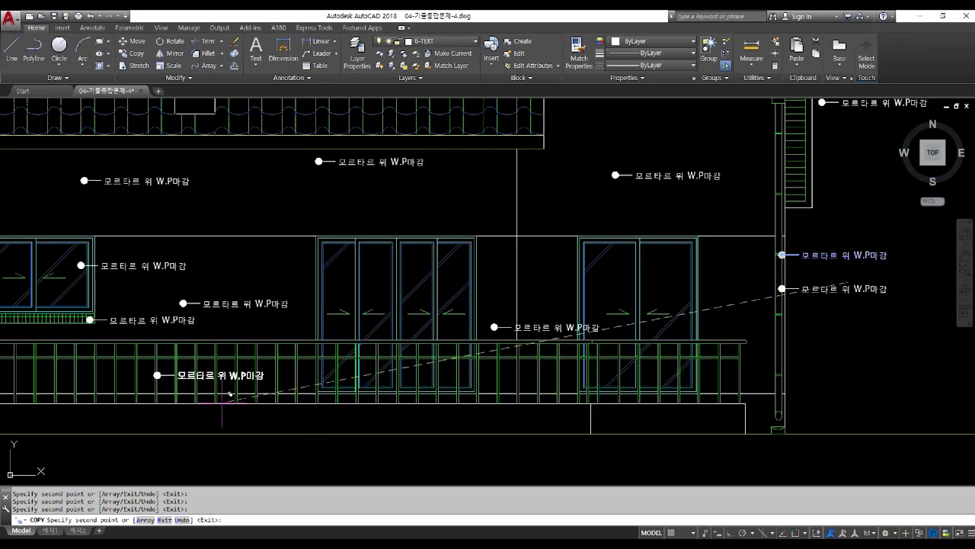
scroll(448, 400, "down", 4)
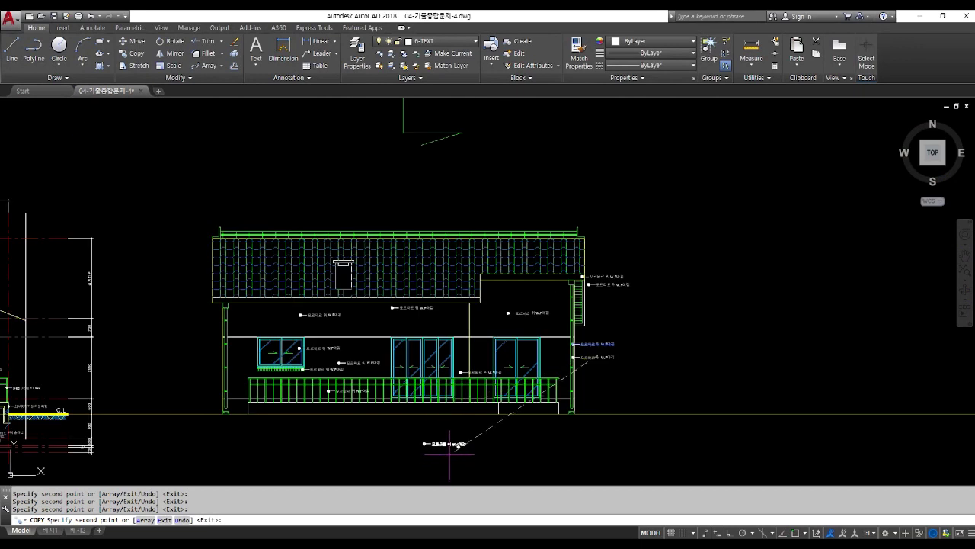
Place a copy of the note on the base wall below the railing
scroll(450, 454, "up", 4)
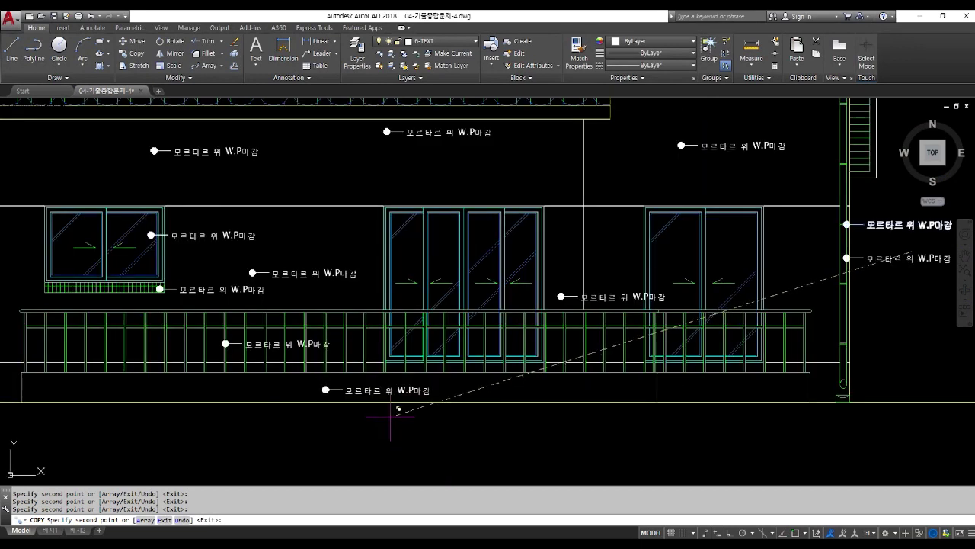
scroll(495, 430, "down", 4)
scroll(643, 427, "up", 4)
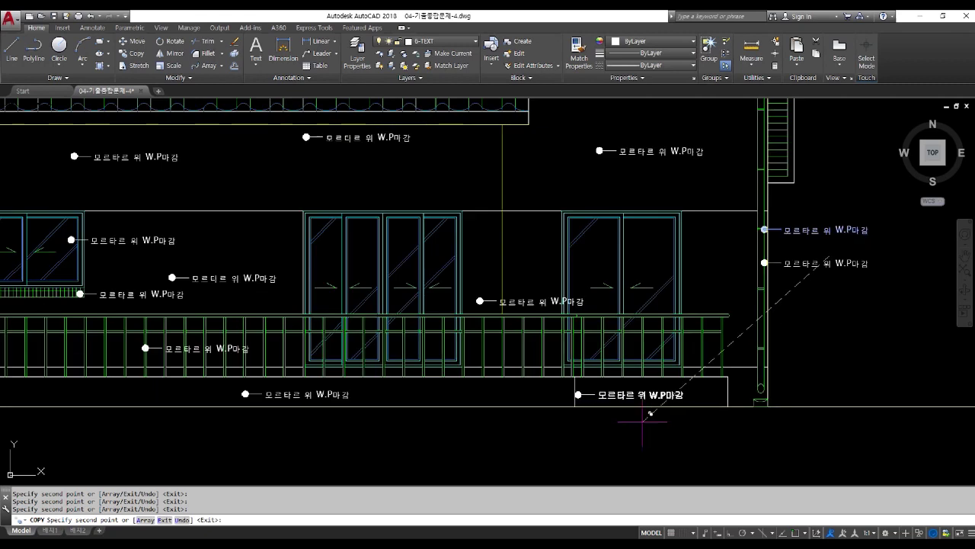
scroll(633, 430, "down", 2)
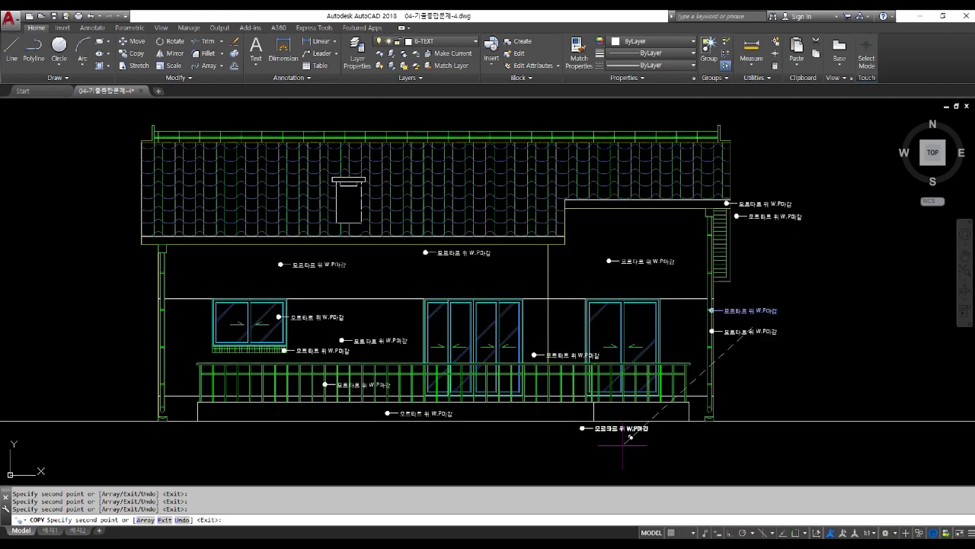
scroll(572, 329, "up", 4)
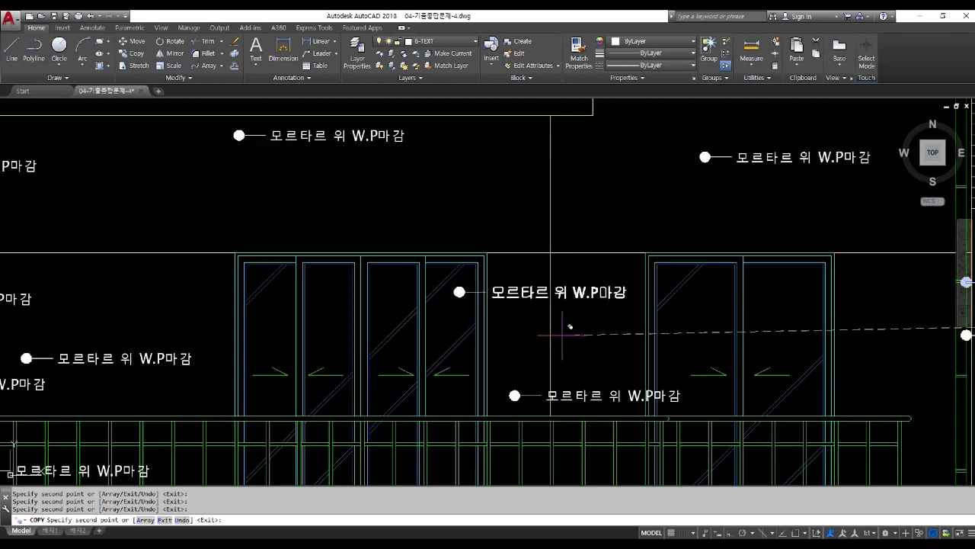
Place a copy of the note on the roof tiles left of the chimney
scroll(568, 335, "down", 4)
scroll(567, 337, "up", 1)
scroll(519, 264, "up", 2)
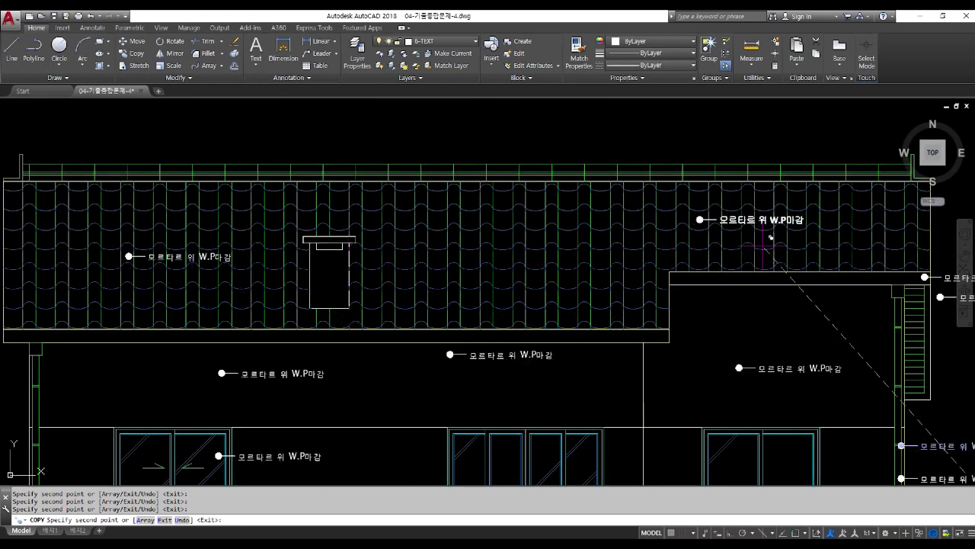
scroll(754, 252, "down", 2)
scroll(495, 229, "down", 4)
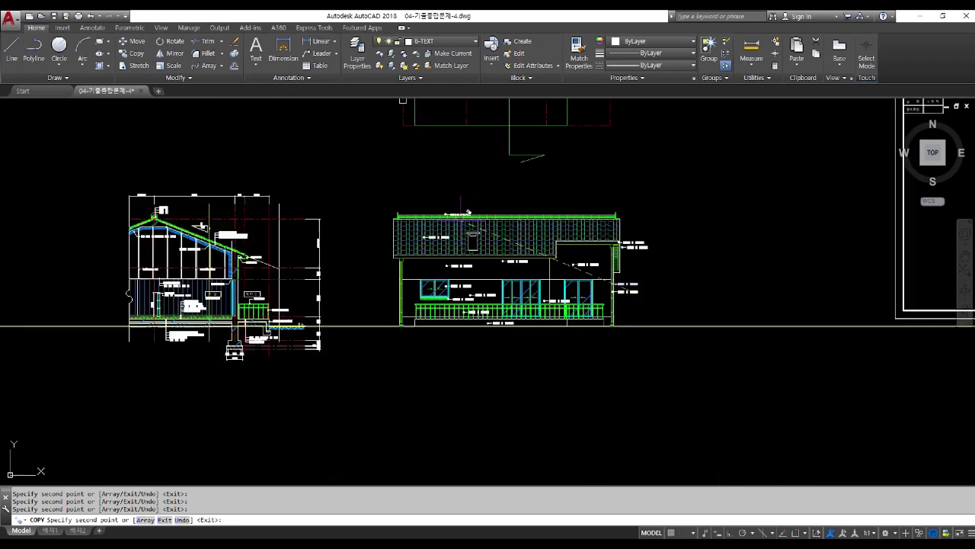
Place copies of the note above the roof ridge, one right of the middle and one near its left end
scroll(571, 265, "up", 6)
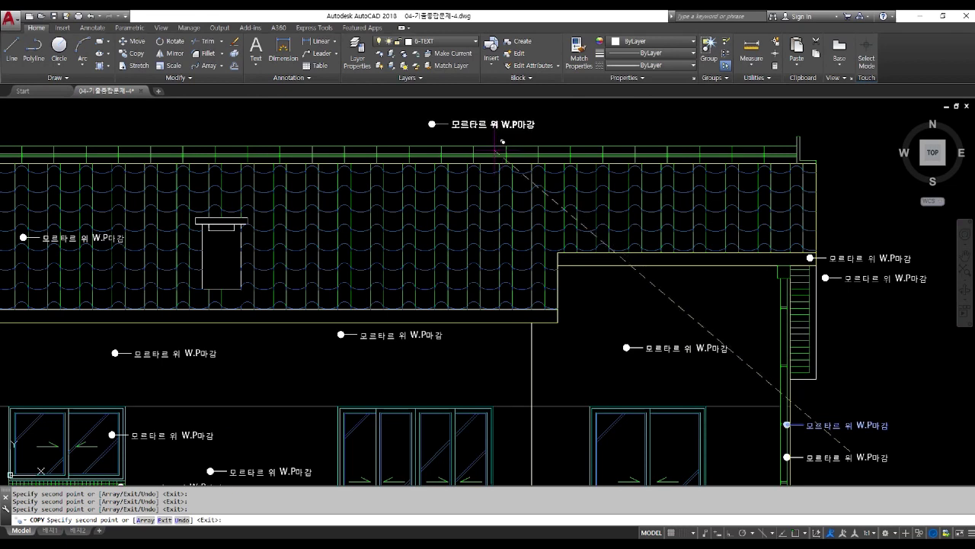
scroll(579, 278, "down", 2)
scroll(210, 183, "up", 5)
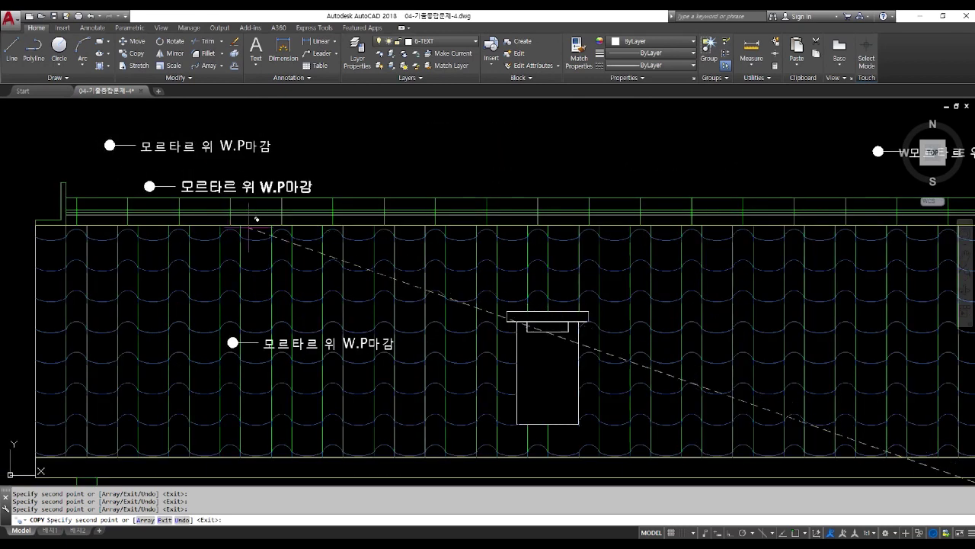
scroll(245, 225, "down", 3)
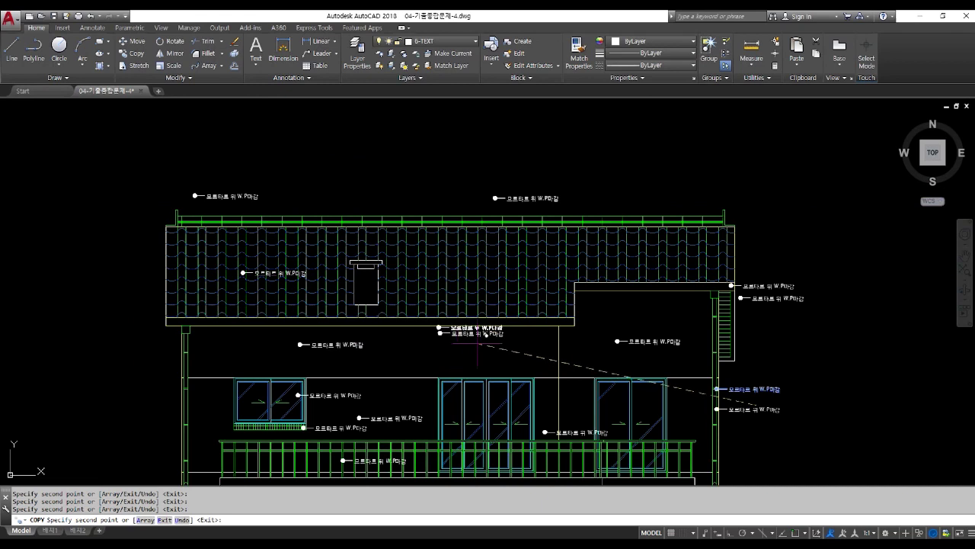
Place copies of the note on the chimney and on the hatched panel under the right eave, and finish copying
scroll(427, 288, "up", 4)
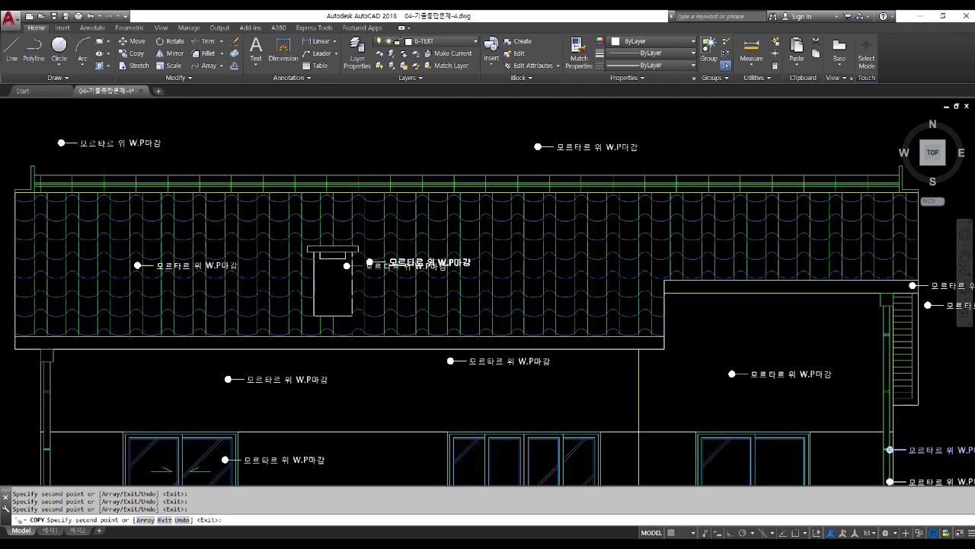
scroll(403, 288, "down", 4)
middle_click_drag(523, 375, 486, 323)
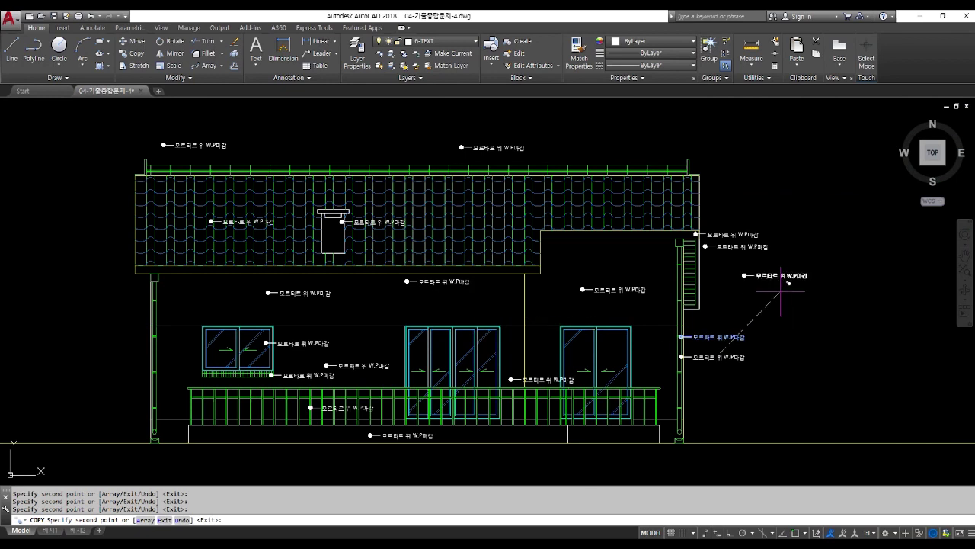
scroll(777, 290, "up", 2)
scroll(718, 284, "up", 4)
left_click(677, 279)
key("space")
scroll(689, 346, "down", 5)
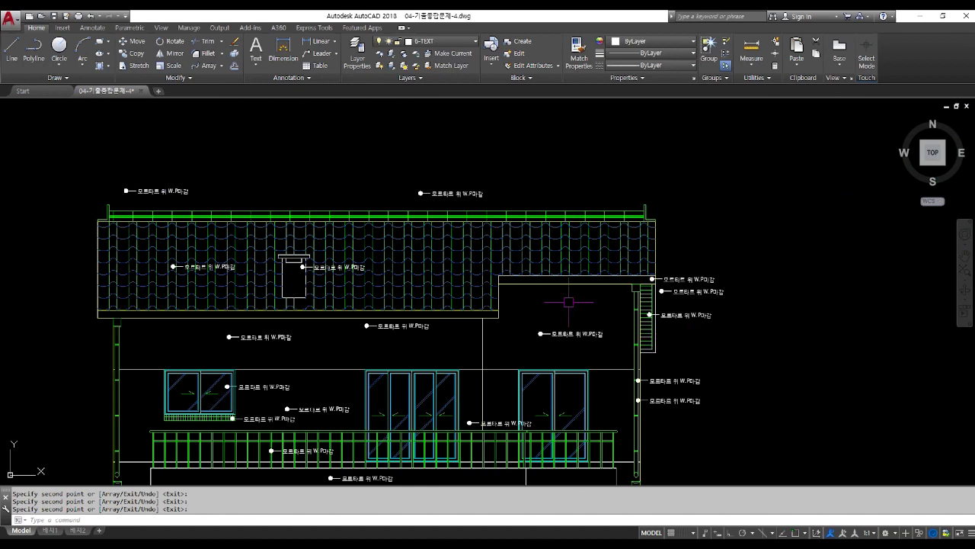
Copy the note above the middle of the ridge 200 straight up to form a two-line note
key("Return")
key("Escape")
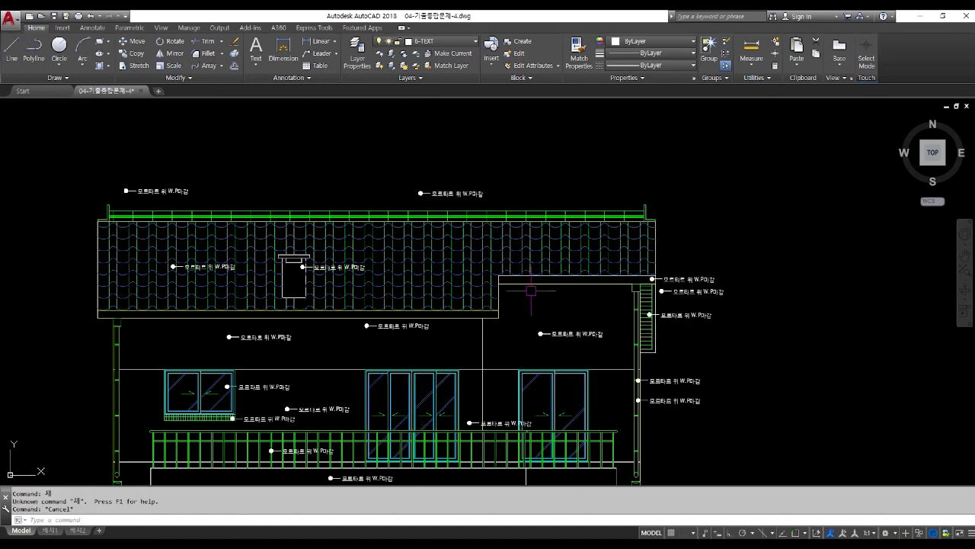
type("co")
key("Return")
scroll(434, 190, "up", 4)
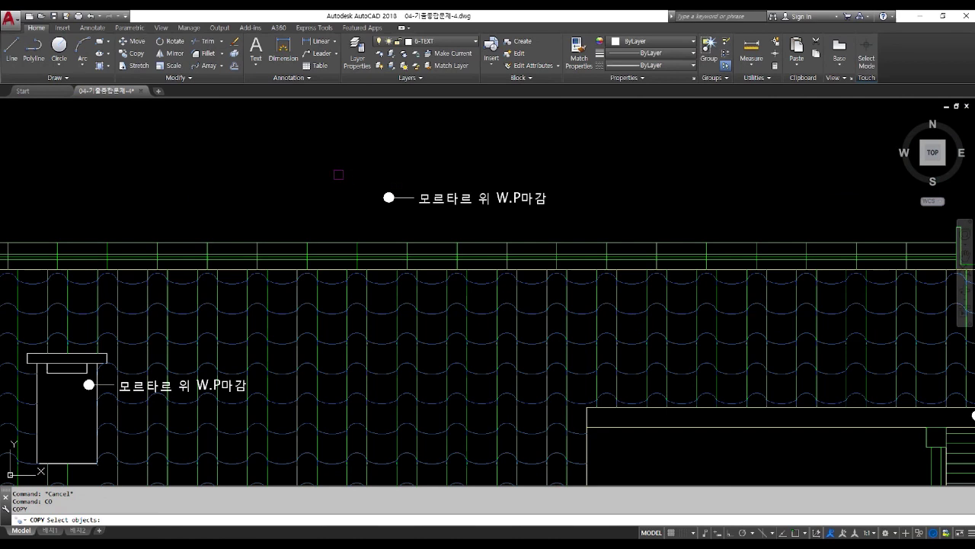
left_click(355, 163)
left_click(634, 236)
key("Return")
left_click(661, 216)
key("F8")
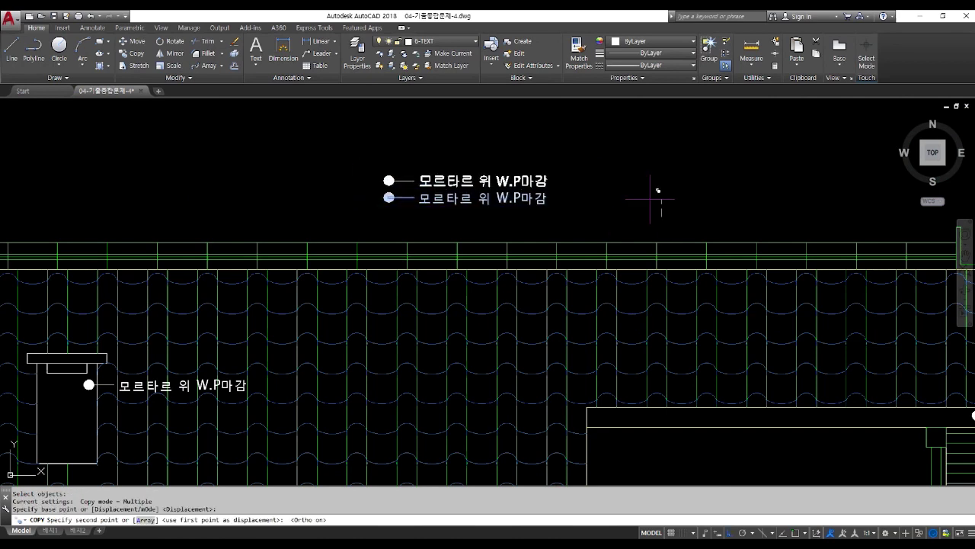
type("200")
key("Return")
key("Escape")
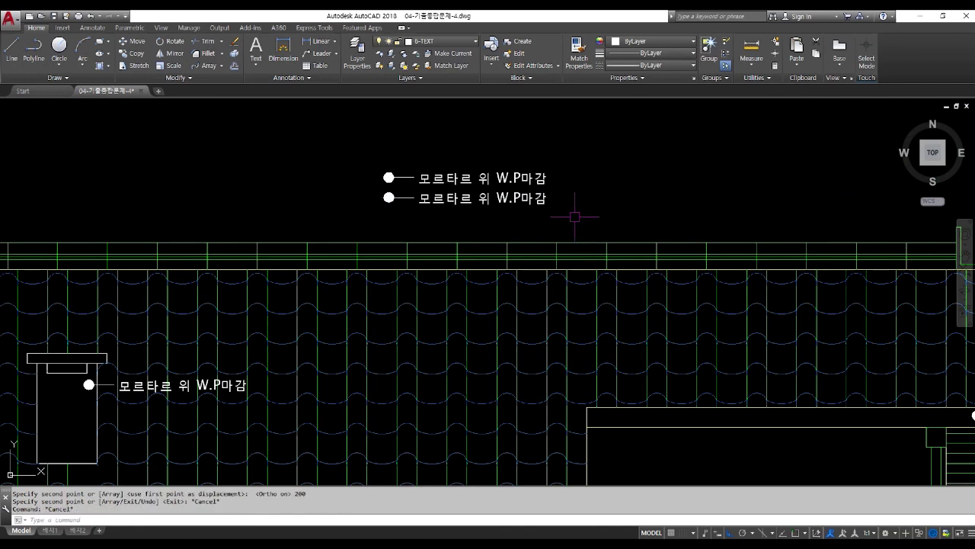
Move both dots of the two-line note straight down onto the ridge band
type("m")
key("Return")
left_click(342, 159)
left_click(403, 218)
key("Return")
left_click(327, 148)
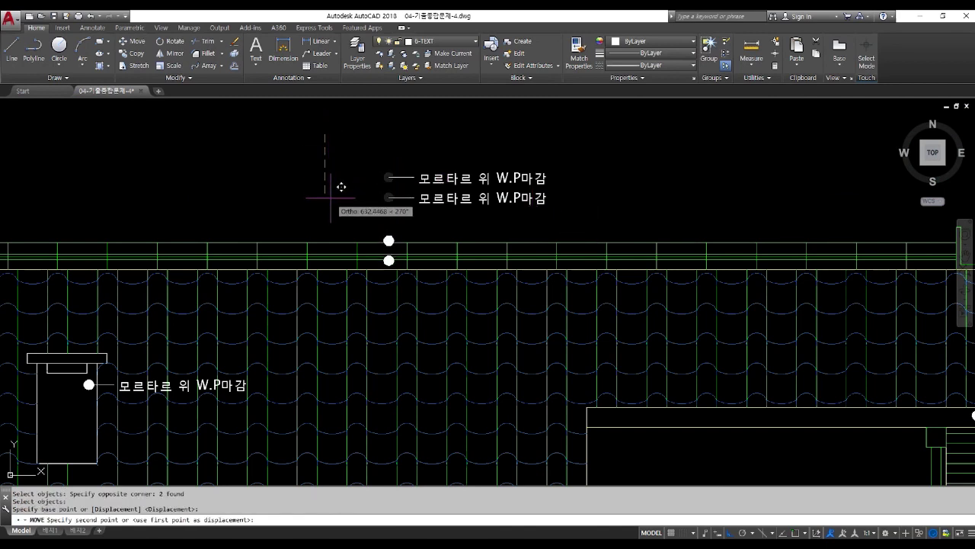
left_click(331, 201)
Draw a vertical leader line from the lower ridge dot up to the start of the upper note line
type("l")
key("Return")
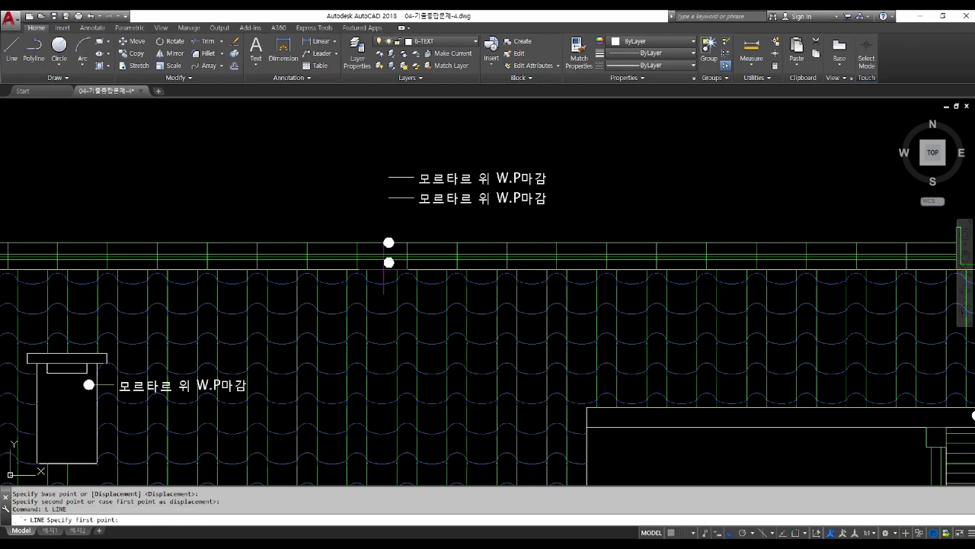
left_click(388, 262)
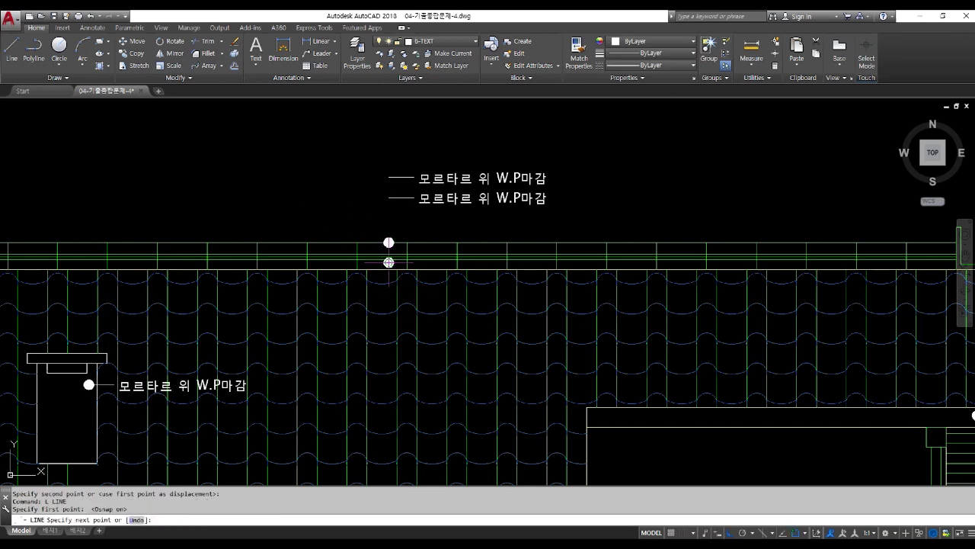
left_click(389, 177)
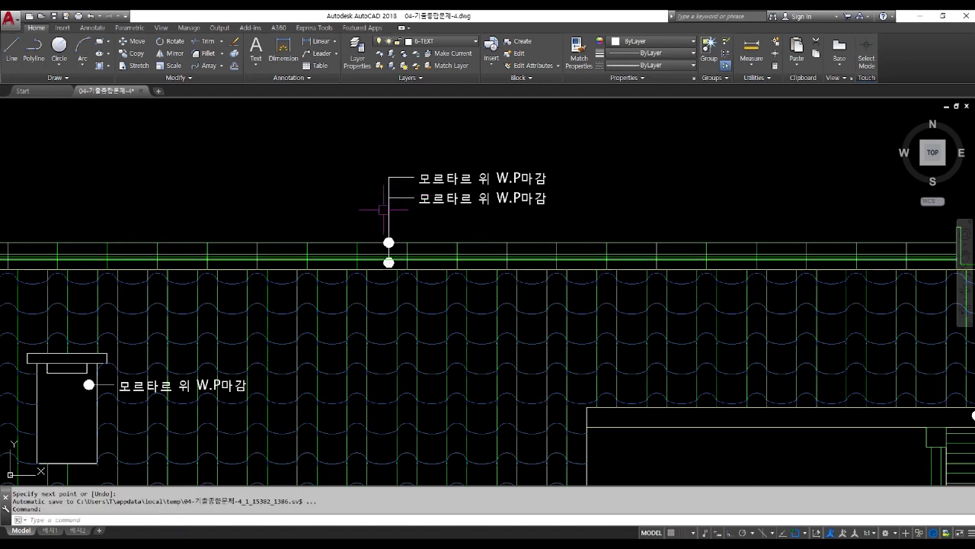
Move the dot of the left ridge note freely onto the upright at the ridge's left end
scroll(478, 249, "down", 5)
key("F8")
middle_click_drag(194, 184, 217, 252)
scroll(187, 218, "up", 4)
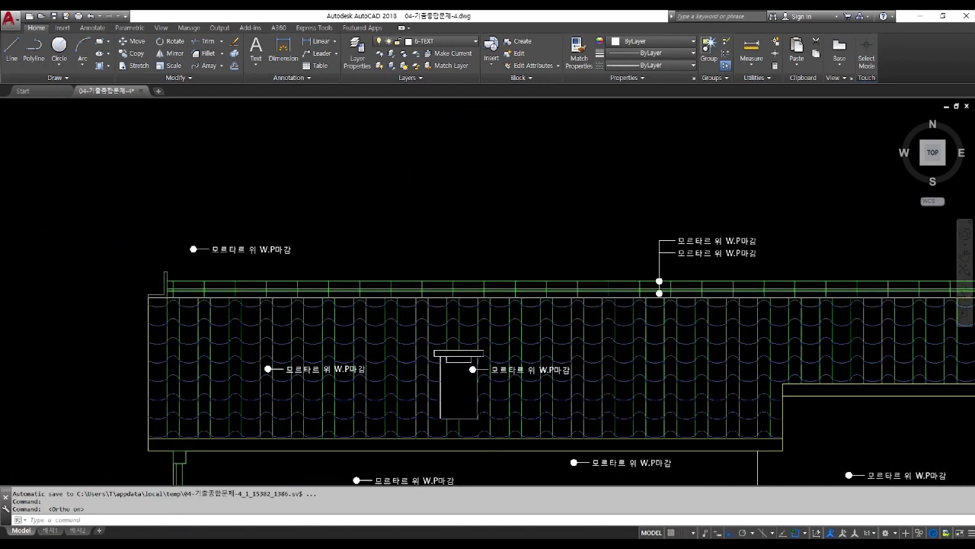
key("F8")
type("m")
key("Return")
left_click(170, 211)
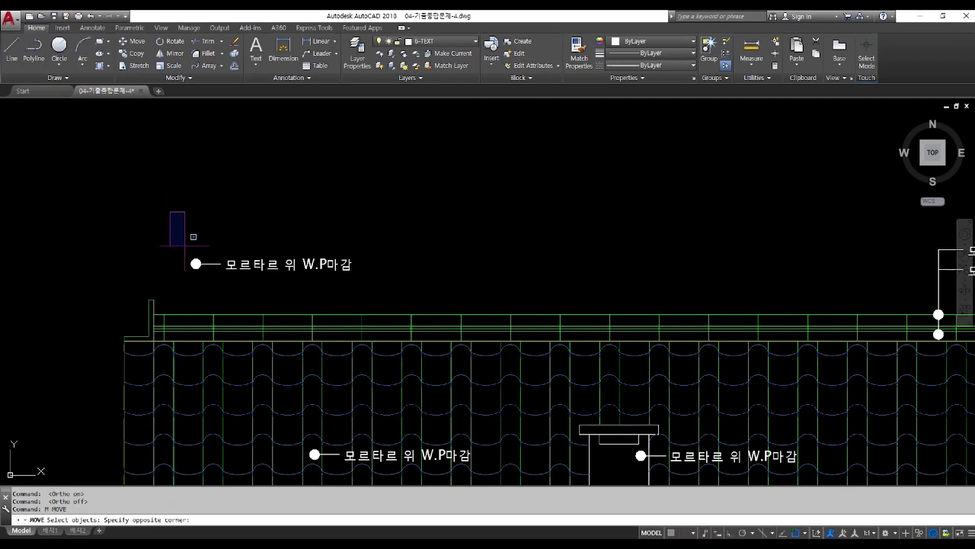
left_click(238, 313)
key("Return")
left_click(327, 166)
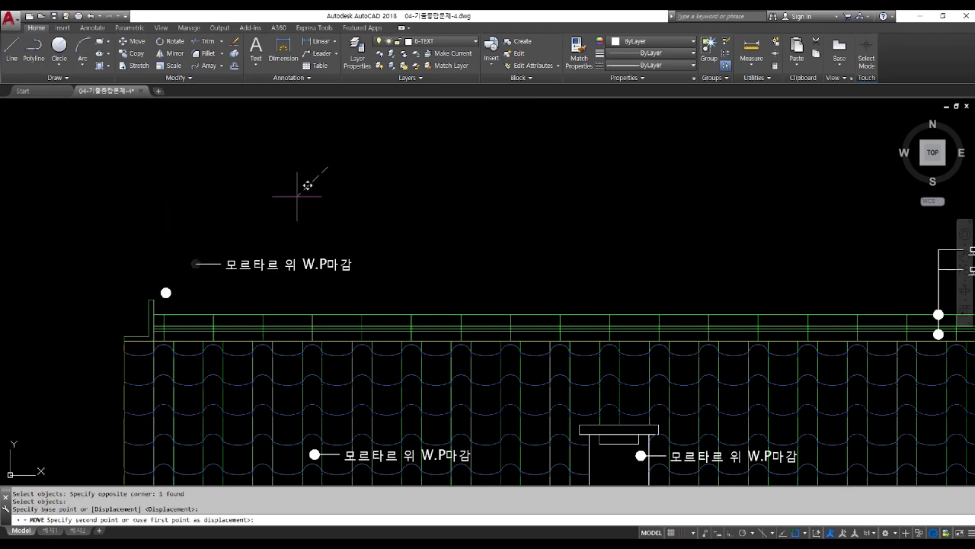
left_click(286, 207)
Draw a slanted leader line from the dot at the ridge's left end to the start of its note line
type("l")
key("Return")
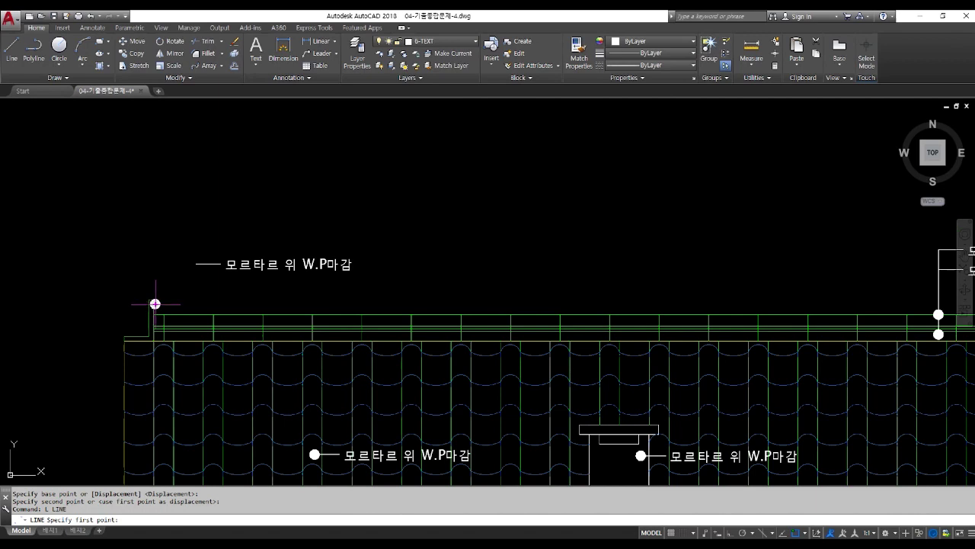
left_click(154, 303)
left_click(195, 263)
scroll(196, 264, "down", 5)
key("Return")
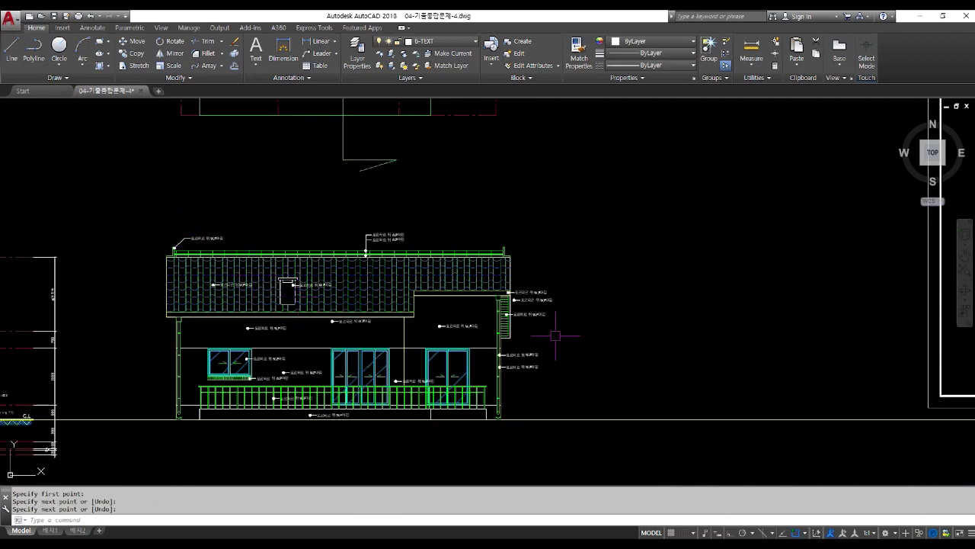
Move the dot of the note above the four-panel door straight up onto the eave fascia
scroll(422, 324, "up", 4)
type("m")
key("Return")
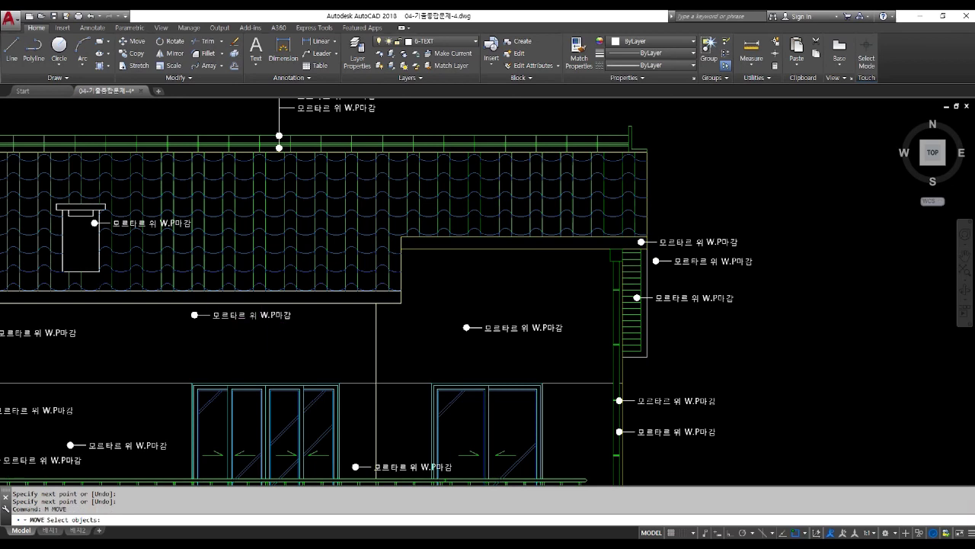
scroll(202, 308, "up", 2)
left_click(161, 295)
left_click(207, 351)
key("Return")
left_click(137, 379)
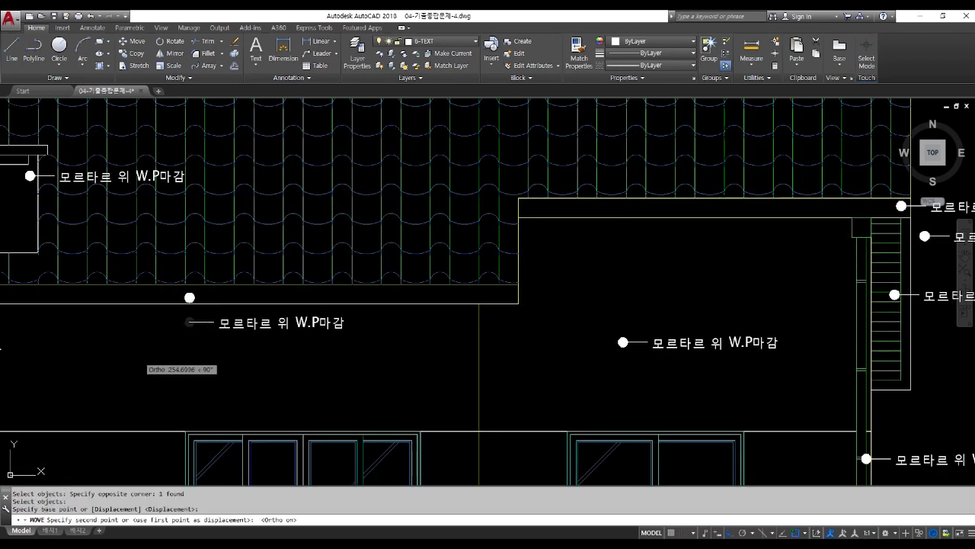
key("F8")
left_click(138, 356)
Draw a vertical leader line from the fascia dot down to the start of its note line
type("l")
key("Return")
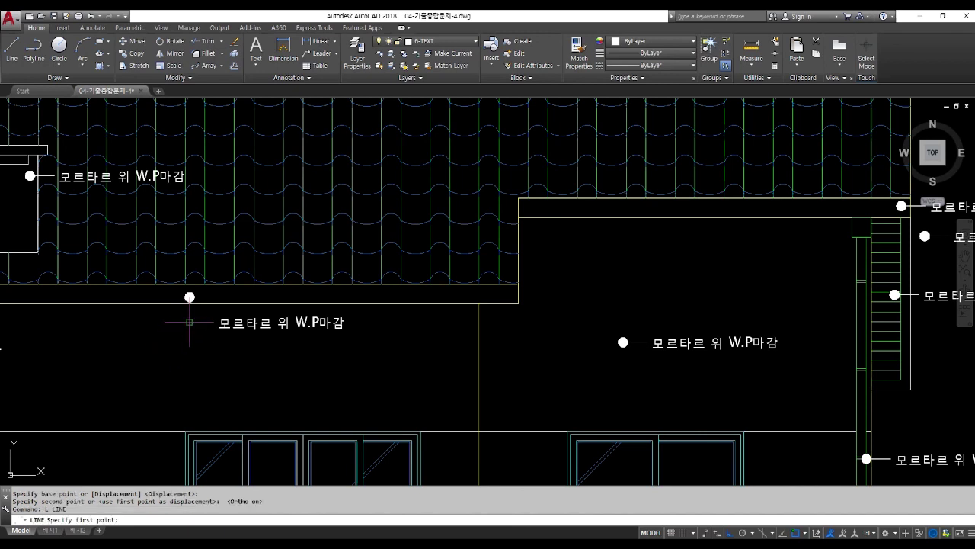
left_click(189, 297)
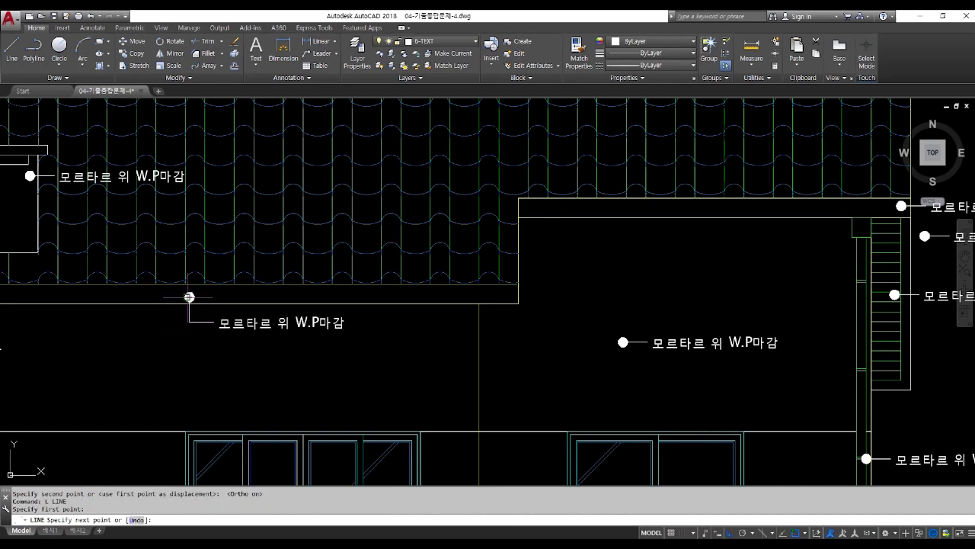
left_click(189, 322)
key("Return")
scroll(353, 240, "down", 3)
scroll(362, 206, "up", 1)
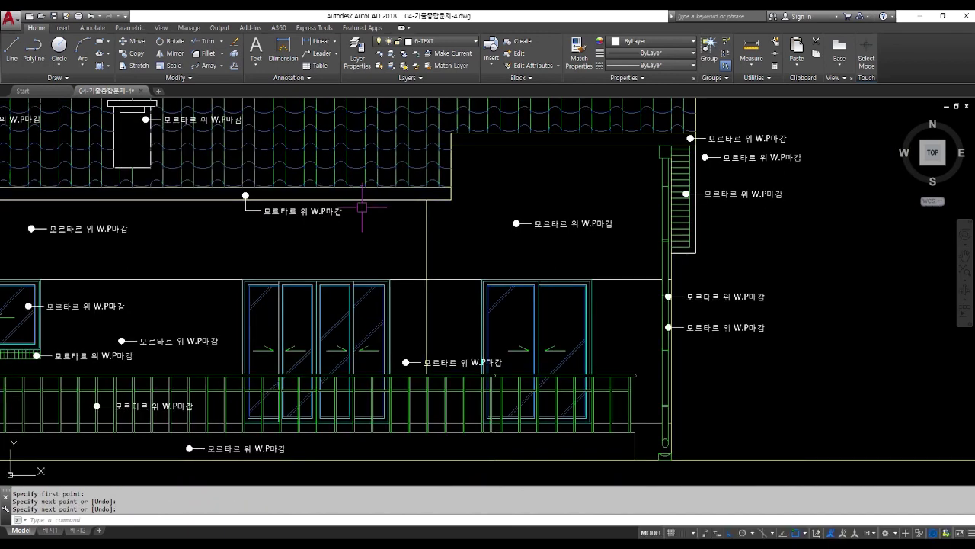
scroll(348, 206, "down", 2)
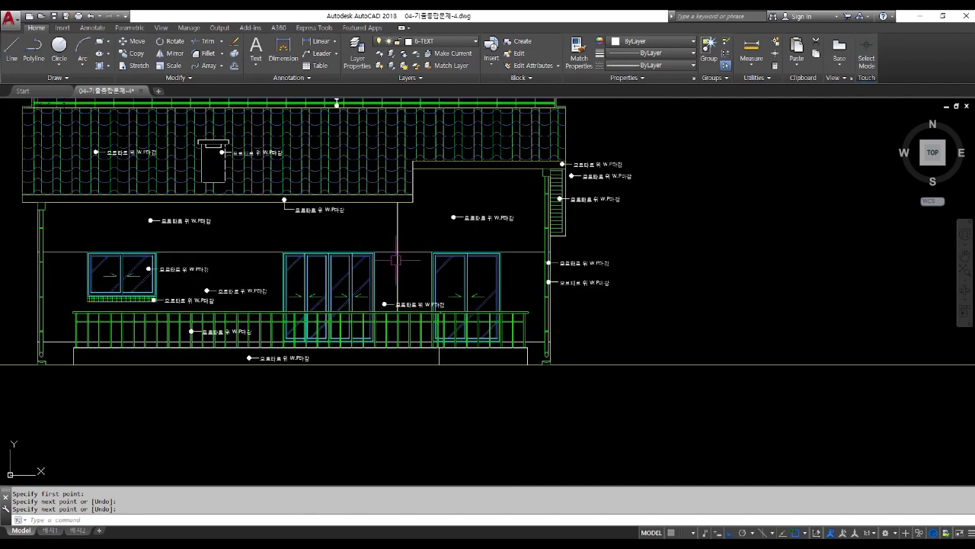
Copy the right wall's dot, line and note to the right of the downpipe's lower end
type("co")
key("Return")
scroll(449, 200, "up", 2)
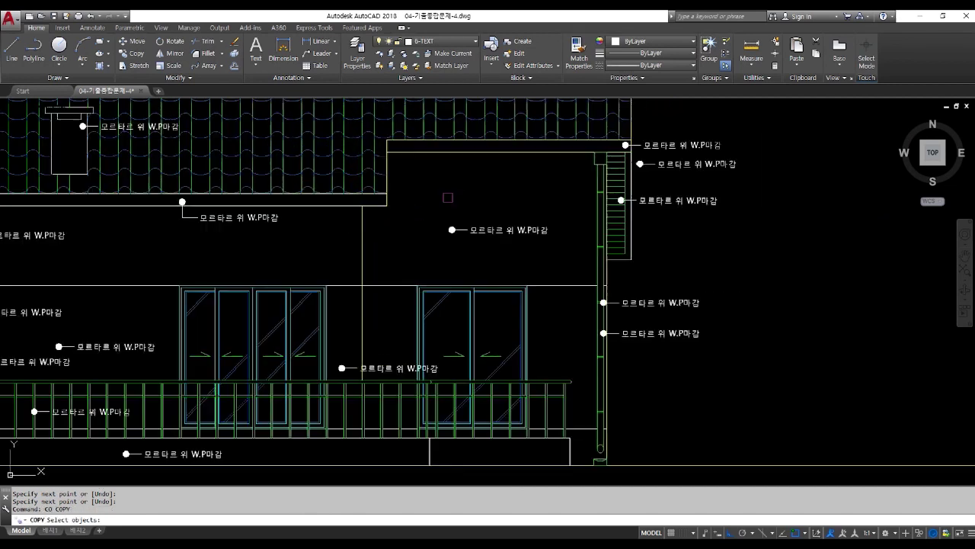
left_click(433, 204)
left_click(539, 255)
key("Return")
left_click(474, 182)
key("F8")
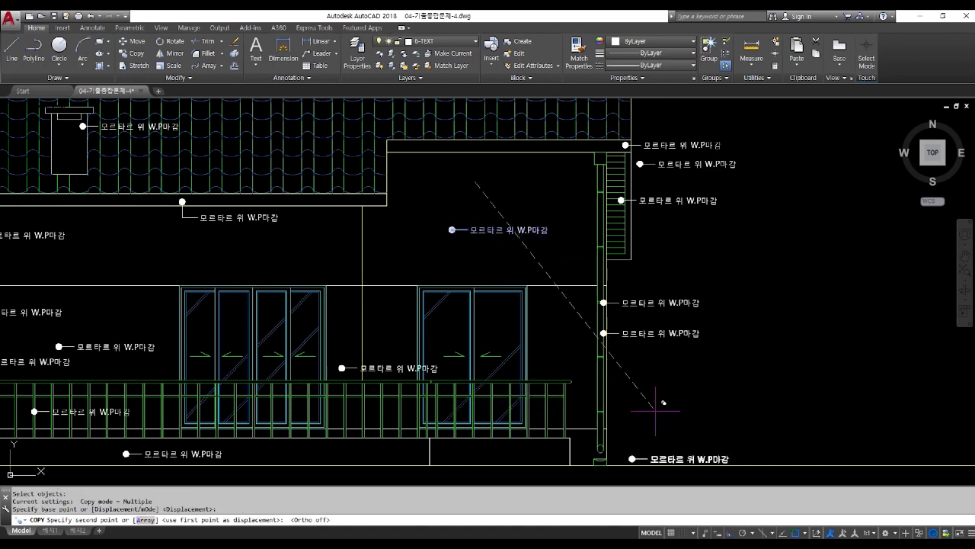
left_click(643, 395)
key("Escape")
key("Escape")
key("Escape")
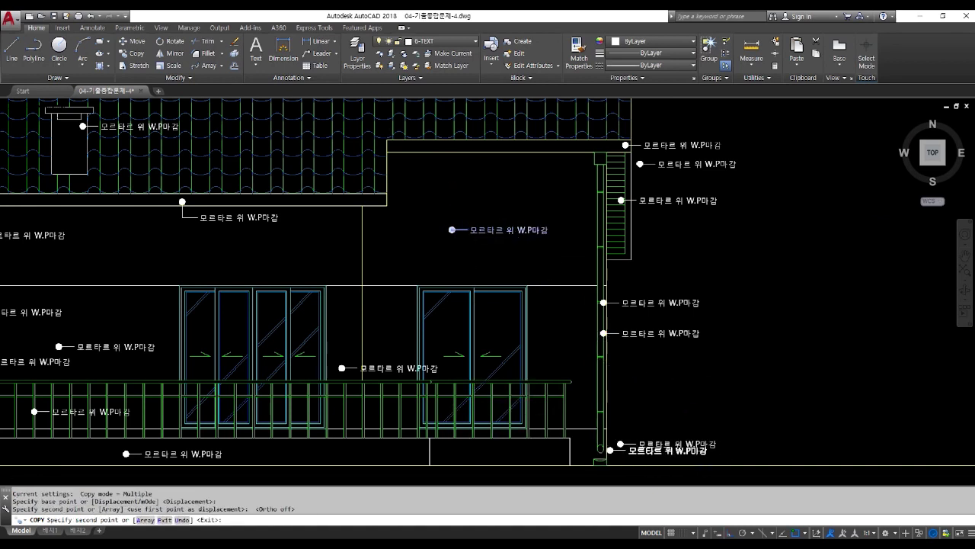
Move the dot of the note beside the downpipe's lower end onto the small block at the pipe's base
scroll(643, 408, "up", 2)
middle_click_drag(624, 409, 590, 302)
type("m")
key("Return")
scroll(537, 327, "up", 2)
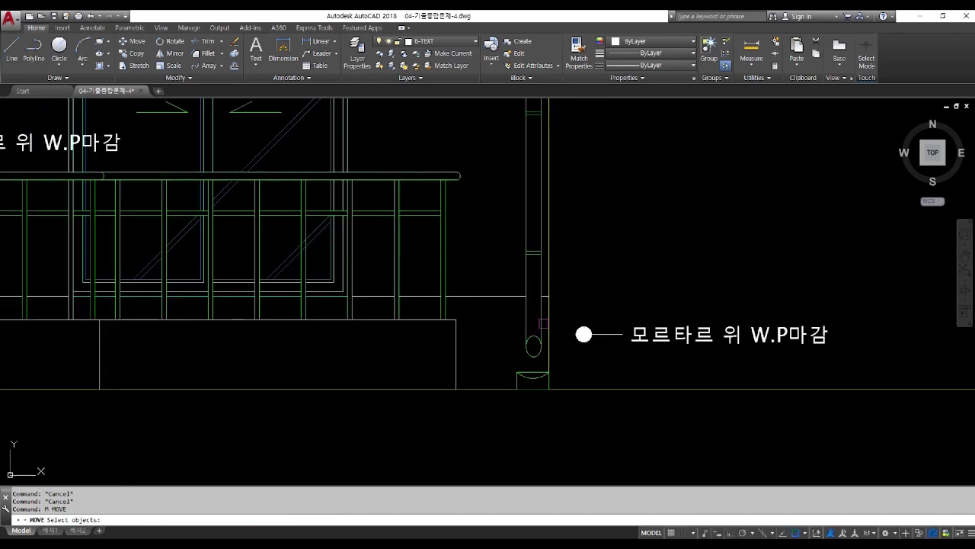
left_click(559, 311)
left_click(628, 389)
key("Return")
left_click(660, 208)
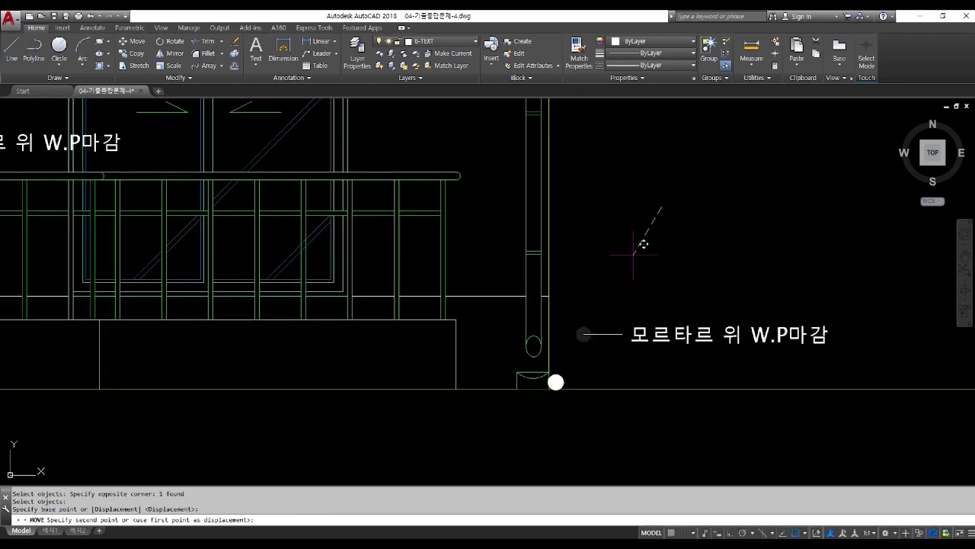
left_click(630, 238)
Draw a slanted leader line from the dot at the downpipe's base to the start of its note line
type("l")
key("Return")
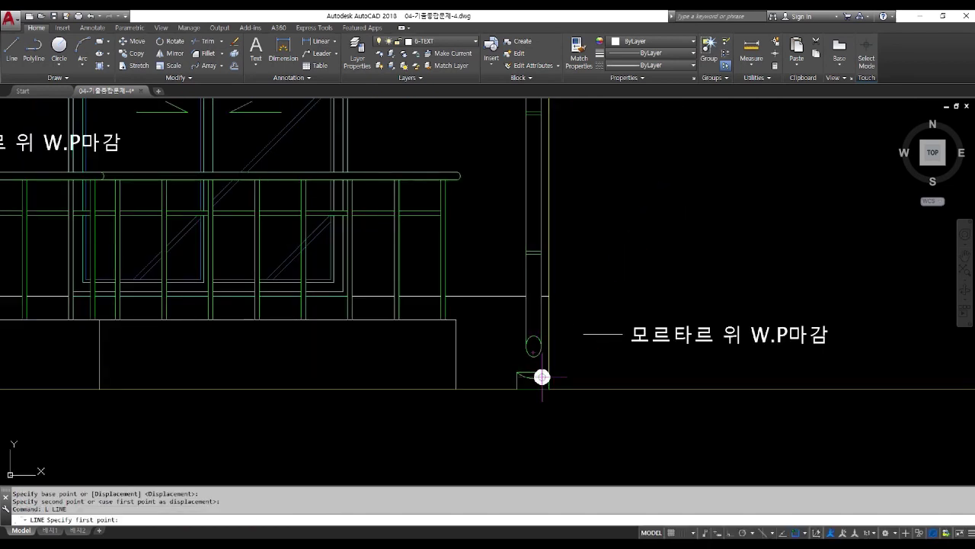
left_click(541, 377)
left_click(583, 332)
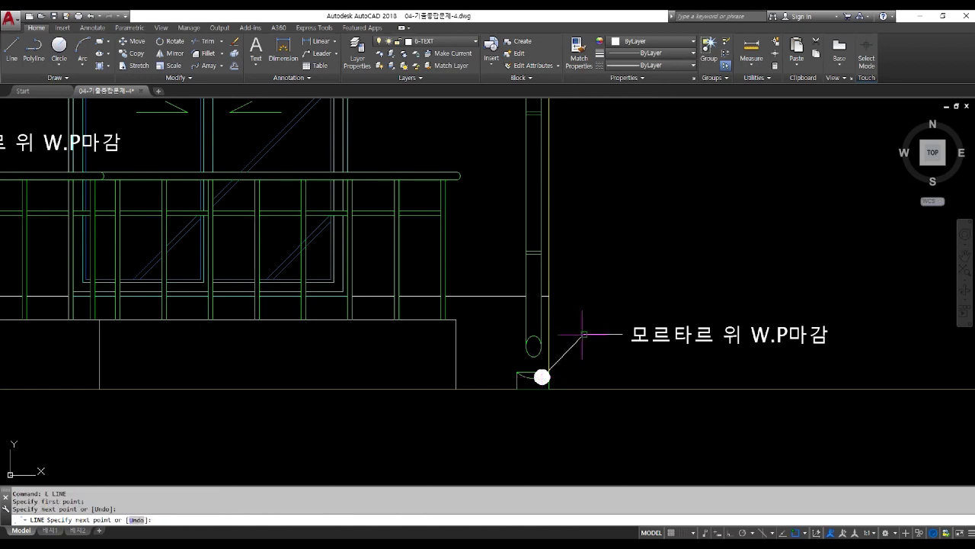
key("Return")
scroll(562, 358, "down", 5)
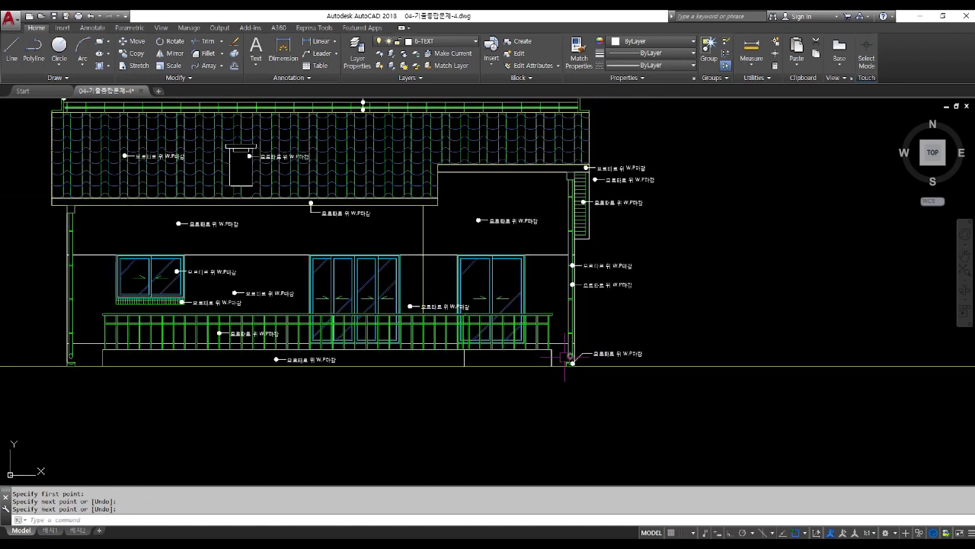
Replace the text of the note at the ridge's left end with "용머리 장식"
middle_click_drag(344, 223, 409, 281)
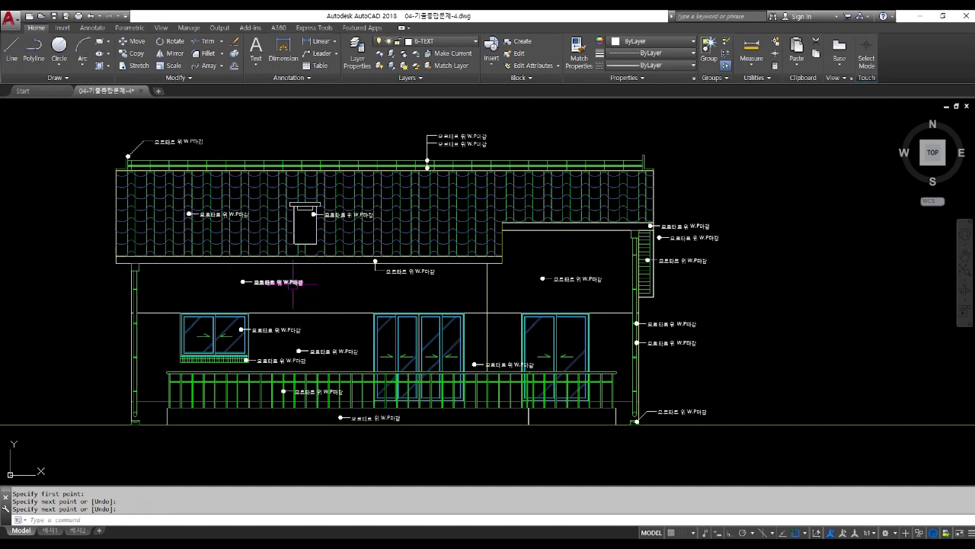
scroll(145, 129, "up", 4)
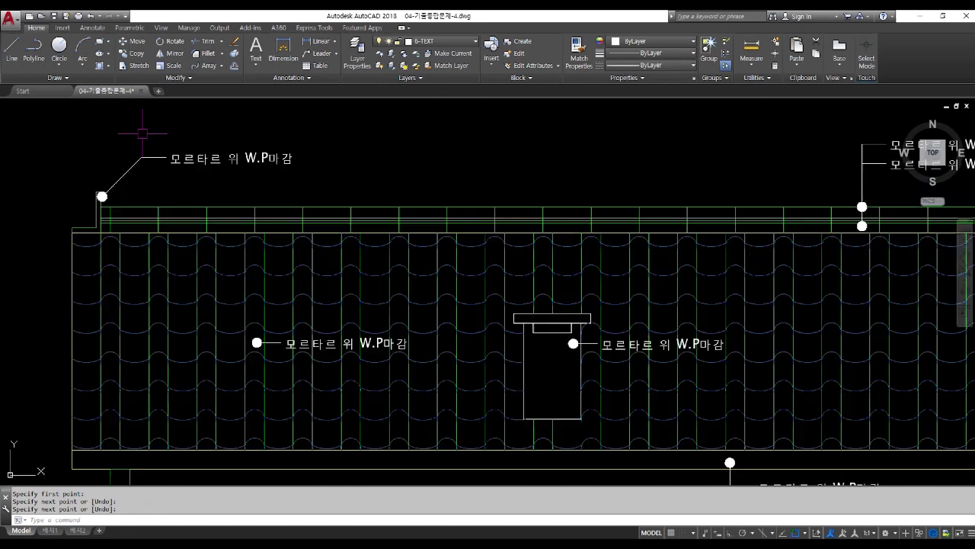
middle_click_drag(186, 162, 201, 177)
key("Escape")
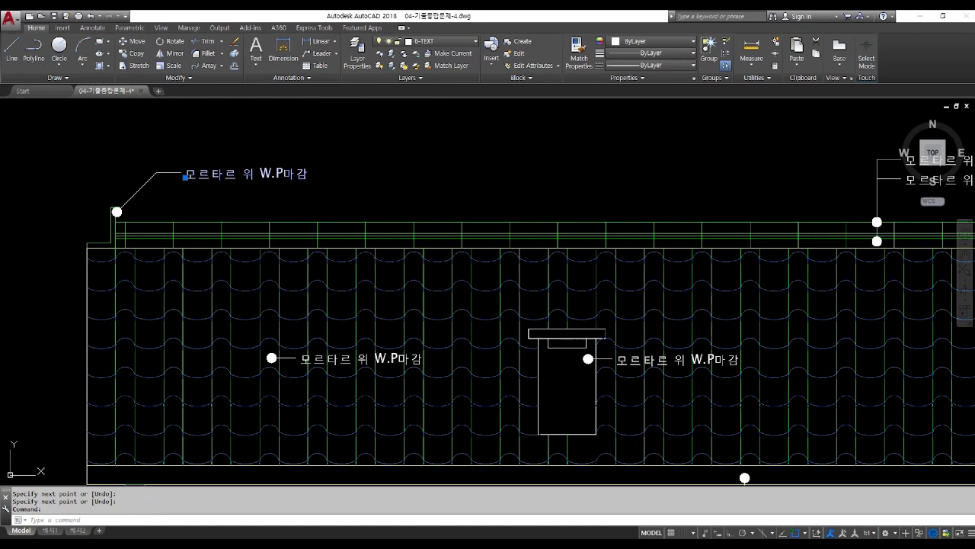
double_click(209, 173)
type("DY용 머리 ㅈ장식")
key("ctrl+Return")
Replace the lower of the two stacked ridge notes with "암기와 3켜"
middle_click_drag(834, 211, 441, 265)
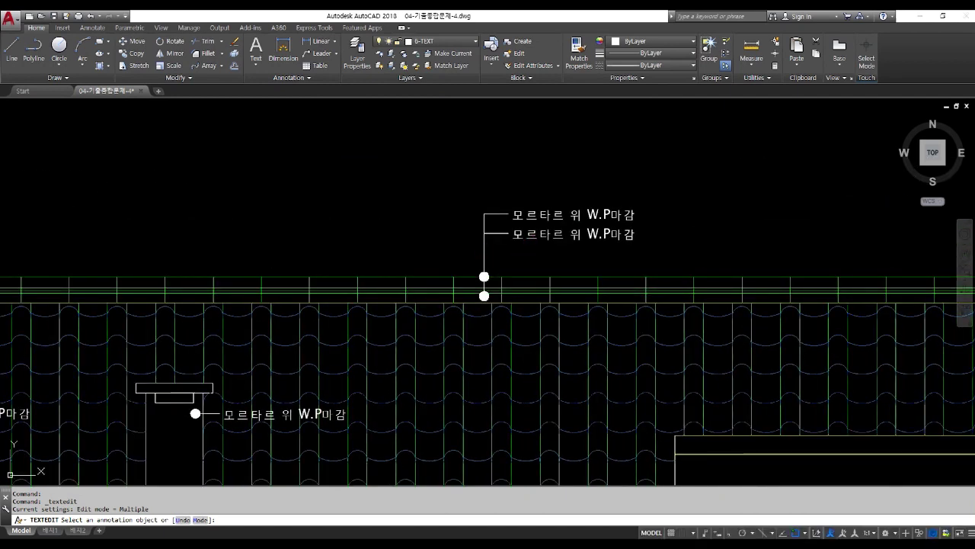
left_click(521, 237)
type("암ㄱ")
type("ㅣ와 3켜")
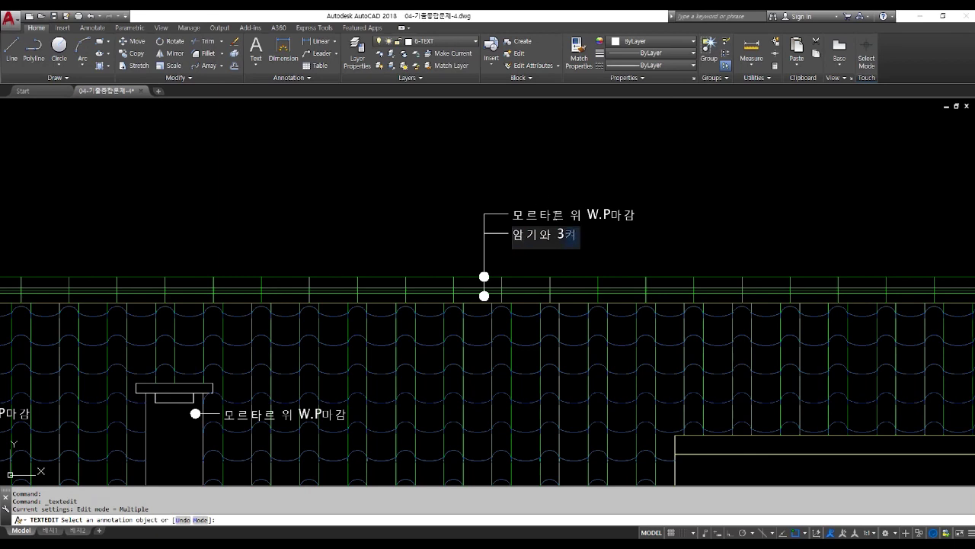
key("ctrl+Return")
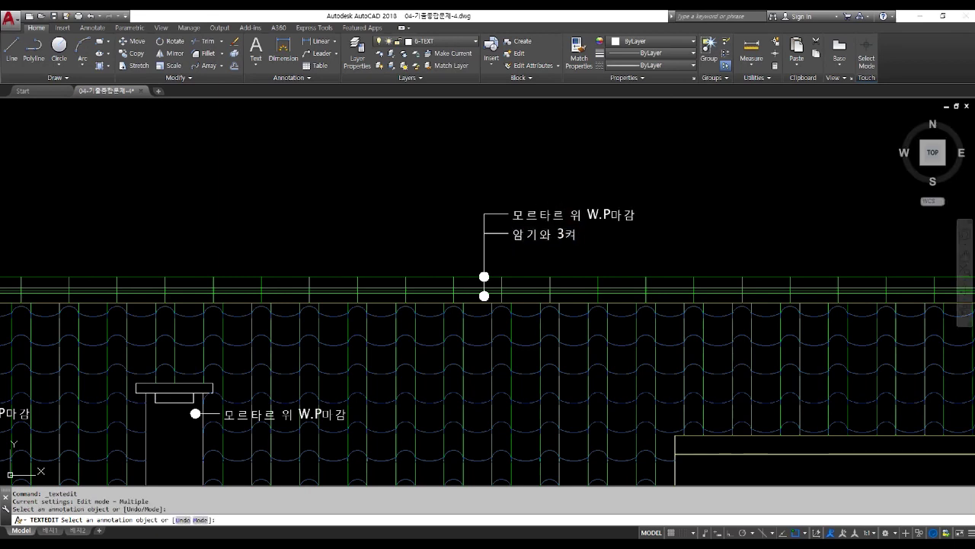
Replace the upper of the two stacked ridge notes with "수기와 1켜" and finish the text editing
left_click(556, 217)
type("수기와 1켜")
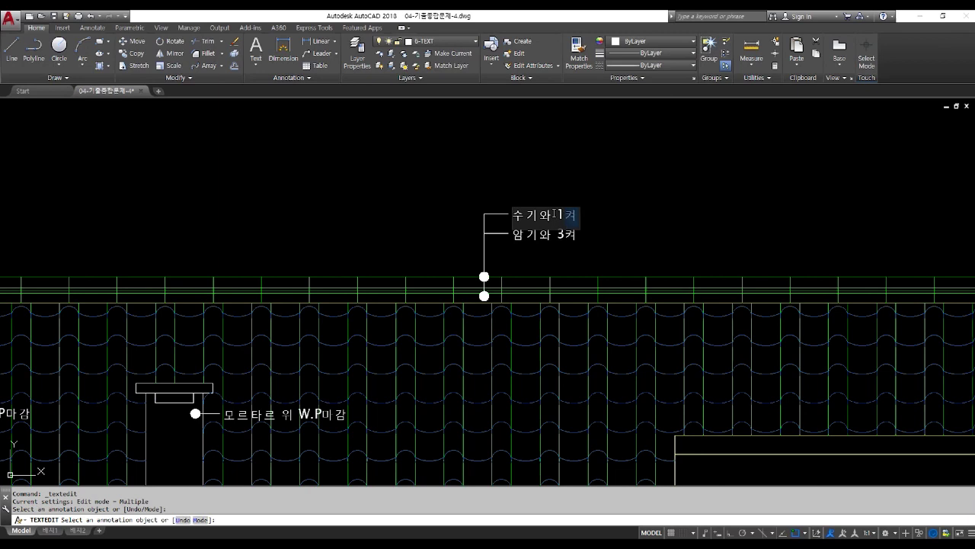
key("ctrl+Return")
scroll(535, 202, "down", 3)
key("Escape")
key("Escape")
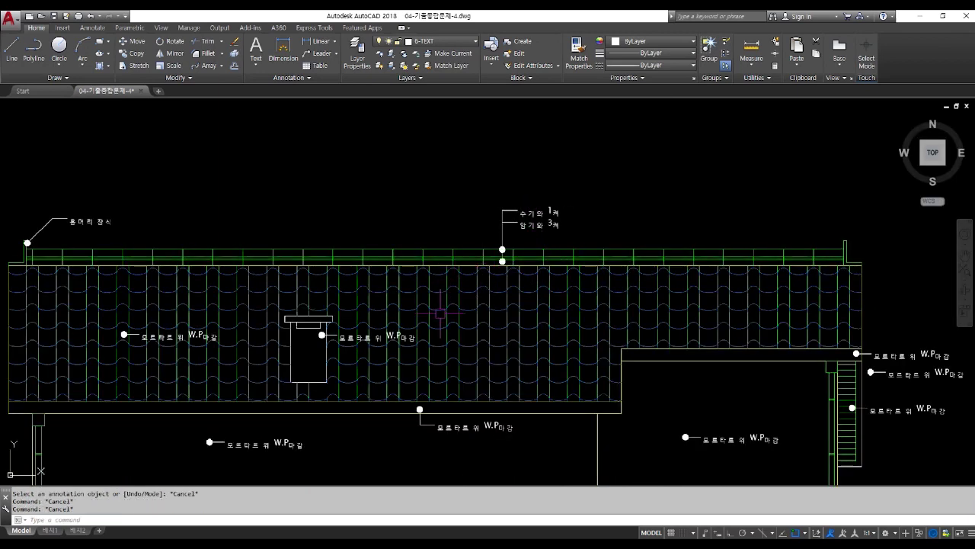
Replace the note on the tiled roof beside the chimney with "시멘트 기와 잇기"
middle_click_drag(442, 320, 468, 307)
scroll(604, 196, "up", 2)
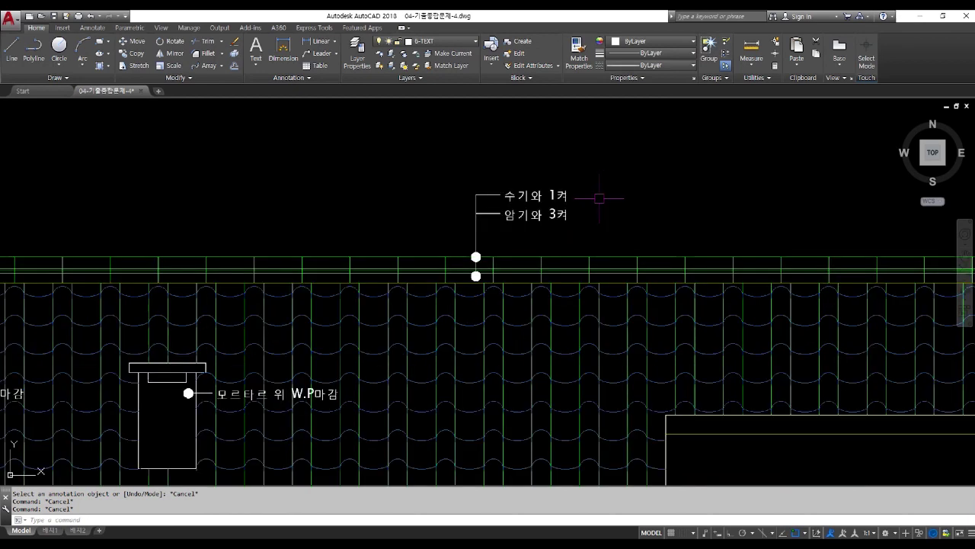
scroll(600, 199, "down", 4)
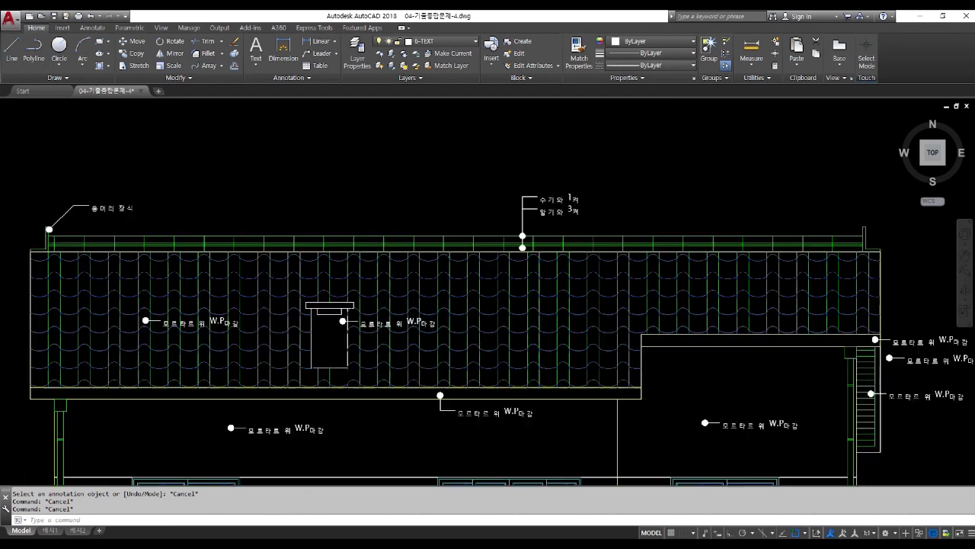
scroll(414, 287, "up", 2)
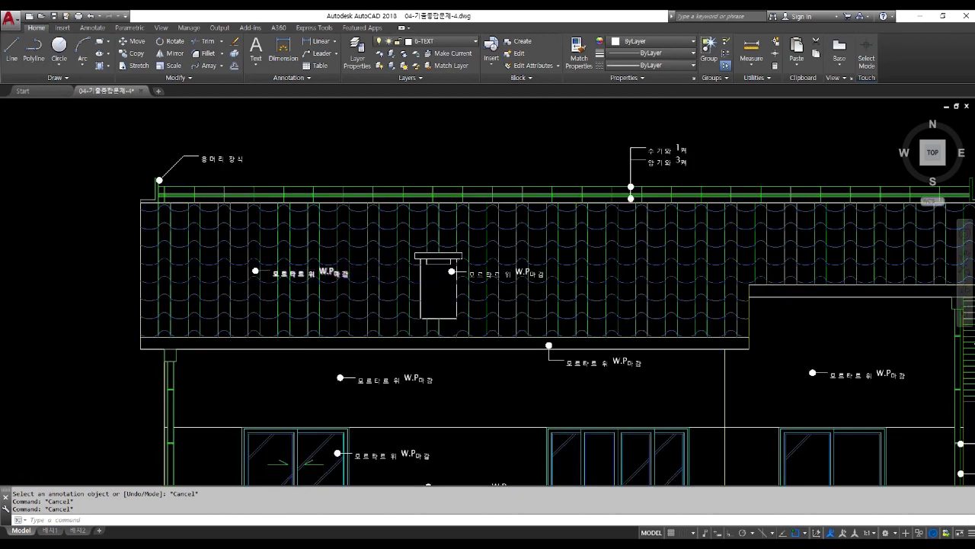
scroll(293, 271, "up", 4)
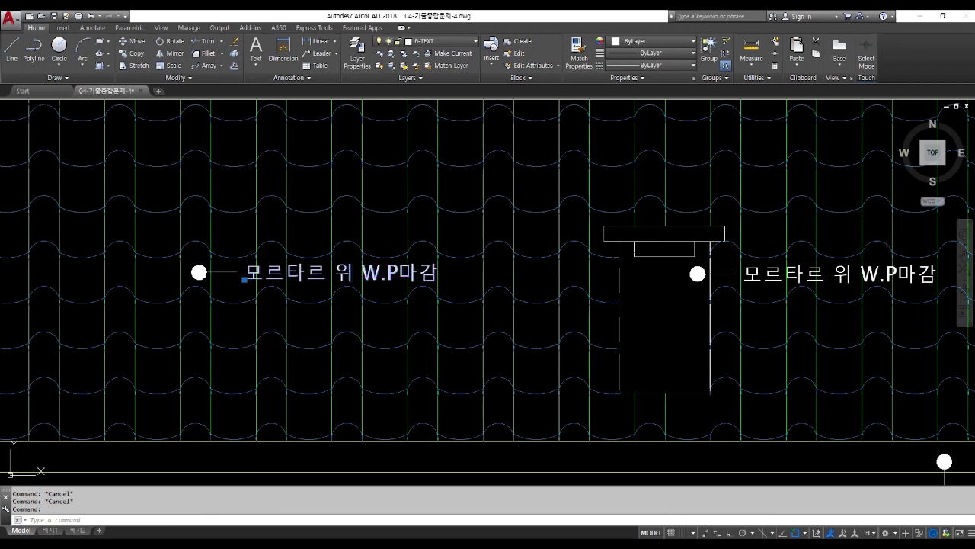
double_click(385, 274)
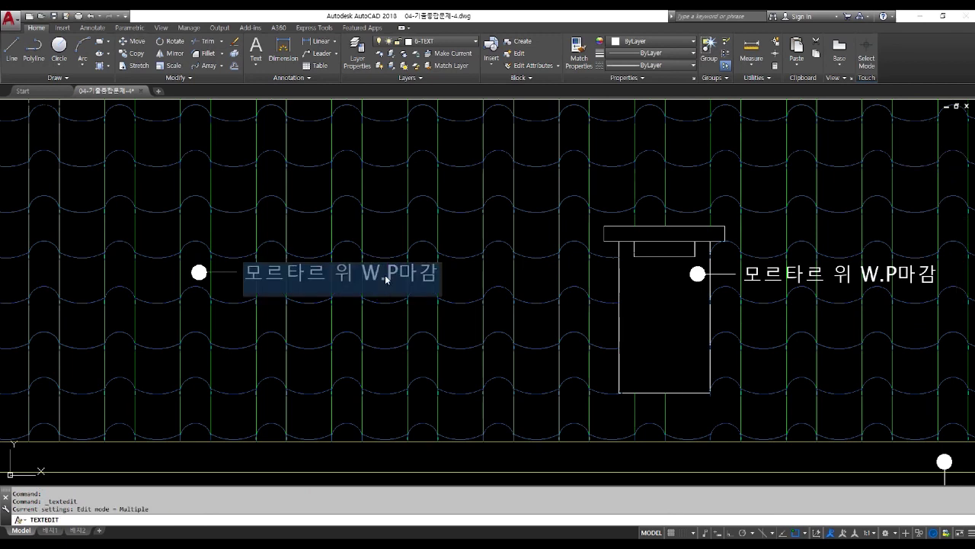
type("시멘트 ")
type("기와 잇ㄱ")
type("ㅣ")
key("Return")
key("Escape")
type("ㅌ채")
key("Escape")
key("Escape")
Copy the "시멘트 기와 잇기" note with its dot and line onto the right part of the tiled roof
type("co")
key("Return")
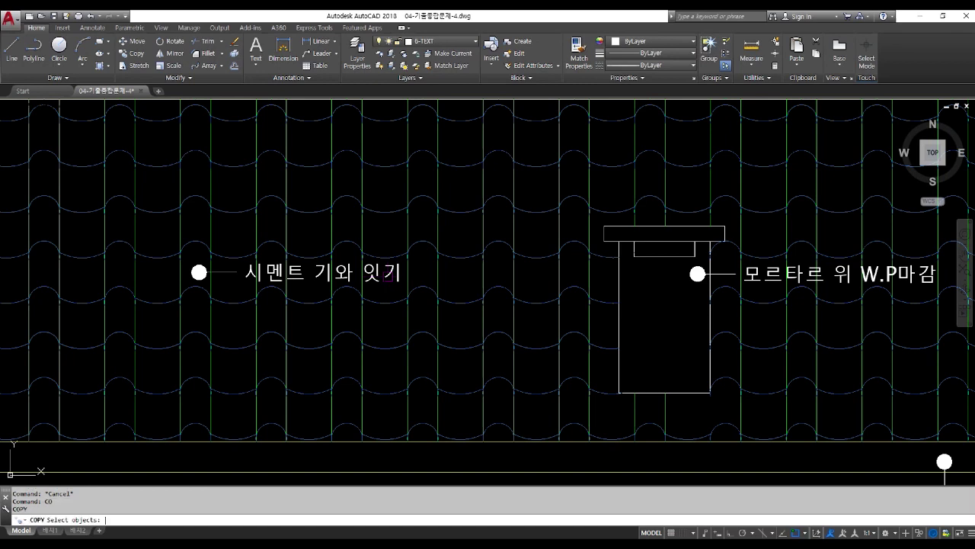
scroll(247, 283, "up", 2)
left_click(135, 256)
left_click(506, 297)
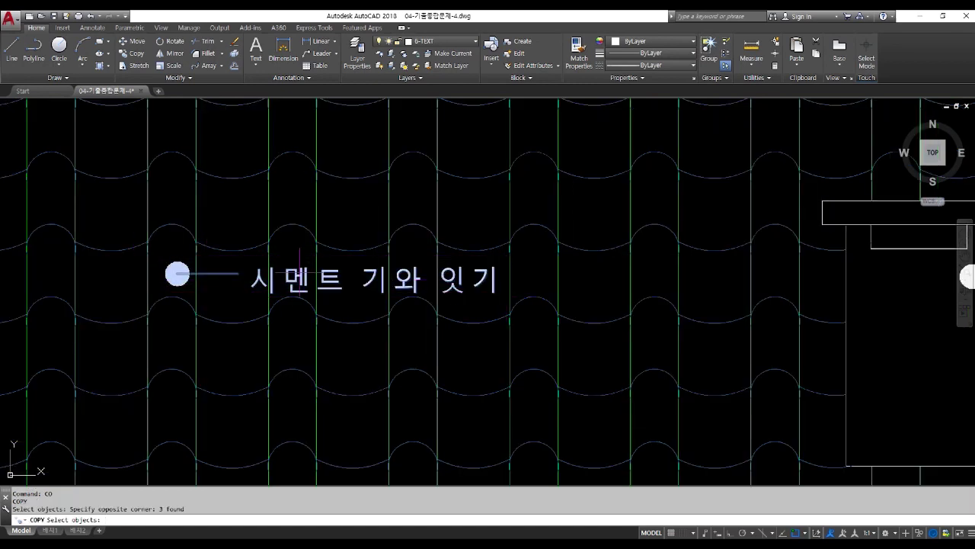
key("Return")
left_click(299, 272)
scroll(299, 272, "down", 5)
scroll(554, 261, "up", 4)
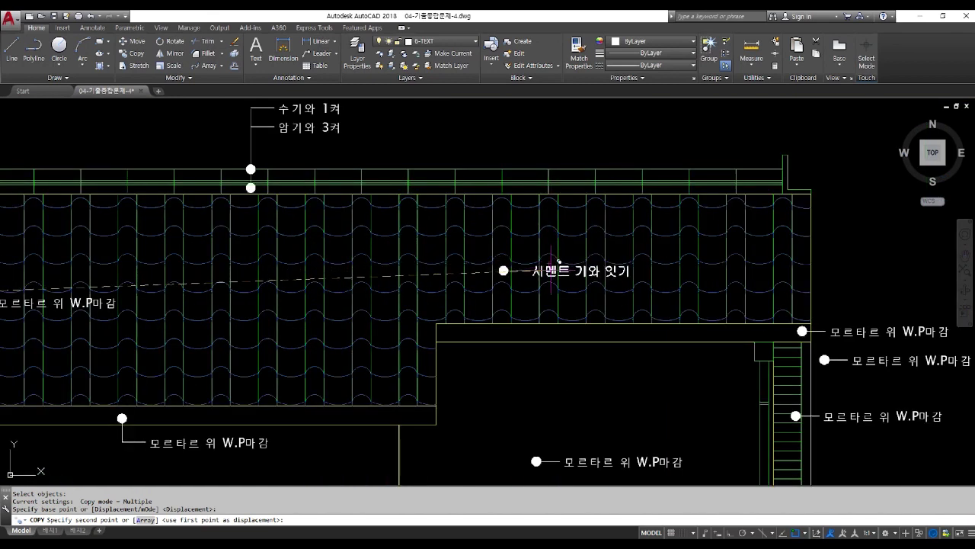
left_click(565, 263)
scroll(587, 267, "down", 3)
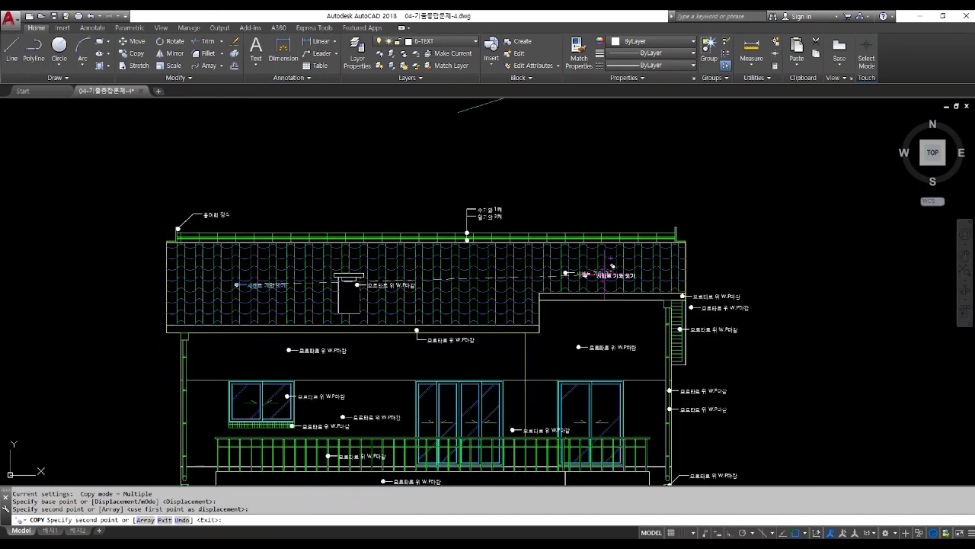
key("Return")
Replace the text of the chimney's note with "굴뚝설치"
scroll(374, 285, "up", 6)
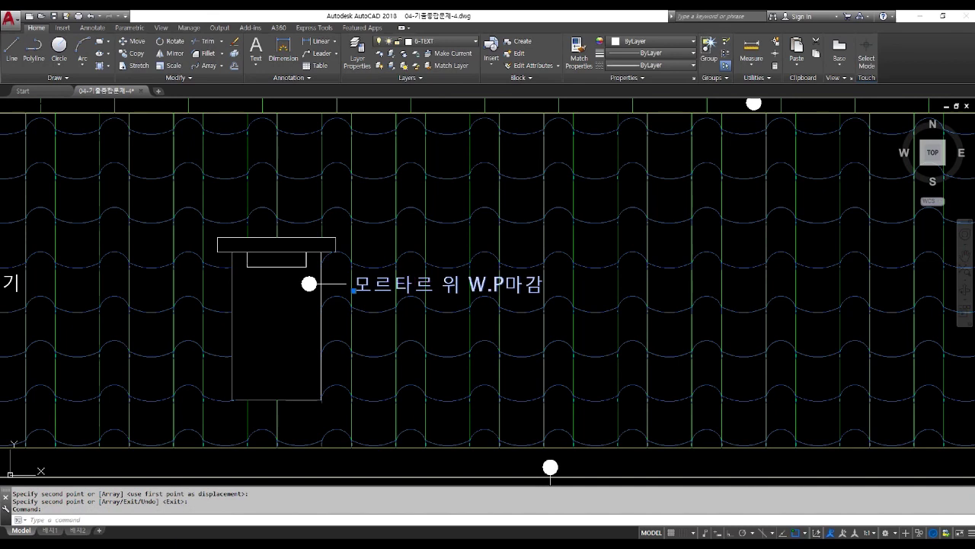
double_click(358, 287)
type("RNF")
key("BackSpace")
key("BackSpace")
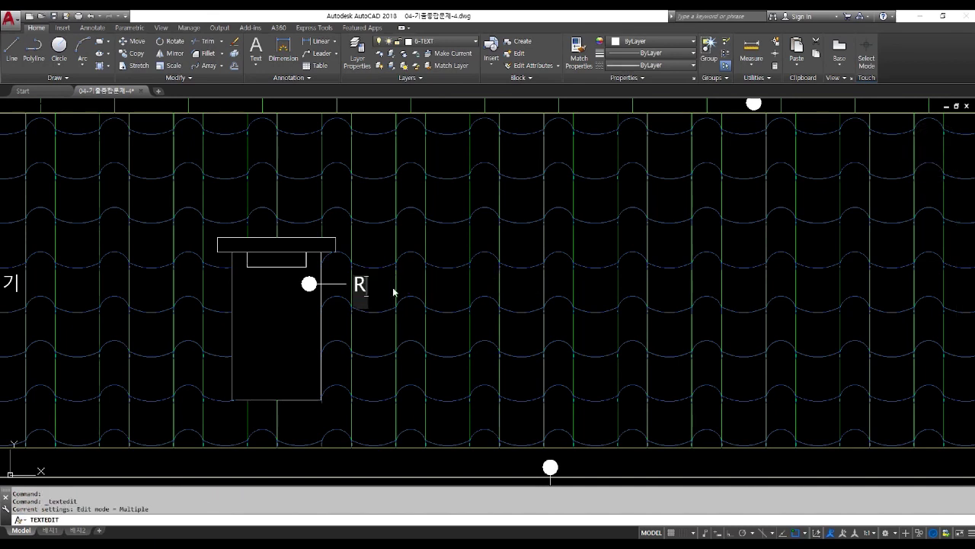
key("BackSpace")
type("굴뚝설")
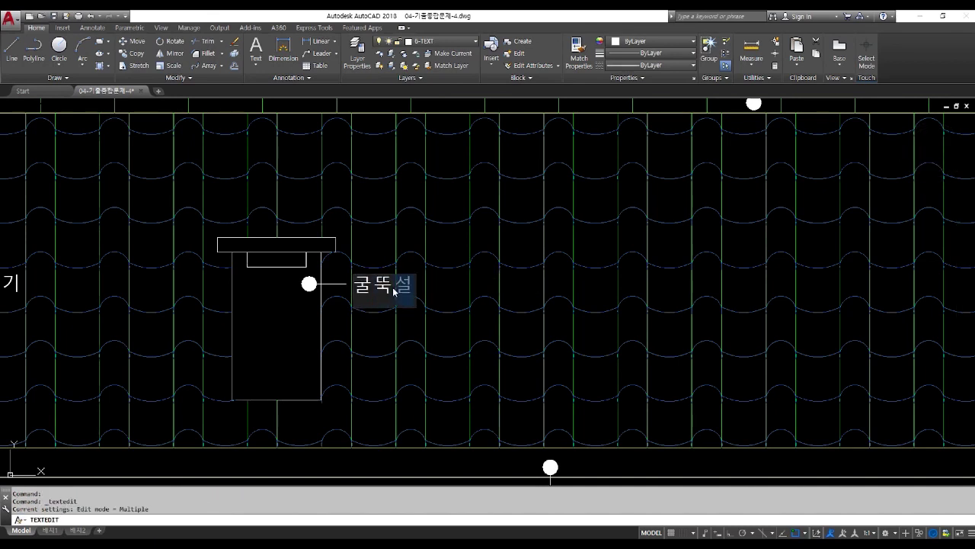
type("치")
key("Escape")
key("Escape")
scroll(392, 284, "down", 4)
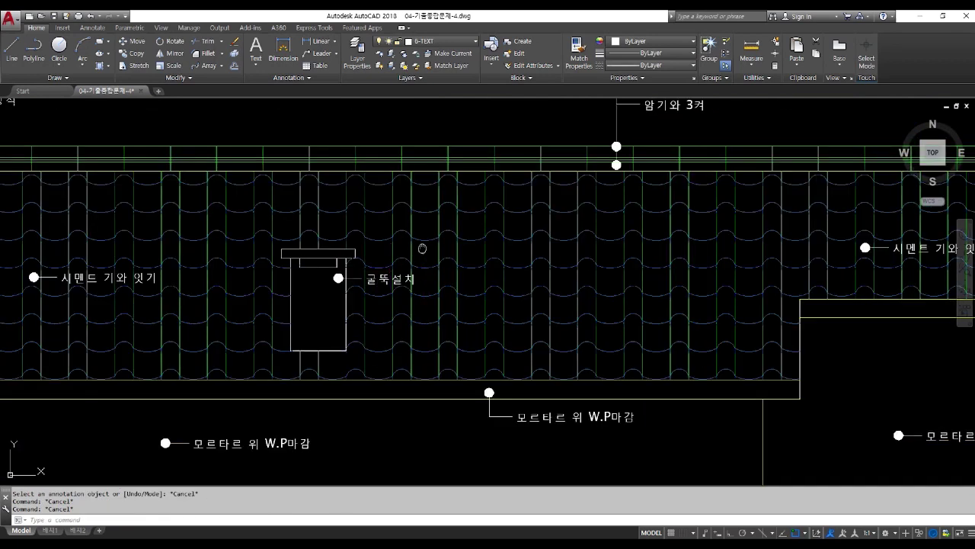
Replace the text of the eave fascia's note with "처마홈통"
scroll(501, 364, "down", 2)
left_click(501, 351)
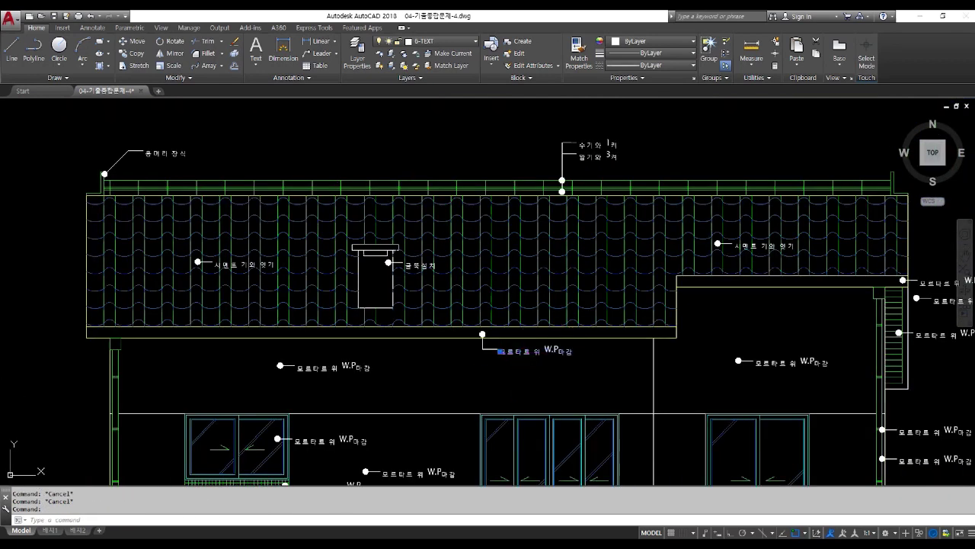
double_click(488, 353)
type("처마홈통")
key("Return")
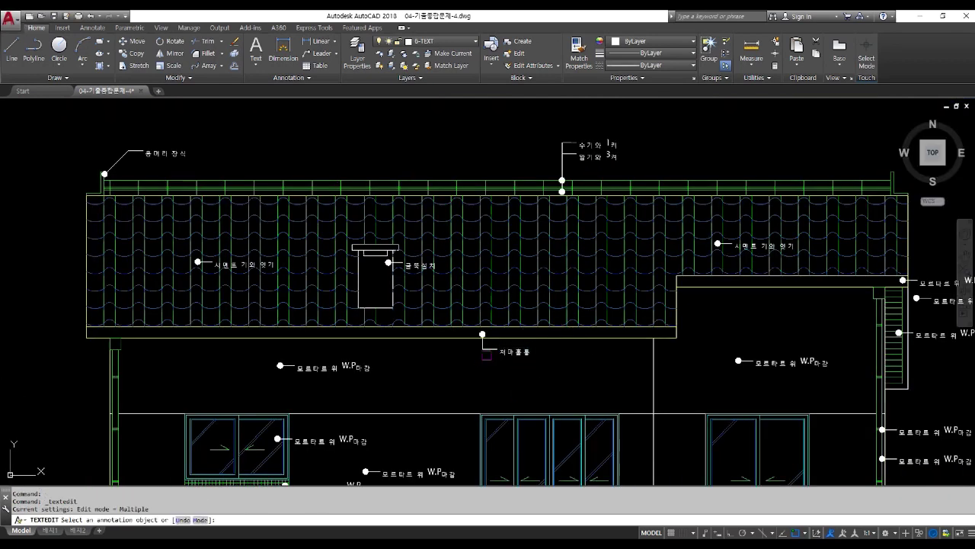
Replace the note on the small left window with "THK 16mm 복층유리"
middle_click_drag(395, 382, 404, 257)
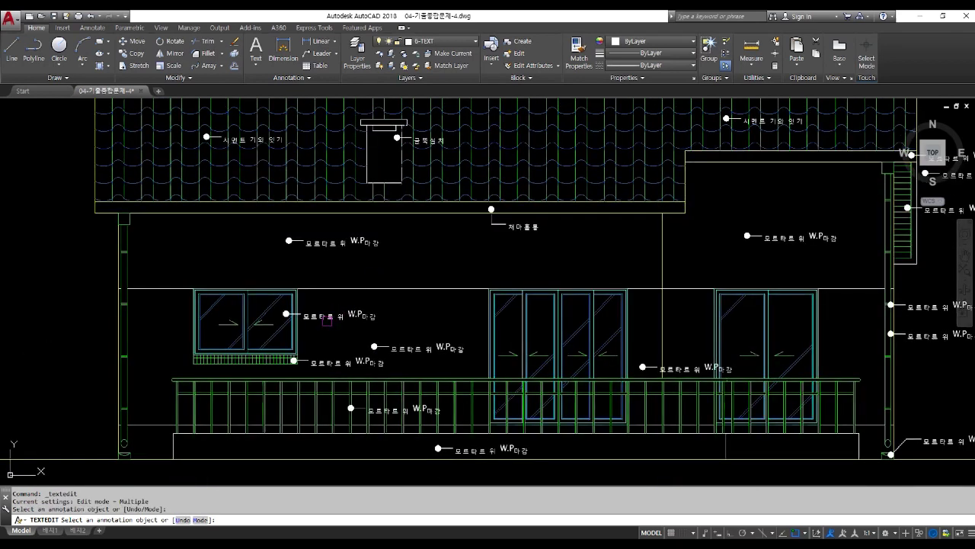
left_click(321, 318)
type("삭")
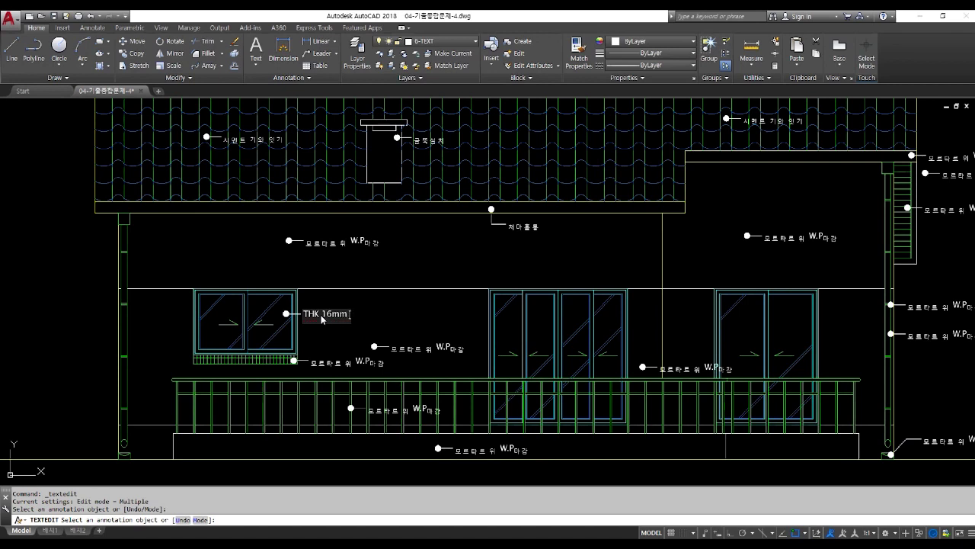
type("복층유리")
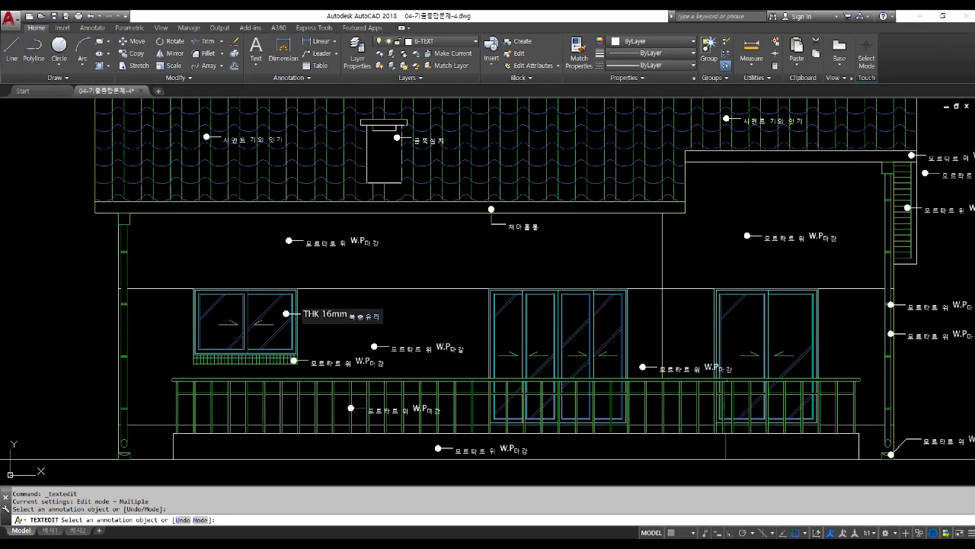
key("Return")
key("Escape")
Copy the "THK 16mm 복층유리" note with its dot and line onto the four-panel window and the two-panel window beside it
type("co")
key("Return")
scroll(275, 281, "up", 4)
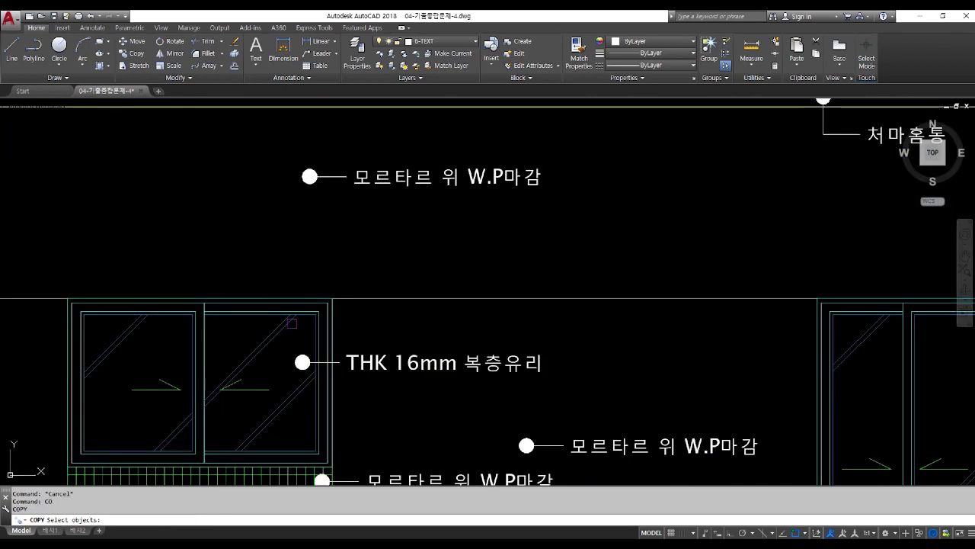
left_click(294, 344)
left_click(579, 392)
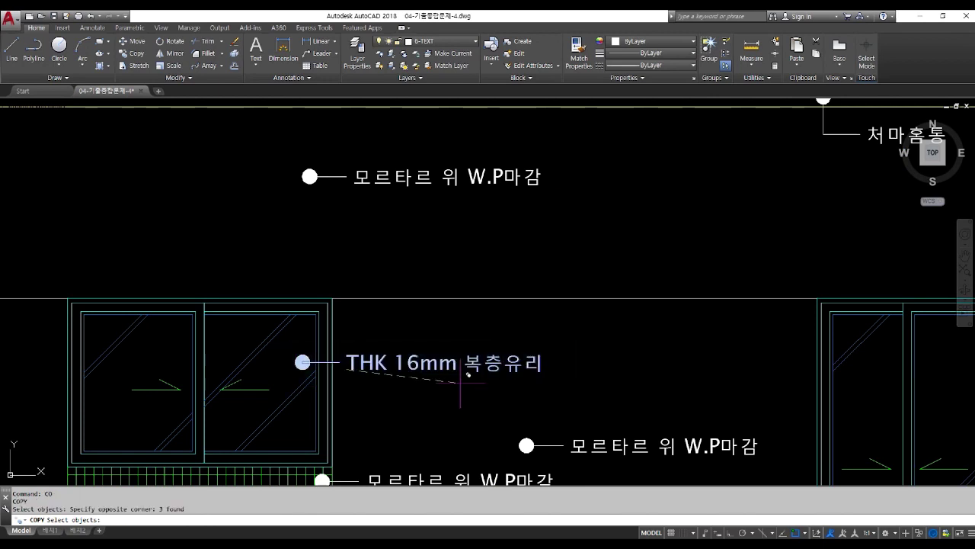
key("Return")
left_click(347, 368)
scroll(347, 368, "down", 4)
scroll(777, 366, "up", 4)
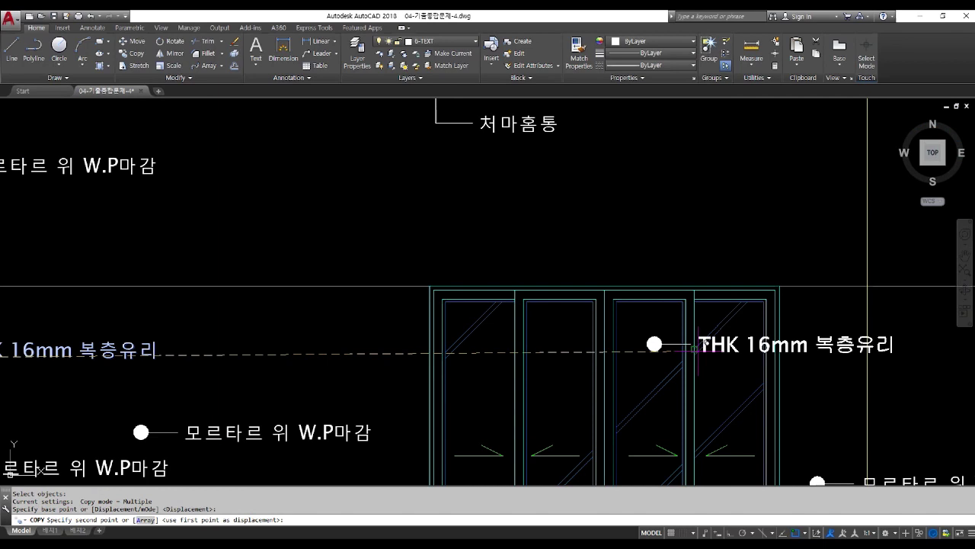
left_click(702, 351)
scroll(702, 351, "down", 4)
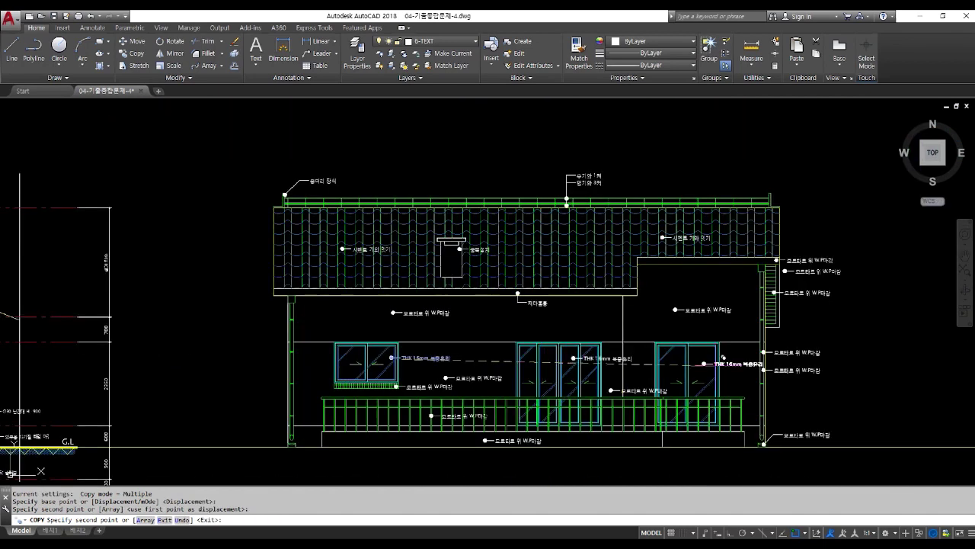
scroll(722, 357, "up", 5)
scroll(670, 328, "down", 3)
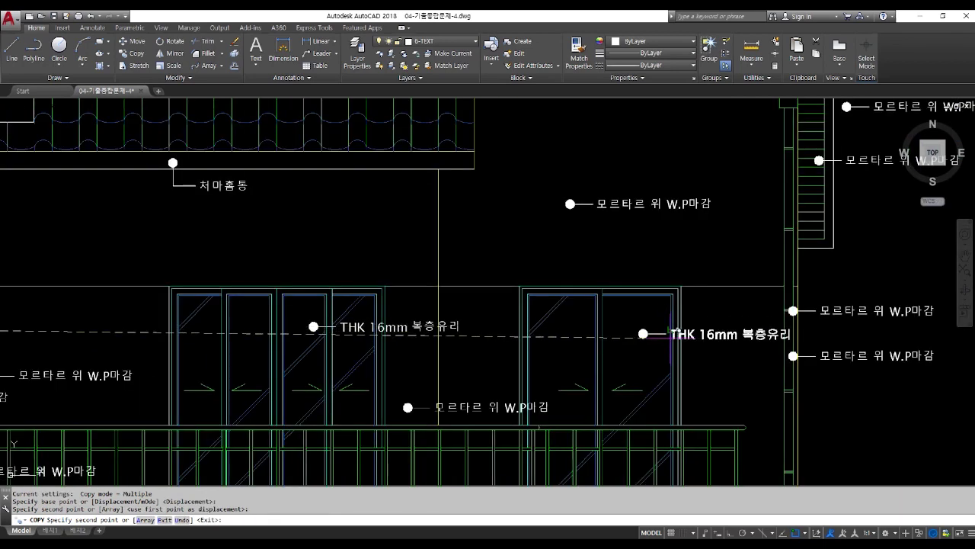
left_click(645, 339)
scroll(644, 339, "down", 5)
key("Return")
Replace the text of the wall note between the small window and the four-panel window with "적벽돌 치장쌓기"
scroll(395, 326, "up", 5)
left_click(434, 336)
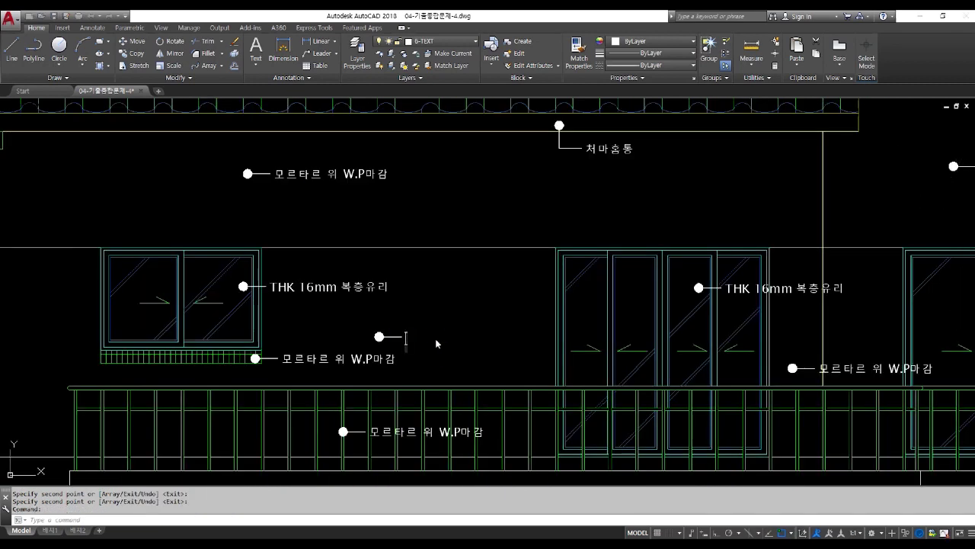
double_click(435, 339)
type("지")
type("장")
type("벽돌쌓ㄱ")
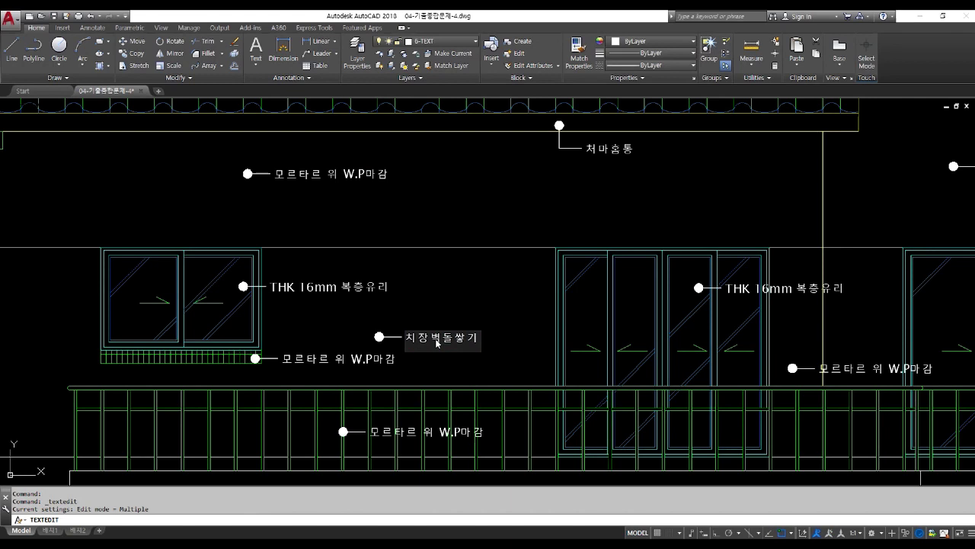
key("BackSpace")
key("BackSpace")
key("BackSpace")
key("BackSpace")
key("BackSpace")
key("BackSpace")
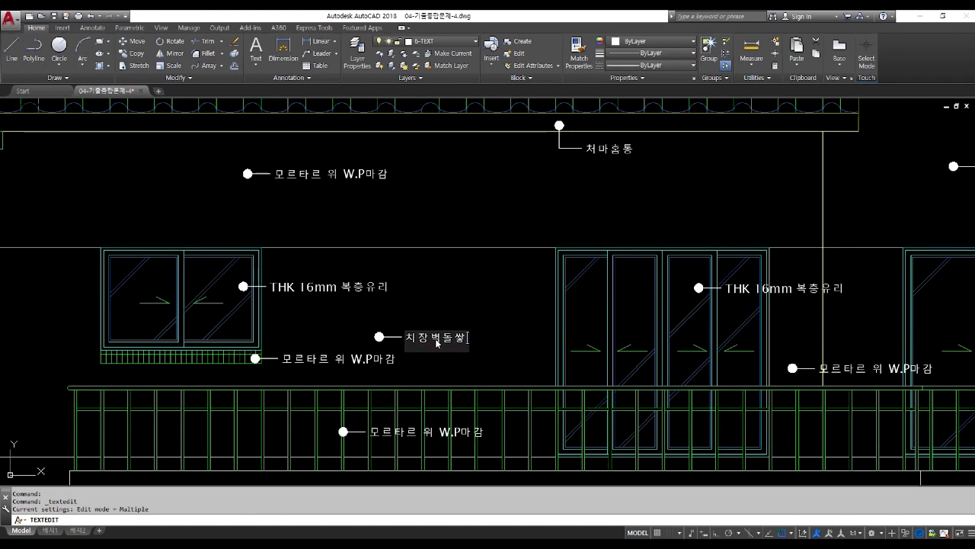
type("적벽돌")
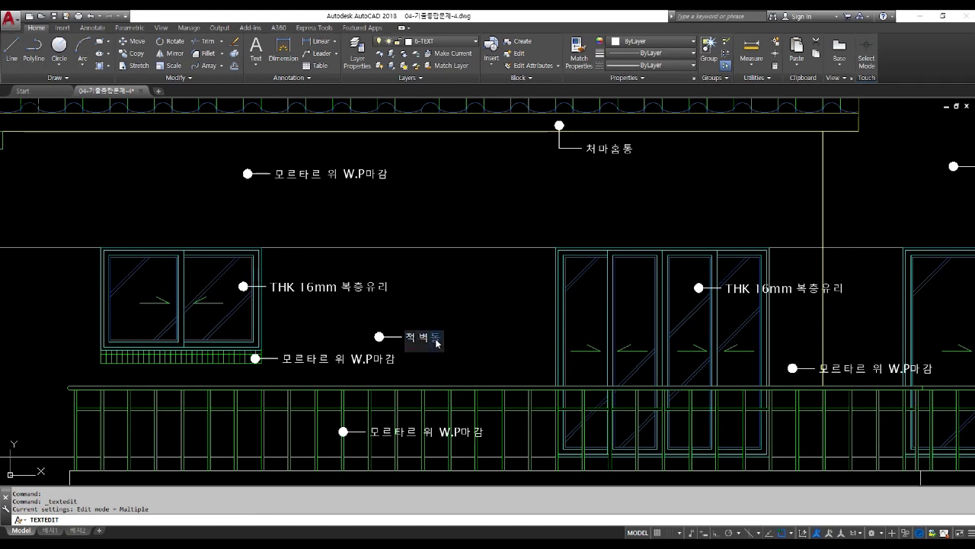
type(" 치장쌓")
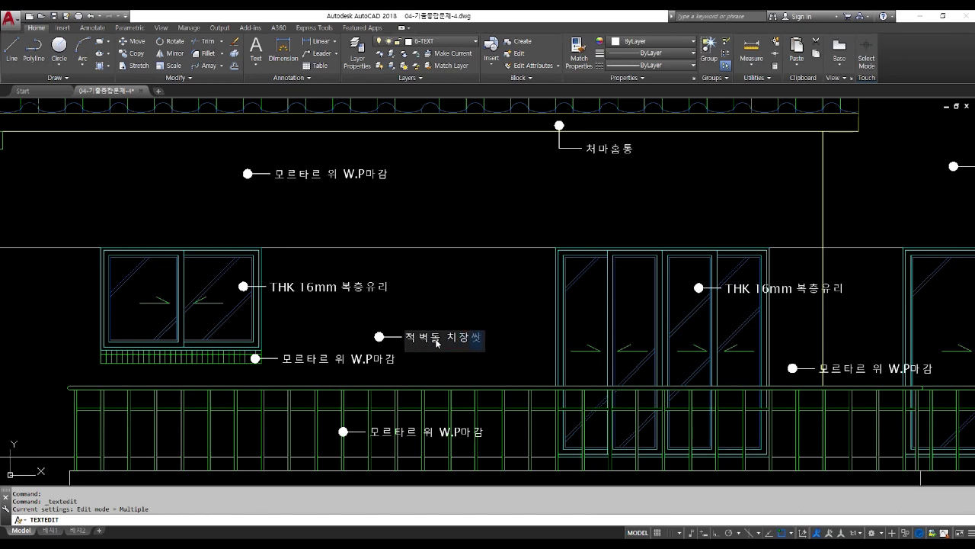
type("기")
key("Return")
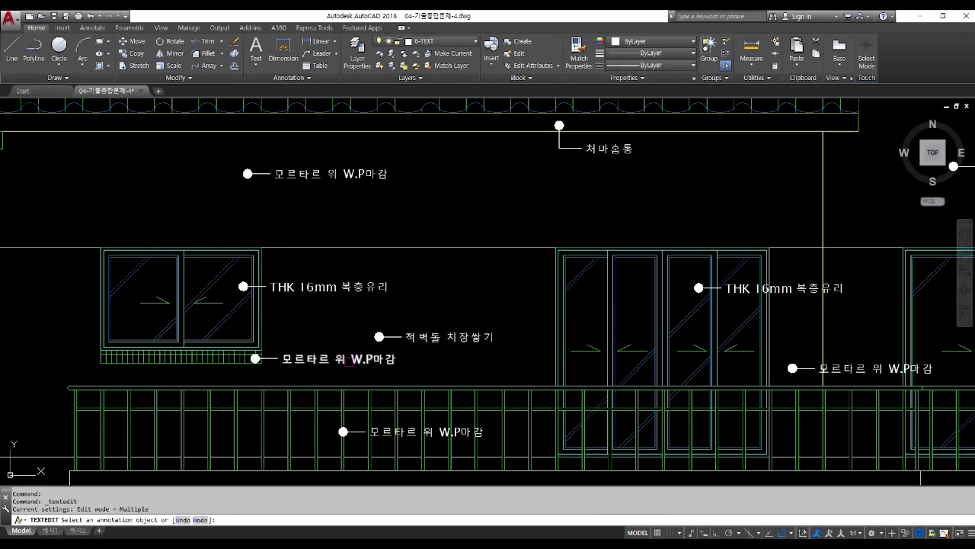
Replace the text of the note on the small window's brick sill with "적벽돌 세워쌓기"
left_click(344, 358)
type("적벽돌 센")
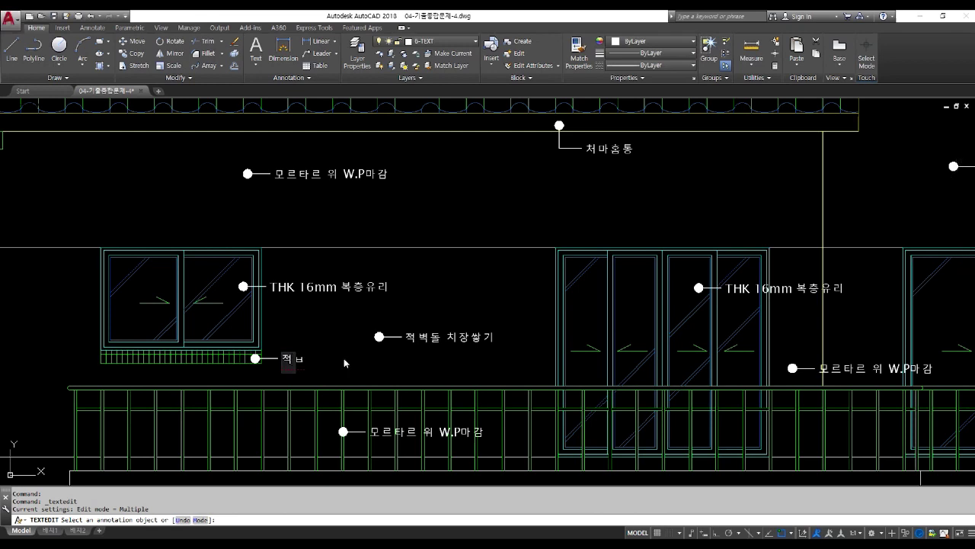
type("워쌓ㄱ")
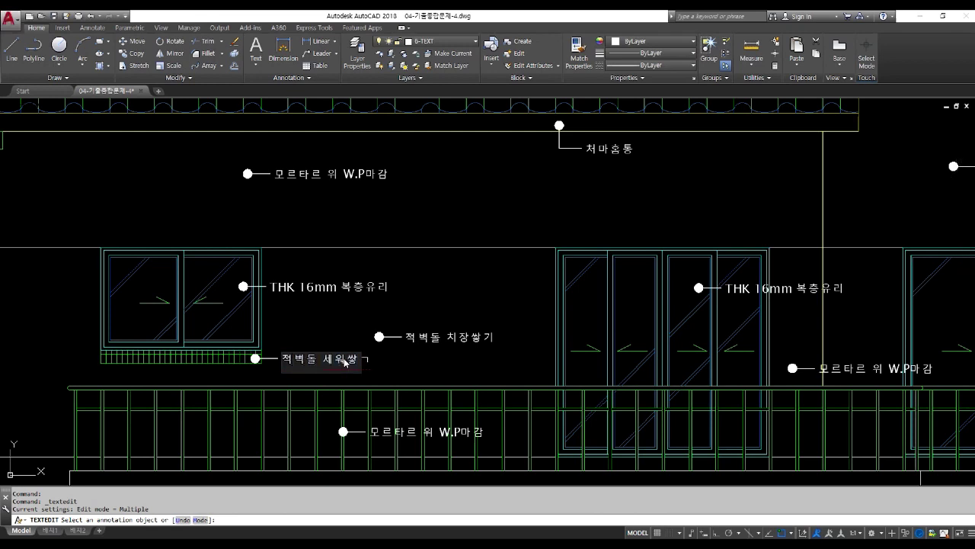
key("Return")
middle_click_drag(387, 432, 372, 311)
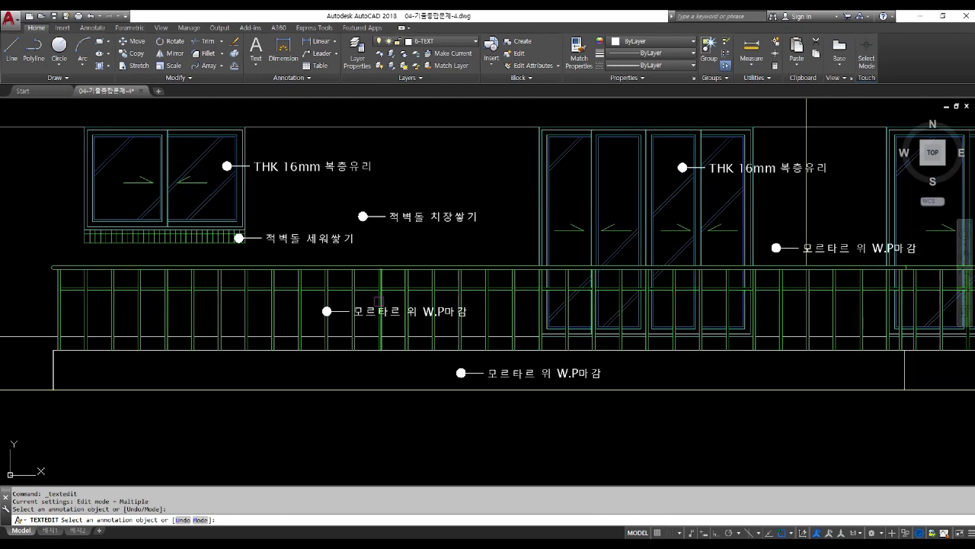
middle_click_drag(491, 276, 380, 293)
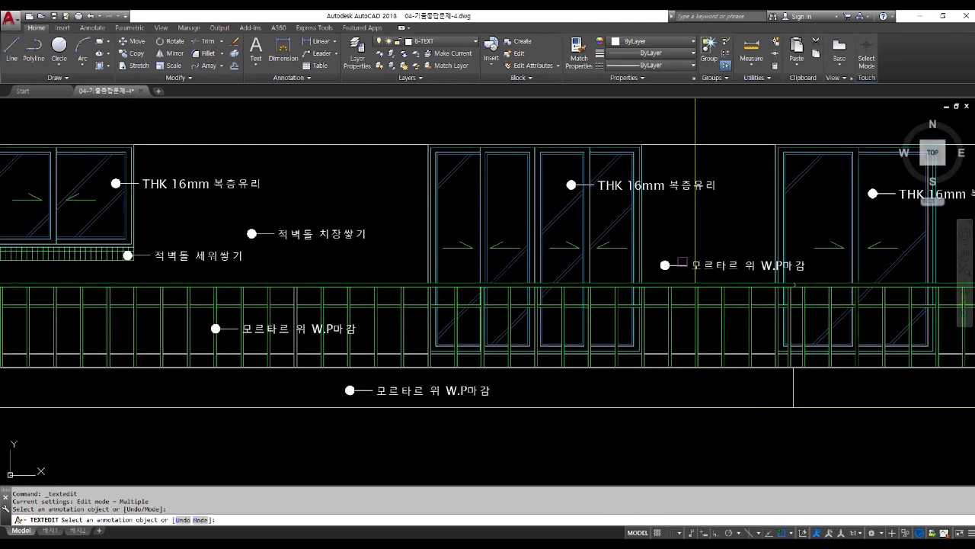
key("Escape")
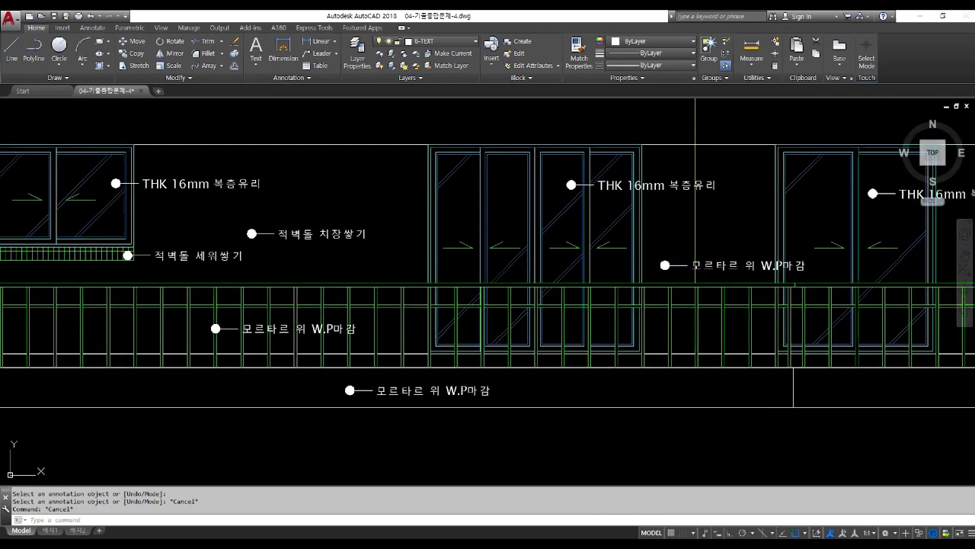
key("Return")
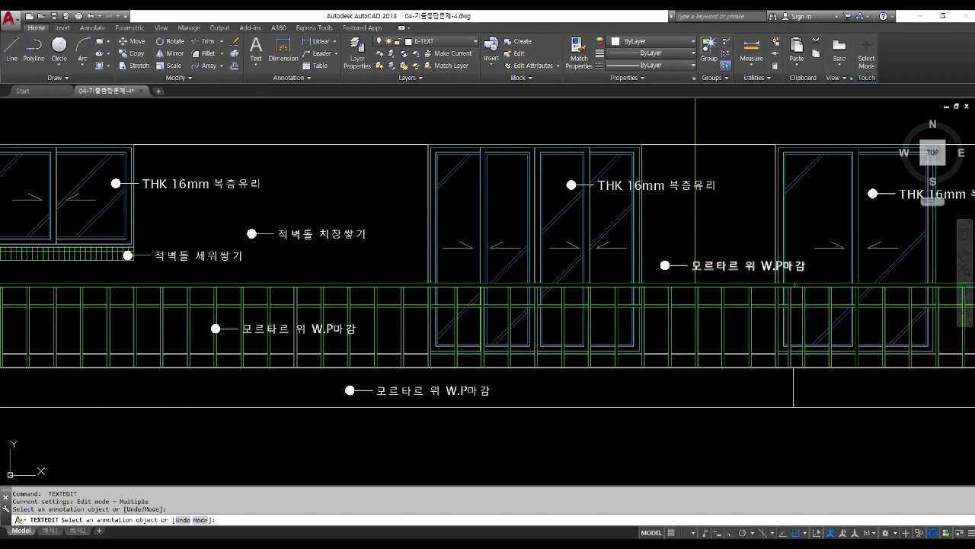
left_click(716, 266)
key("Return")
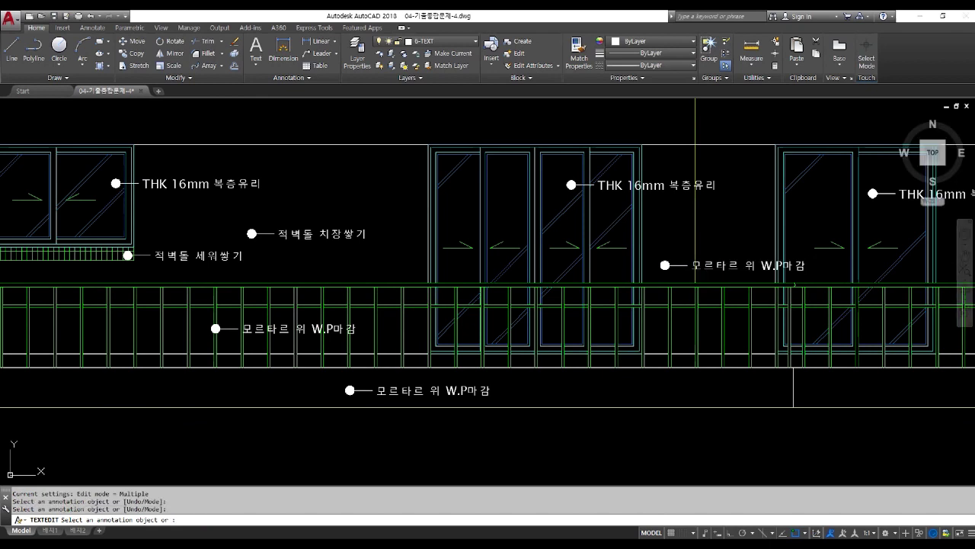
key("Escape")
key("Escape")
key("Escape")
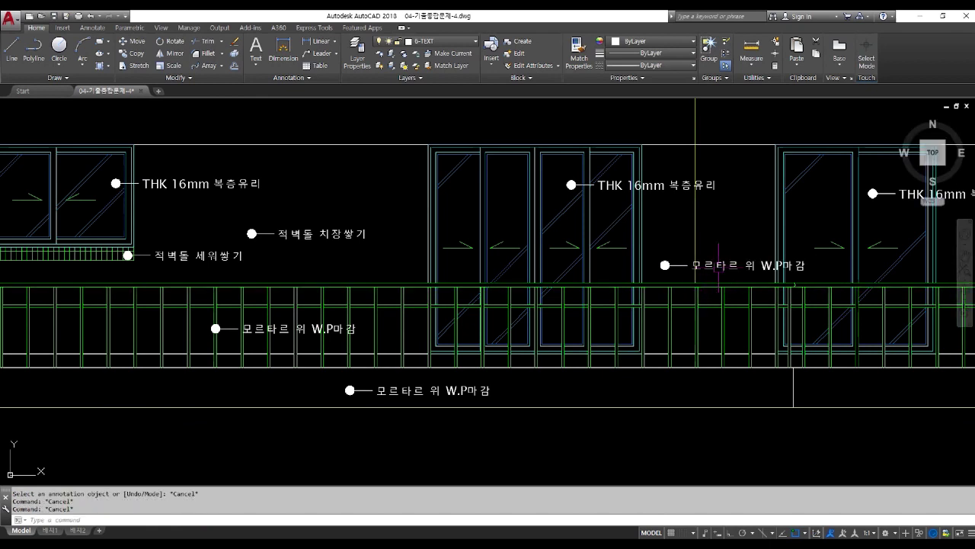
Erase the placeholder note with its dot and line on the wall between the two large windows
key("Delete")
left_click(663, 266)
key("Delete")
Copy the "적벽돌 치장쌓기" note with its dot and line horizontally, with Ortho on, onto the wall between the two large windows
type("ㅊ")
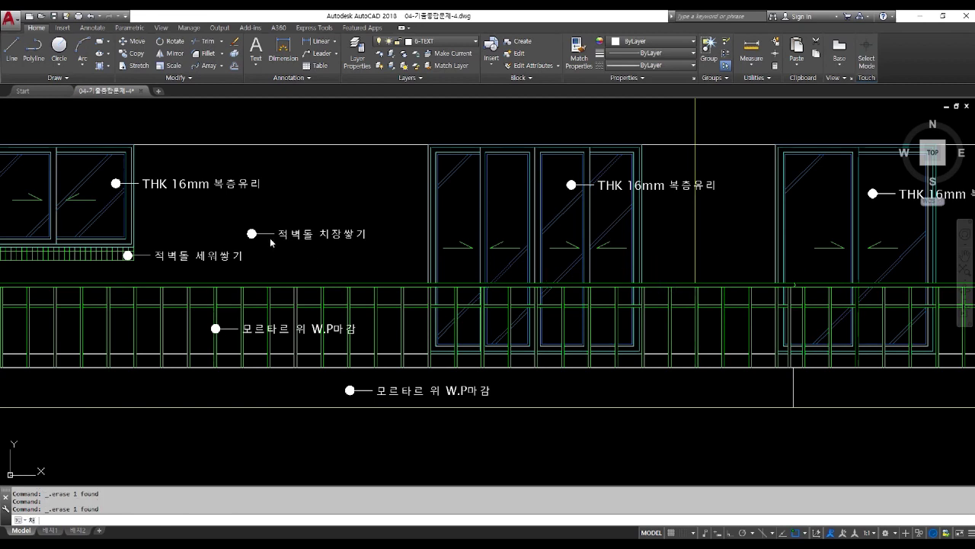
key("Return")
key("Escape")
type("co")
key("Return")
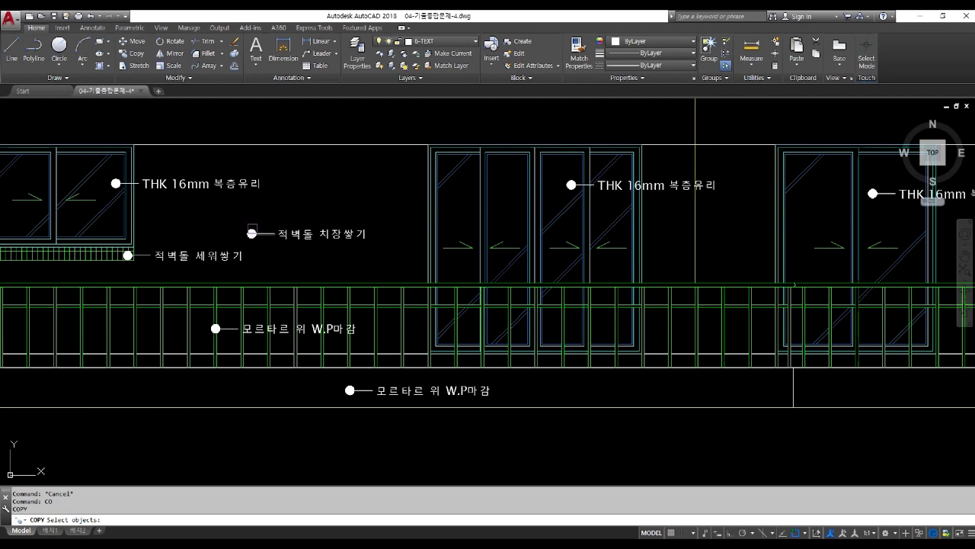
left_click(239, 216)
left_click(389, 256)
key("Return")
left_click(319, 253)
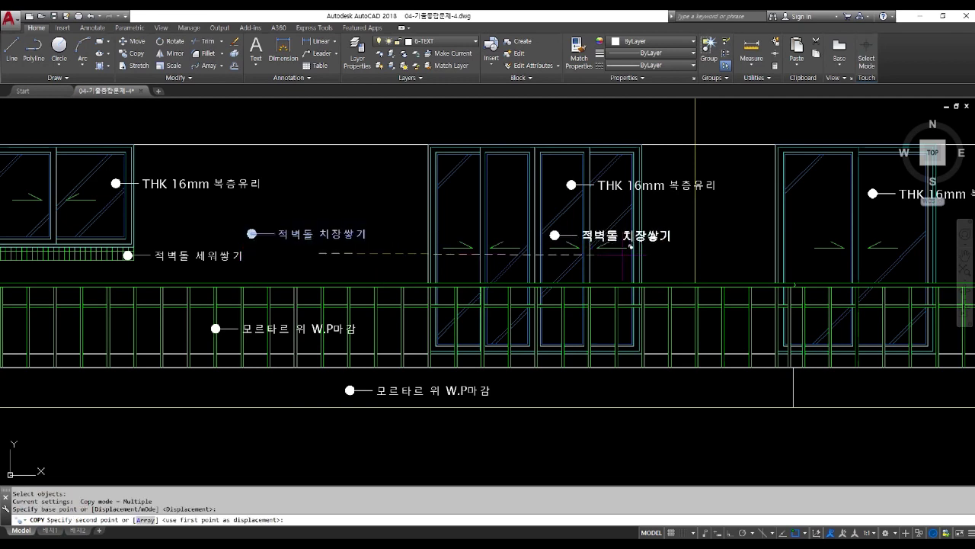
key("F8")
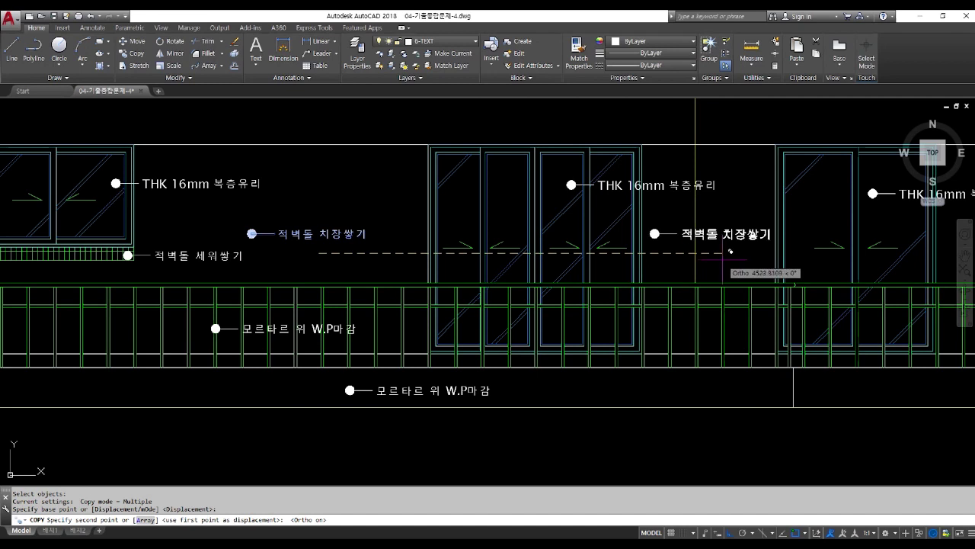
left_click(736, 250)
scroll(544, 269, "down", 5)
key("Return")
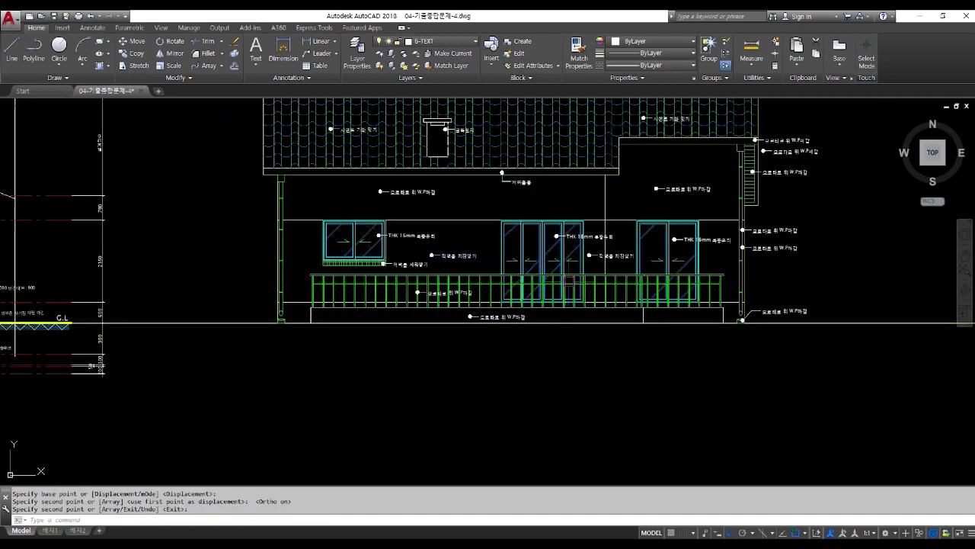
Replace the text of the railing's note with "Ø30 난간대 H : 900"
scroll(490, 308, "up", 4)
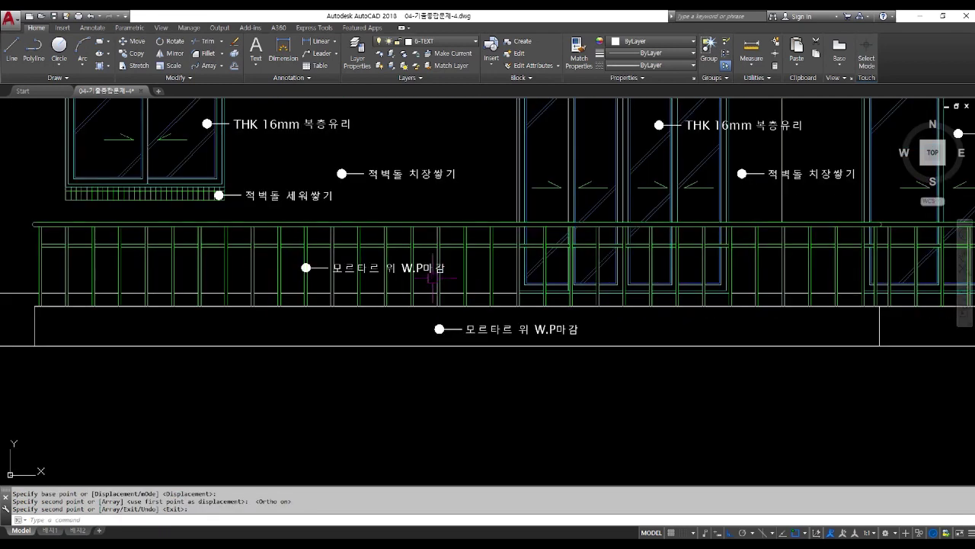
left_click(429, 294)
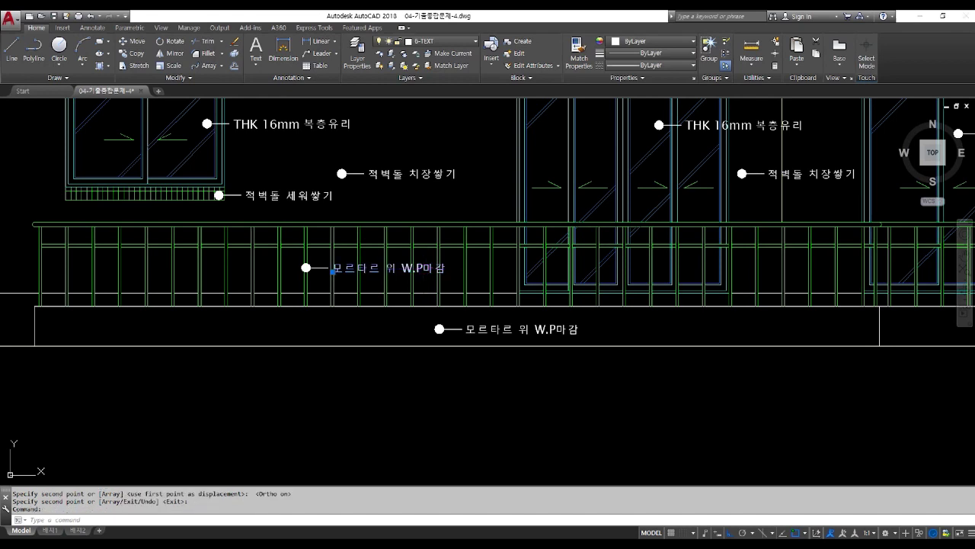
double_click(425, 272)
type("%%")
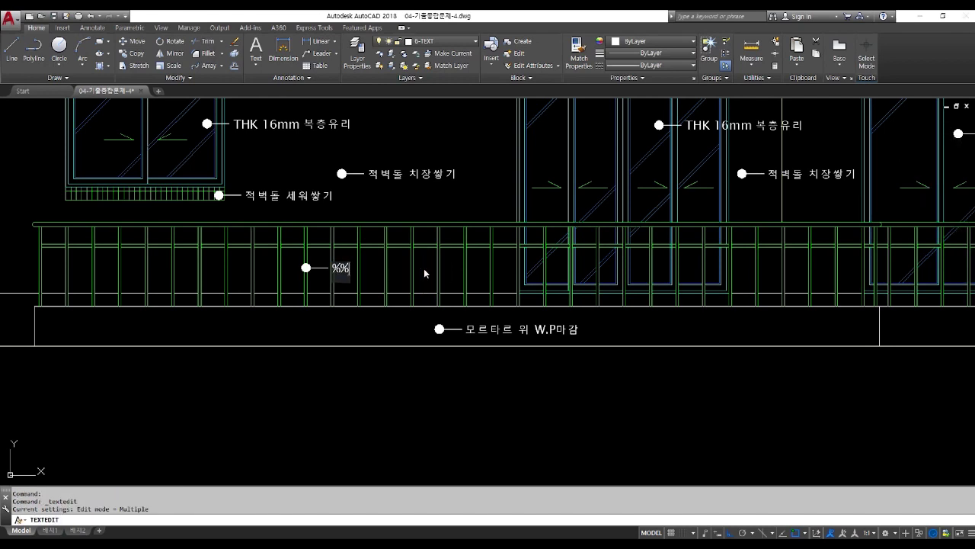
type("c30")
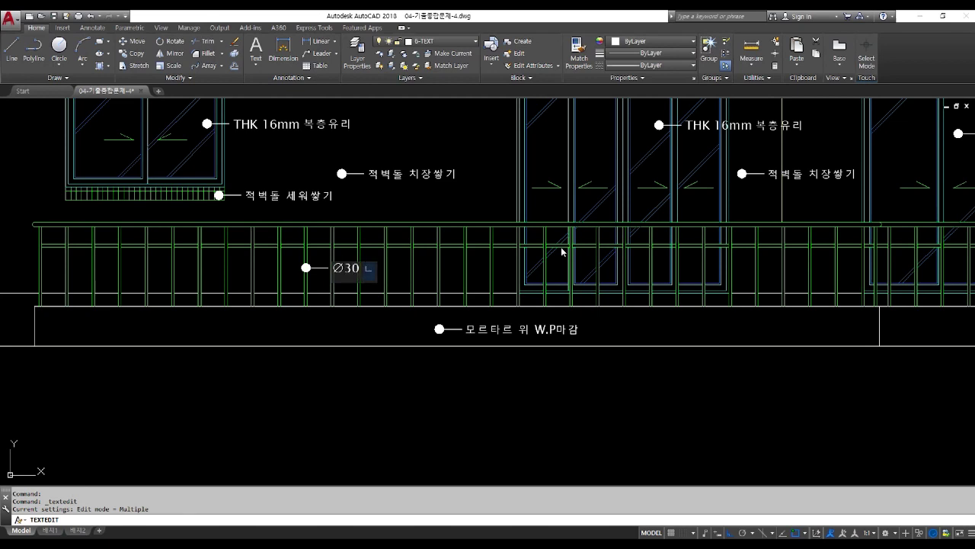
type(" 난간대 H")
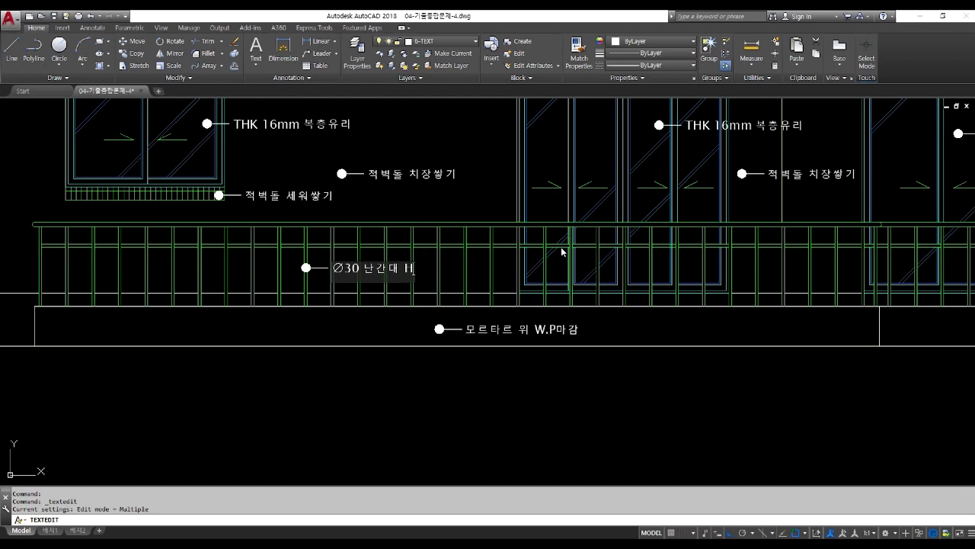
type("1")
type(" 900")
key("Return")
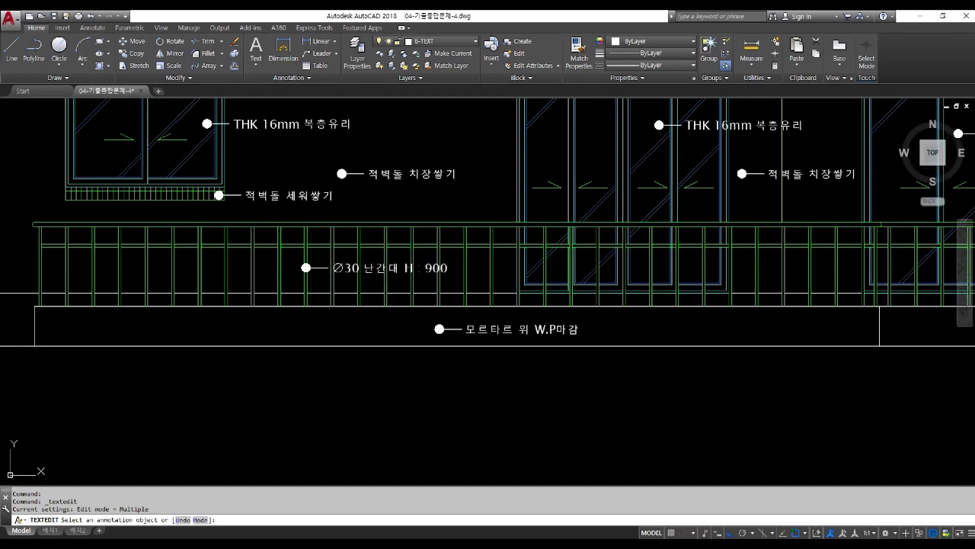
key("Escape")
key("Escape")
Replace the text of the note on the base below the railing with "외부용 자기질 타일 마감"
middle_click_drag(602, 278, 352, 353)
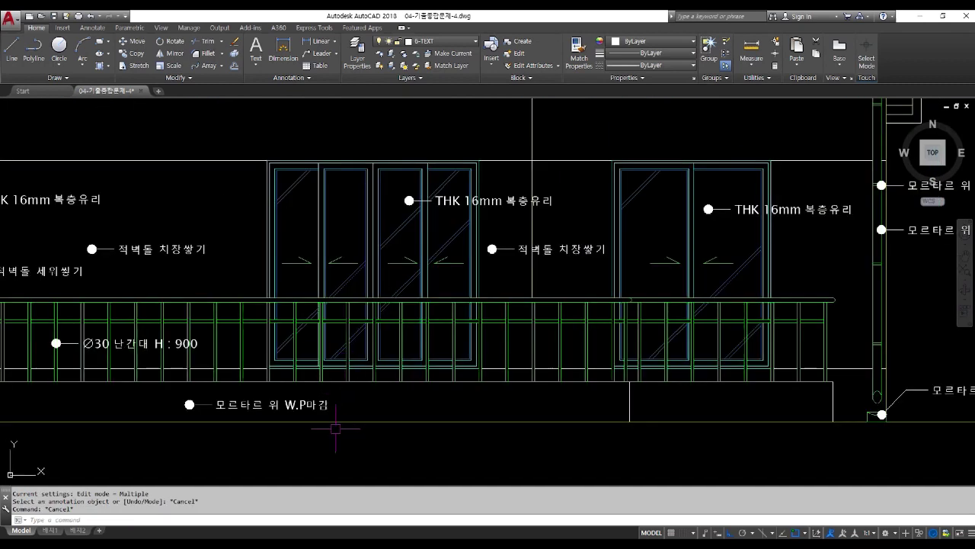
left_click(310, 405)
double_click(297, 406)
type("DHLQNDYD")
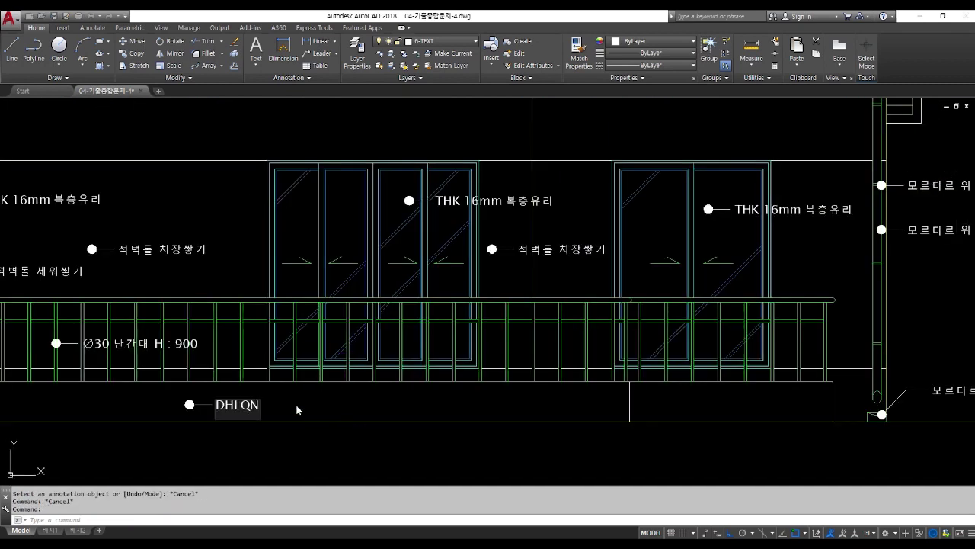
key("BackSpace")
key("BackSpace")
key("BackSpace")
key("BackSpace")
key("BackSpace")
key("BackSpace")
key("BackSpace")
key("BackSpace")
type("외")
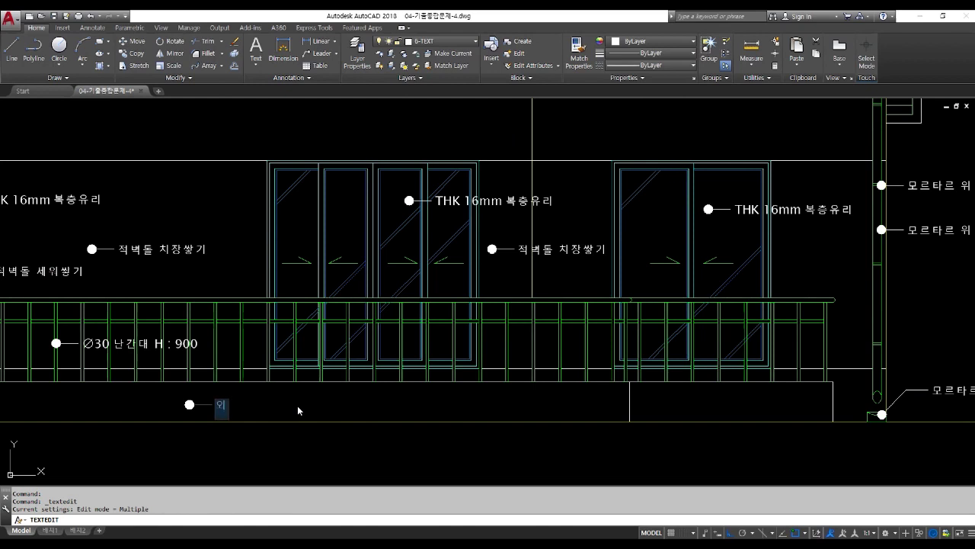
type("부용 시기질 타일 마")
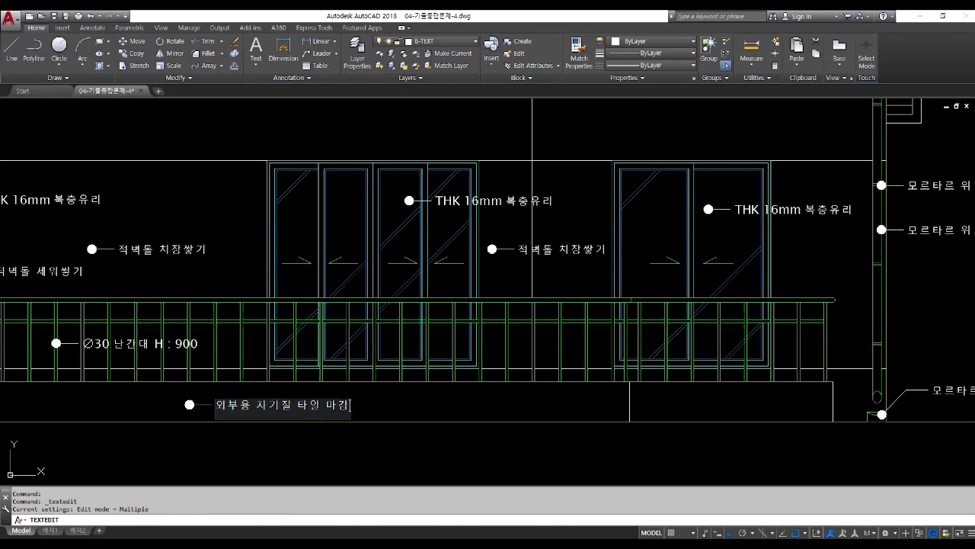
type("감")
key("Escape")
key("Escape")
key("Escape")
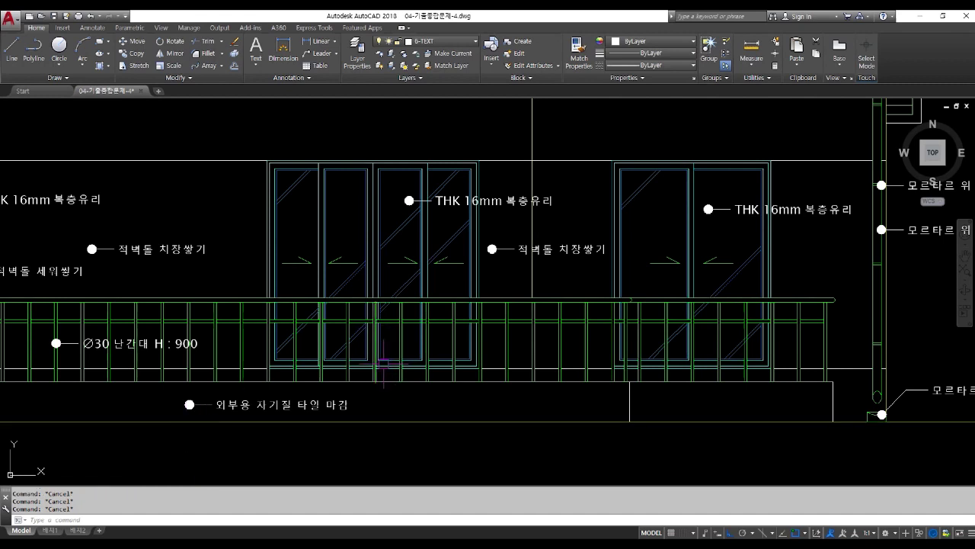
Replace the text of the note at the foot of the downpipe with "낙수받이"
scroll(378, 352, "down", 2)
scroll(525, 357, "down", 2)
scroll(585, 353, "up", 2)
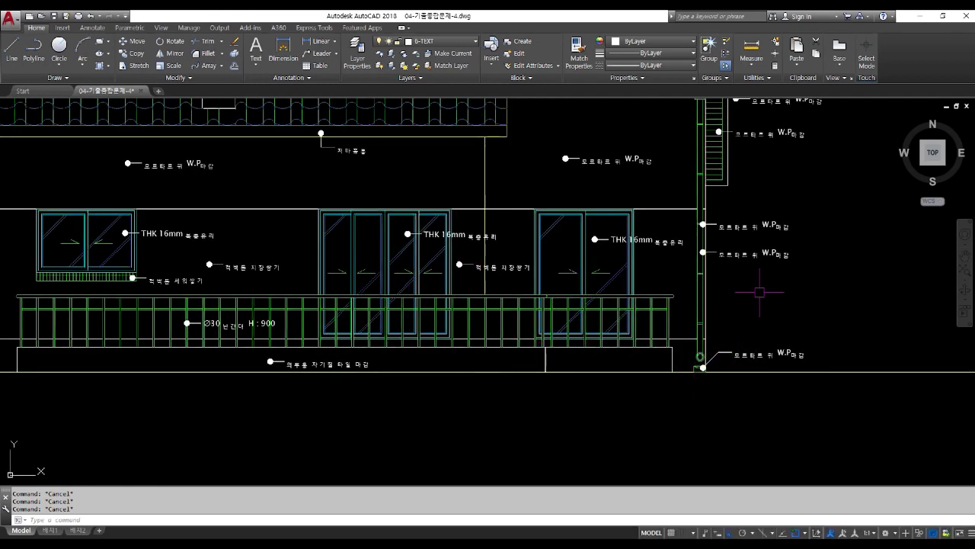
scroll(758, 332, "up", 2)
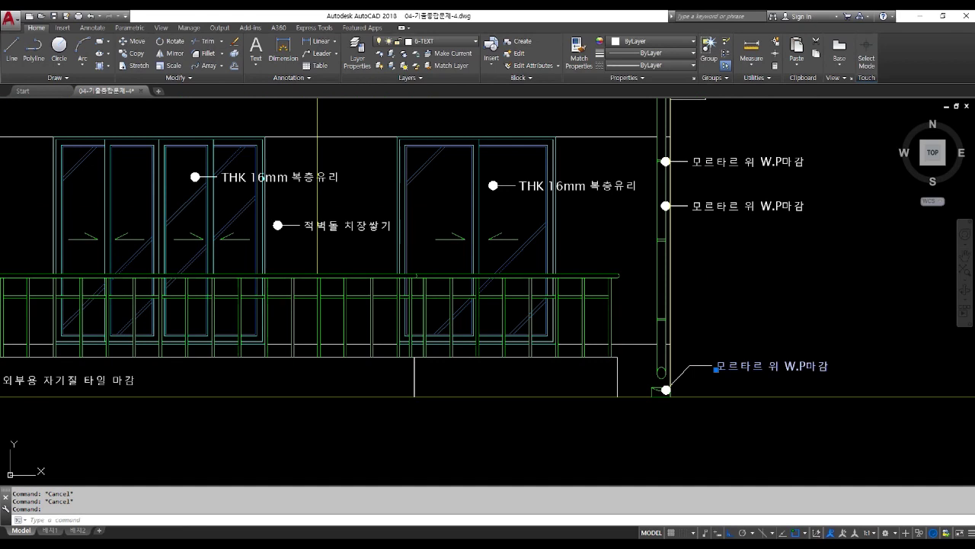
double_click(716, 367)
type("낙")
type("수받이")
key("Return")
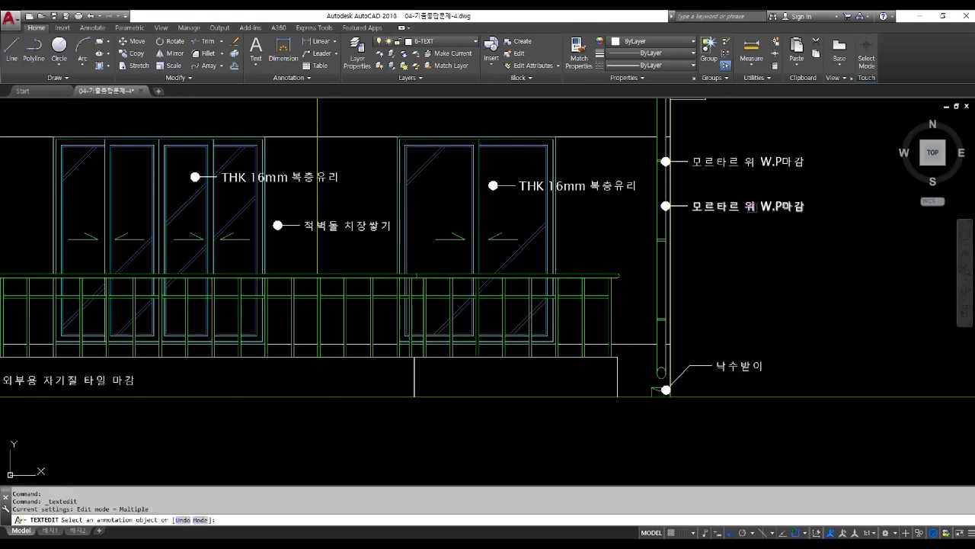
Replace the text of the lower note beside the downpipe with "Ø100 선홈통", using the diameter symbol code
left_click(735, 202)
type("%%ㅊ")
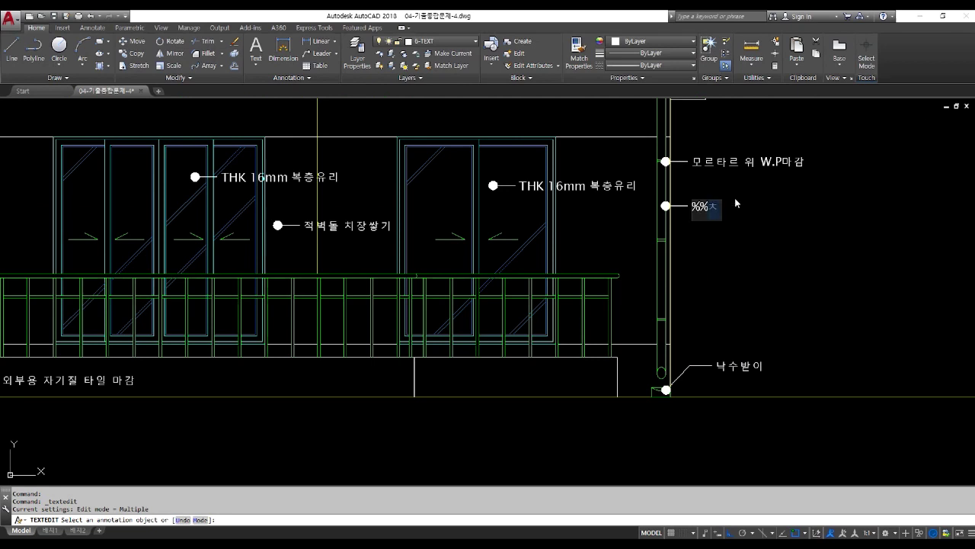
key("BackSpace")
type("c10")
type("0")
left_click(751, 188)
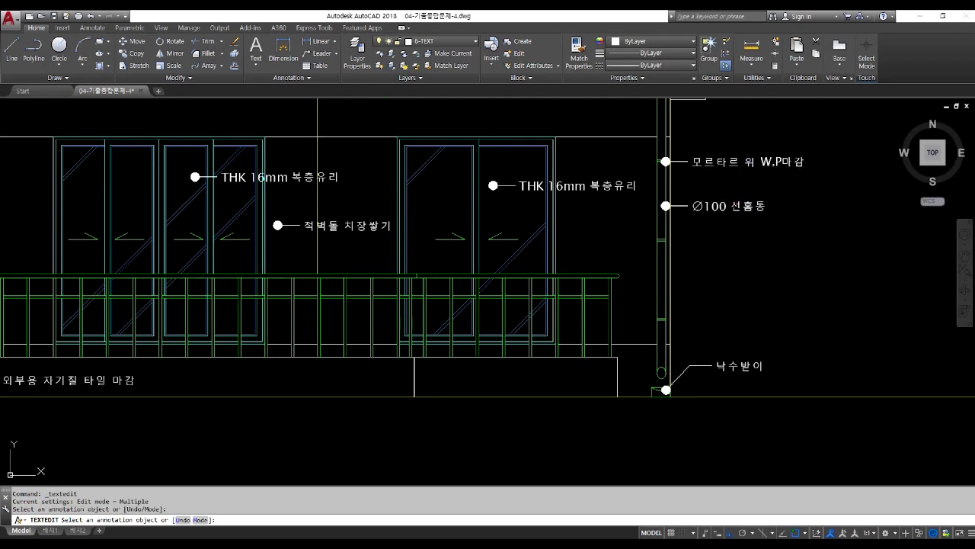
left_click(745, 160)
type("홈통걸")
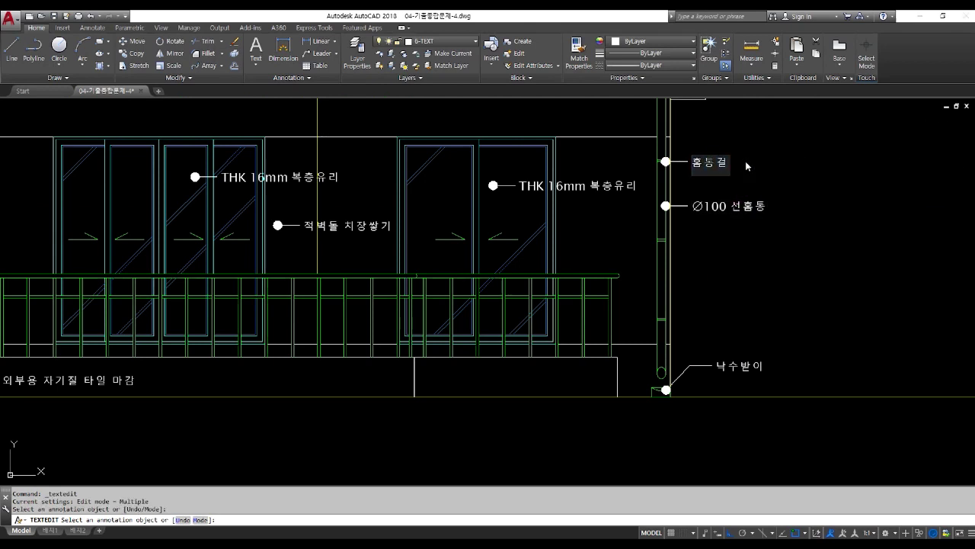
type("잇시")
type(" @900")
key("Return")
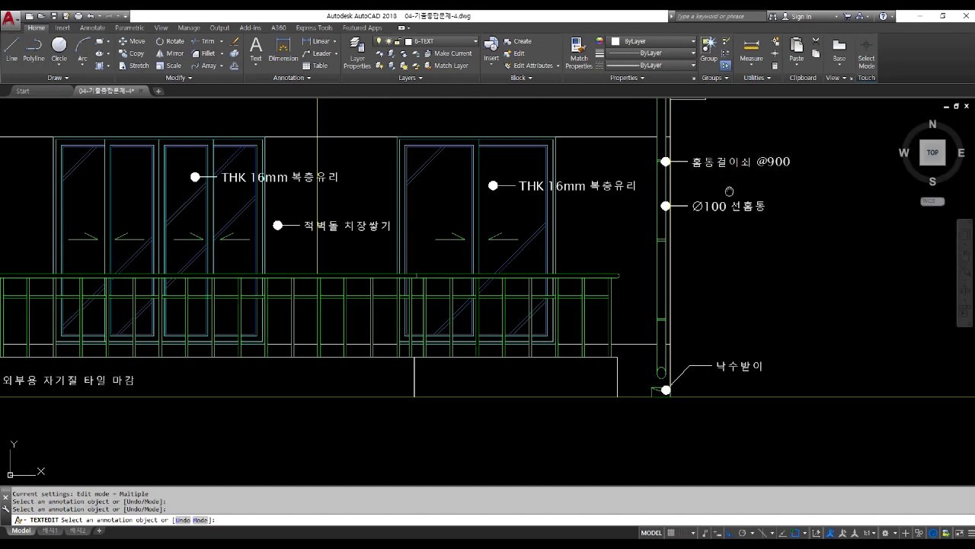
Replace the text of the note on the horizontally lined strip below the eave with "처마반자설치"
middle_click_drag(729, 191, 714, 310)
middle_click_drag(726, 135, 701, 205)
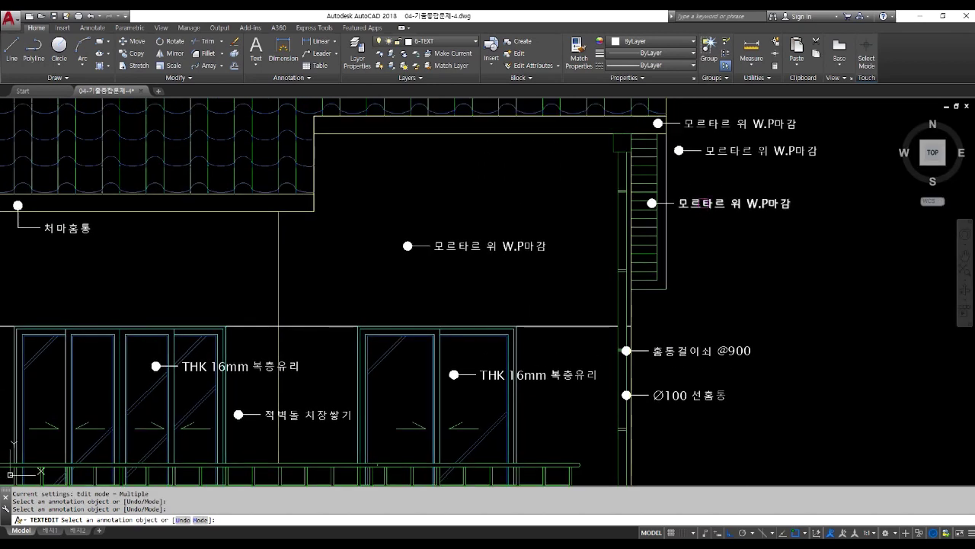
left_click(704, 206)
type("첨")
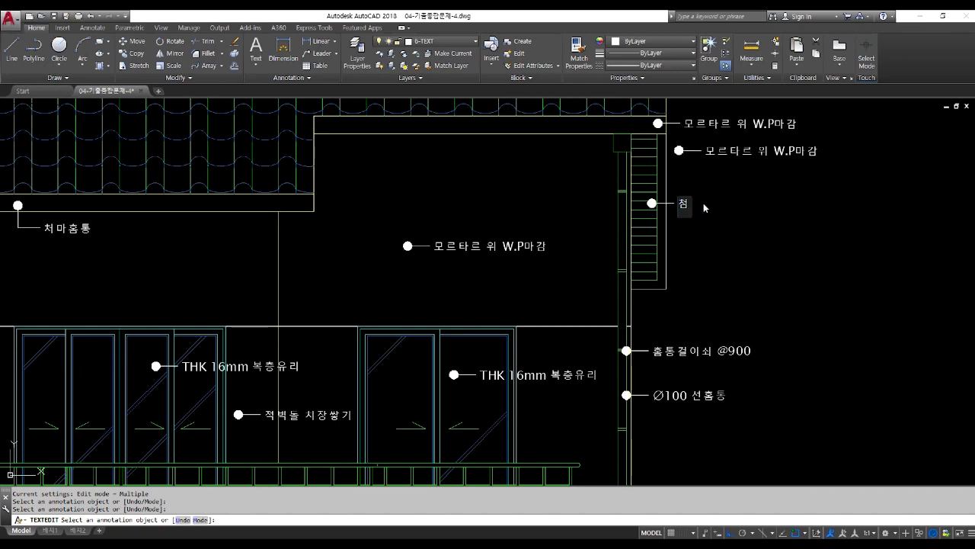
type("처맙")
type("반자설치")
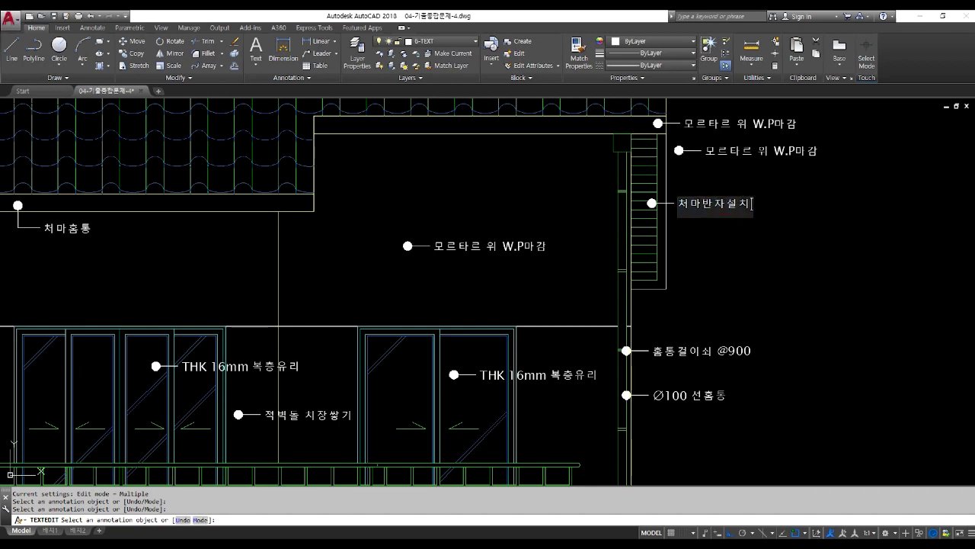
key("Return")
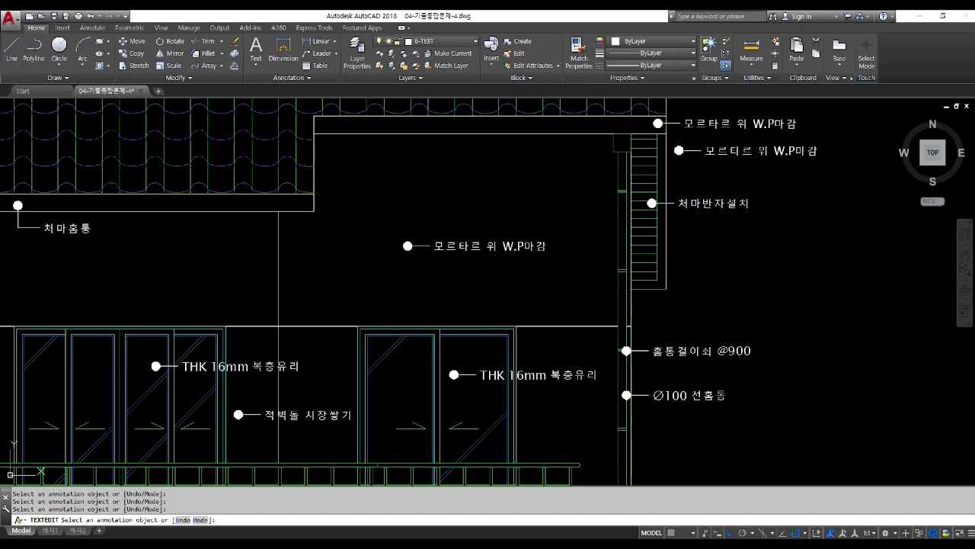
Replace the text of the note just above the "처마반자설치" note with "모임홈통"
left_click(735, 150)
key("BackSpace")
type("모임홈ㄷ")
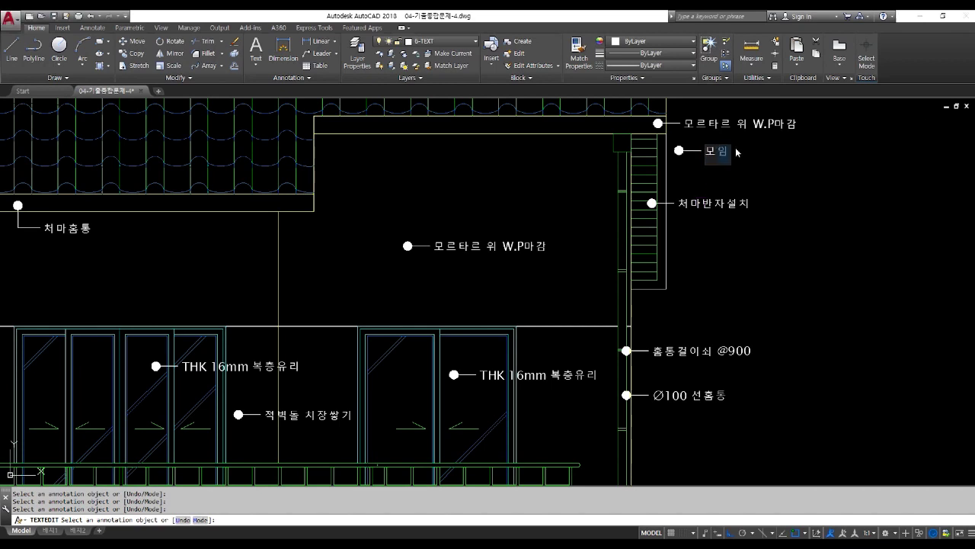
key("Return")
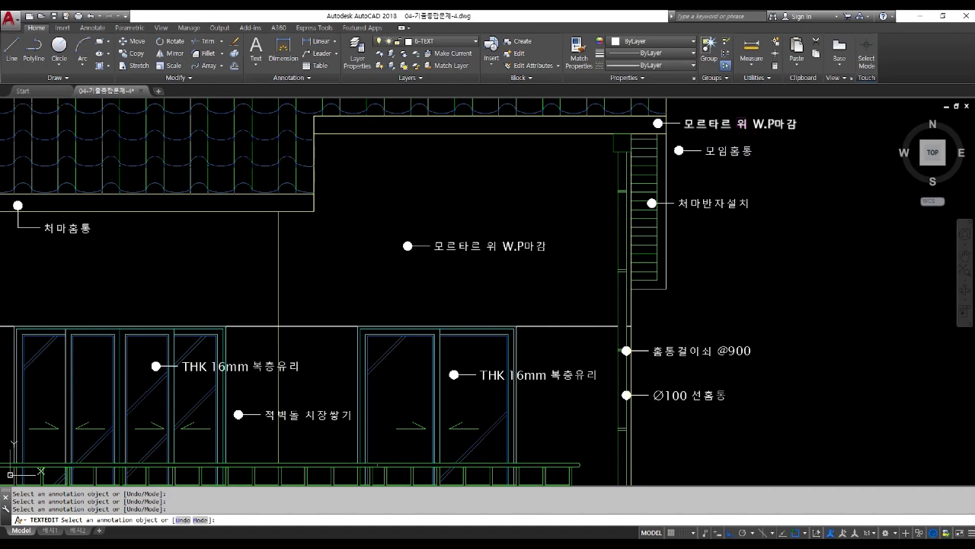
Replace the text of the note at the end of the upper eave with "처마홈통" and finish text editing
left_click(743, 125)
type("처마홈")
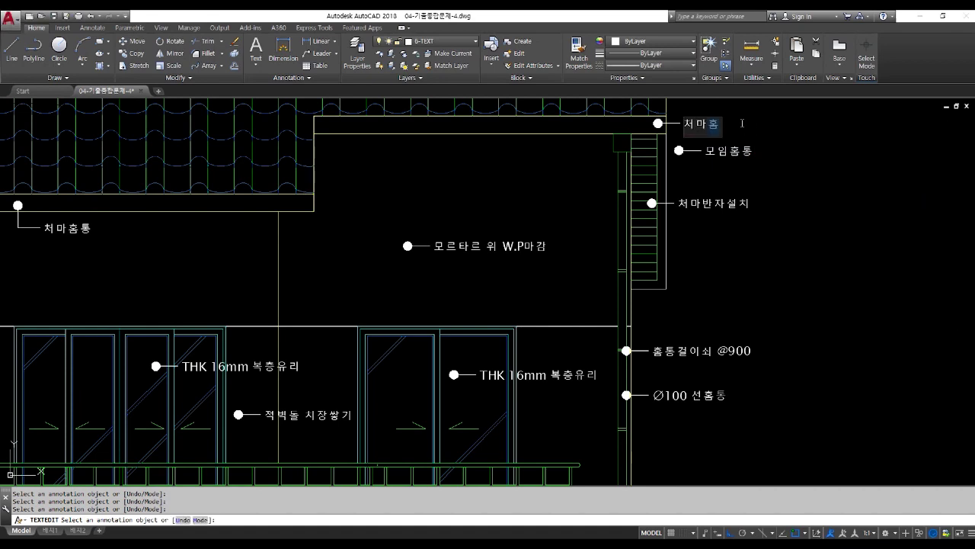
type("ㅇ")
key("Return")
key("Escape")
key("Escape")
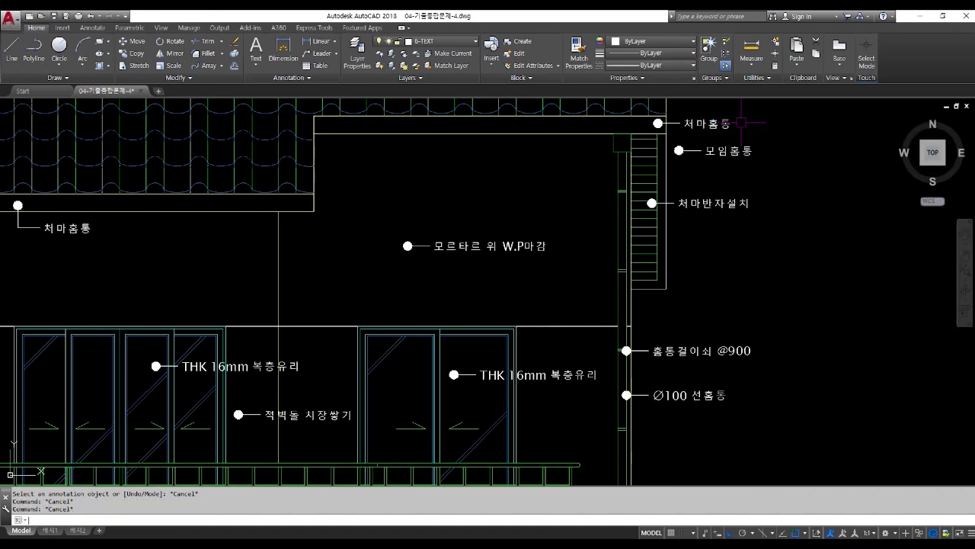
Move the "모임홈통" note with its dot and line slightly straight down, midway between the neighbouring notes
key("Escape")
type("M")
key("Return")
scroll(714, 159, "up", 2)
left_click(718, 159)
left_click(664, 137)
key("Return")
left_click(736, 163)
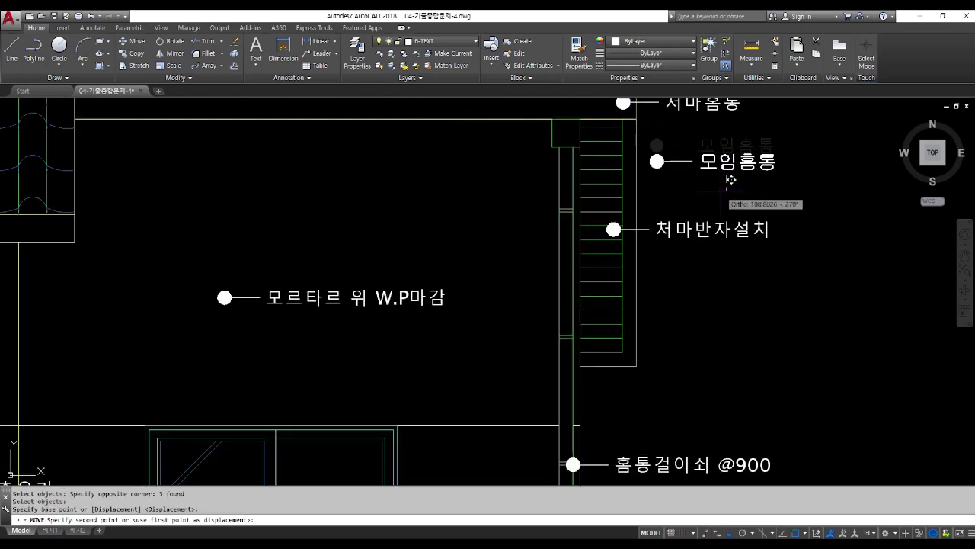
left_click(698, 195)
With Ortho off, move only the dot of the "모임홈통" note onto the small box atop the downpipe
type("M")
key("Return")
key("F8")
left_click(657, 168)
key("Return")
left_click(842, 344)
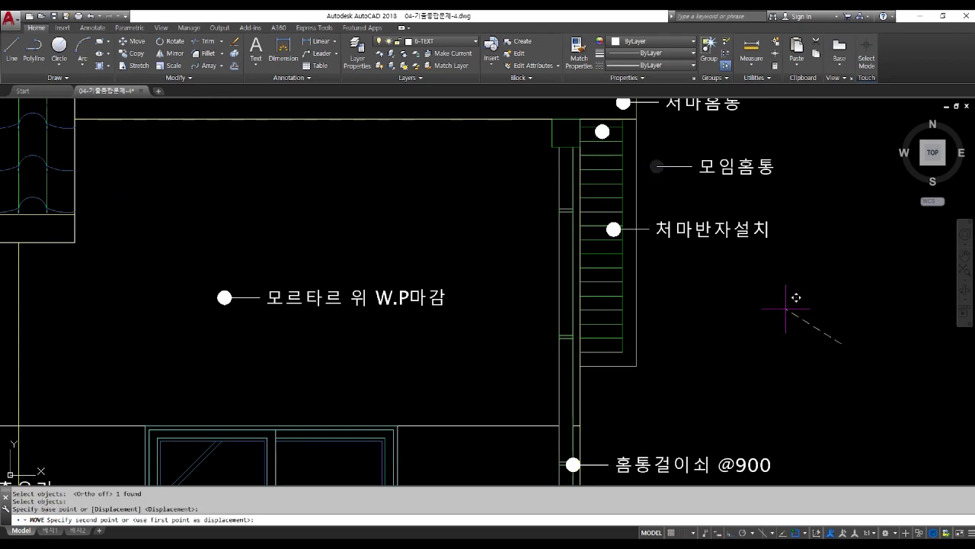
left_click(755, 307)
Draw a leader line joining the "모임홈통" note's short line to its dot on the downpipe box
type("L")
key("Return")
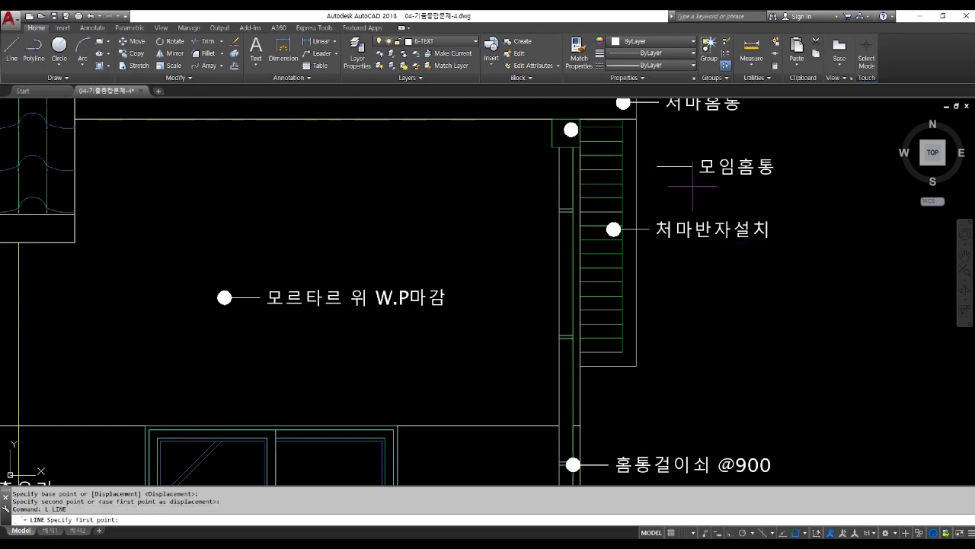
Draw the sloping leader line from the 모임홈통 label's horizontal leader to the dot at the top of the downpipe
left_click(655, 164)
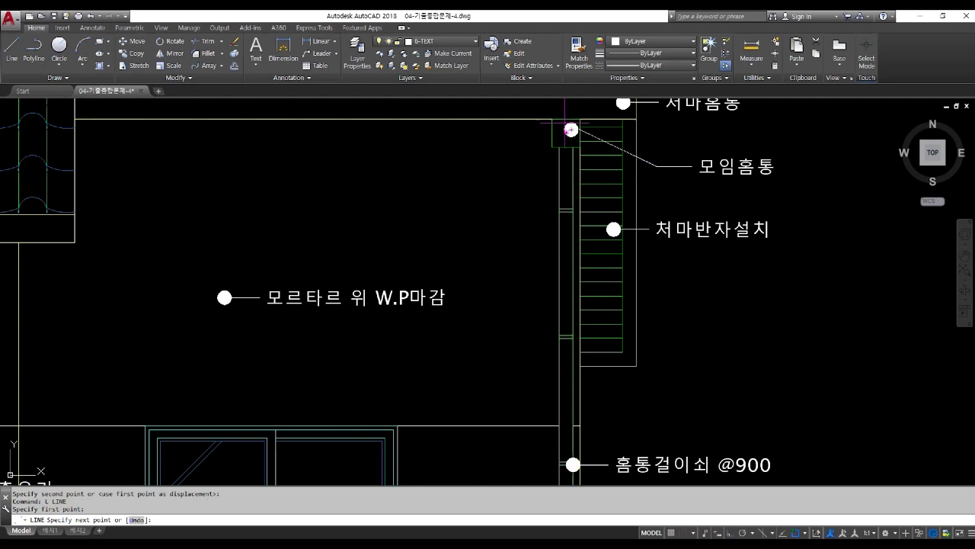
left_click(570, 129)
key("Return")
Copy the 처마홈통 label with its bent leader and dot from the lower eave to the raised eave at the right of the elevation
scroll(570, 129, "down", 5)
middle_click_drag(637, 209, 638, 259)
middle_click_drag(567, 221, 591, 241)
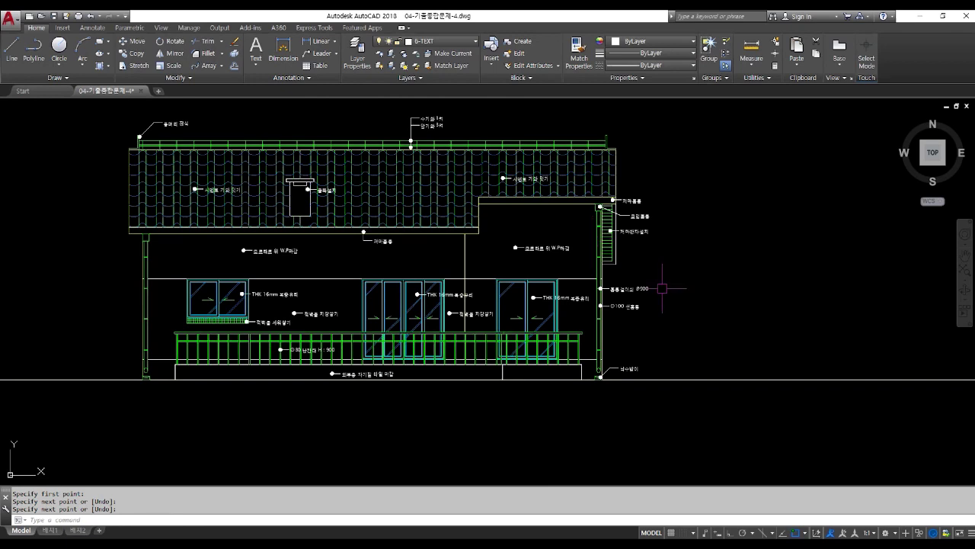
type("co")
key("Return")
scroll(362, 234, "up", 8)
left_click(345, 206)
left_click(560, 312)
key("Return")
scroll(358, 301, "down", 7)
left_click(380, 318)
left_click(634, 270)
key("Return")
scroll(643, 252, "down", 2)
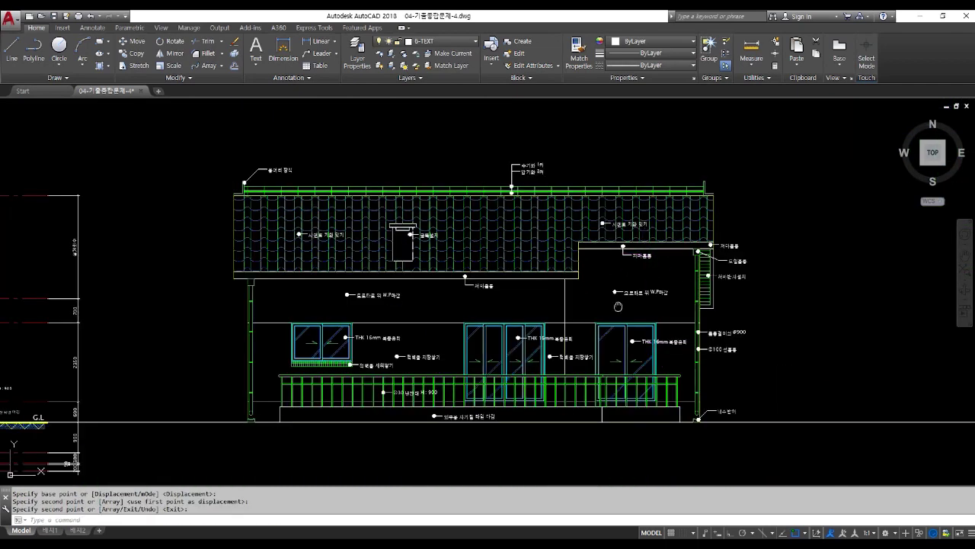
scroll(642, 350, "down", 3)
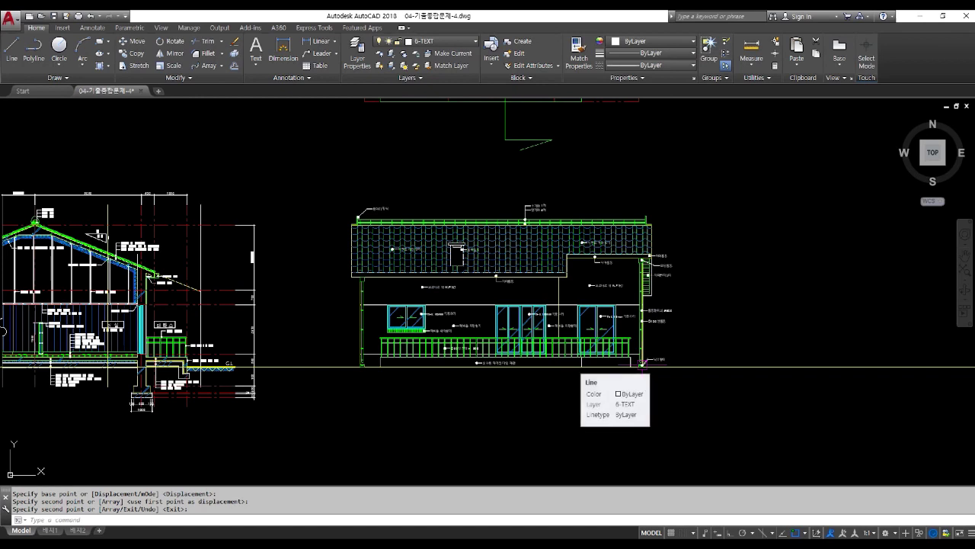
key("Return")
scroll(666, 326, "up", 4)
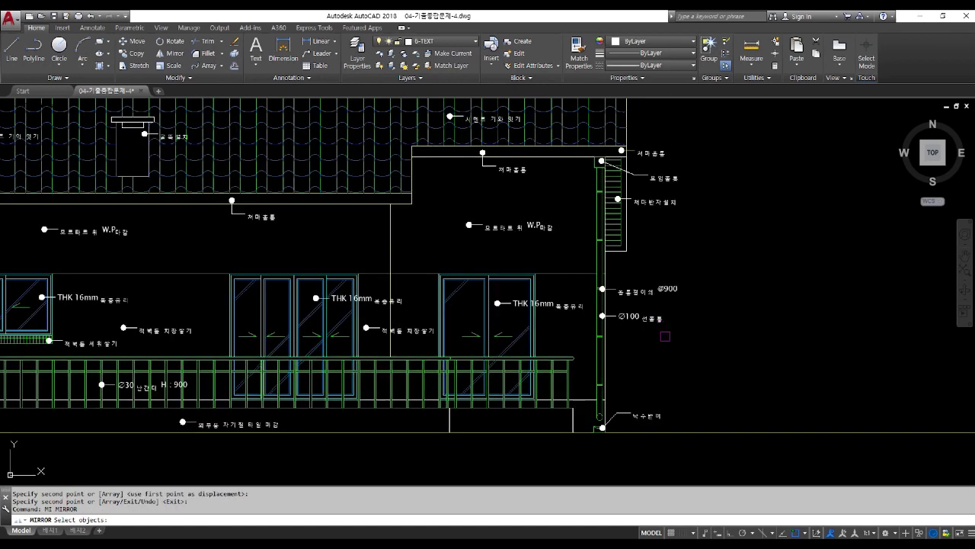
left_click(664, 335)
left_click(613, 283)
scroll(604, 289, "up", 6)
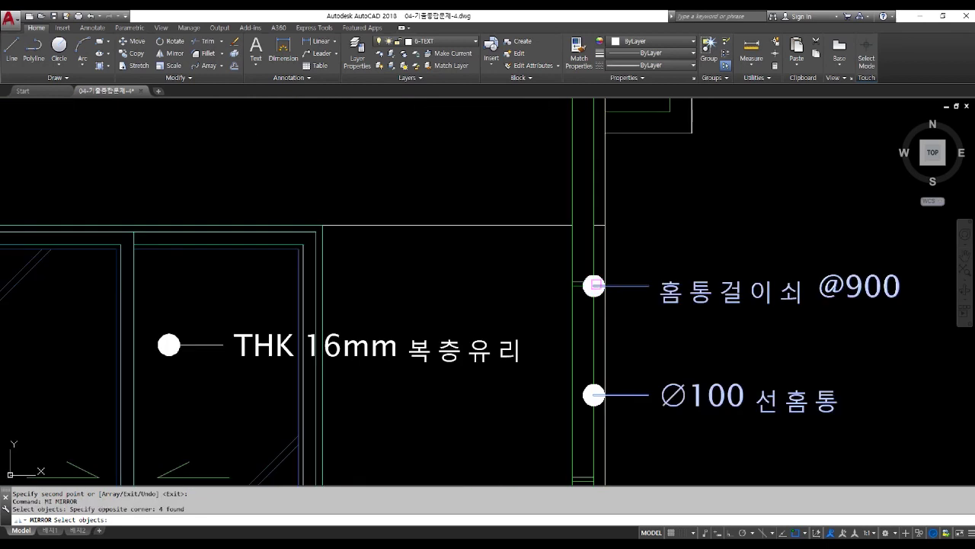
left_click(593, 286)
left_click(594, 395)
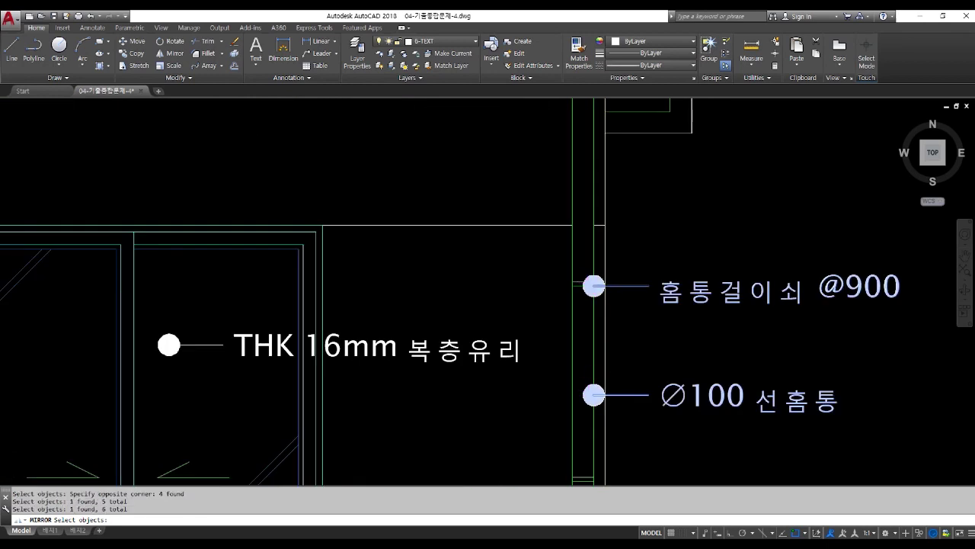
scroll(599, 411, "down", 4)
left_click(675, 204)
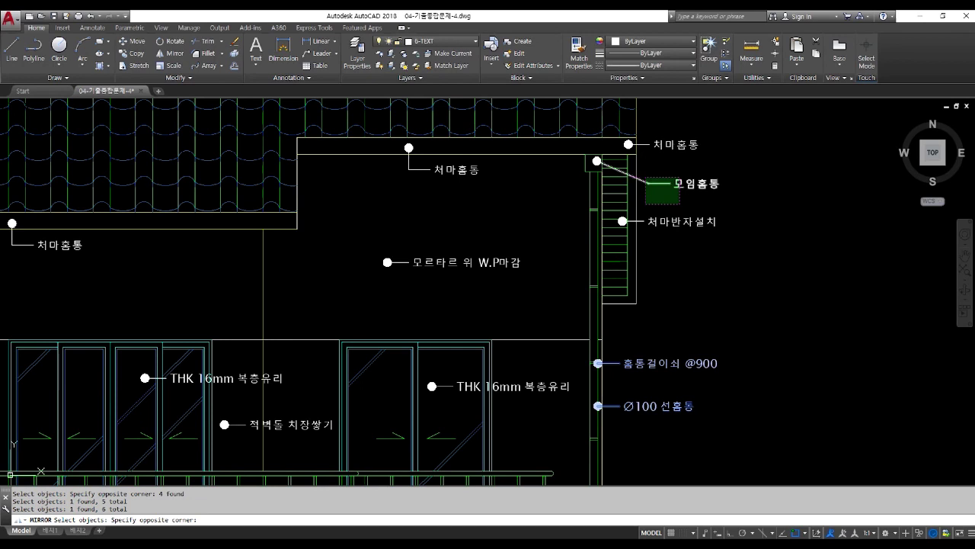
left_click(610, 157)
scroll(610, 157, "up", 3)
left_click(638, 167)
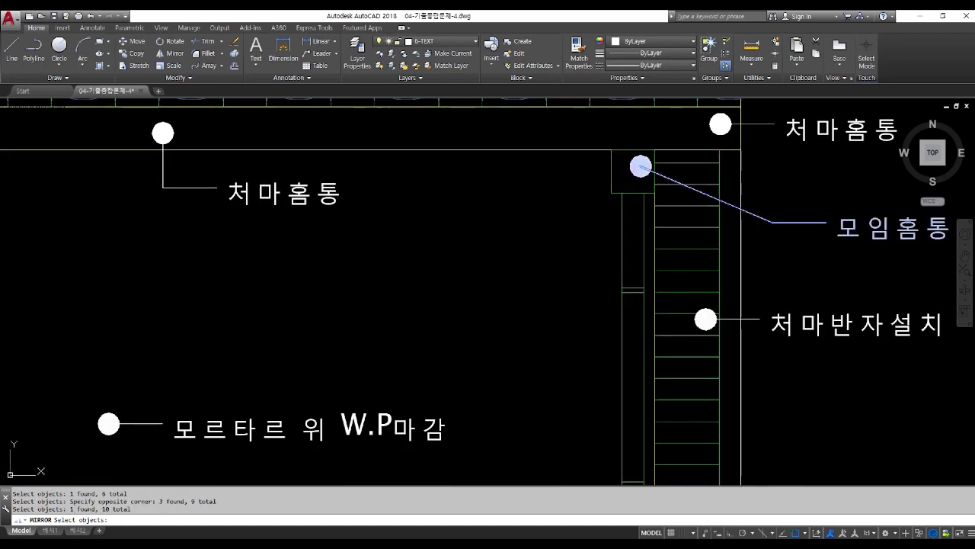
left_click(806, 167)
left_click(730, 106)
left_click(571, 149)
scroll(571, 145, "down", 4)
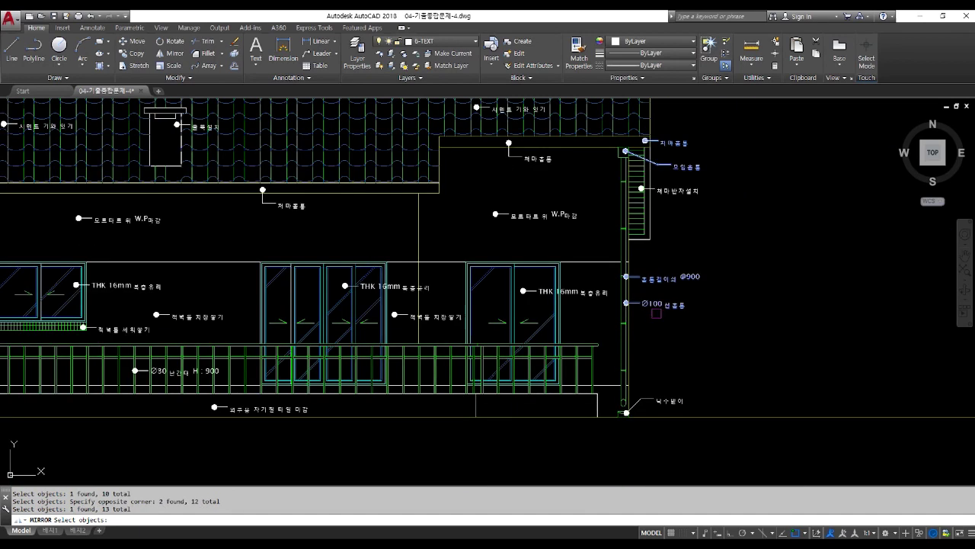
scroll(667, 398, "up", 5)
middle_click_drag(665, 411, 646, 230)
left_click(654, 315)
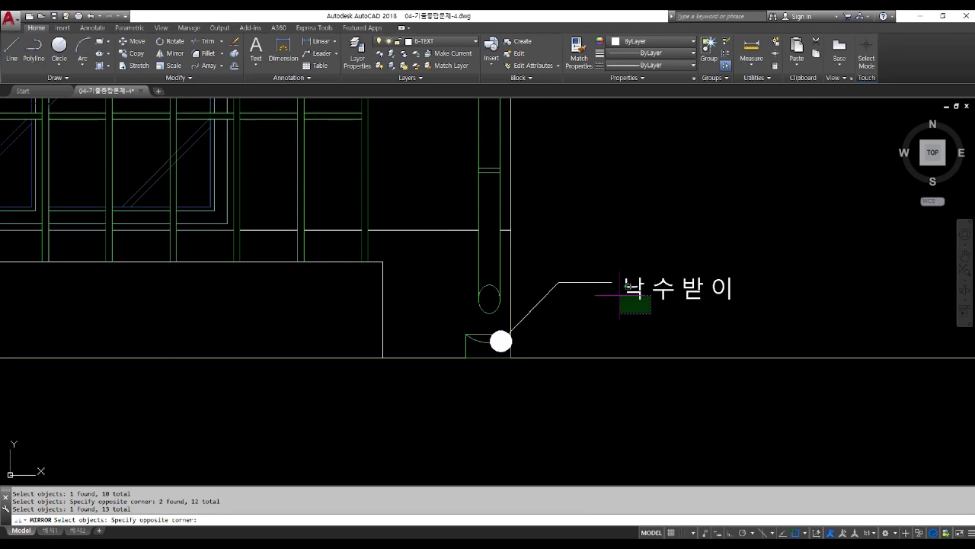
left_click(560, 242)
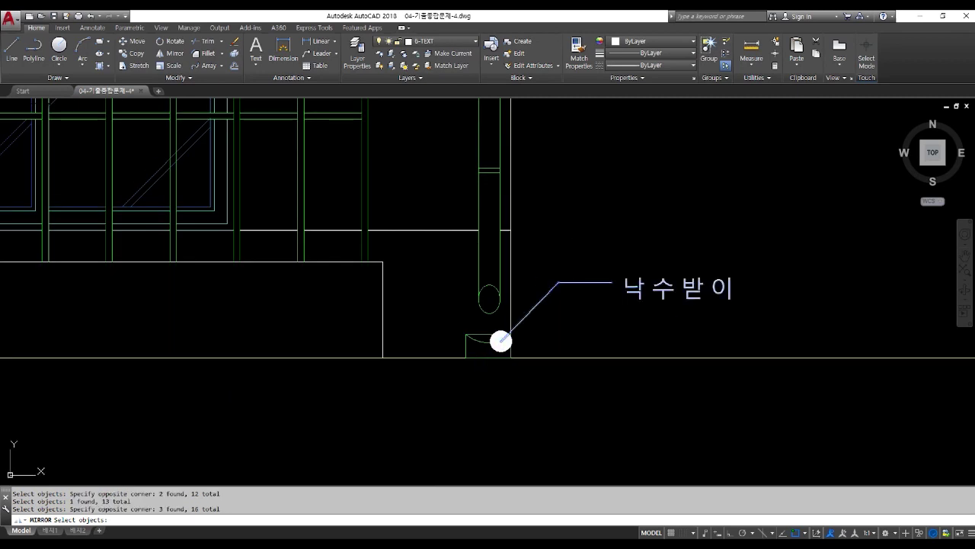
left_click(497, 350)
scroll(640, 366, "down", 5)
key("Return")
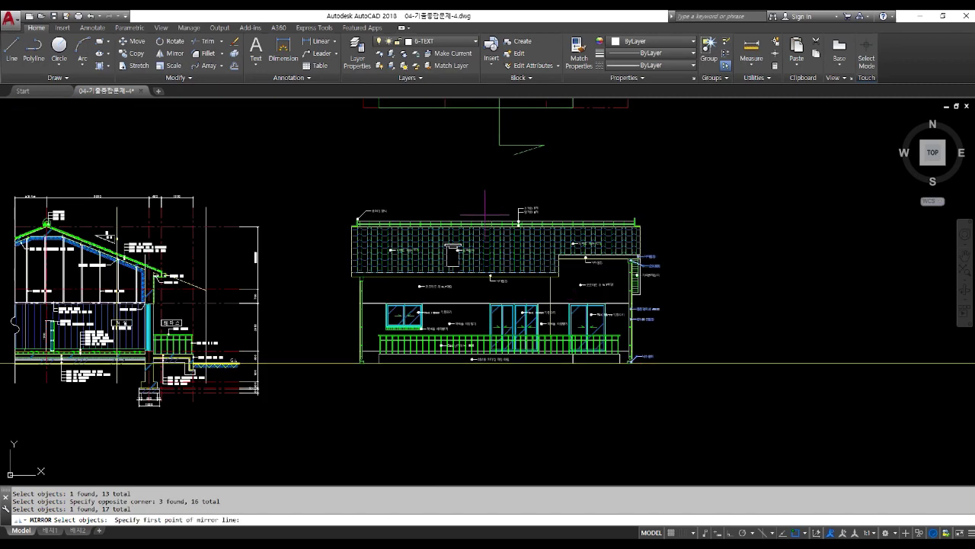
scroll(492, 224, "up", 4)
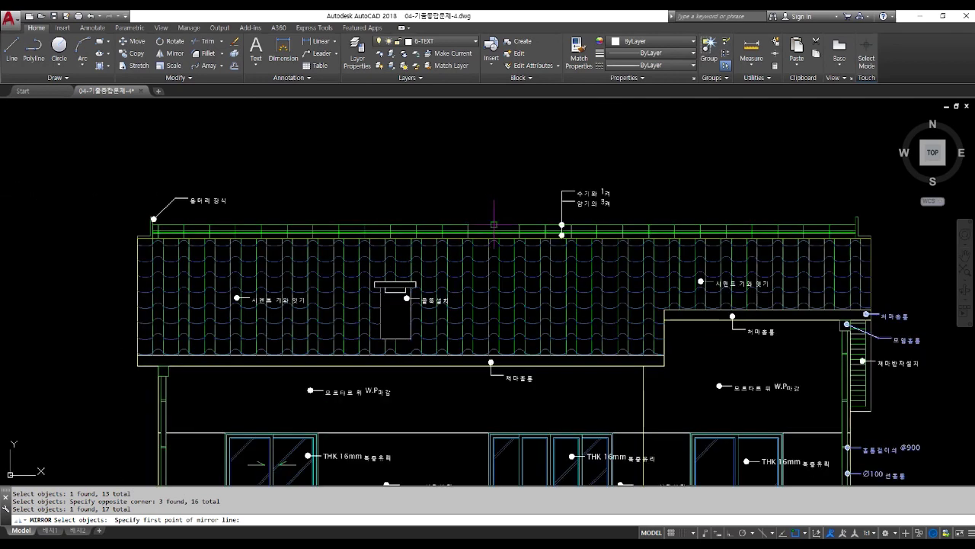
left_click(503, 225)
scroll(504, 225, "down", 4)
key("F8")
left_click(490, 191)
key("Return")
Move the mirrored 처마홈통 and 모임홈통 labels with leaders and dots straight down to the left eave gutter and the top of the downpipe
type("m")
key("Return")
scroll(358, 263, "up", 6)
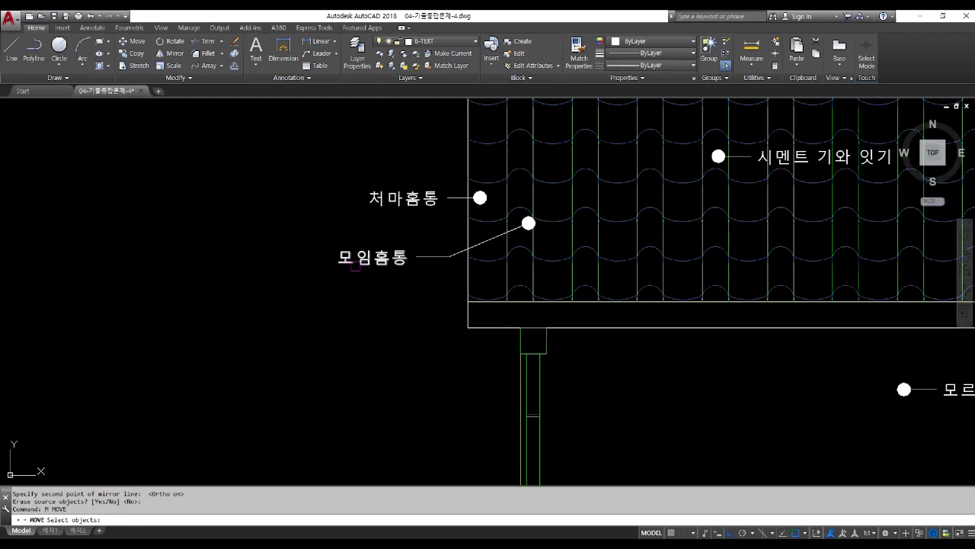
left_click_drag(449, 283, 341, 168)
scroll(343, 171, "up", 2)
left_click(561, 207)
left_click(567, 210)
left_click(667, 283)
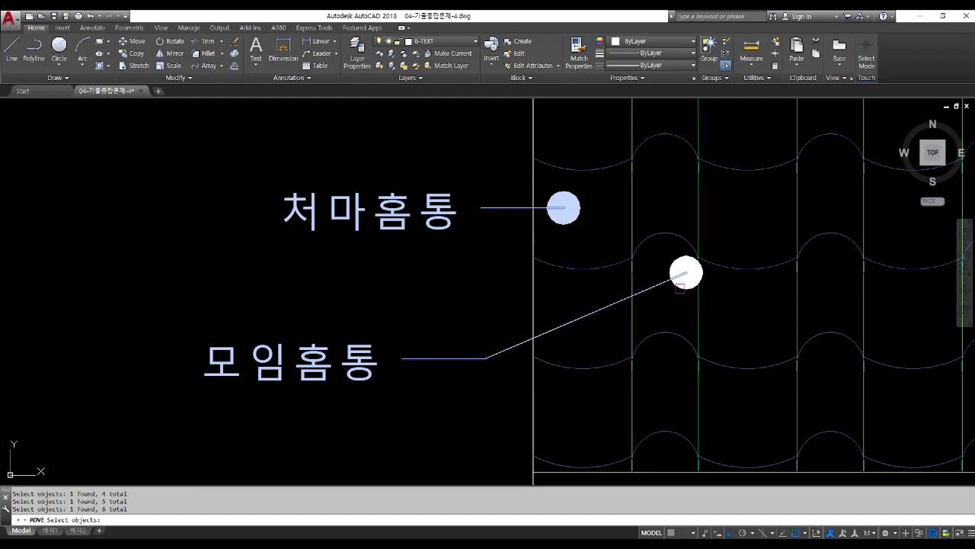
left_click(685, 272)
scroll(670, 276, "down", 6)
key("Return")
left_click(382, 178)
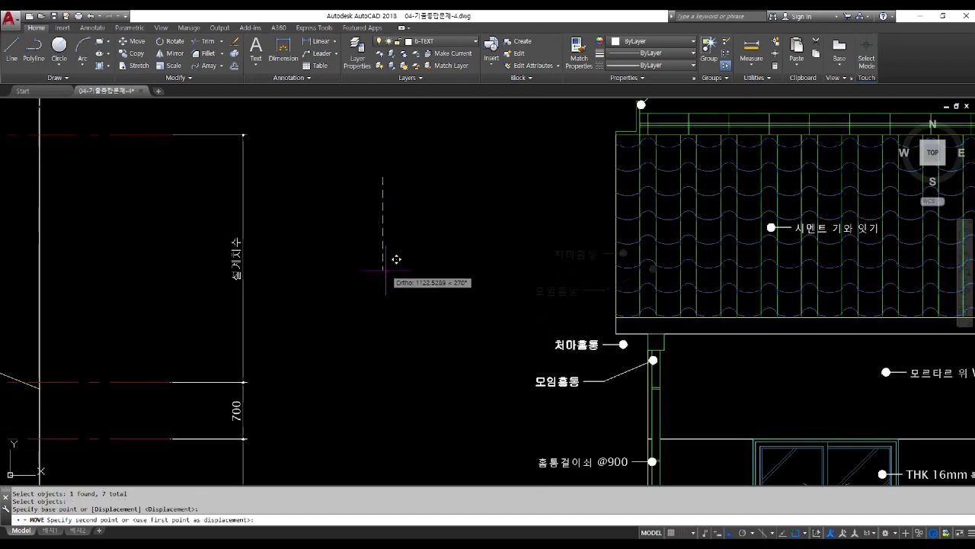
left_click(398, 243)
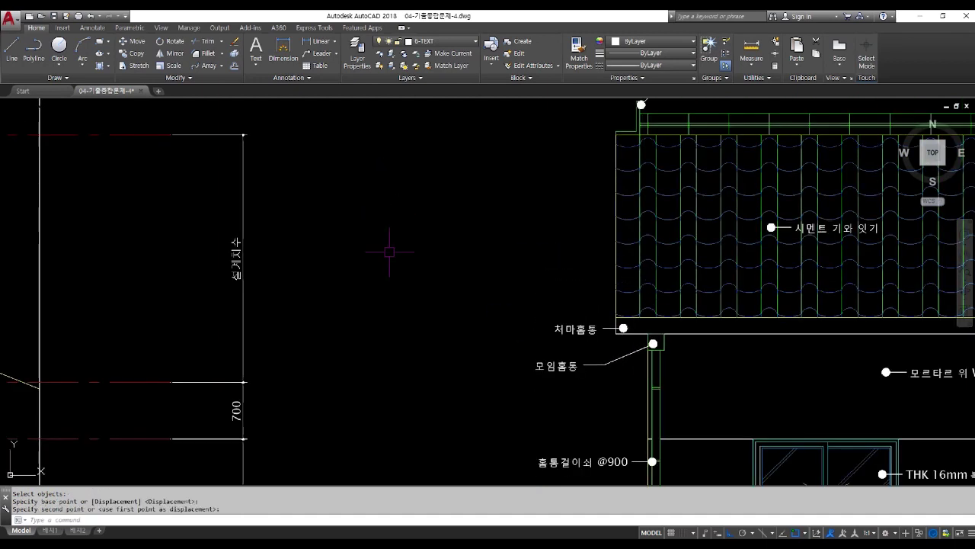
Stretch the left 모임홈통 label and its leader horizontally toward the building, keeping the dot in place
type("s")
key("Return")
left_click(621, 395)
left_click(513, 346)
key("Return")
left_click(417, 361)
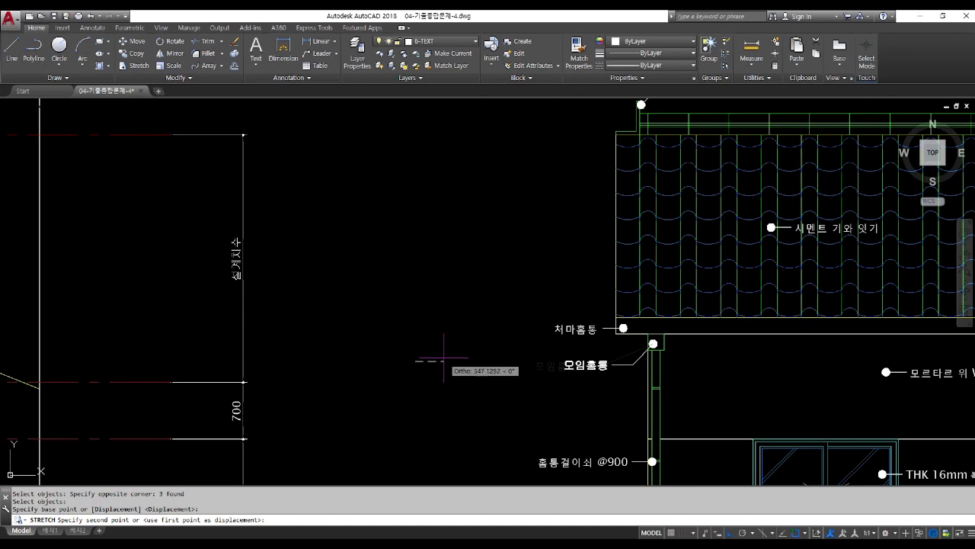
left_click(441, 356)
Erase the entire section drawing beside the elevation
scroll(385, 326, "down", 5)
middle_click_drag(385, 326, 307, 273)
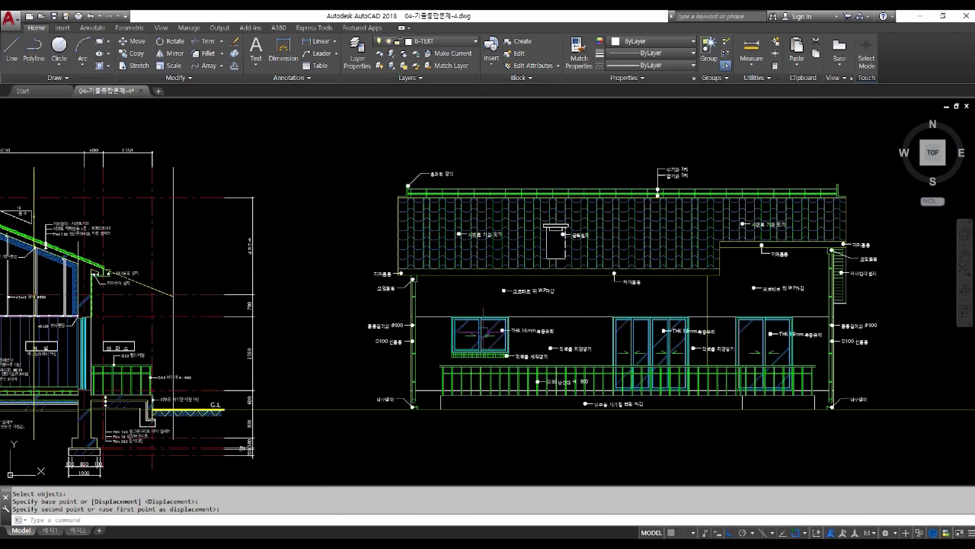
middle_click_drag(491, 346, 419, 350)
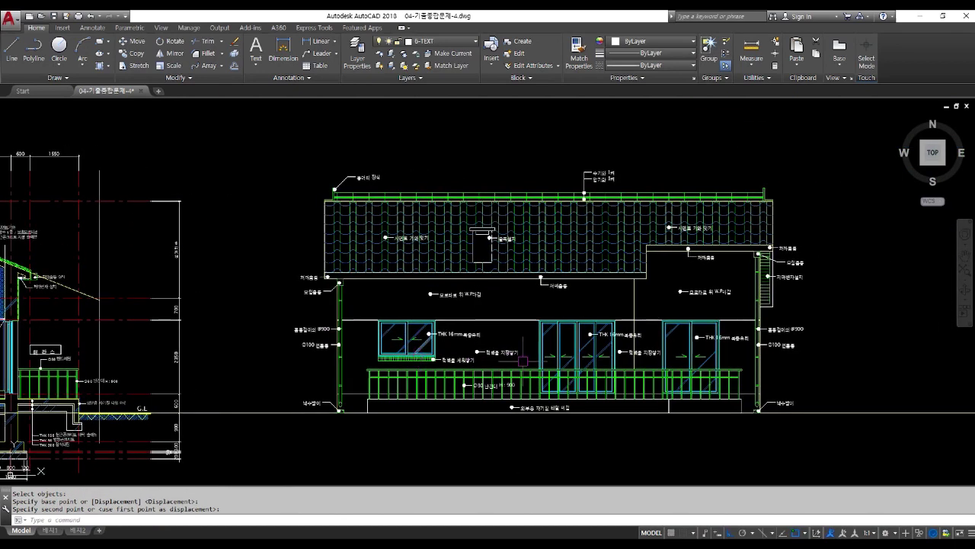
scroll(532, 330, "down", 2)
scroll(533, 330, "down", 2)
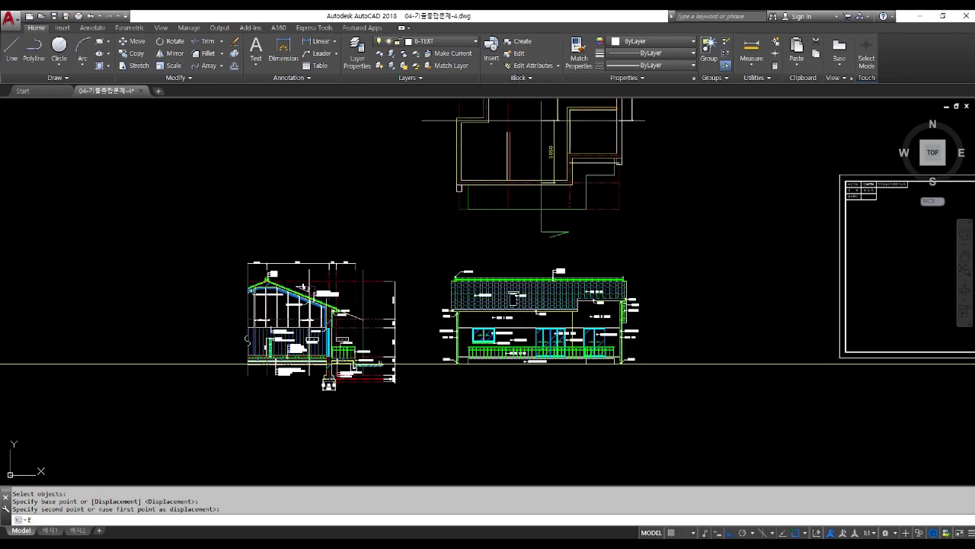
type("e")
key("Return")
left_click(211, 212)
left_click(412, 415)
key("Return")
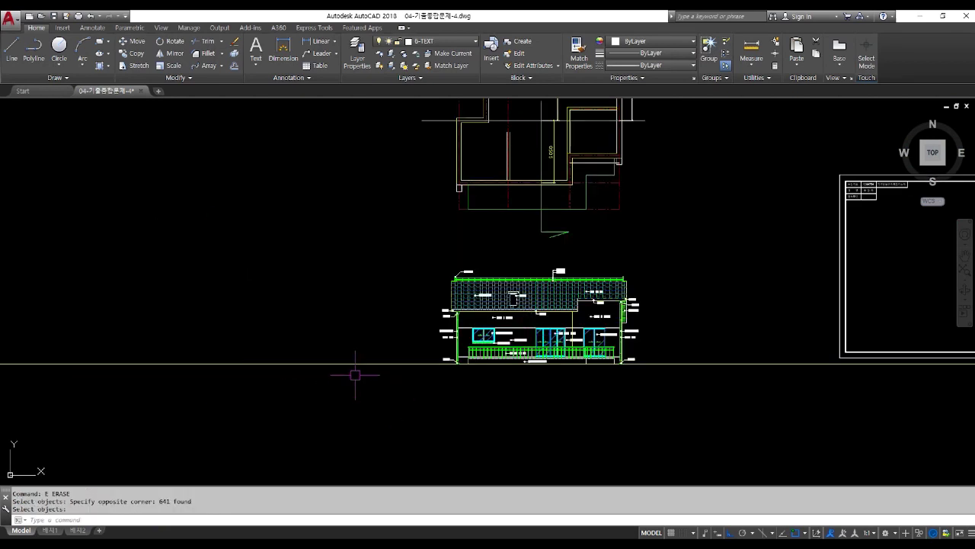
Erase the floor plan and its section mark above the elevation
middle_click_drag(444, 263, 445, 358)
scroll(398, 360, "down", 2)
key("Return")
left_click(358, 191)
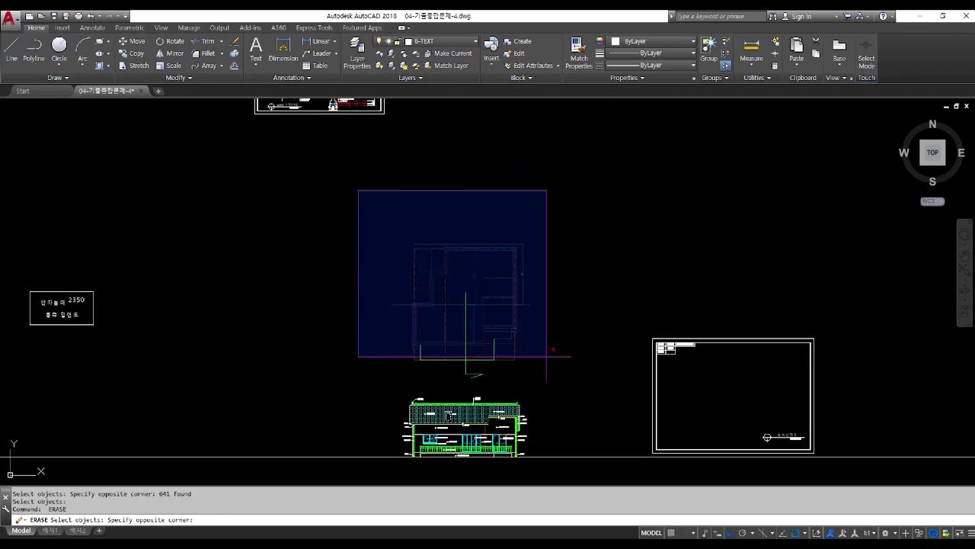
left_click(553, 372)
key("Return")
Move the drawing border with its title block so that it frames the elevation
middle_click_drag(513, 374, 480, 331)
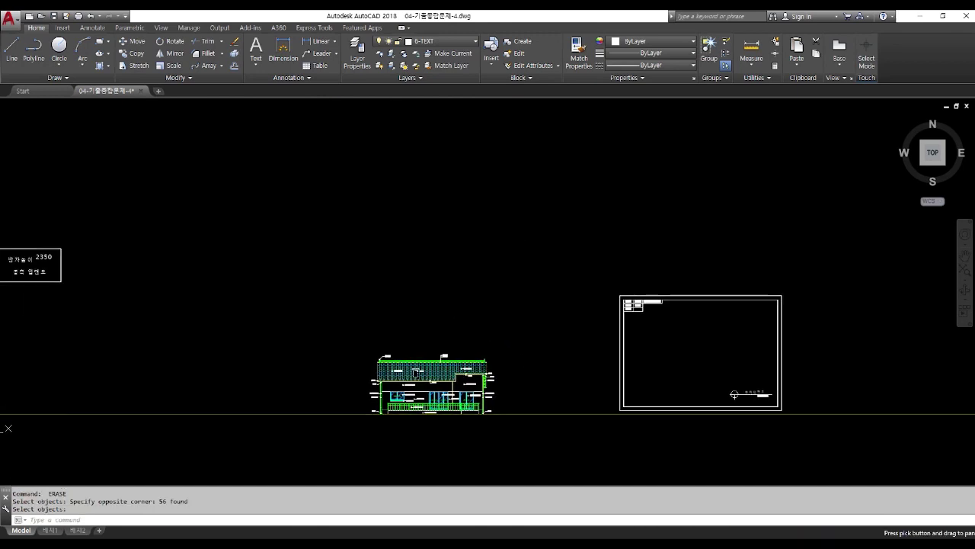
type("m")
key("Return")
left_click(533, 261)
left_click(834, 457)
key("Return")
left_click(797, 226)
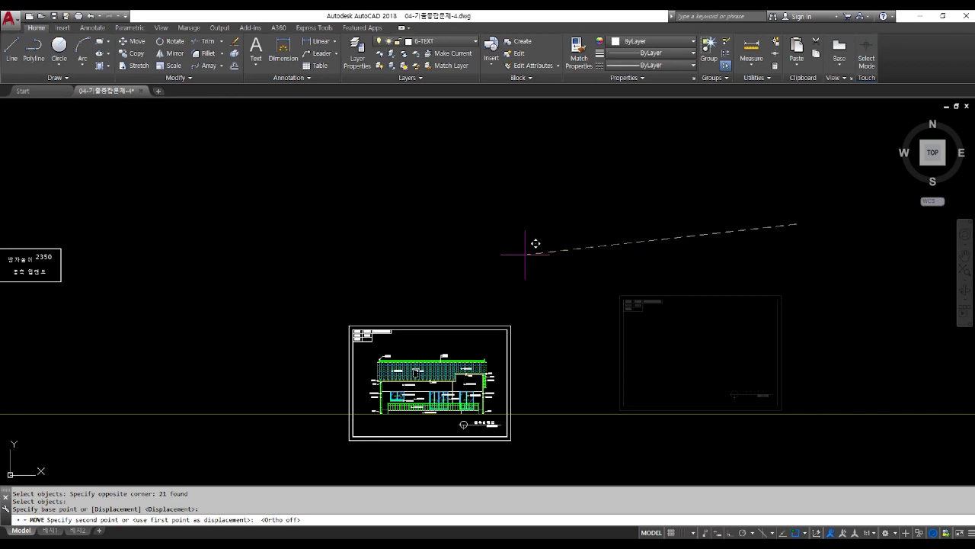
left_click(526, 255)
Move the 동측입면도 drawing title with its circle and scale text to the left, centred beneath the elevation
type("m")
key("Return")
scroll(463, 426, "up", 4)
left_click(450, 407)
left_click(607, 438)
key("Return")
left_click(814, 241)
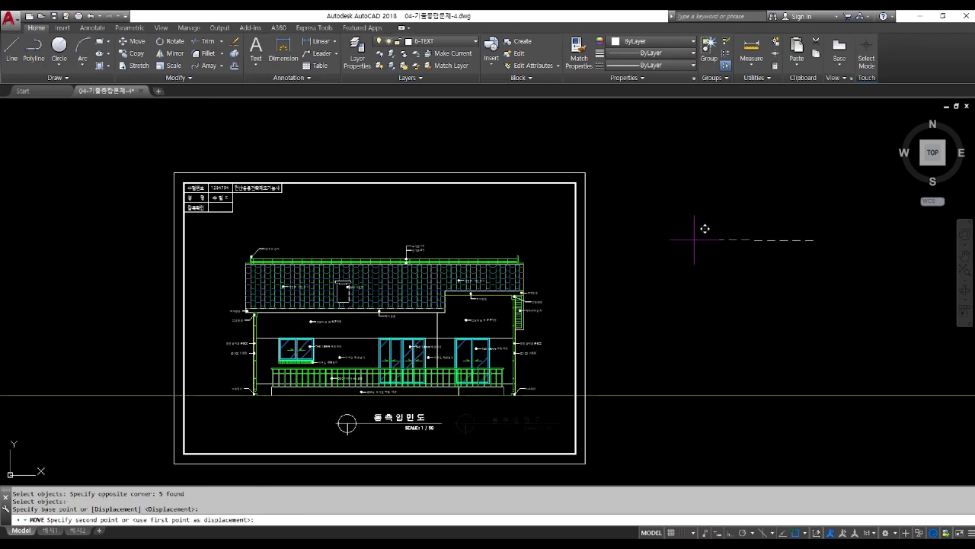
left_click(694, 240)
Trim the ground line on both sides so that it ends at the sheet's inner border
type("tr")
key("Return")
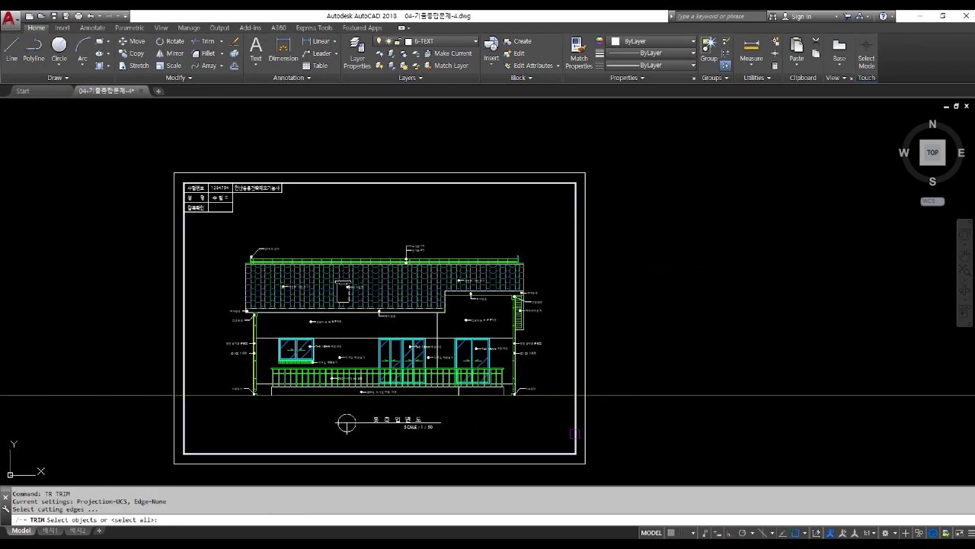
left_click(619, 393)
key("Return")
left_click(619, 393)
left_click(156, 395)
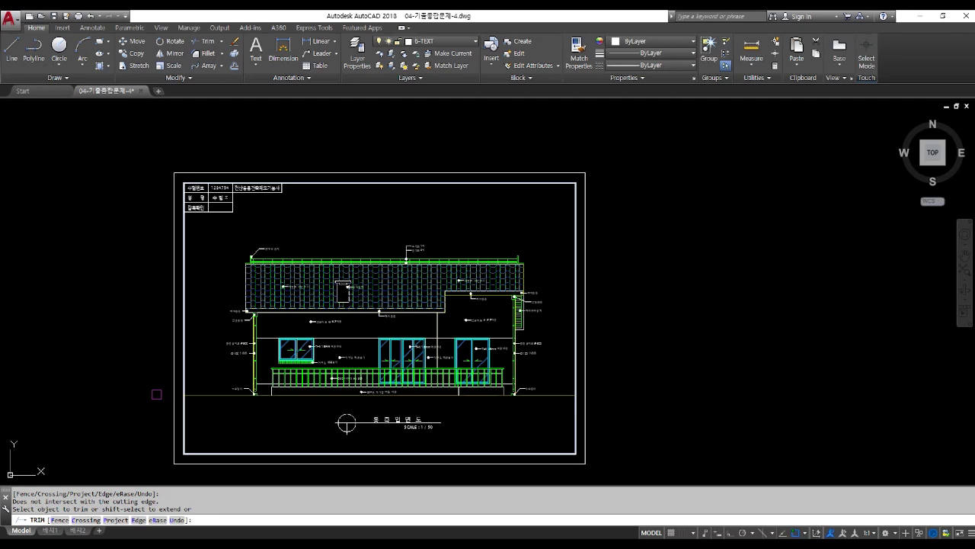
key("Return")
Draw a 50-wide polyline on layer 2-CON over the ground line, from one inner border edge to the other
scroll(347, 424, "up", 4)
scroll(392, 447, "down", 2)
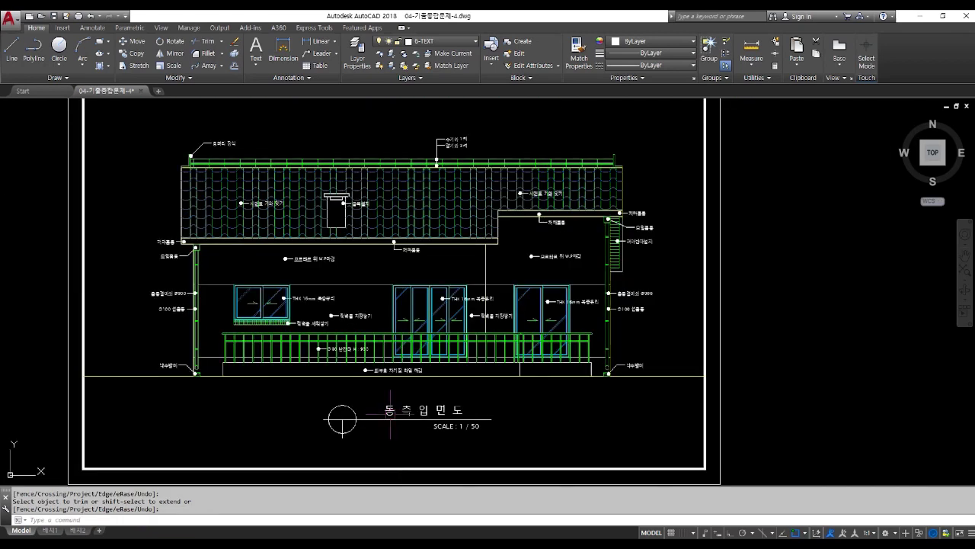
left_click(436, 47)
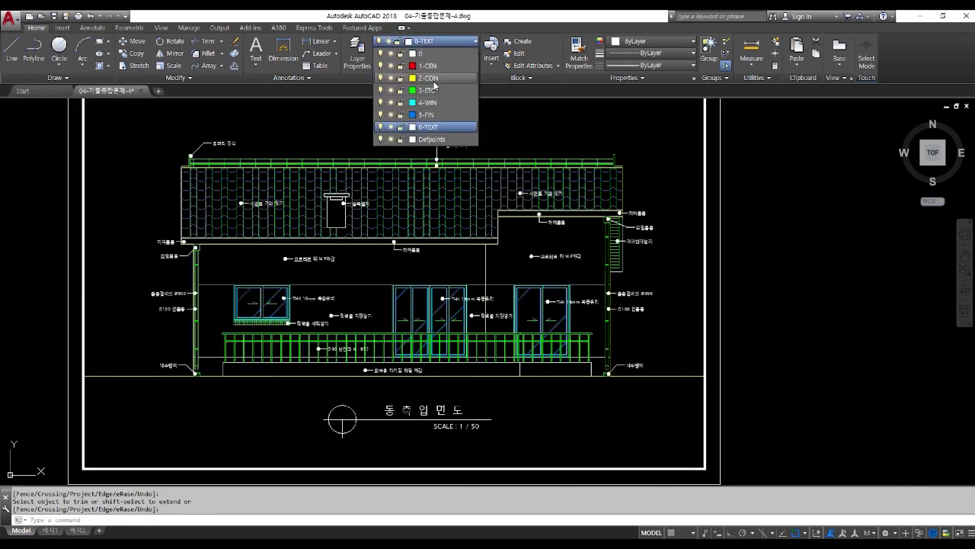
left_click(432, 111)
type("pl")
key("Return")
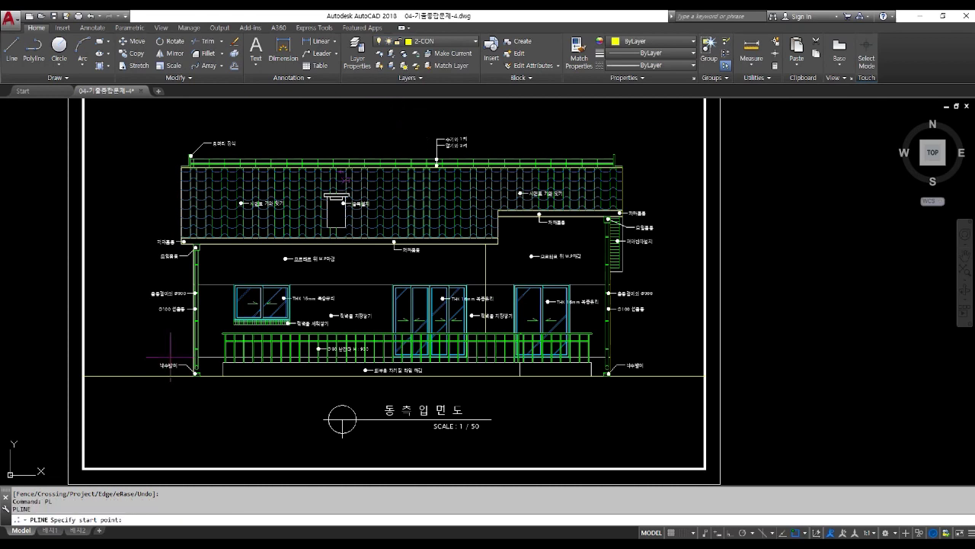
left_click(82, 375)
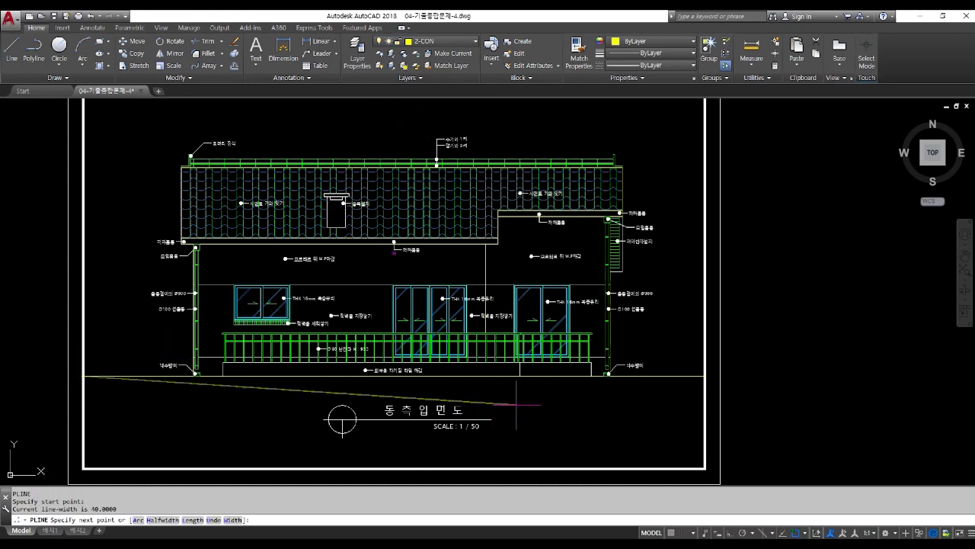
type("w")
key("Return")
type("50")
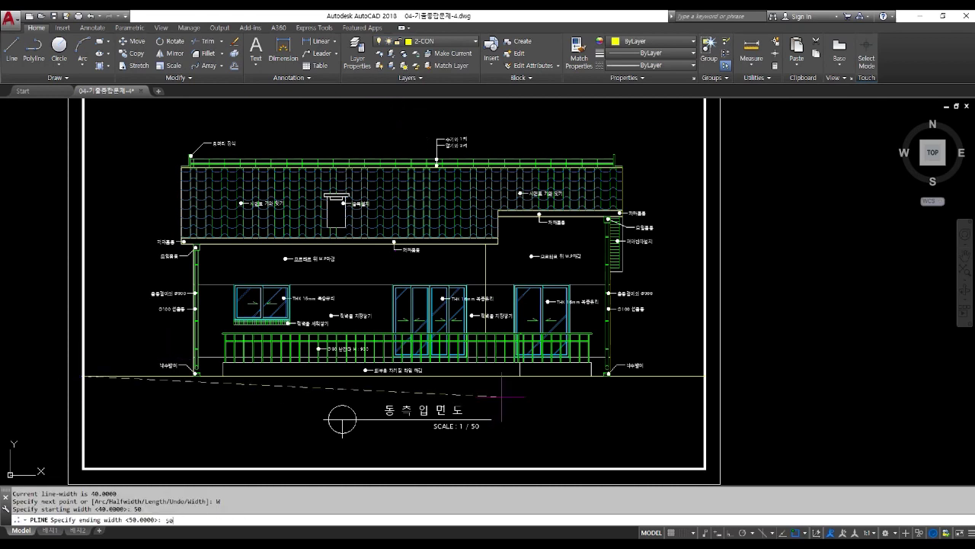
key("Return")
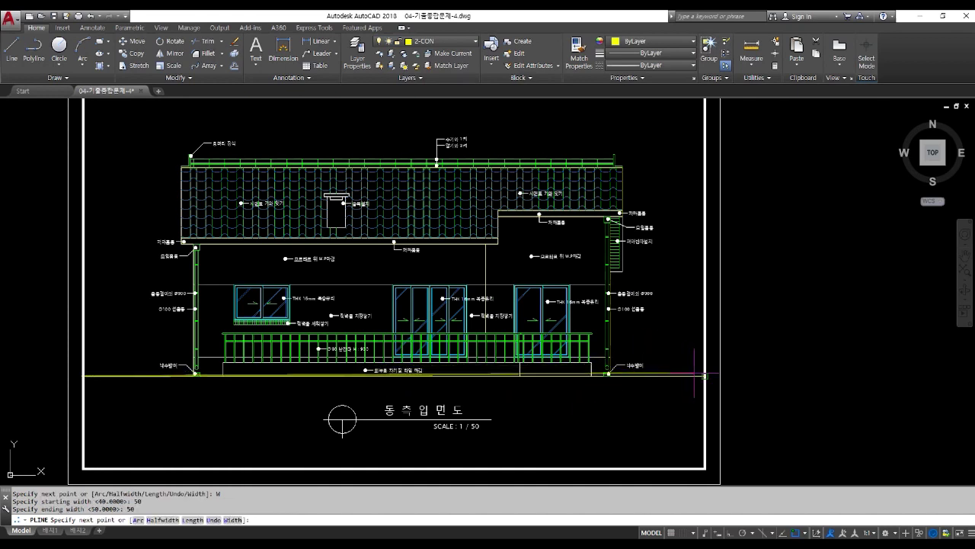
left_click(705, 375)
key("Return")
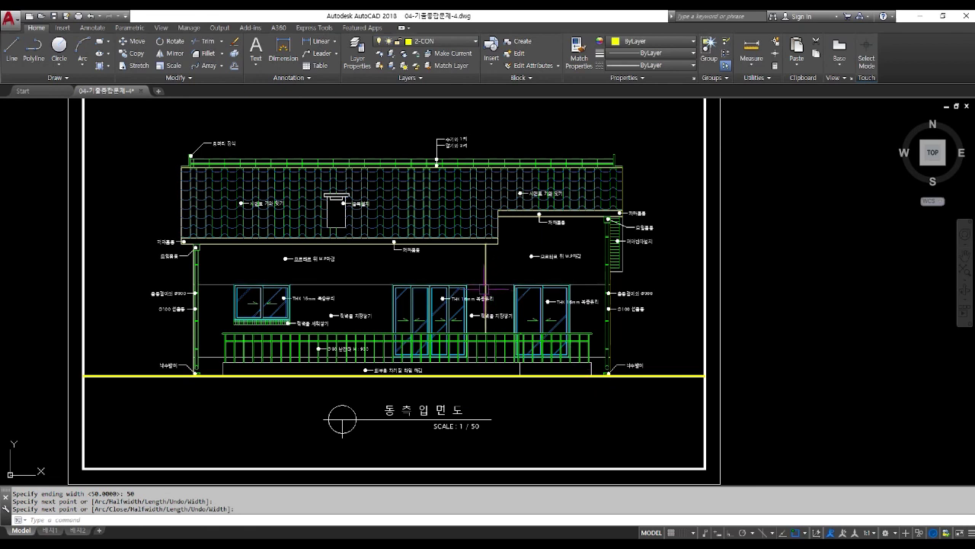
Hatch the lower wall area around the window with the BRICK pattern at scale 10 on layer 5-FIN
left_click(438, 41)
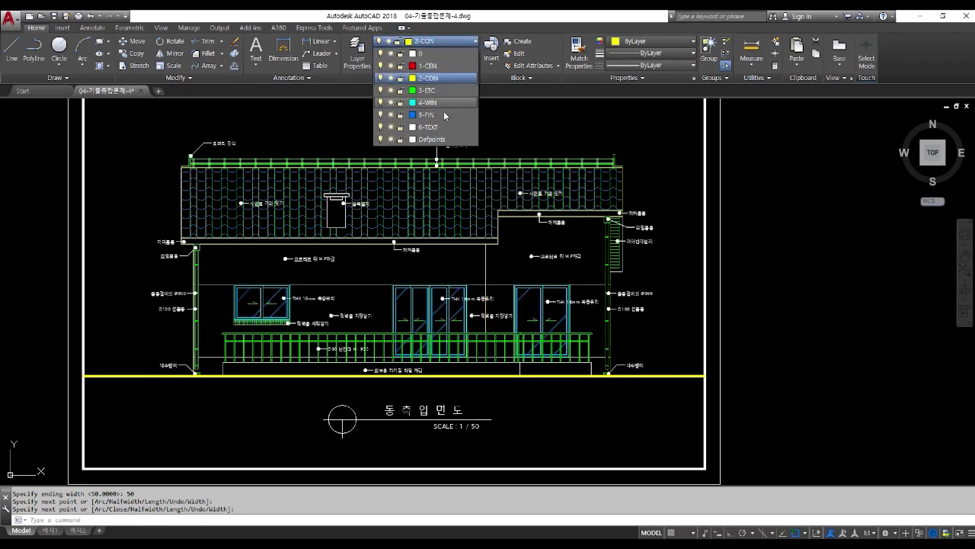
left_click(445, 114)
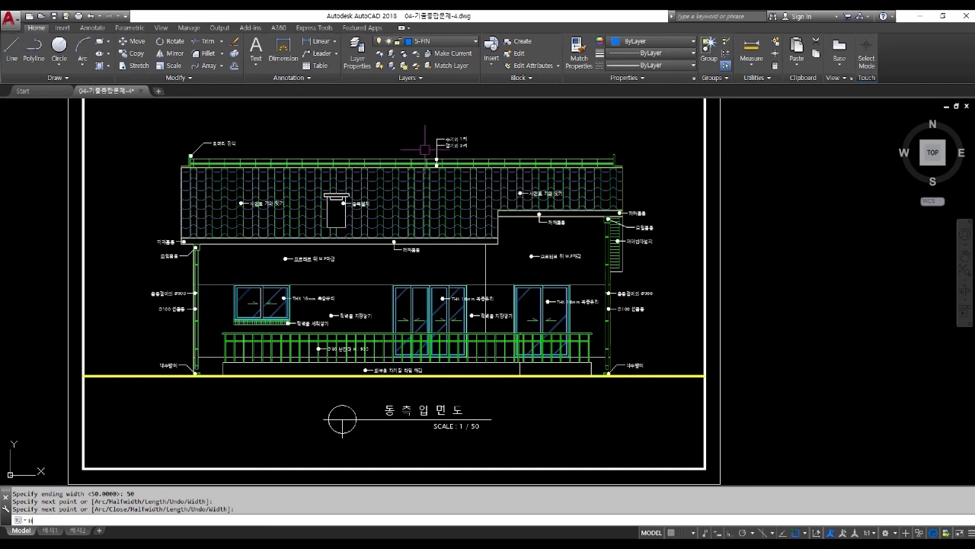
key("Return")
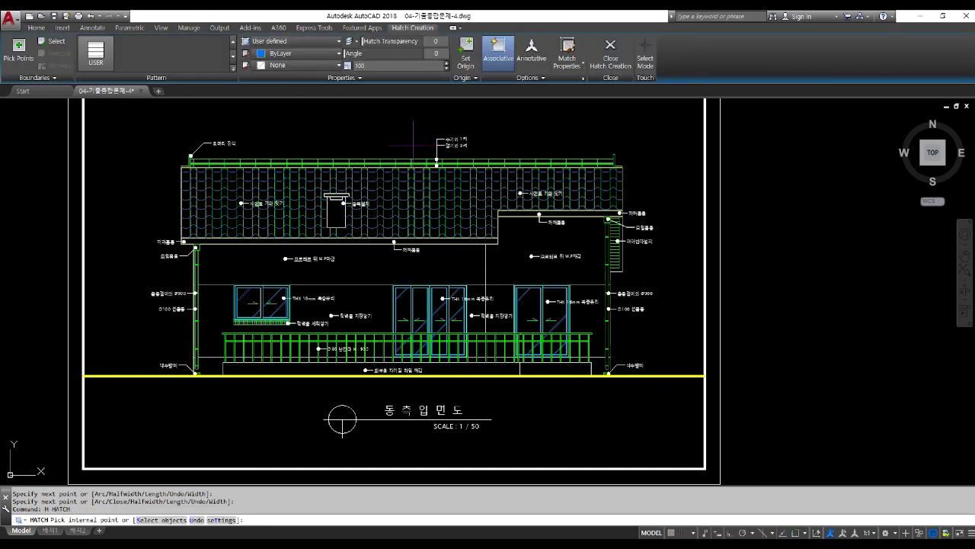
left_click(296, 43)
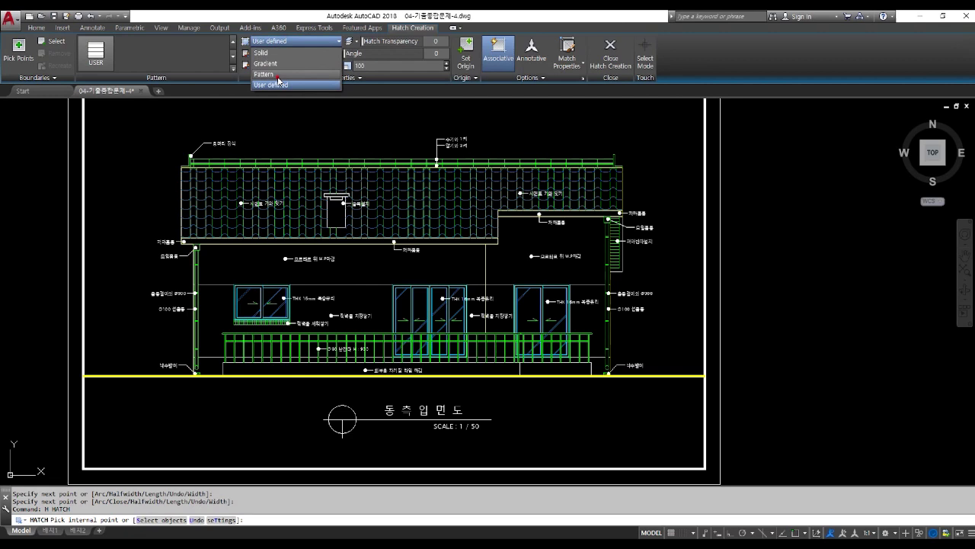
left_click(279, 74)
left_click(234, 69)
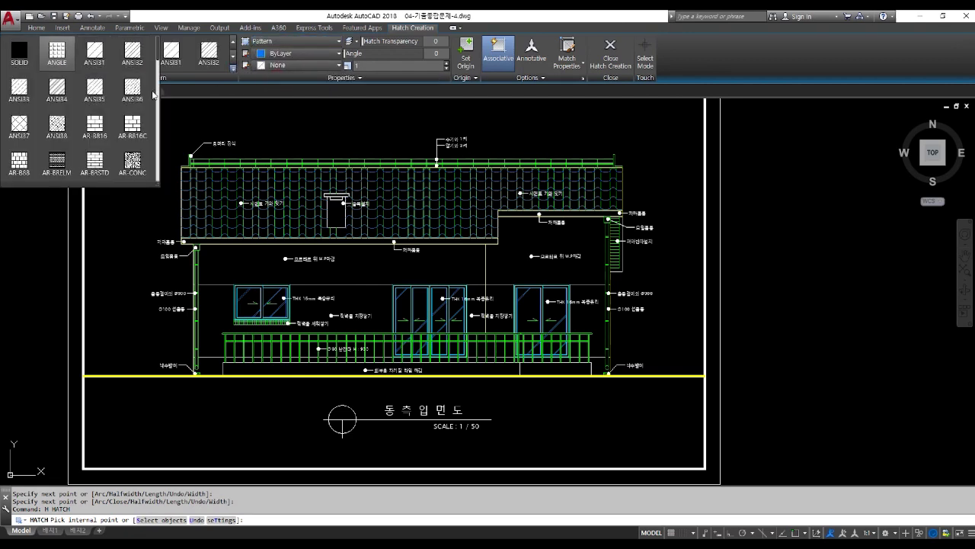
scroll(131, 138, "down", 1)
scroll(131, 135, "down", 2)
left_click(132, 130)
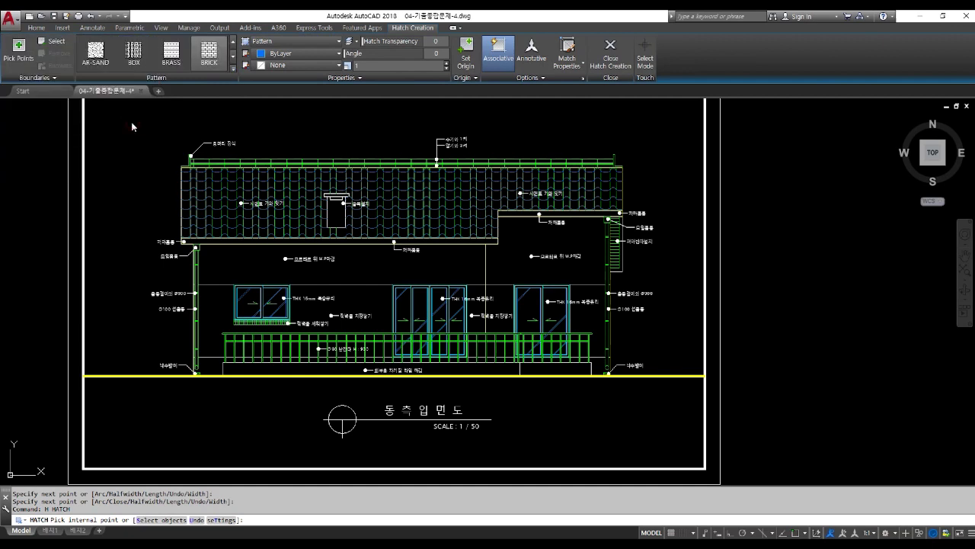
left_click(388, 67)
left_click(216, 316)
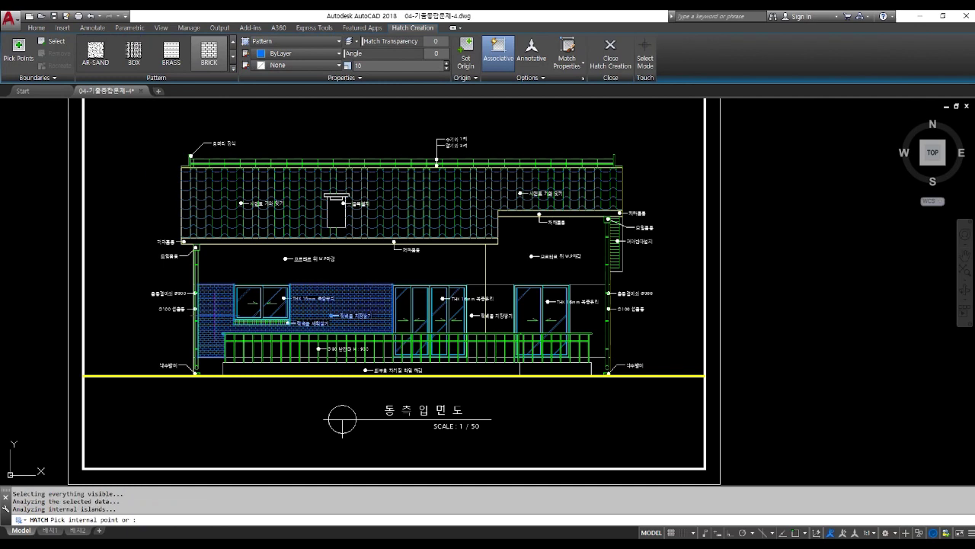
key("Return")
Apply the same brick hatch to the strip beside the left downpipe and the railing bays below the window, up to the railing label
scroll(243, 346, "up", 2)
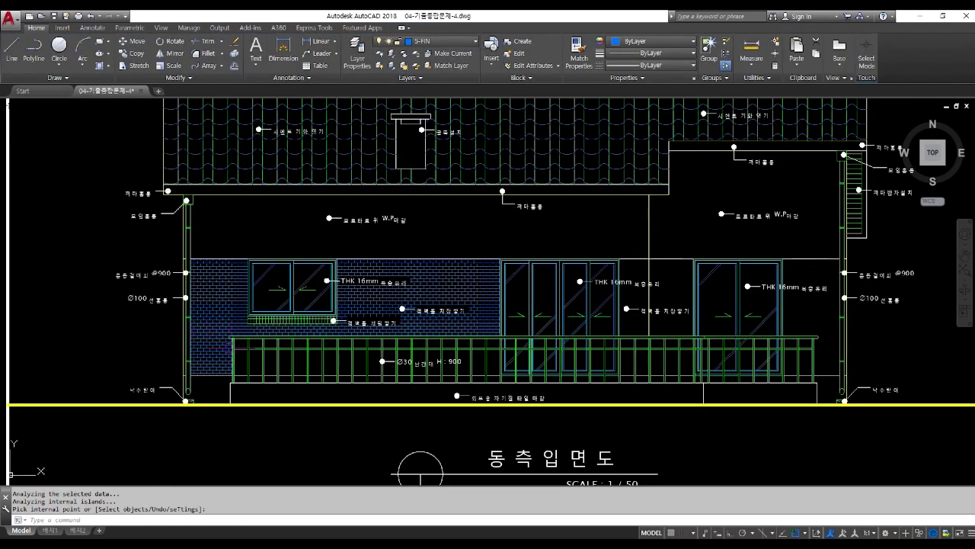
scroll(244, 347, "up", 2)
key("Return")
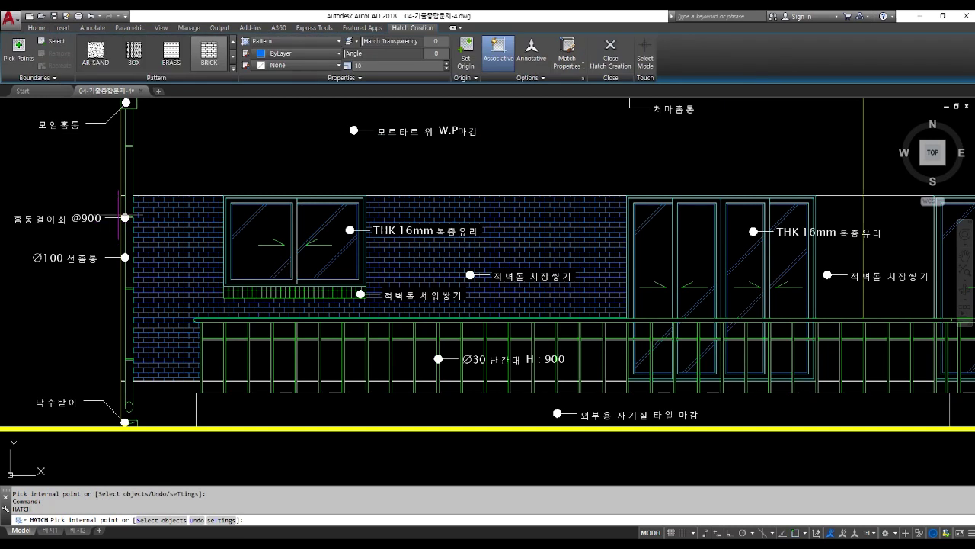
left_click(124, 207)
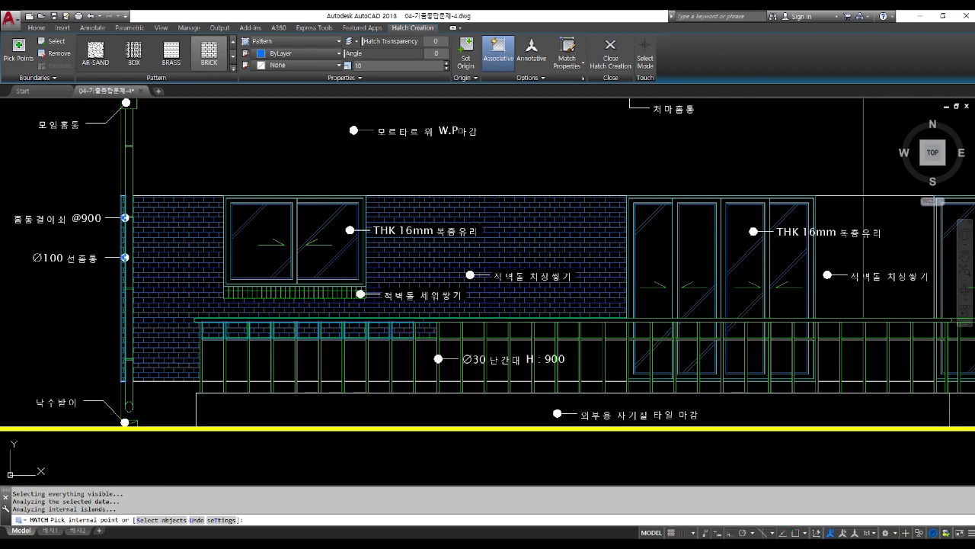
middle_click_drag(423, 328, 369, 290)
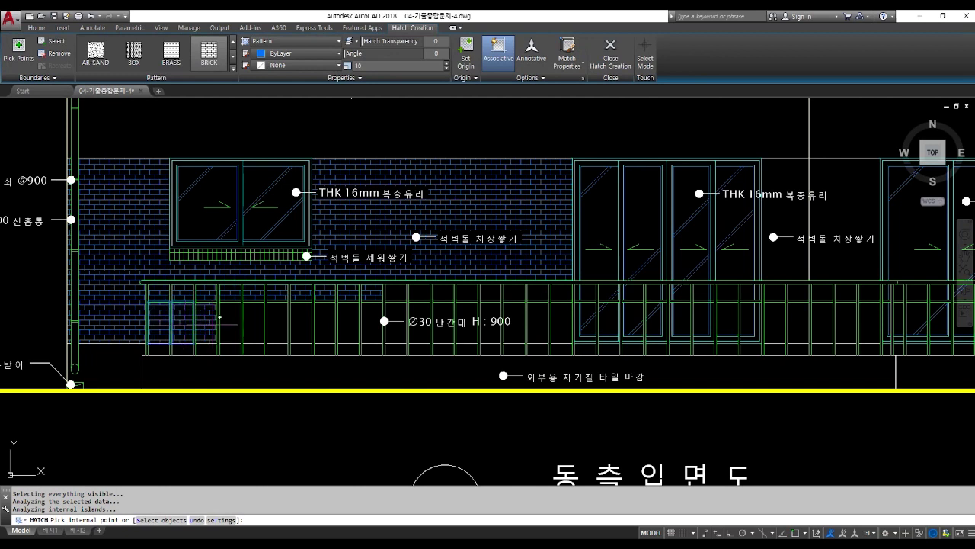
left_click(260, 322)
left_click(276, 322)
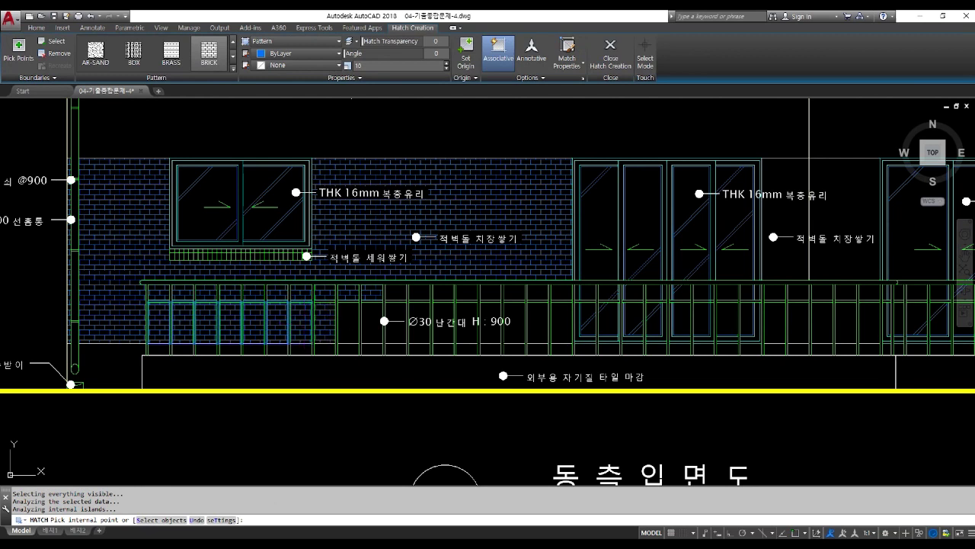
left_click(371, 328)
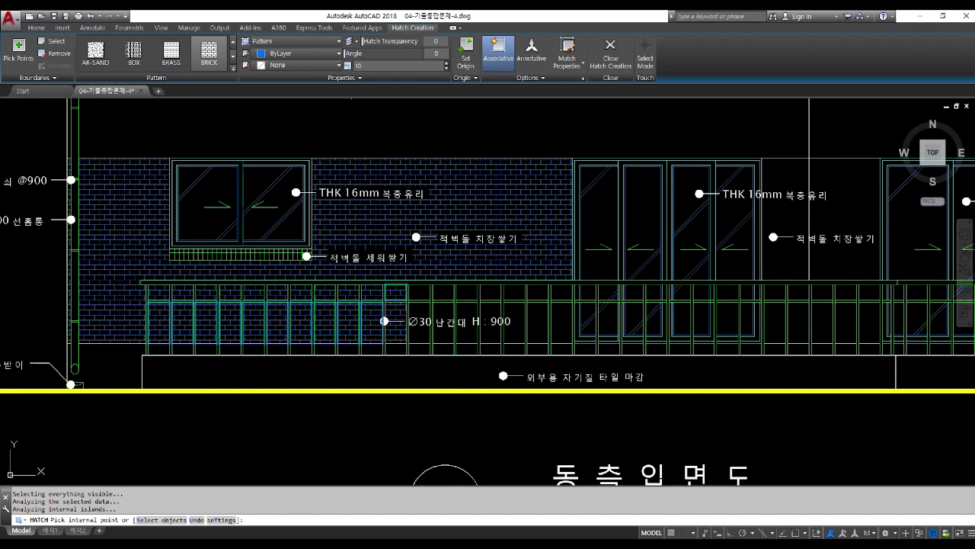
left_click(387, 323)
key("Return")
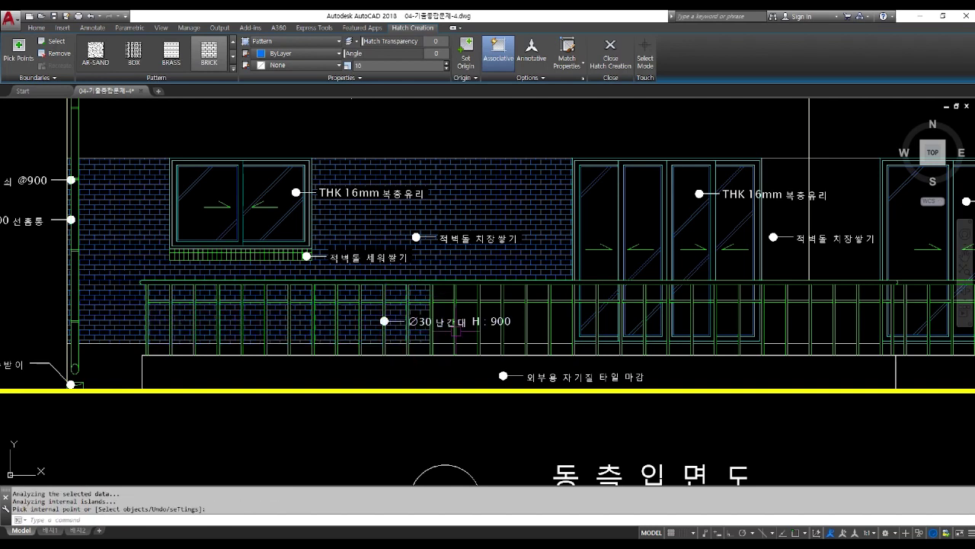
Fill the remaining railing bays between the railing label and the four-panel door with the brick hatch
key("Return")
scroll(461, 305, "up", 2)
left_click(432, 286)
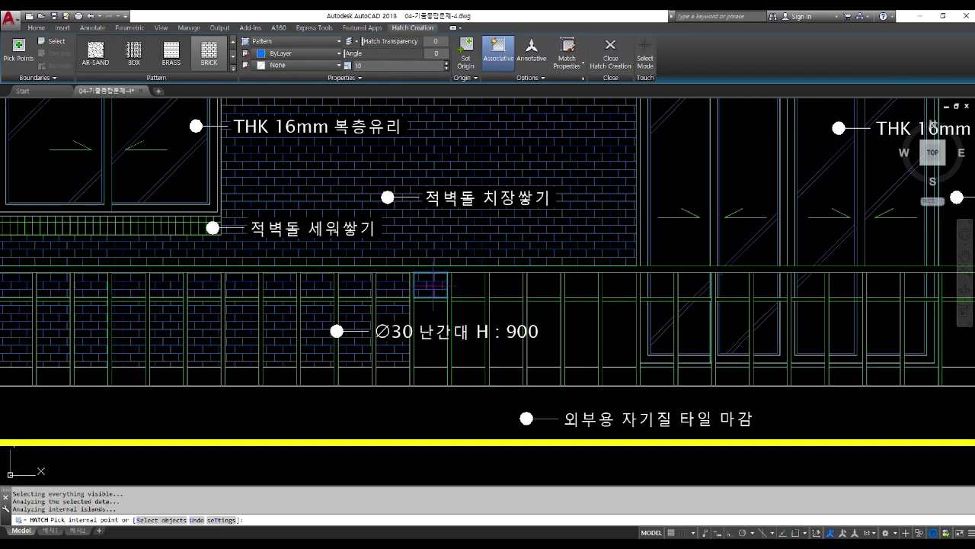
left_click(466, 288)
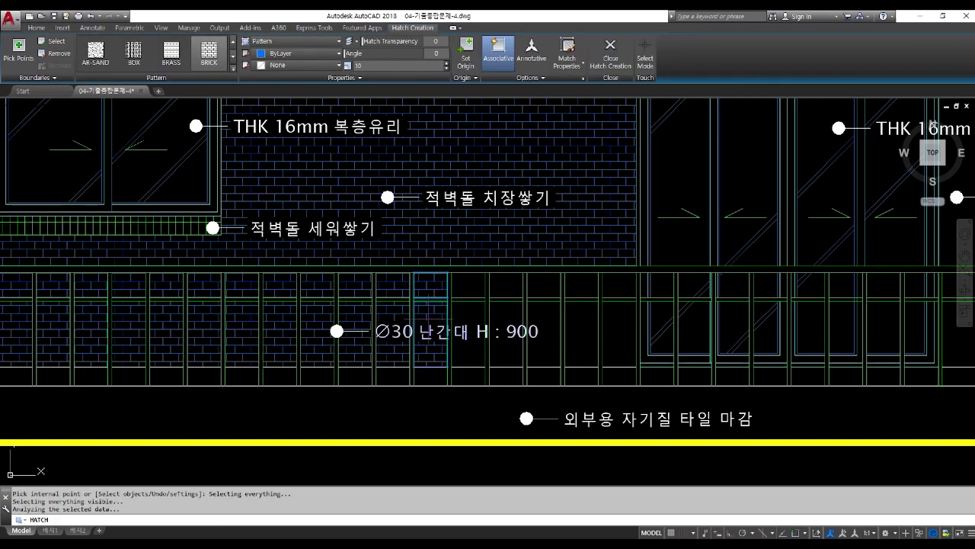
left_click(468, 312)
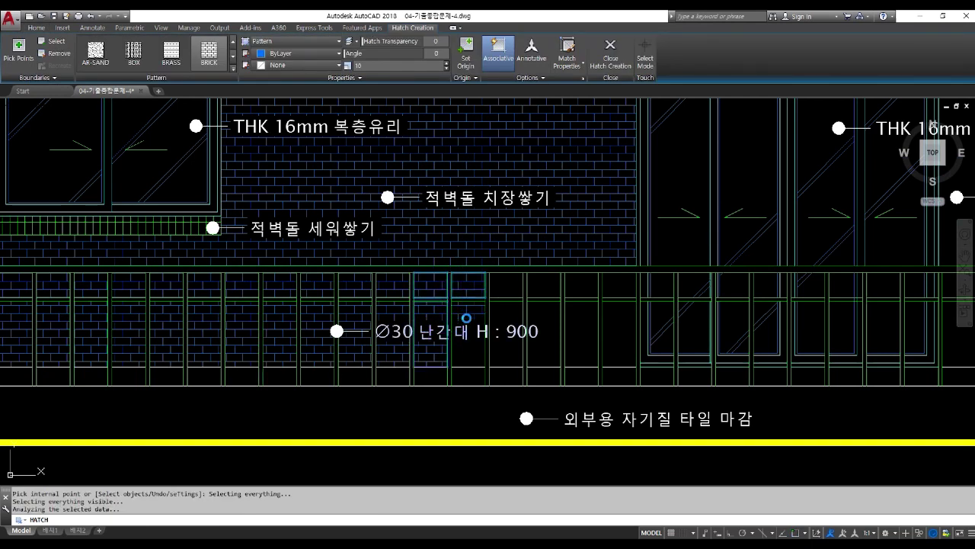
left_click(499, 287)
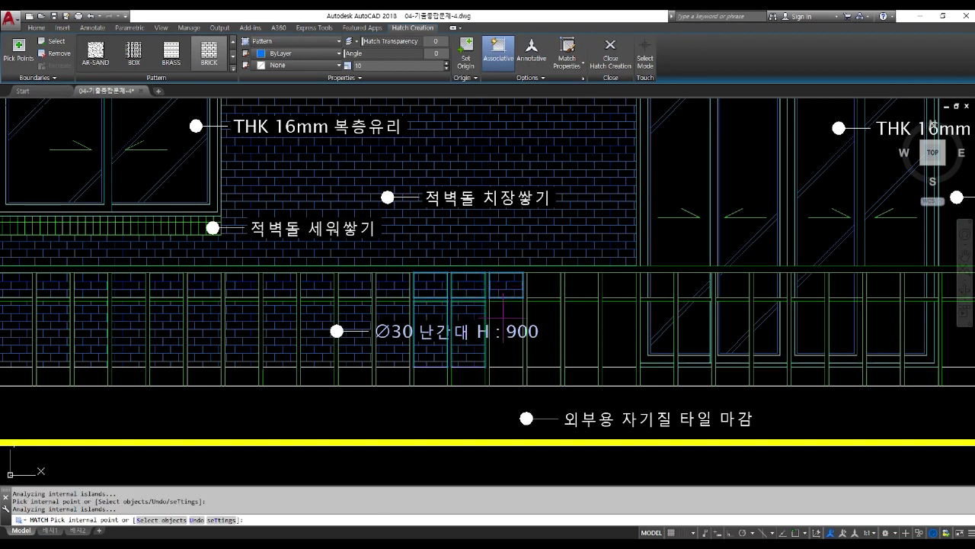
left_click(544, 279)
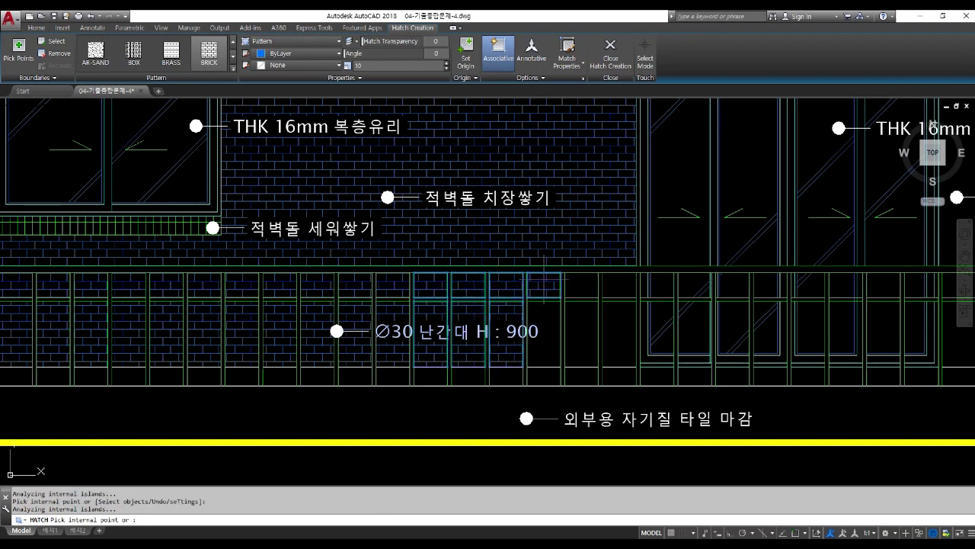
left_click(610, 286)
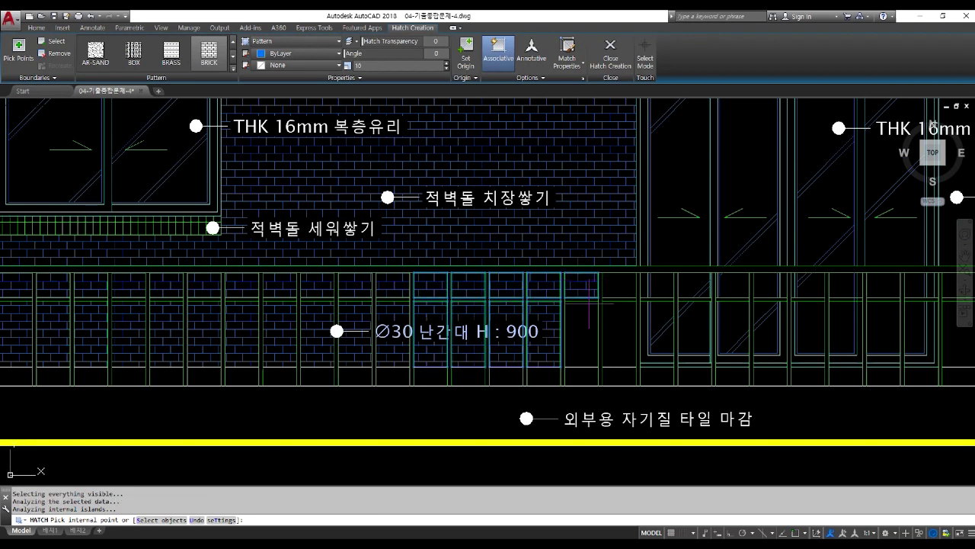
left_click(613, 327)
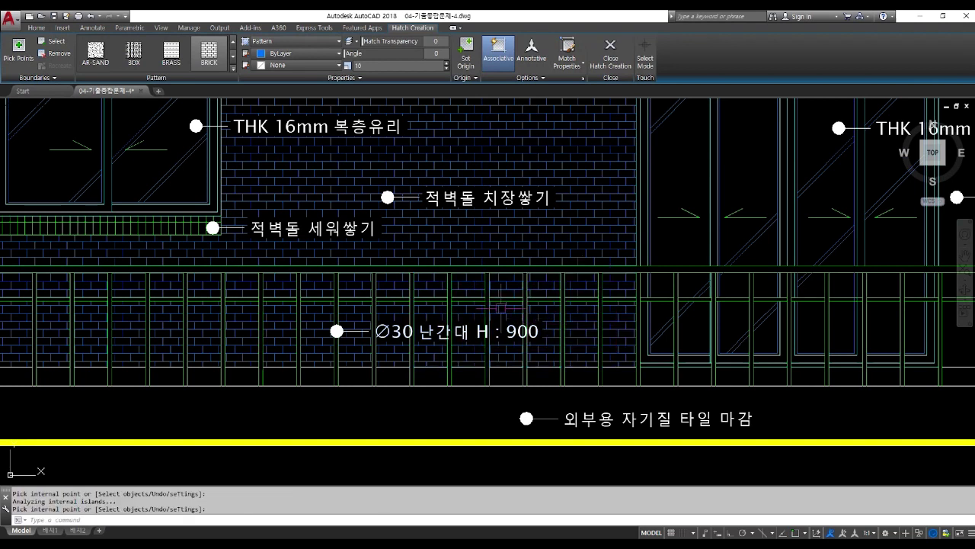
key("Return")
Brick-hatch the wall panels between the two glazed doors and between the two-panel door and the right downpipe
scroll(528, 318, "down", 3)
middle_click_drag(500, 276, 126, 291)
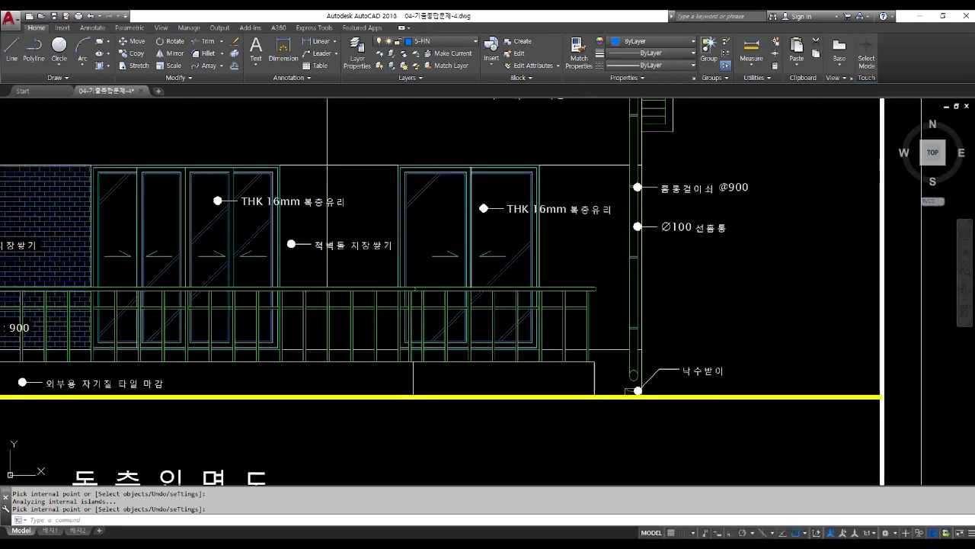
key("Return")
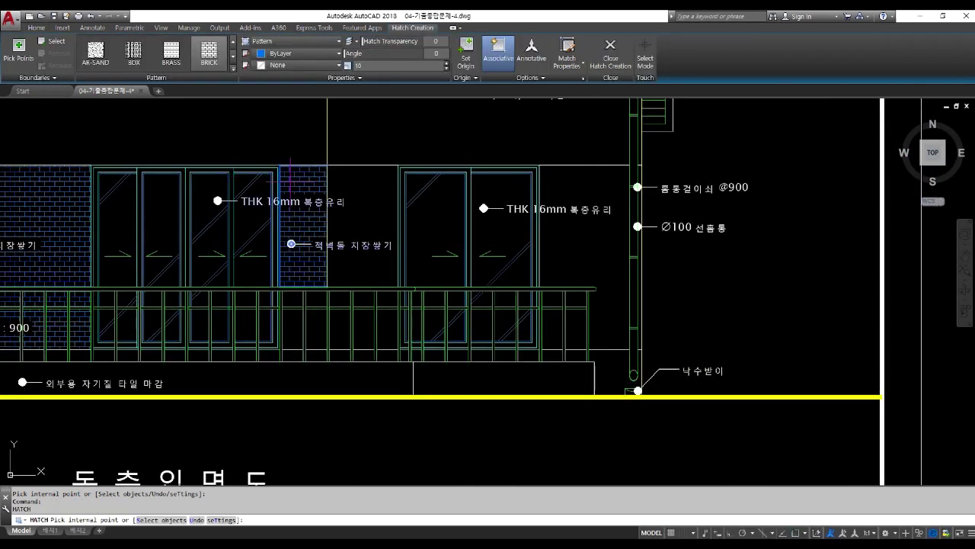
left_click(305, 191)
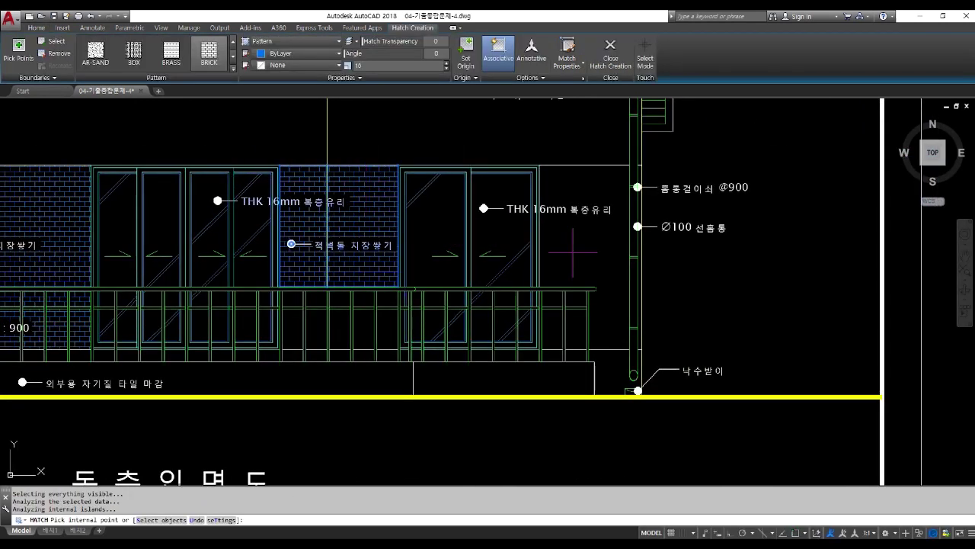
left_click(595, 252)
key("Return")
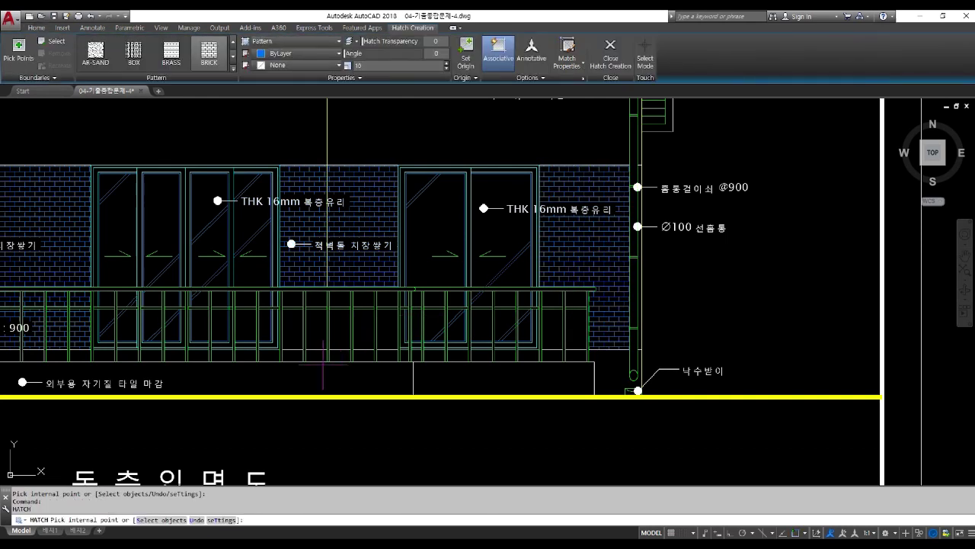
Brick-hatch the railing bays between the four-panel and two-panel doors and those between the two-panel door and the railing's end
scroll(325, 367, "up", 2)
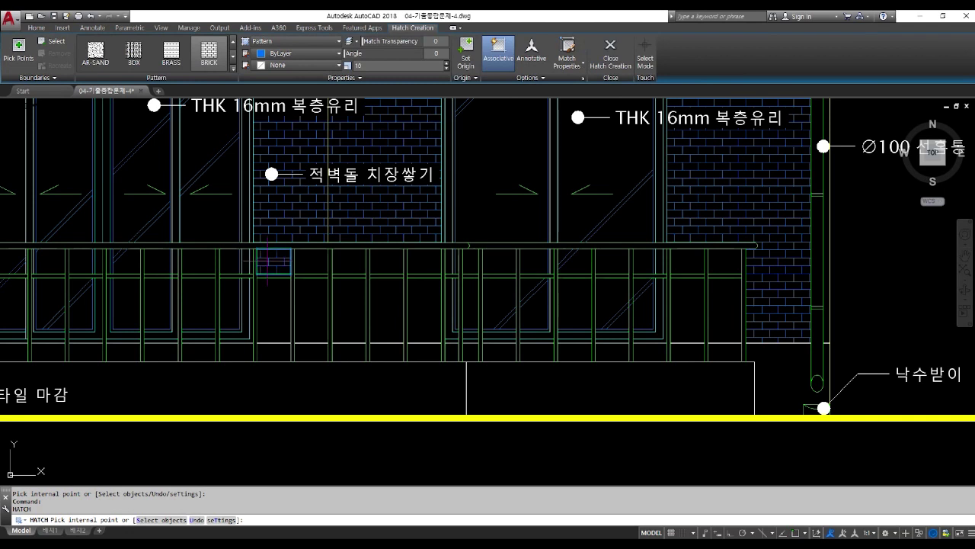
left_click(274, 297)
left_click(311, 275)
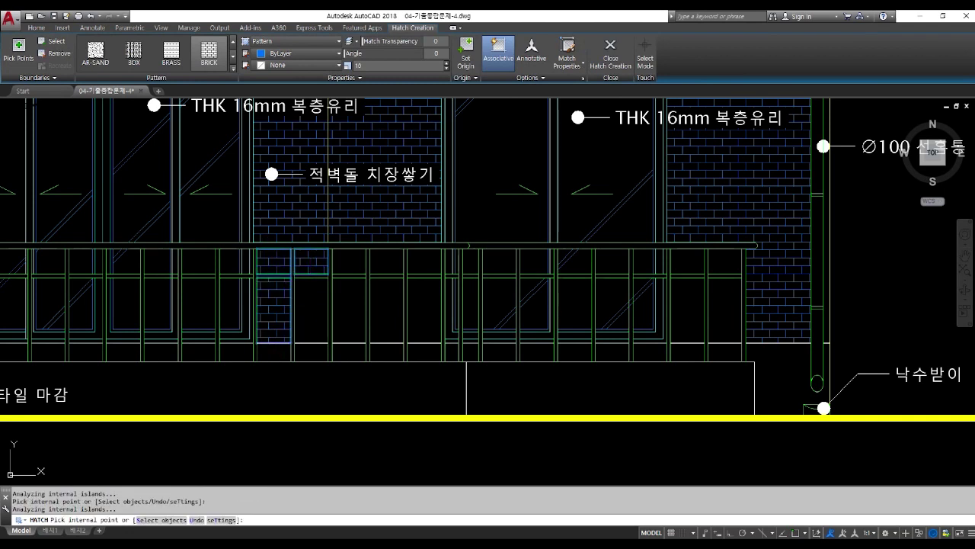
left_click(348, 294)
left_click(386, 258)
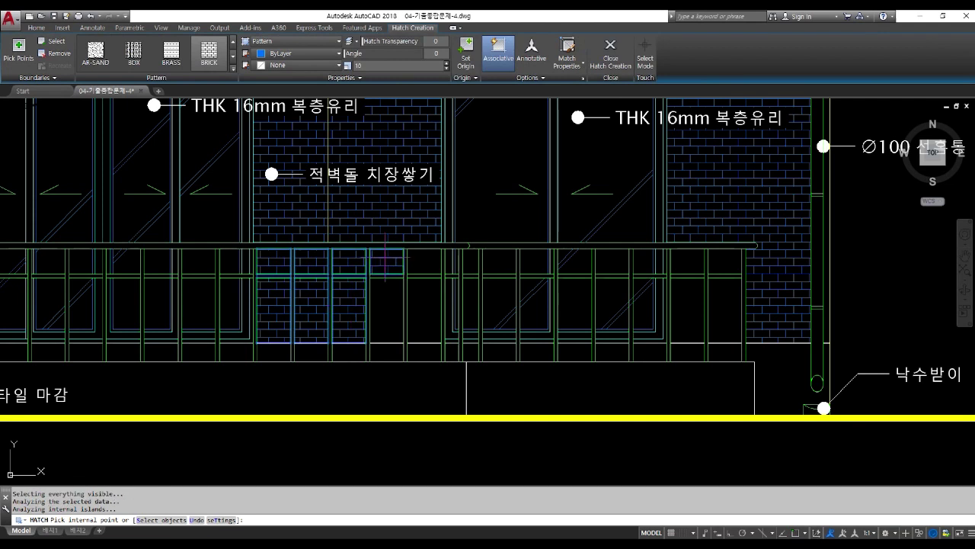
left_click(415, 267)
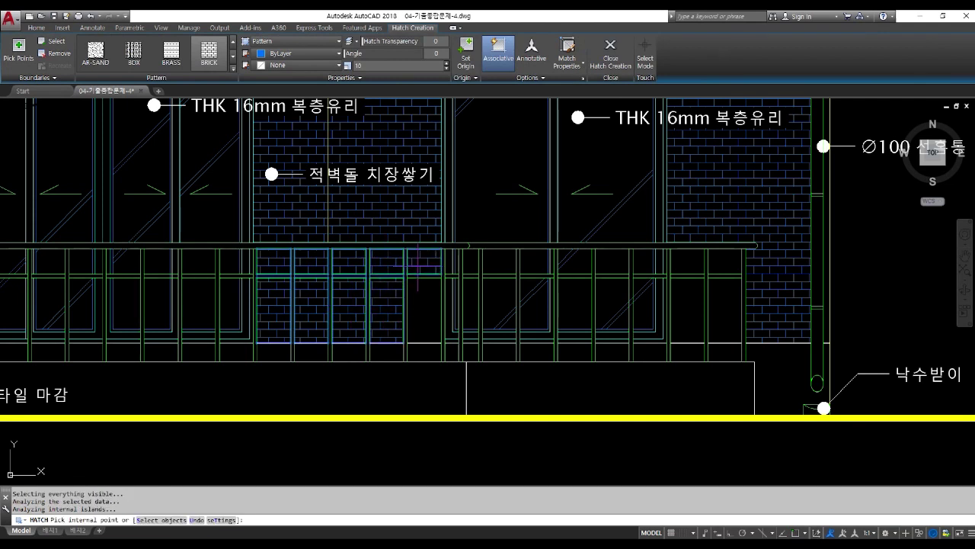
left_click(416, 308)
left_click(689, 261)
left_click(717, 269)
left_click(724, 309)
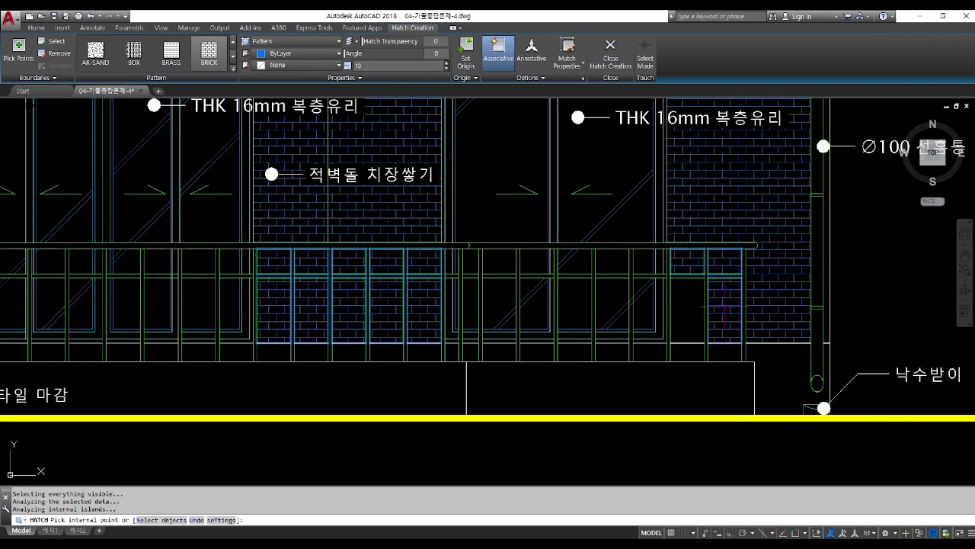
key("Return")
Fill the narrow wall strip beside the right downpipe with the brick hatch, around its two label dots
mouse_move(661, 274)
middle_mouse_down()
mouse_move(265, 342)
mouse_move(259, 354)
middle_mouse_up()
key("Return")
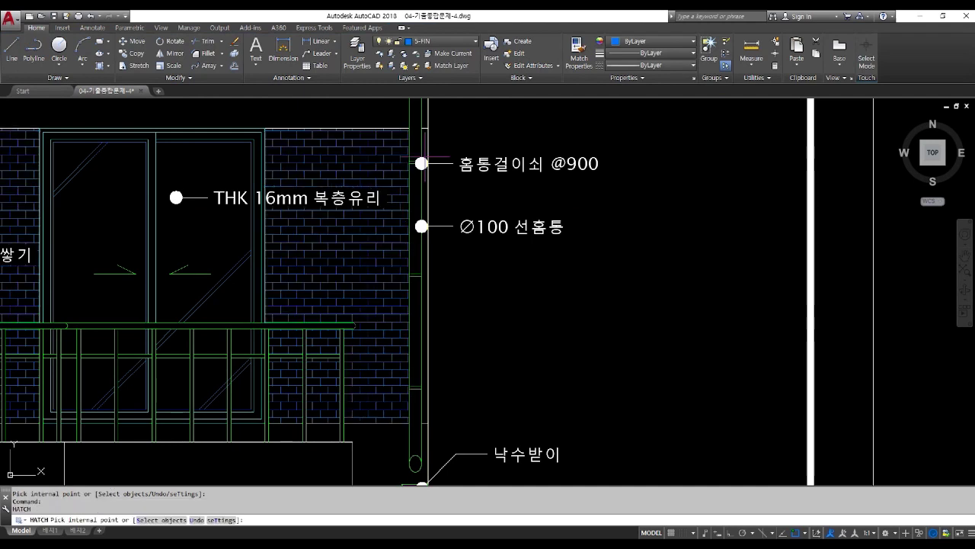
left_click(426, 145)
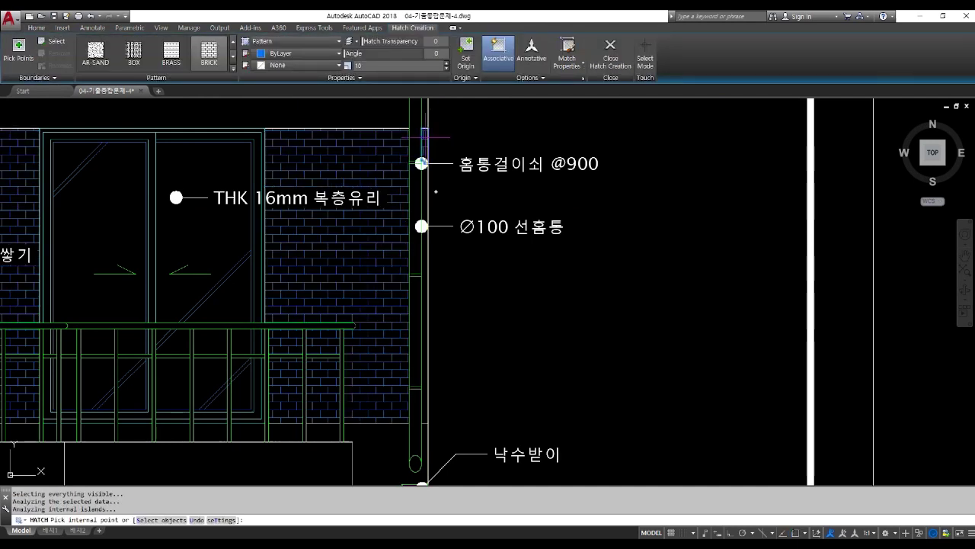
left_click(425, 190)
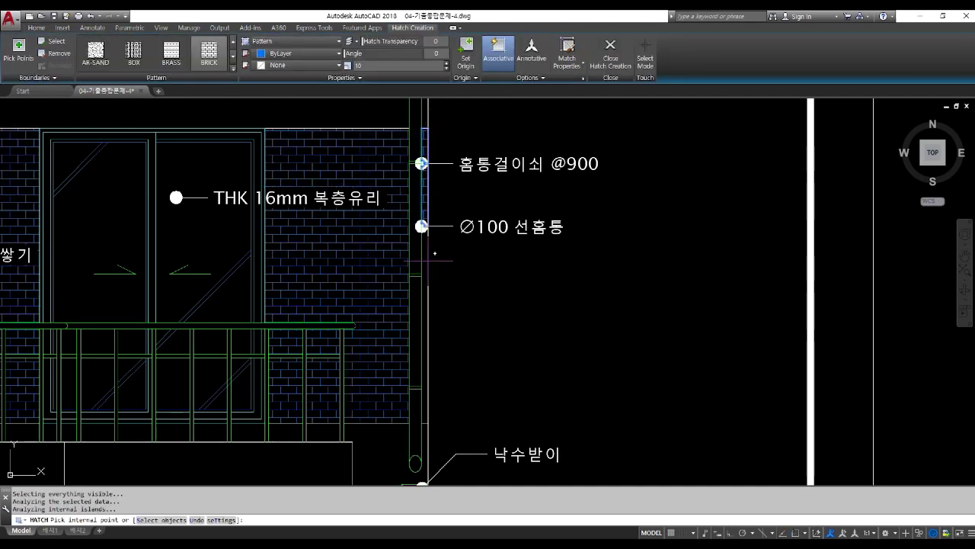
left_click(425, 262)
key("Return")
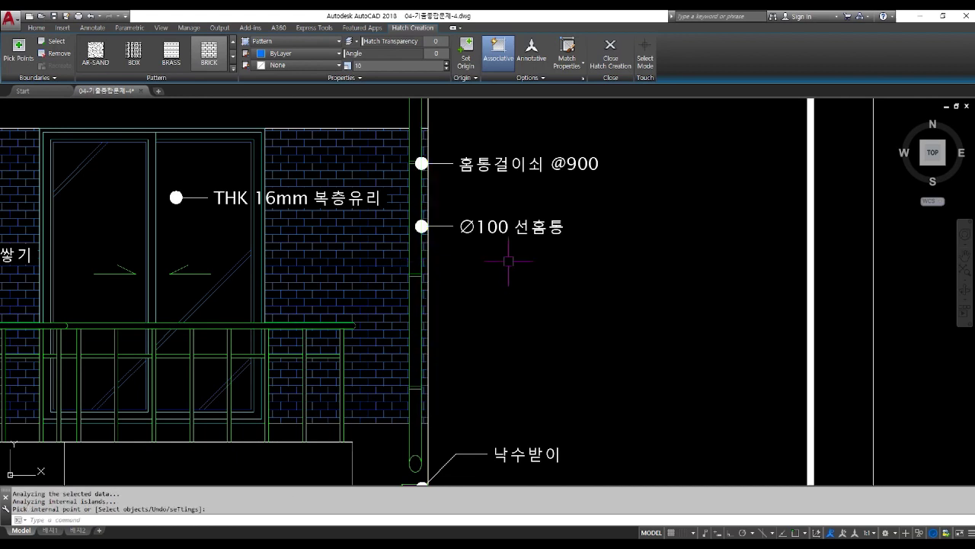
Apply the brick hatch to the chimney on the tiled roof
scroll(508, 259, "down", 1)
scroll(505, 261, "down", 2)
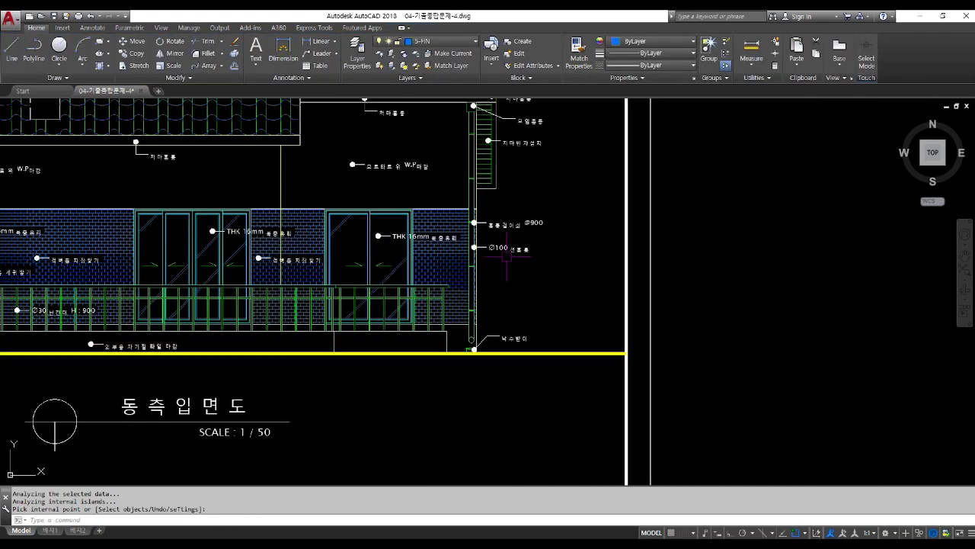
scroll(514, 259, "down", 1)
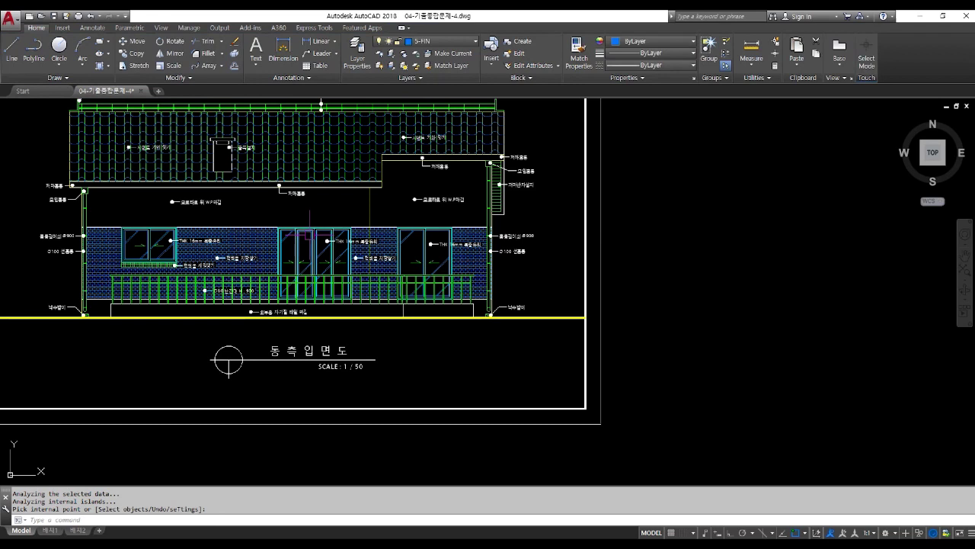
key("Return")
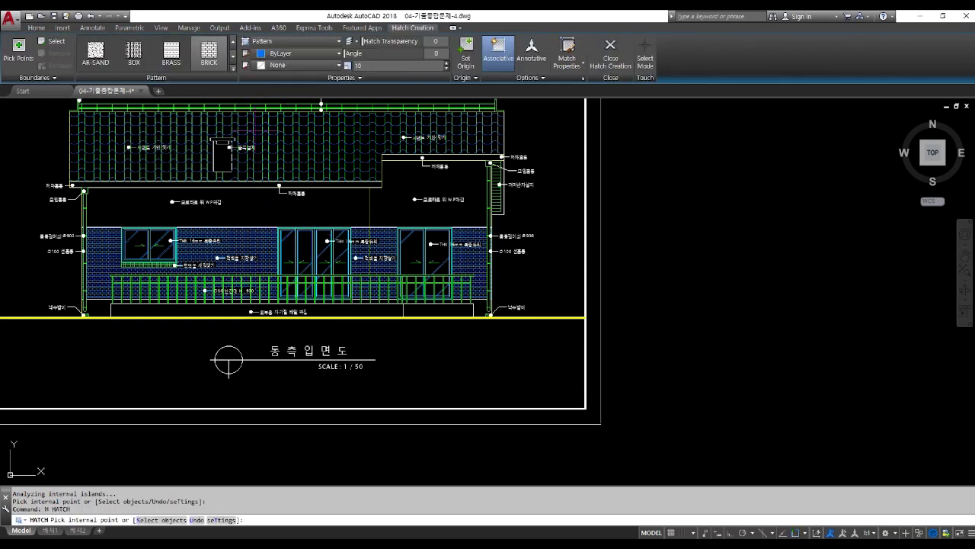
left_click(222, 159)
key("Return")
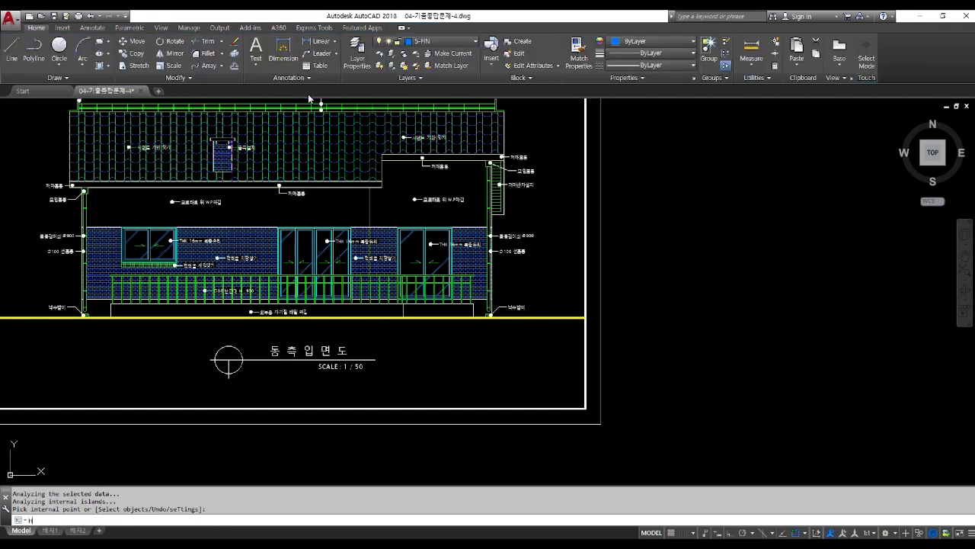
Hatch both upper mortar wall areas under the eaves with the AR-SAND pattern at scale 5
type("H")
key("Return")
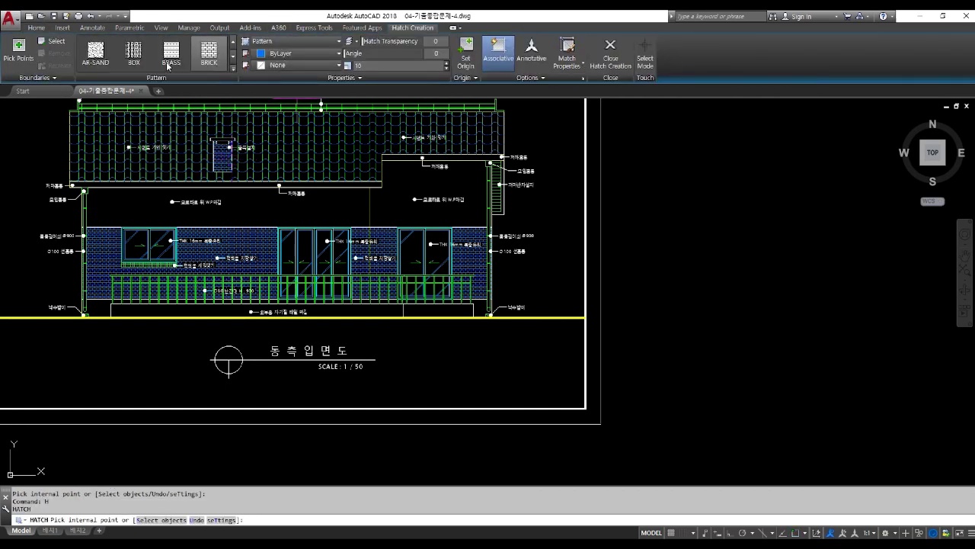
left_click(400, 66)
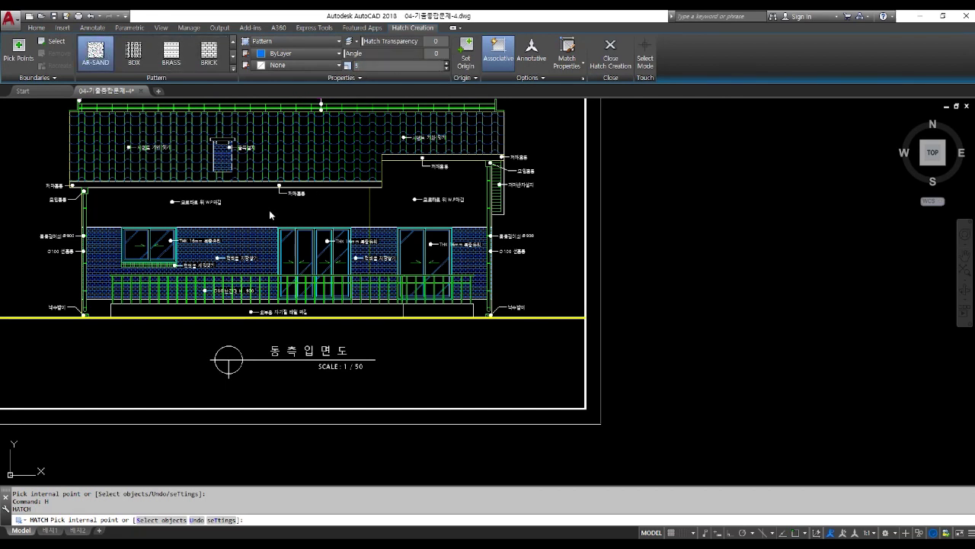
left_click(268, 206)
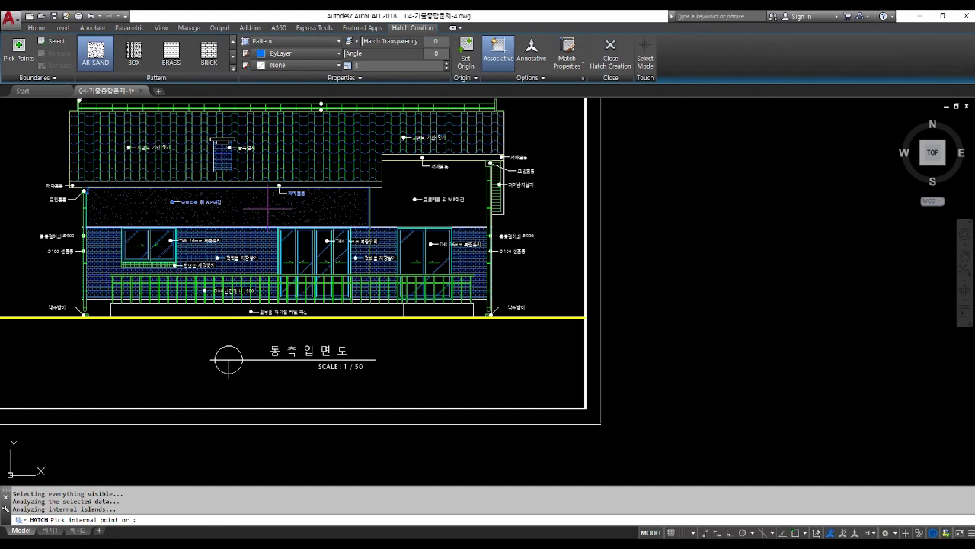
left_click(386, 201)
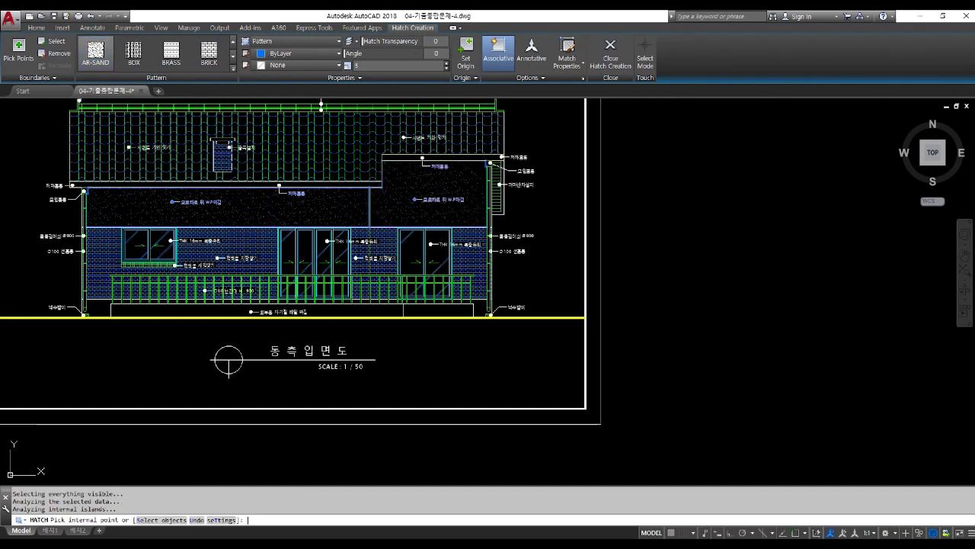
key("Return")
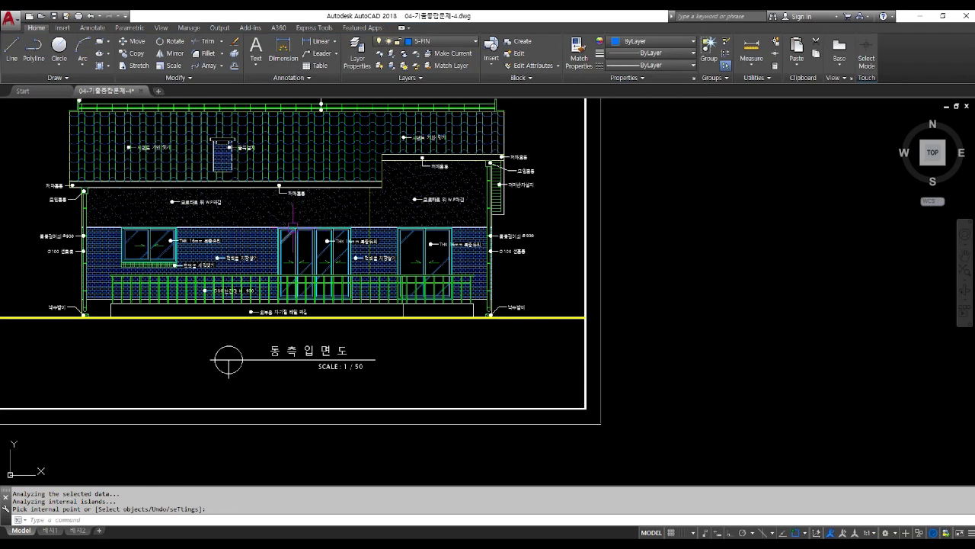
Apply the AR-SAND hatch to the wall base at both ends of the terrace and to the base bays below the railing's left part
key("Return")
scroll(76, 324, "up", 2)
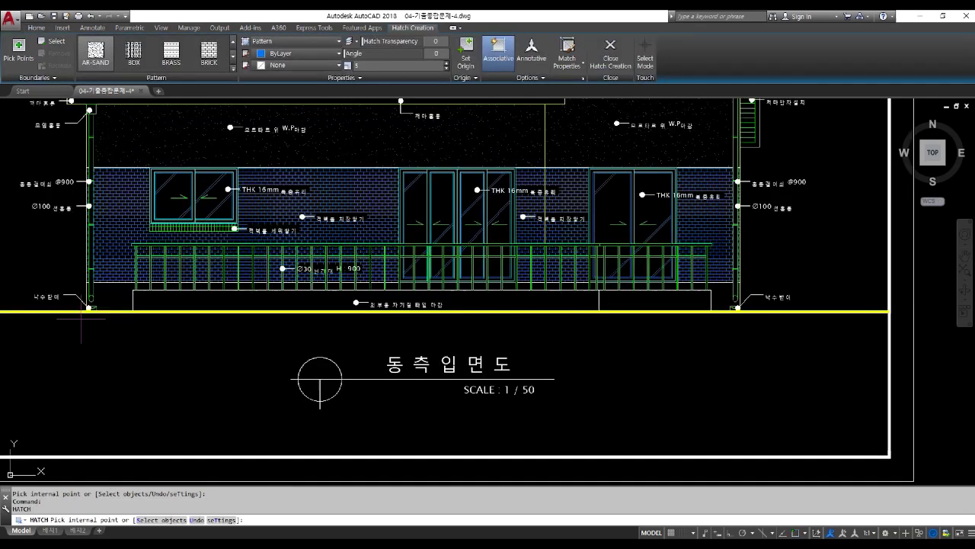
left_click(113, 290)
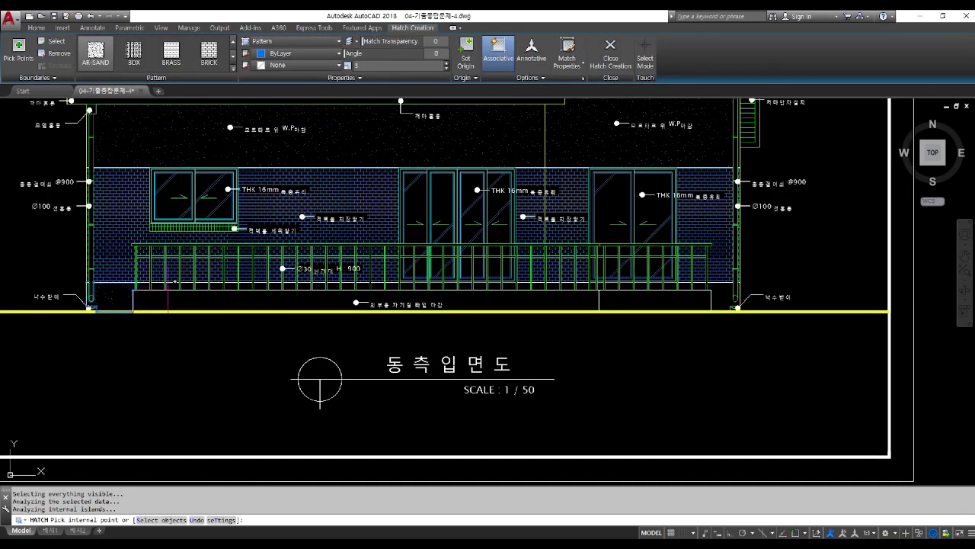
left_click(728, 292)
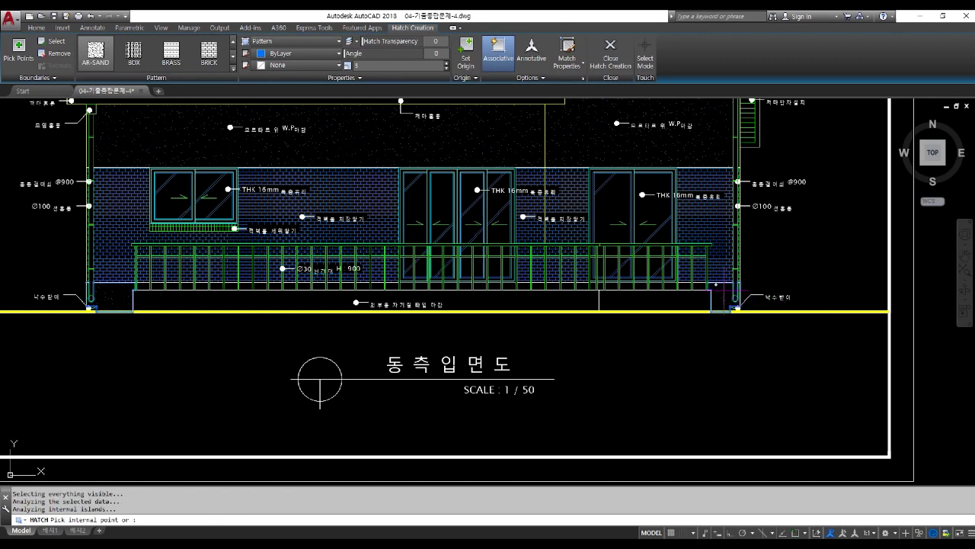
scroll(137, 290, "up", 4)
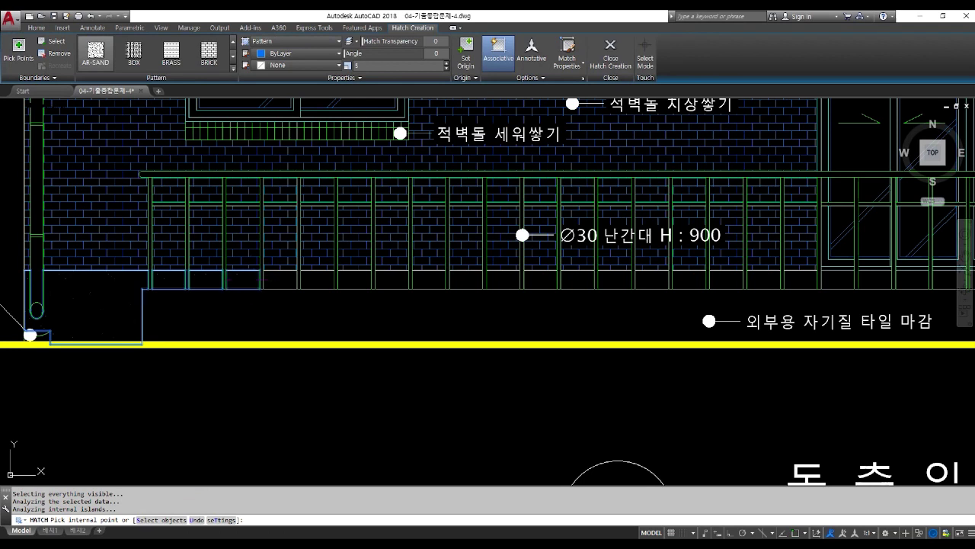
left_click(246, 278)
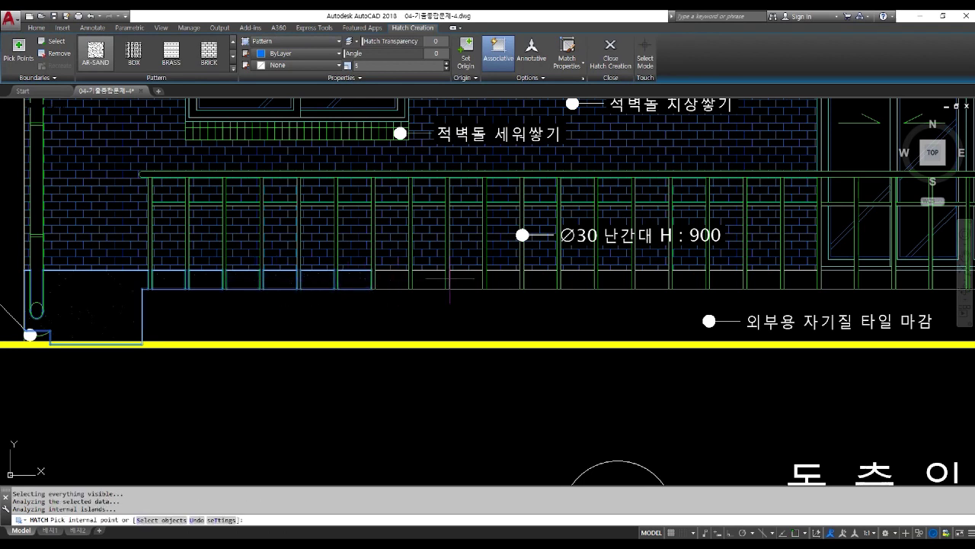
left_click(429, 279)
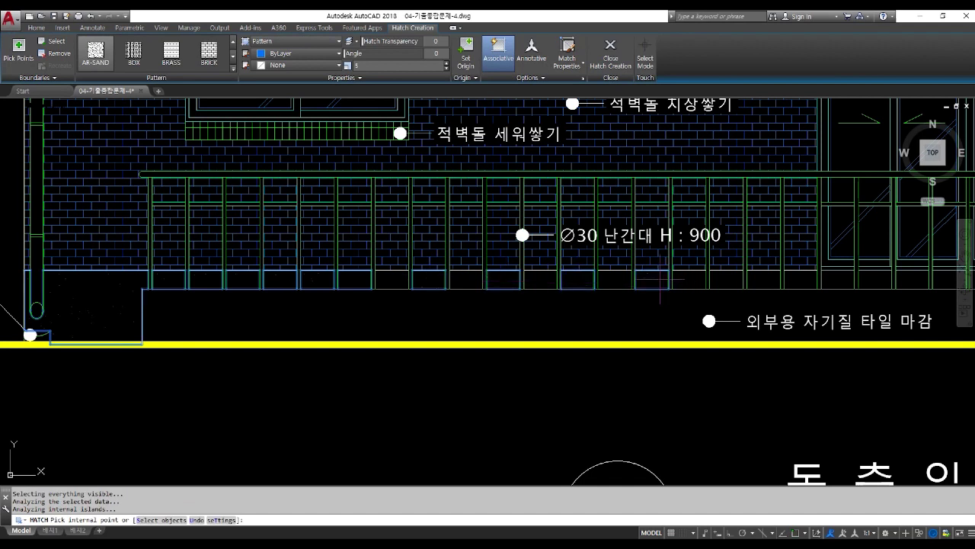
key("Return")
Fill the wall-base bays under the four-panel door and the adjoining brick panels with the AR-SAND hatch
middle_click_drag(615, 268, 174, 306)
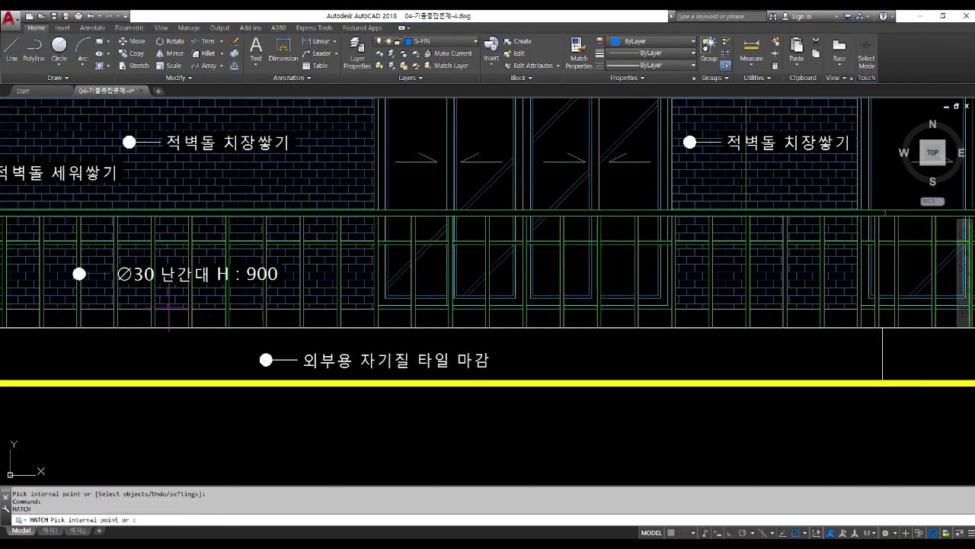
key("Return")
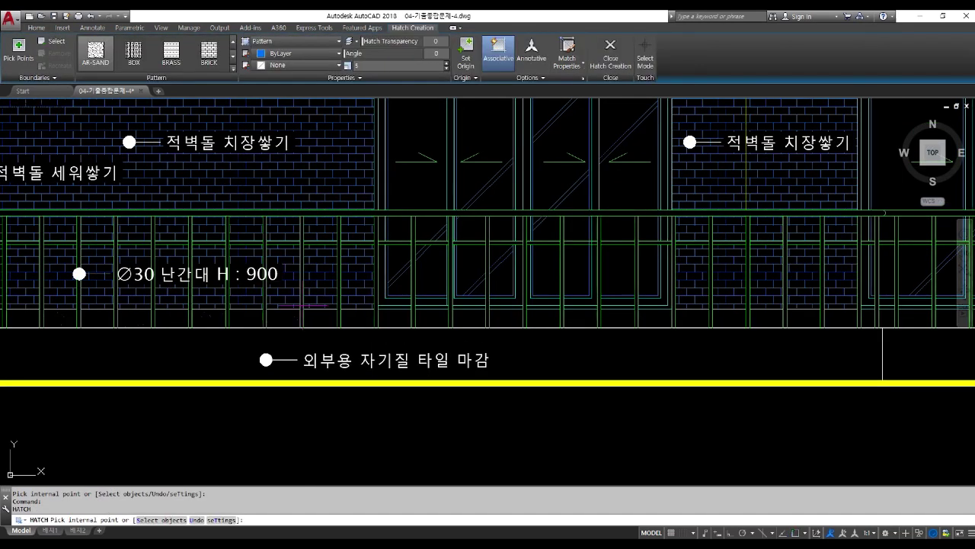
left_click(355, 318)
left_click(445, 318)
left_click(506, 317)
left_click(571, 320)
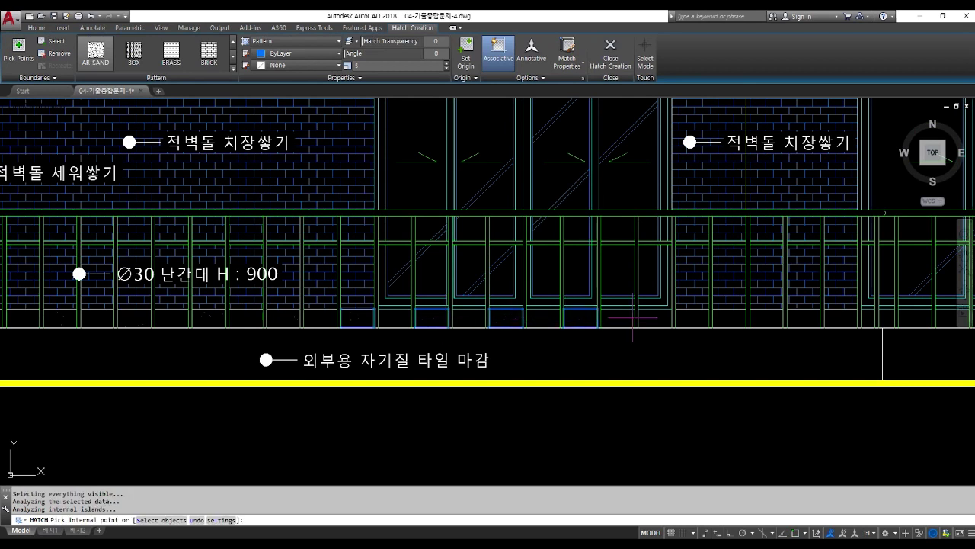
left_click(735, 318)
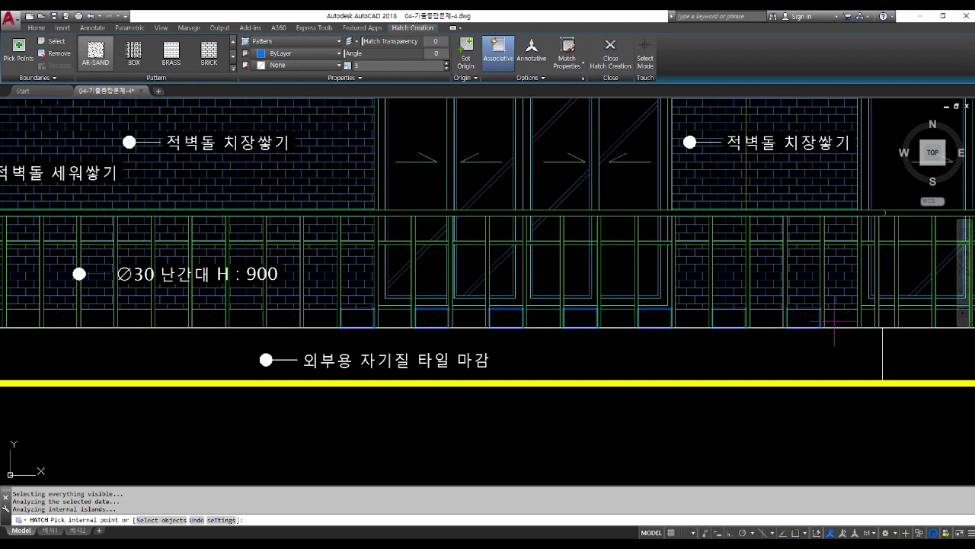
Fill the remaining wall-base bays under the two-panel door and towards the railing's right end with the AR-SAND hatch
scroll(835, 319, "down", 3)
scroll(611, 335, "up", 5)
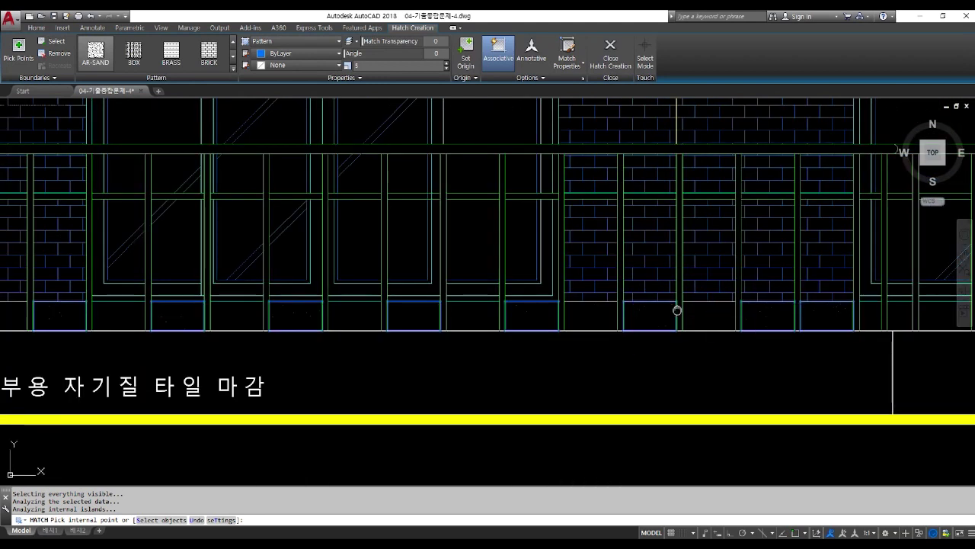
scroll(777, 312, "up", 2)
left_click(394, 324)
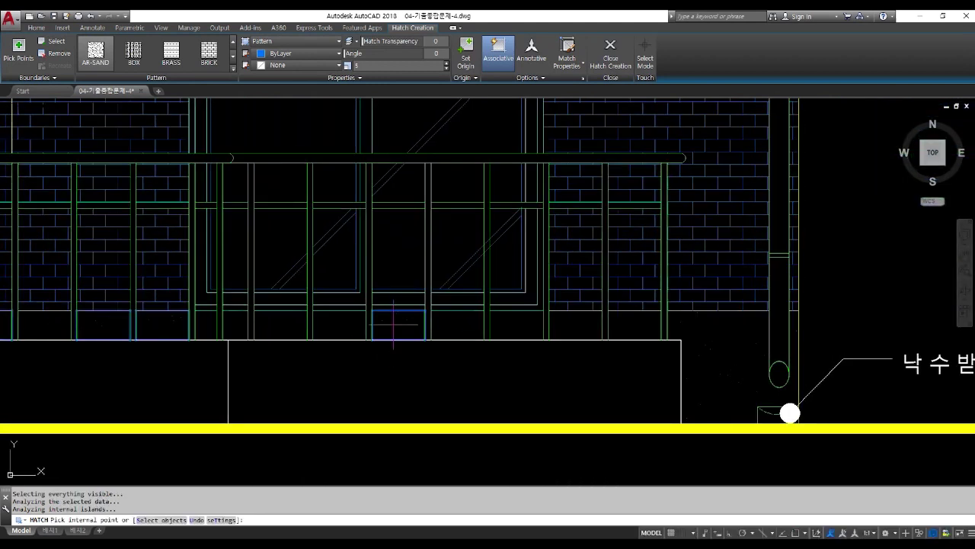
left_click(515, 326)
left_click(582, 326)
left_click(339, 324)
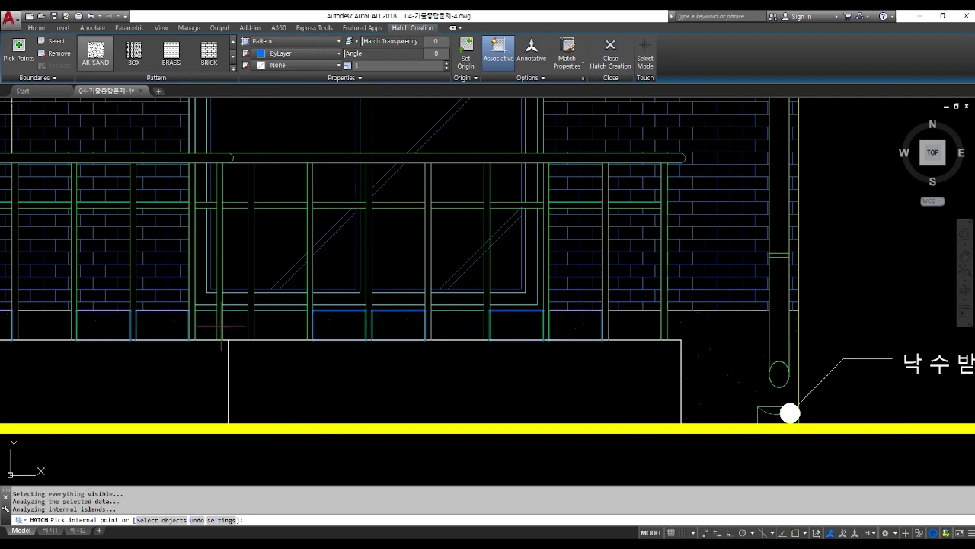
key("Return")
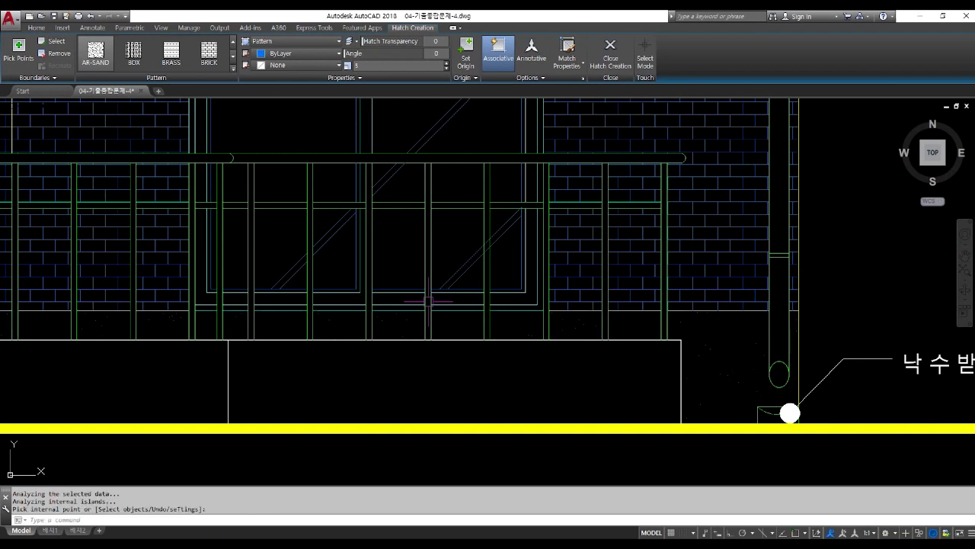
Hatch both parts of the tiled terrace face with a user-defined double hatch at 100 spacing
scroll(667, 241, "down", 4)
scroll(689, 267, "down", 3)
middle_click_drag(691, 266, 622, 344)
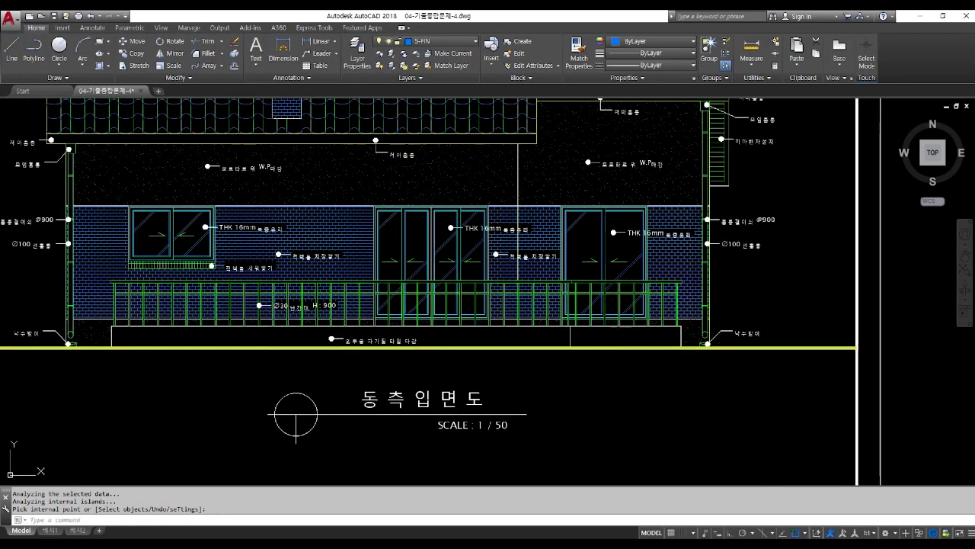
type("h")
key("Return")
left_click(295, 40)
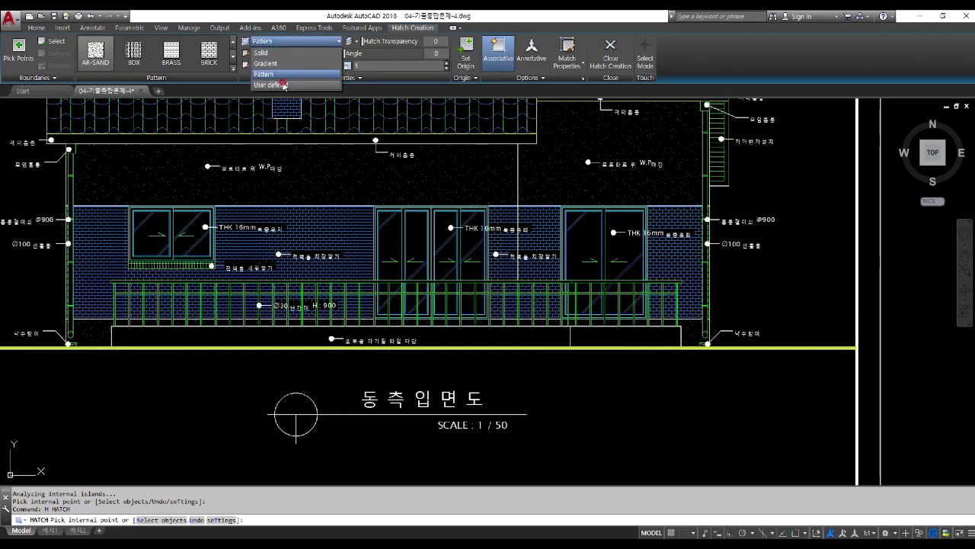
left_click(285, 82)
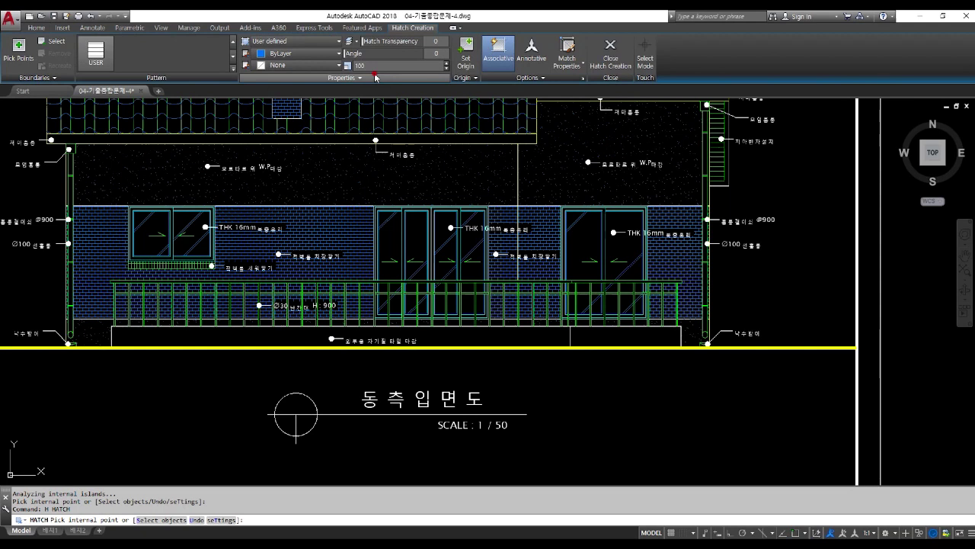
left_click(339, 77)
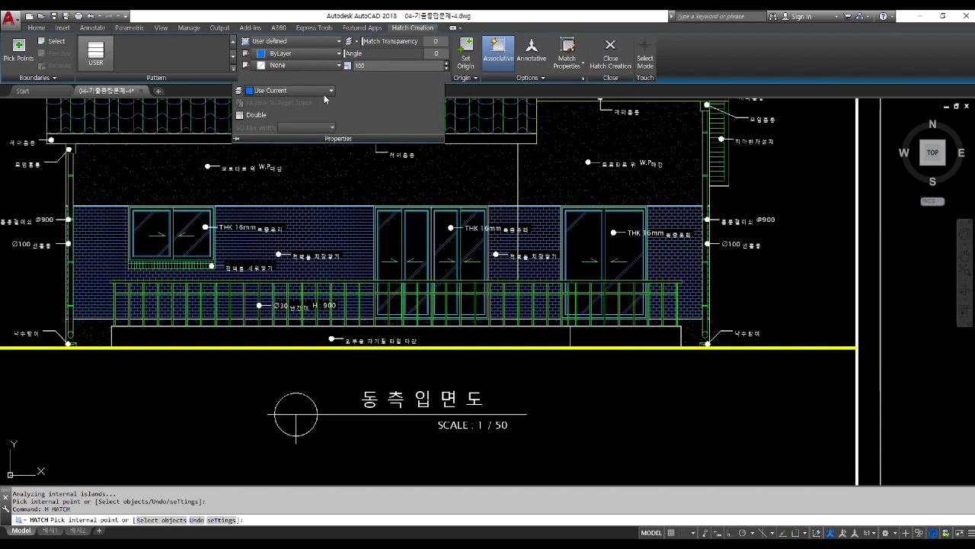
left_click(293, 339)
left_click(626, 339)
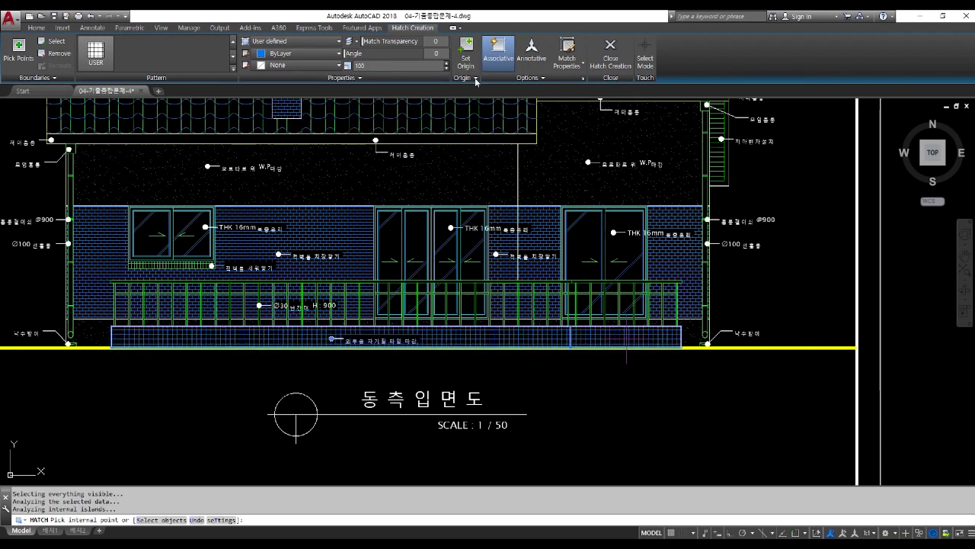
Set the terrace hatch origin at the terrace's lower-left corner on the ground line and finish the hatch
left_click(465, 58)
scroll(114, 348, "up", 5)
left_click(129, 348)
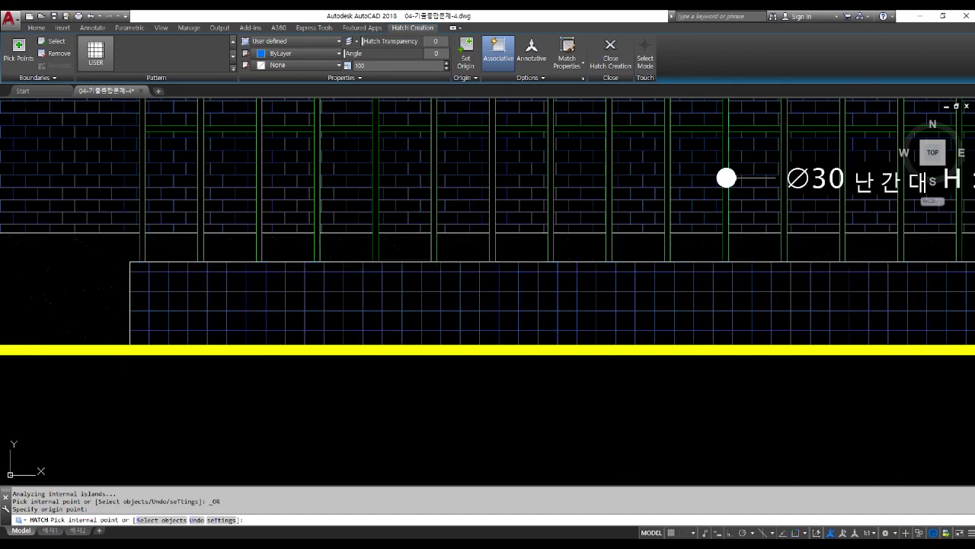
scroll(133, 349, "down", 6)
key("Return")
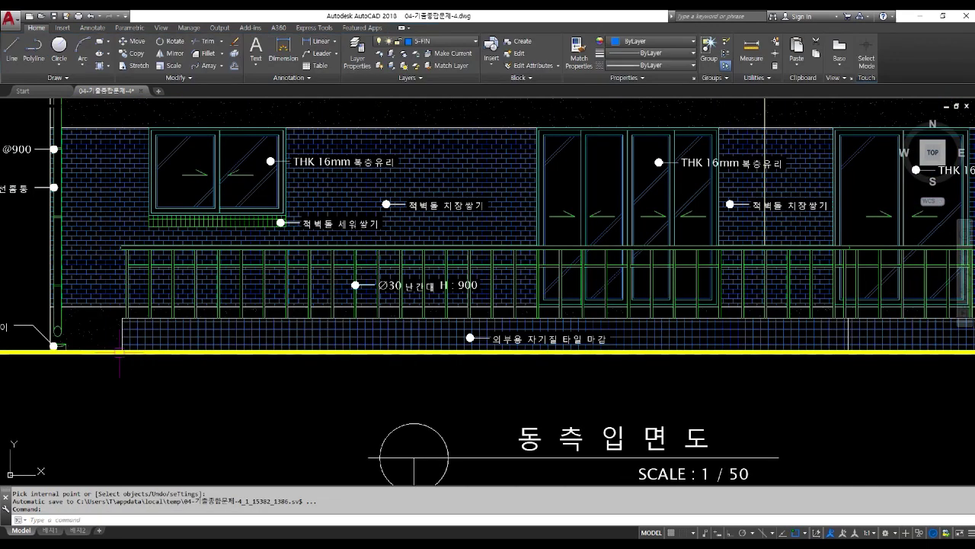
Trim the railing baluster lines that run through the "Ø30 난간대 H : 900" label
scroll(255, 390, "down", 2)
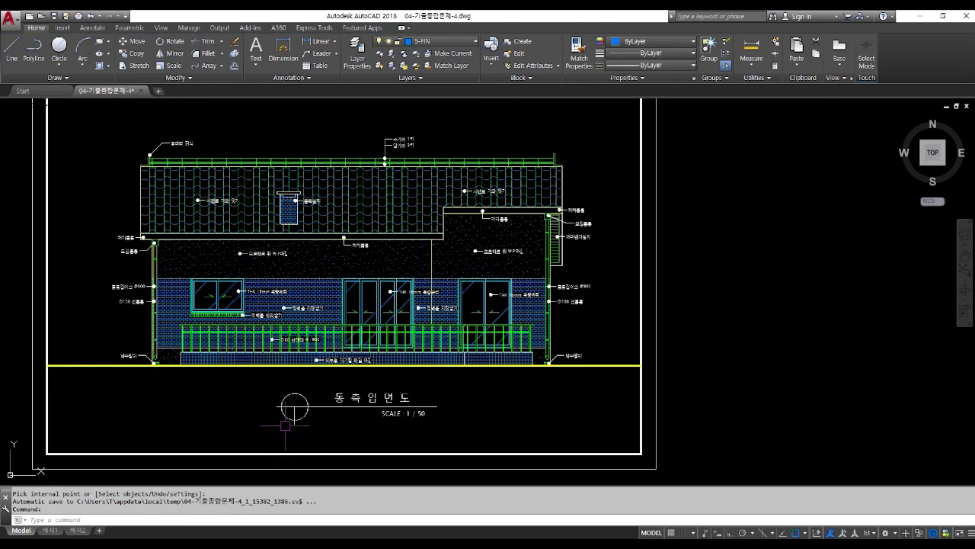
scroll(285, 426, "down", 2)
scroll(286, 426, "up", 2)
scroll(286, 426, "up", 2)
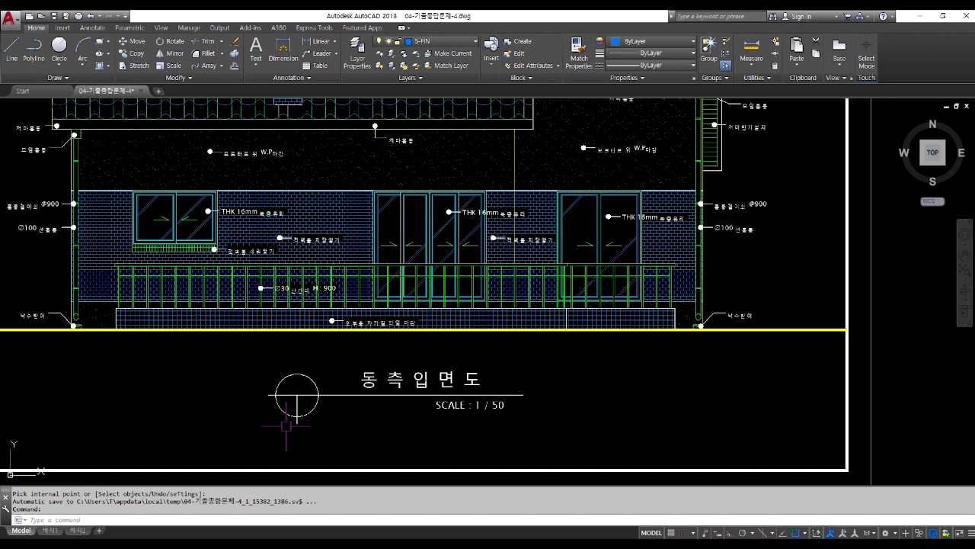
key("Return")
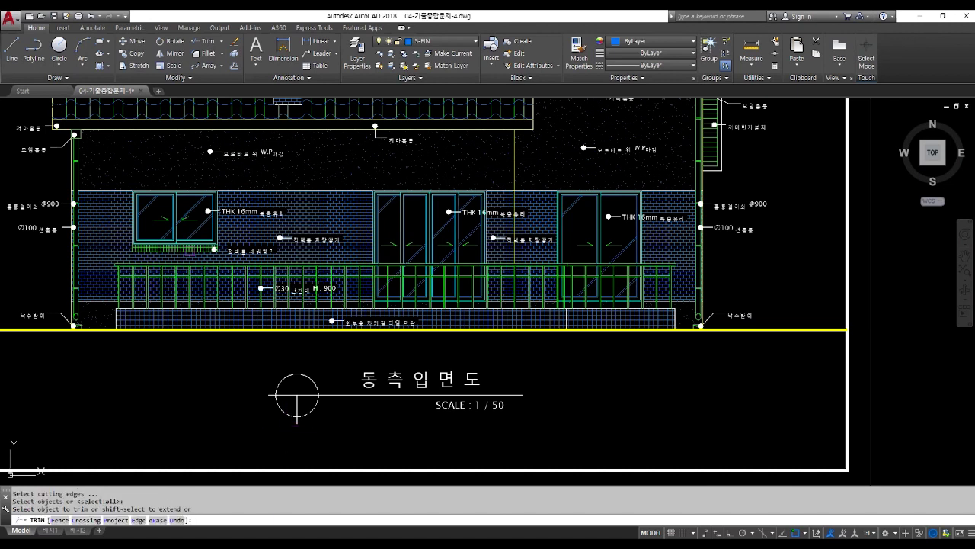
scroll(206, 232, "up", 3)
left_click(210, 232)
middle_click_drag(419, 337, 217, 330)
scroll(179, 393, "up", 4)
left_click(258, 340)
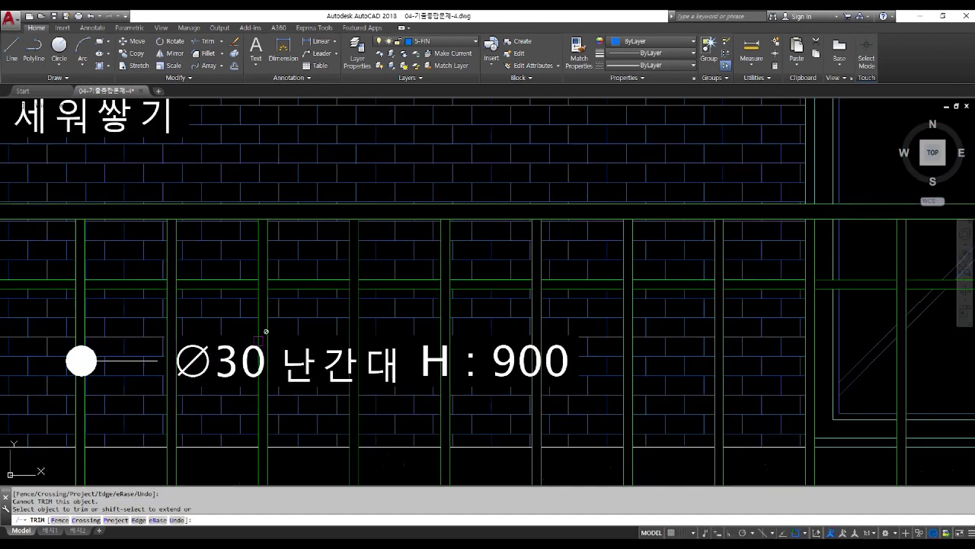
left_click(350, 338)
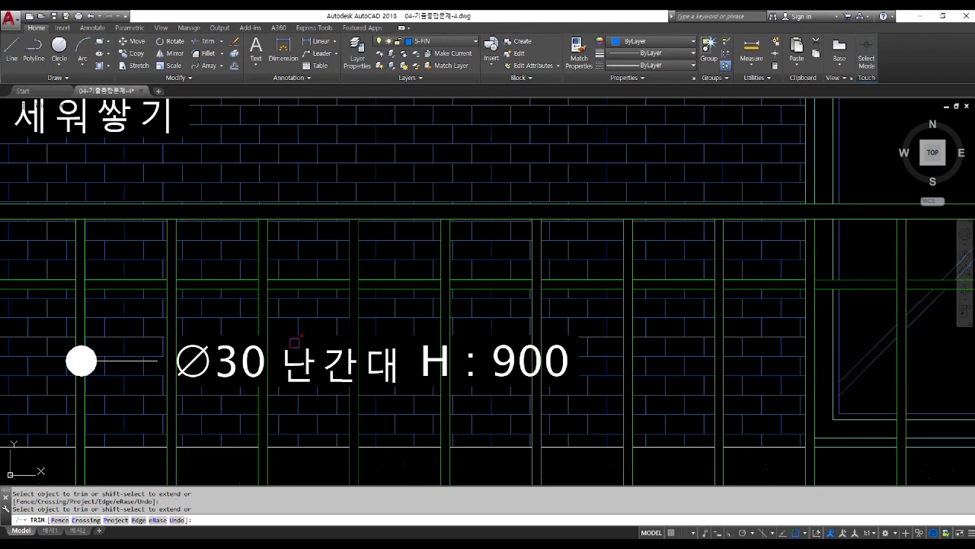
left_click(357, 342)
left_click(362, 345)
left_click(459, 344)
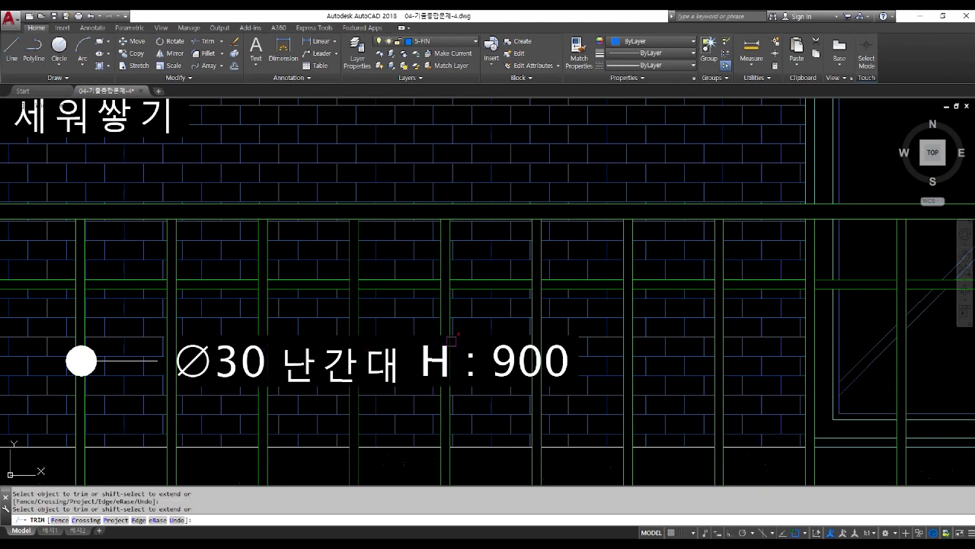
left_click(490, 341)
left_click(532, 336)
left_click(170, 343)
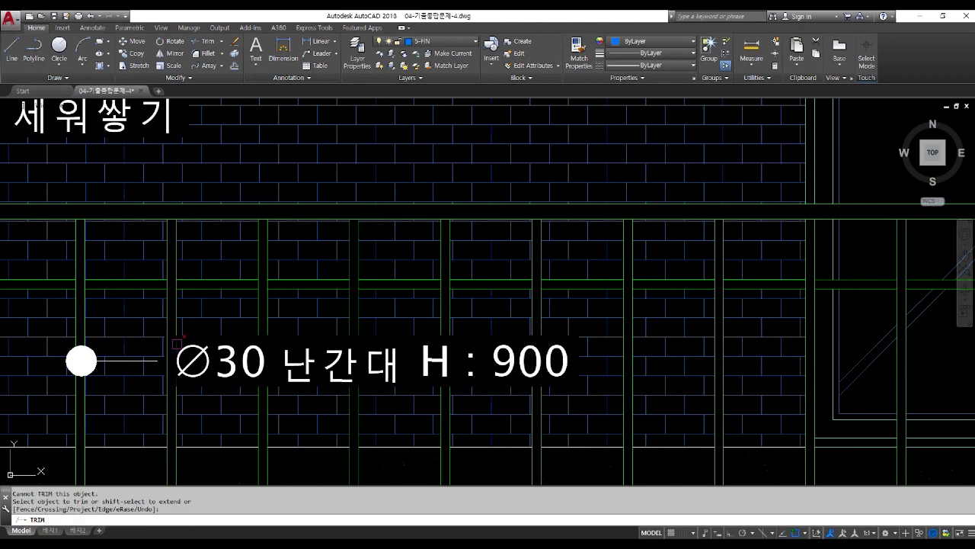
key("Escape")
Trim the vertical wall line where it crosses the 복층유리 and 적벽돌 치장쌓기 labels between the two doors
scroll(169, 343, "down", 4)
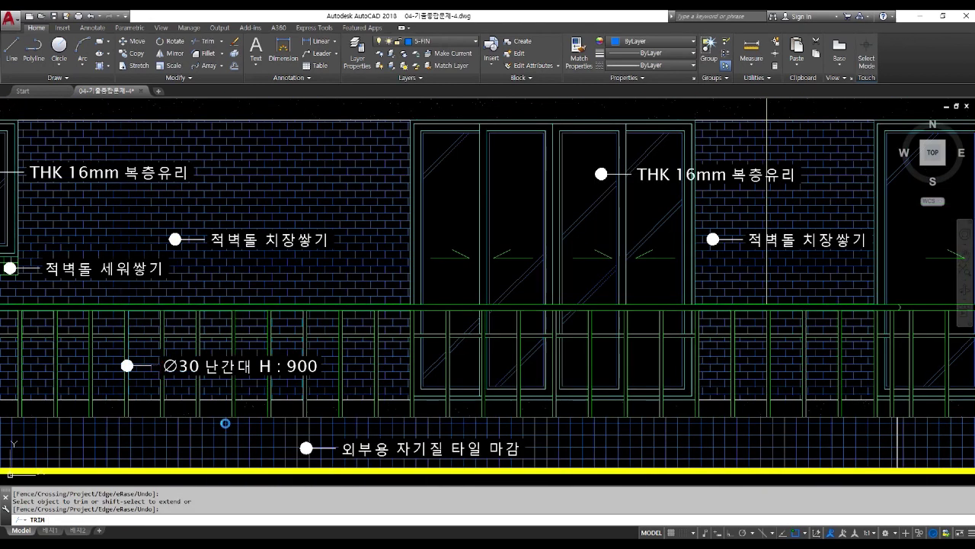
scroll(311, 333, "up", 1)
middle_click_drag(631, 253, 285, 336)
scroll(533, 210, "up", 2)
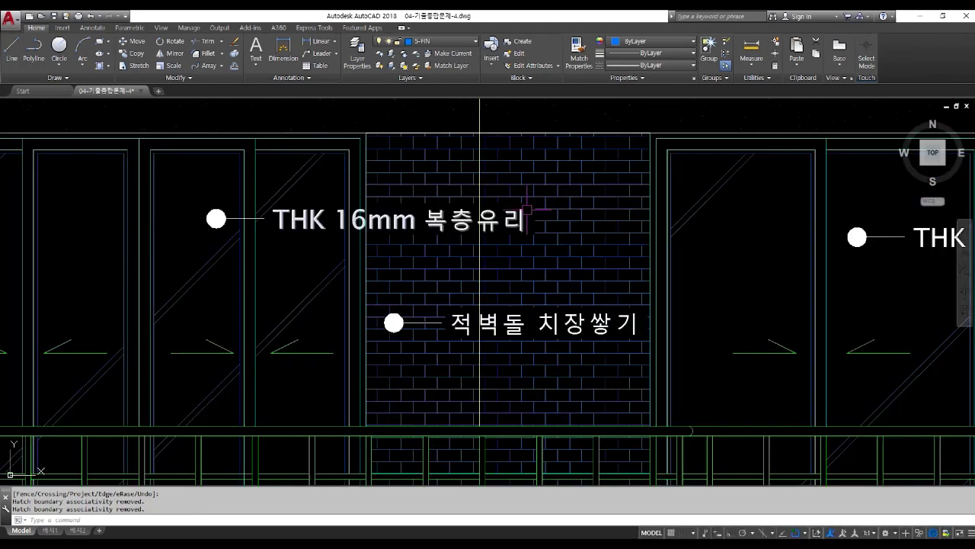
type("l")
scroll(479, 225, "up", 2)
left_click(479, 204)
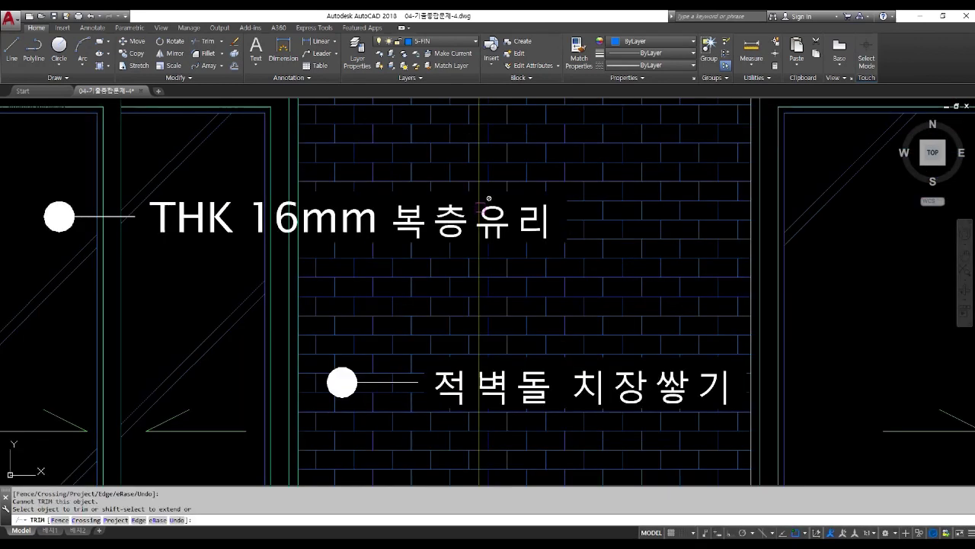
left_click(480, 357)
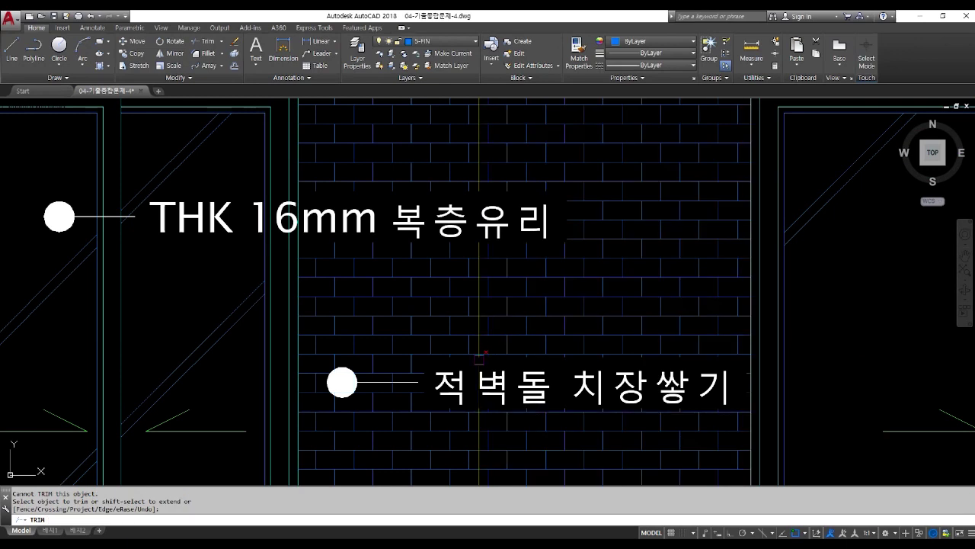
scroll(476, 364, "up", 2)
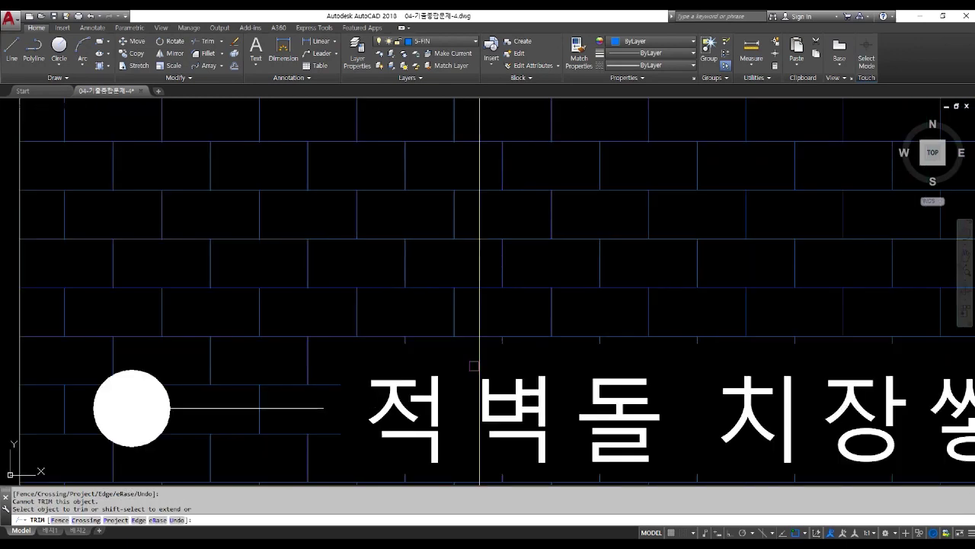
left_click(481, 358)
scroll(525, 380, "down", 4)
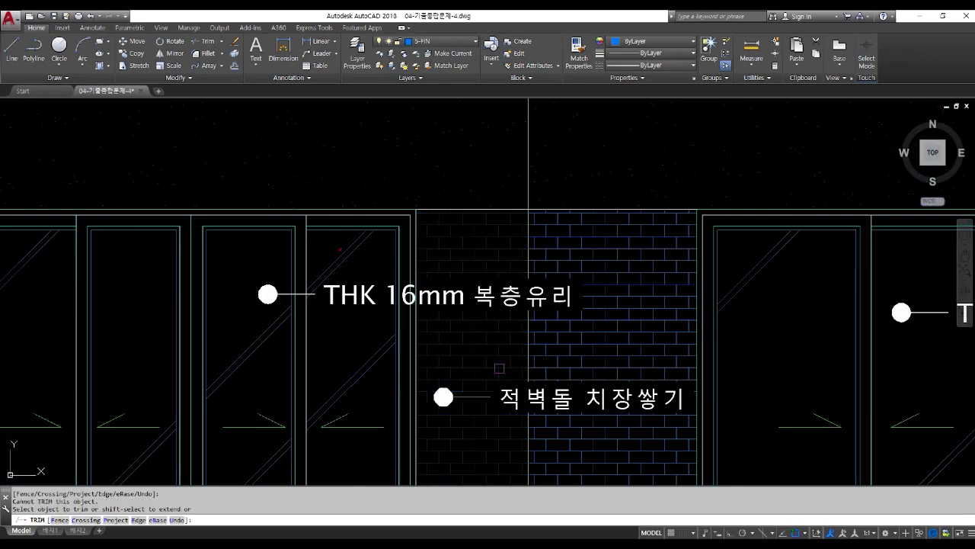
Trim the four-panel door's outer frame line where it crosses the "THK 16mm 복층유리" label
scroll(396, 267, "up", 3)
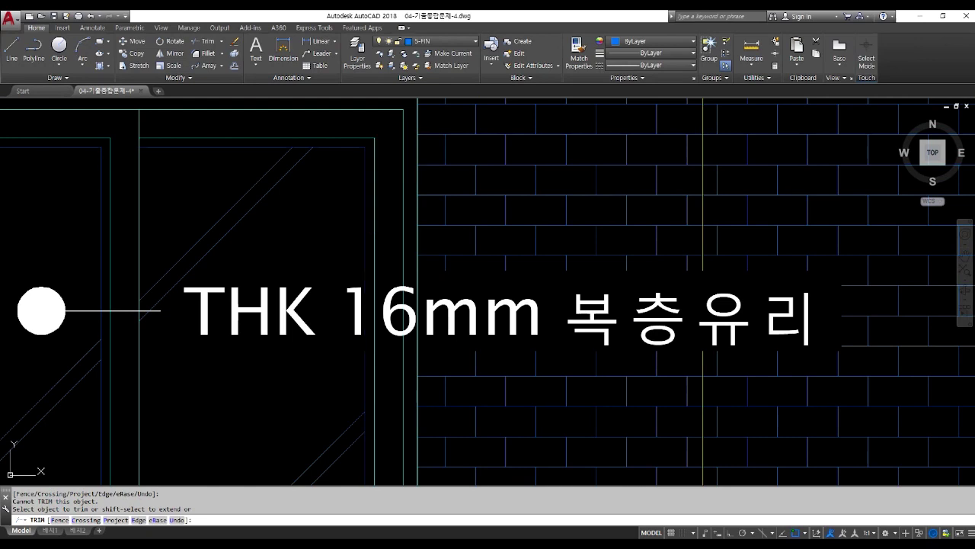
left_click(417, 278)
scroll(381, 282, "down", 3)
Trim the two-panel door's frame and glass lines that cross its "THK 16mm 복층유리" label
scroll(374, 283, "up", 1)
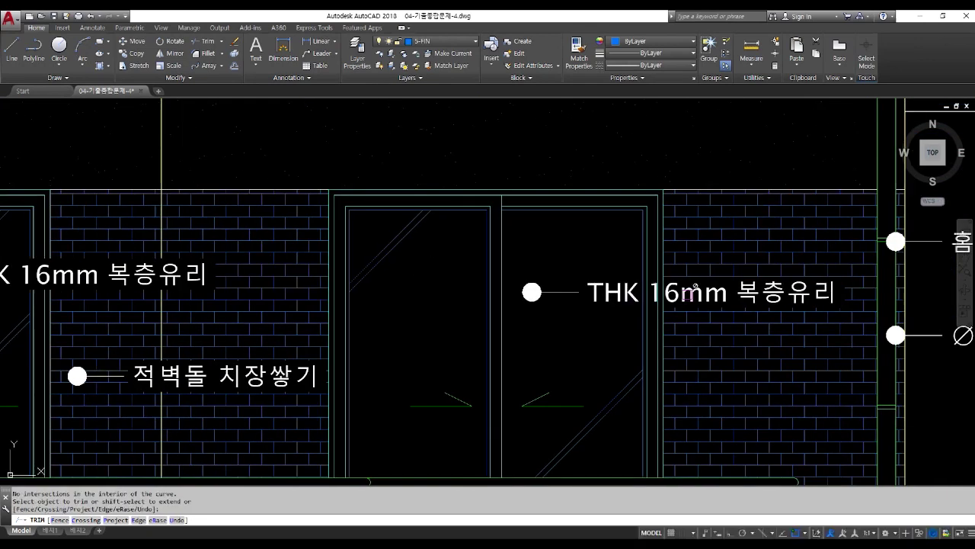
scroll(645, 291, "up", 4)
left_click(674, 292)
left_click(686, 289)
left_click(643, 263)
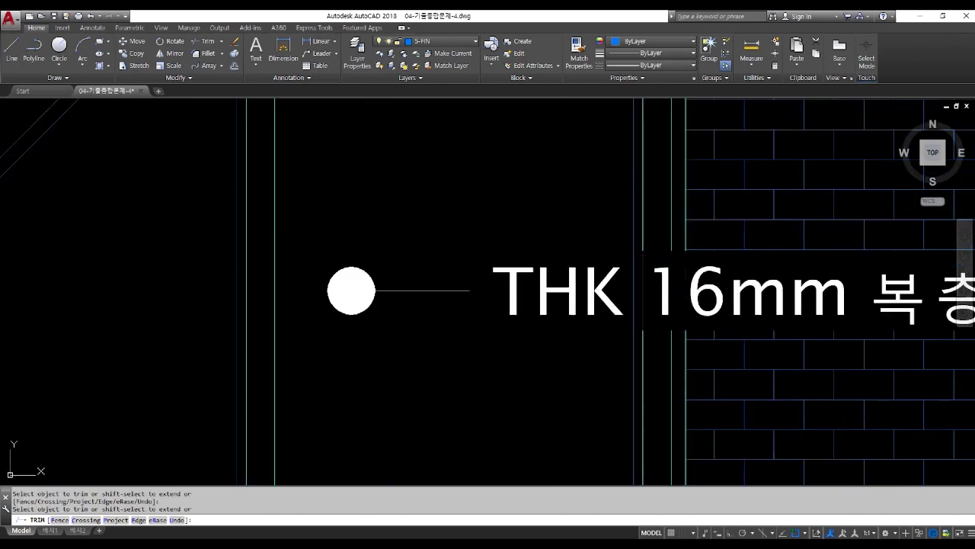
left_click(635, 261)
scroll(404, 296, "down", 2)
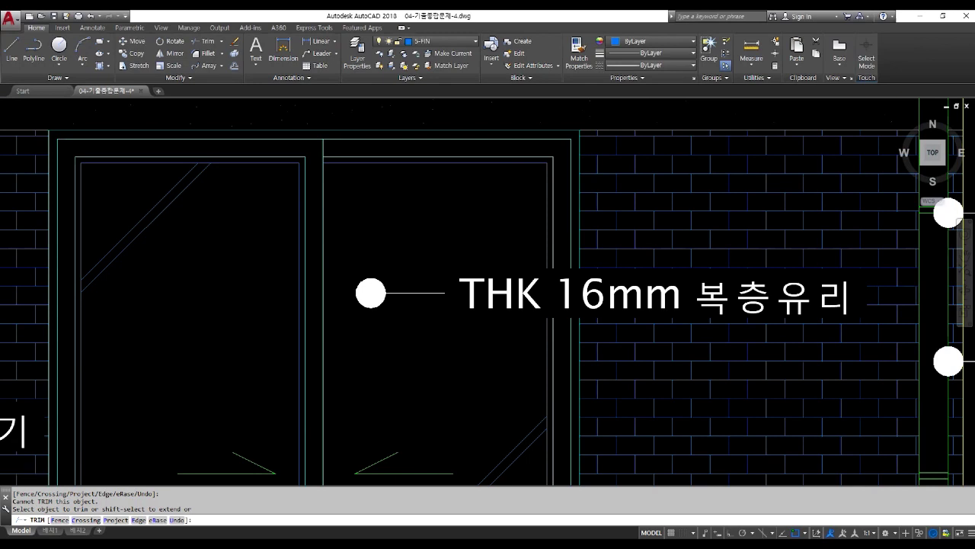
key("space")
Trim the vertical roof tile lines that run through the "시멘트 기와 잇기" label on the chimney's left side
scroll(580, 242, "down", 4)
middle_click_drag(520, 308, 622, 235)
scroll(621, 234, "down", 3)
middle_click_drag(550, 232, 577, 302)
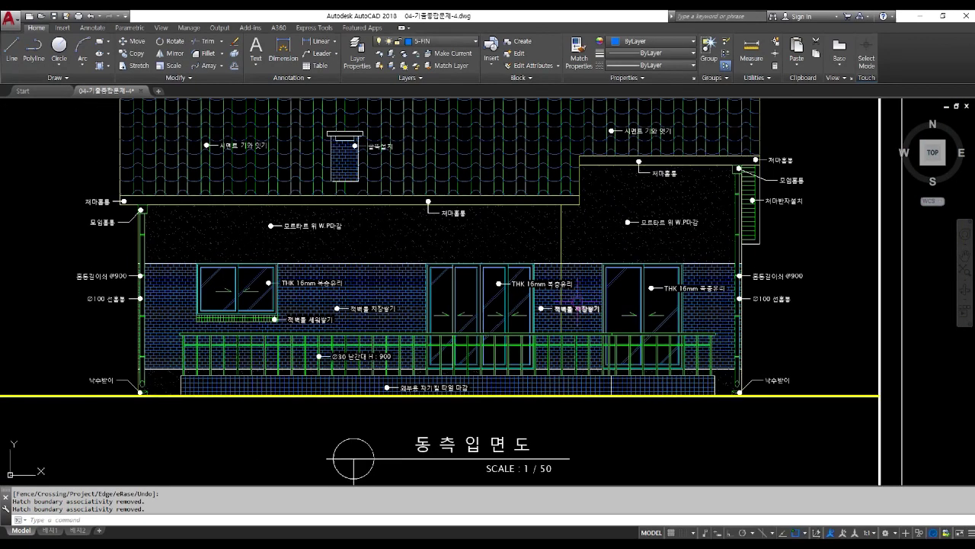
middle_click_drag(298, 186, 341, 228)
type("tr")
key("space")
key("space")
scroll(267, 158, "up", 6)
left_click(267, 159)
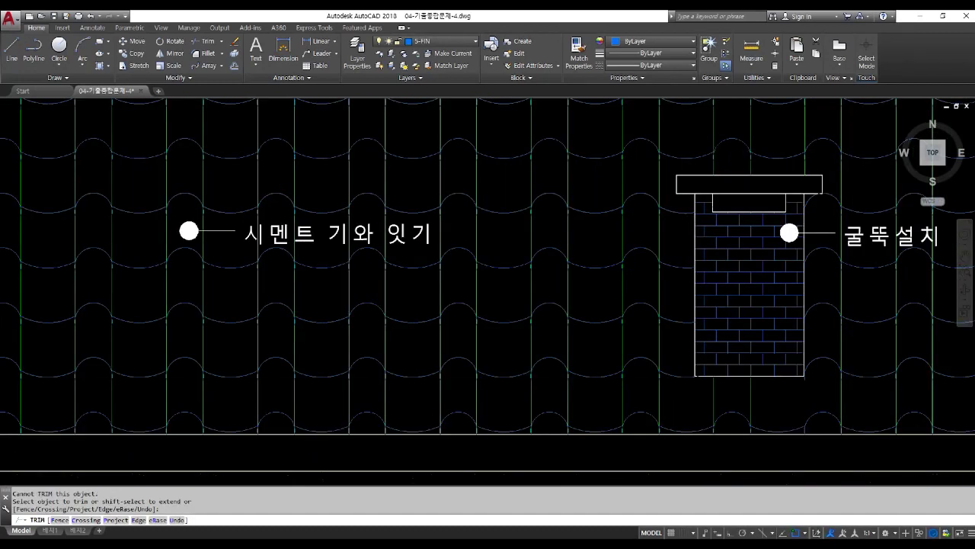
scroll(247, 211, "up", 2)
left_click(247, 210)
left_click(314, 211)
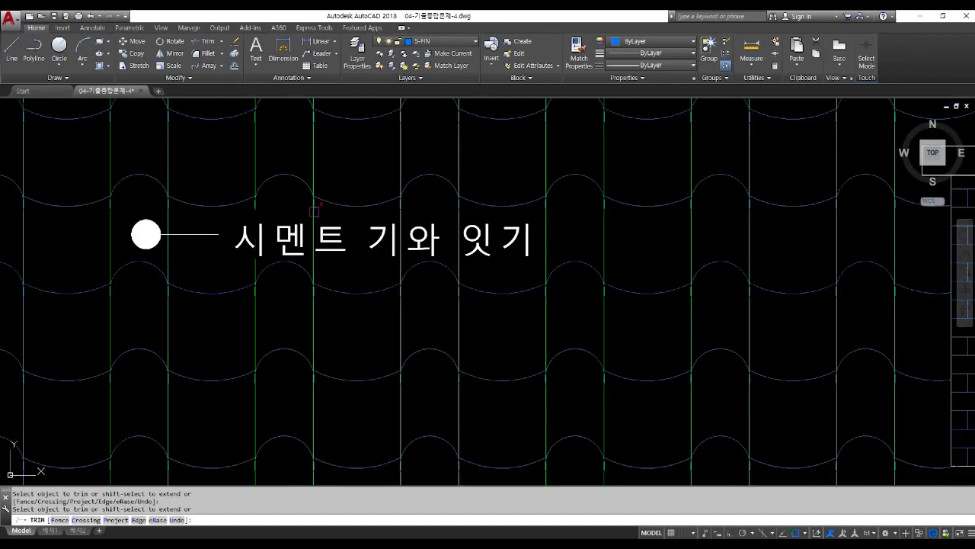
left_click(364, 224)
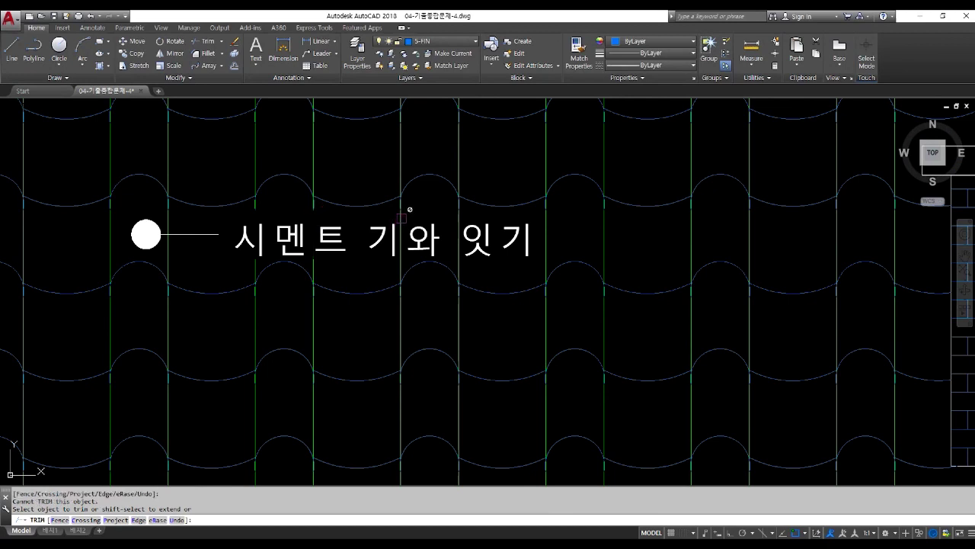
left_click(408, 213)
left_click(412, 225)
left_click(454, 231)
key("Escape")
scroll(308, 284, "down", 6)
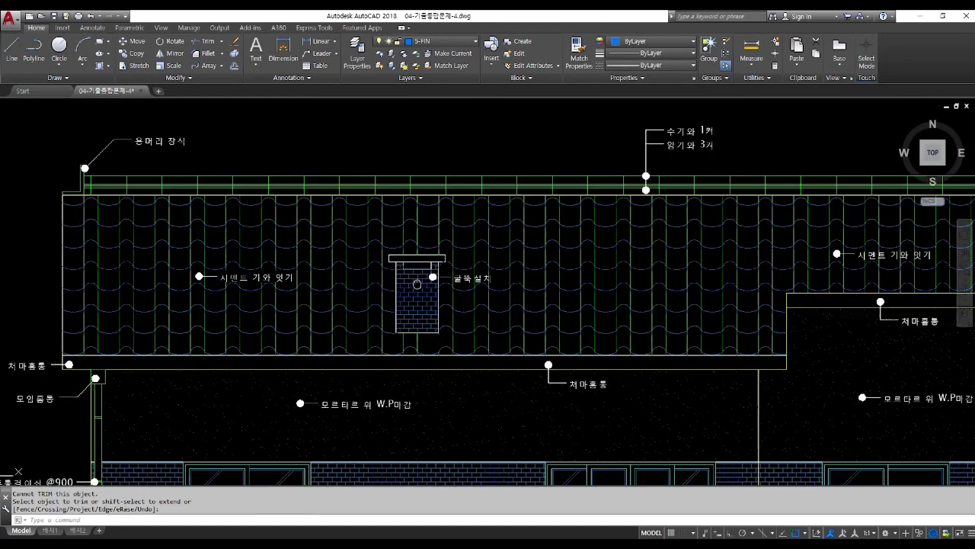
Trim the vertical roof tile lines that run through the "굴뚝설치" label beside the chimney
key("Return")
scroll(278, 285, "up", 8)
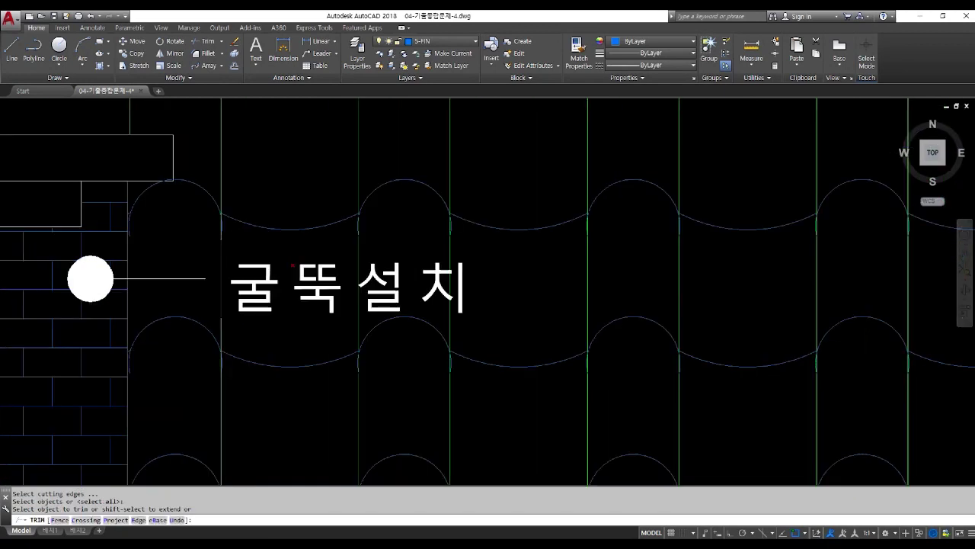
left_click(440, 255)
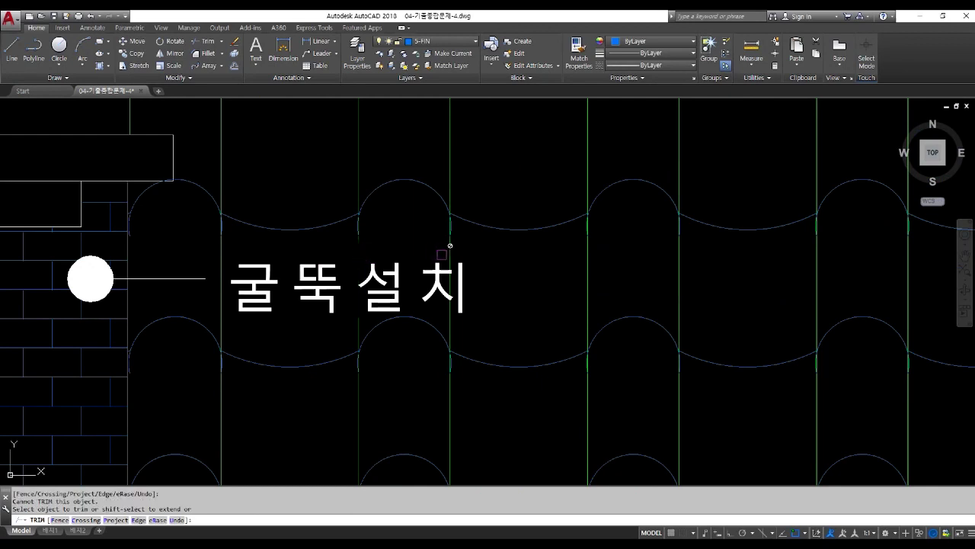
left_click(450, 246)
scroll(487, 292, "down", 3)
scroll(488, 292, "up", 3)
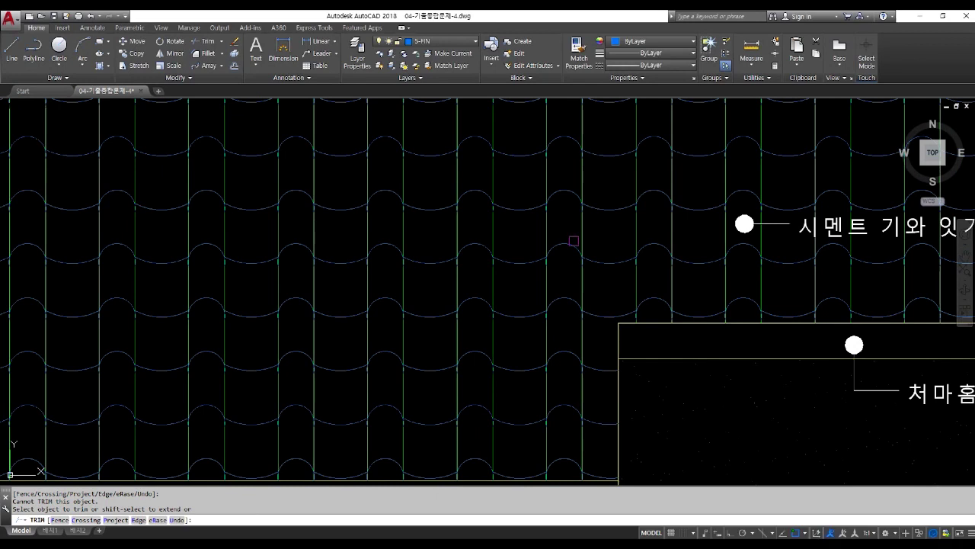
scroll(465, 297, "up", 3)
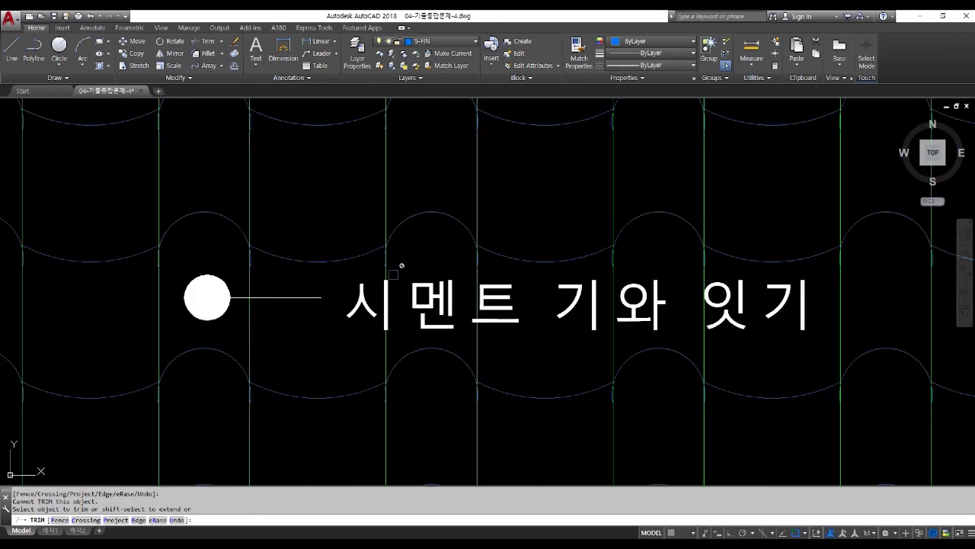
left_click(384, 341)
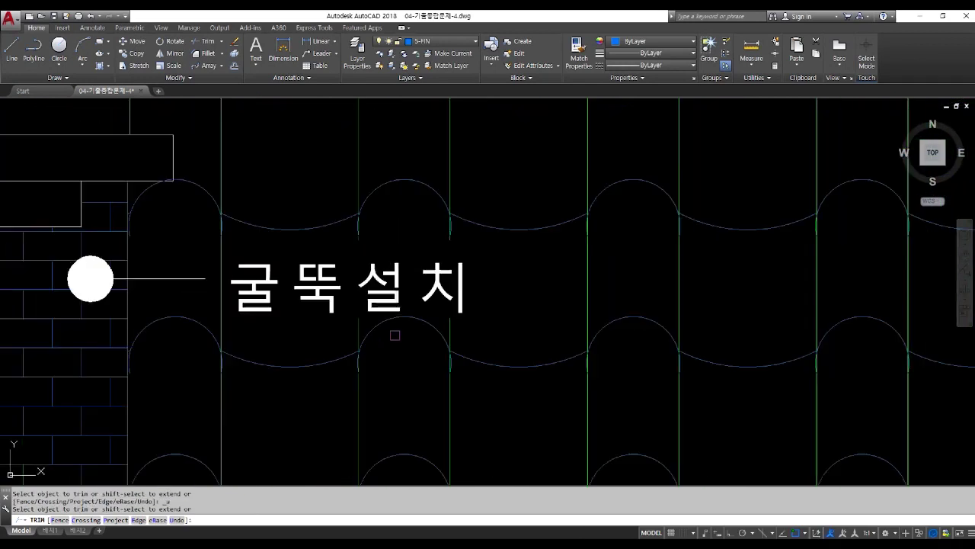
Trim the vertical roof tile lines that run through the "시멘트 기와 잇기" label on the roof's right part
left_click(381, 262)
scroll(363, 307, "down", 2)
middle_click_drag(728, 293, 358, 290)
middle_click_drag(851, 293, 426, 283)
left_click(581, 221)
left_click(587, 214)
scroll(586, 214, "up", 5)
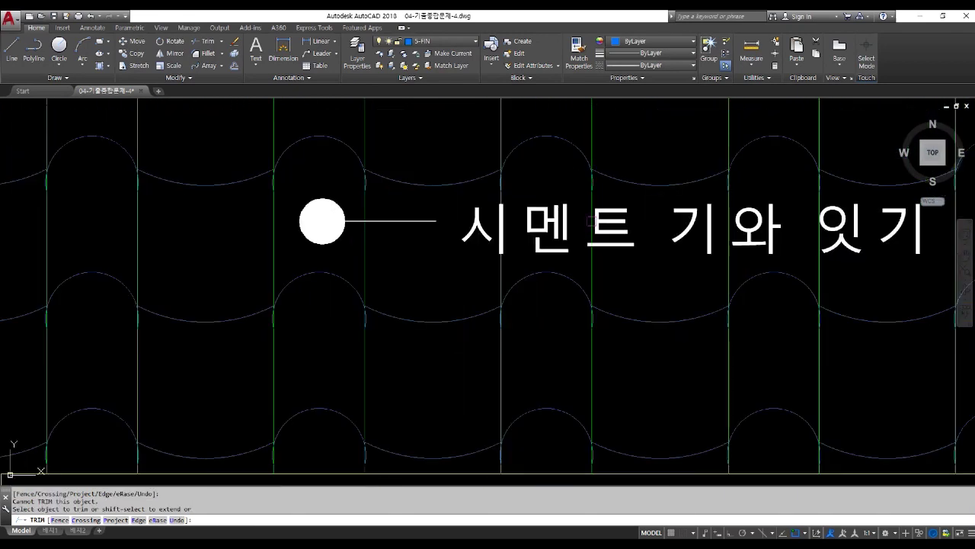
left_click(589, 195)
left_click(447, 200)
scroll(392, 215, "down", 2)
left_click(627, 197)
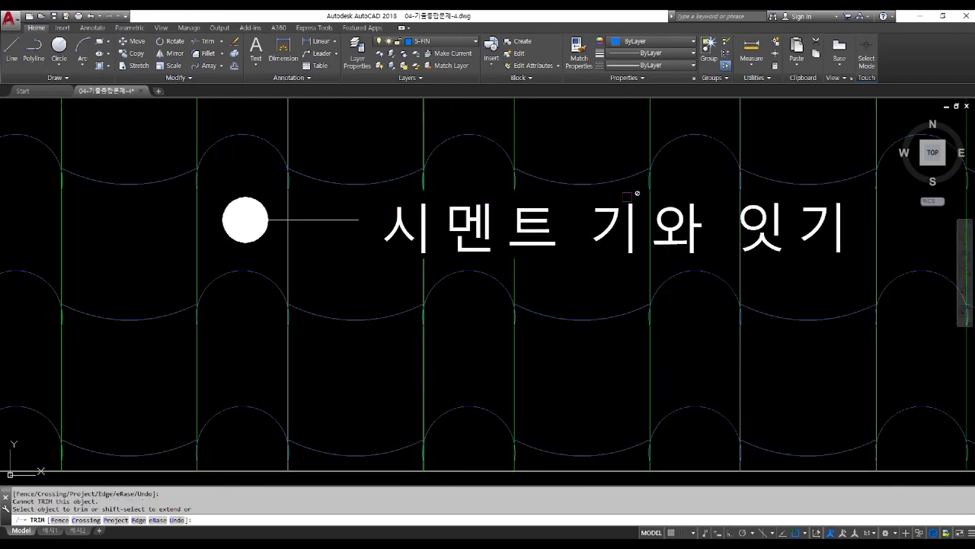
left_click(735, 201)
key("Return")
Examine the elevation from the roof down to the title and drawing frame for lines crossing the labels
scroll(570, 285, "down", 10)
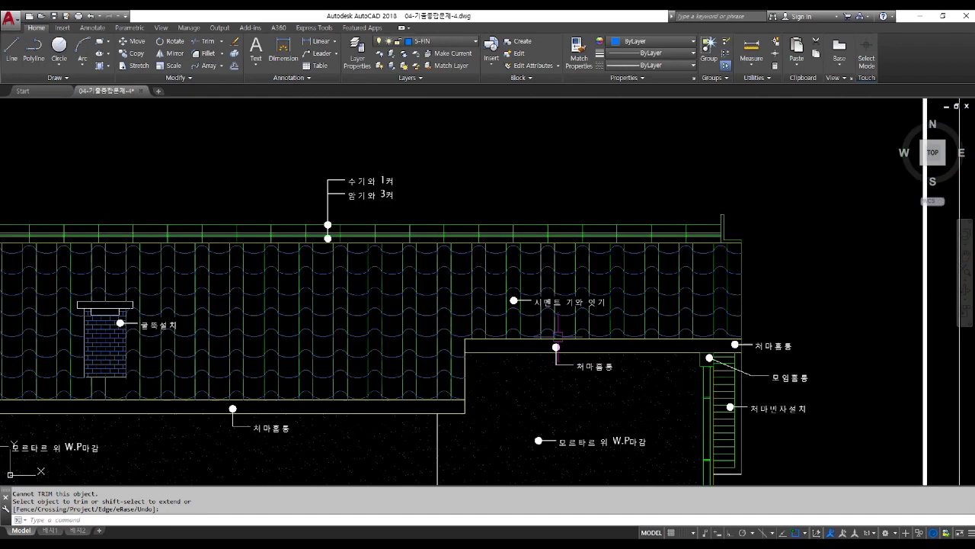
scroll(557, 336, "down", 2)
middle_click_drag(567, 294, 586, 259)
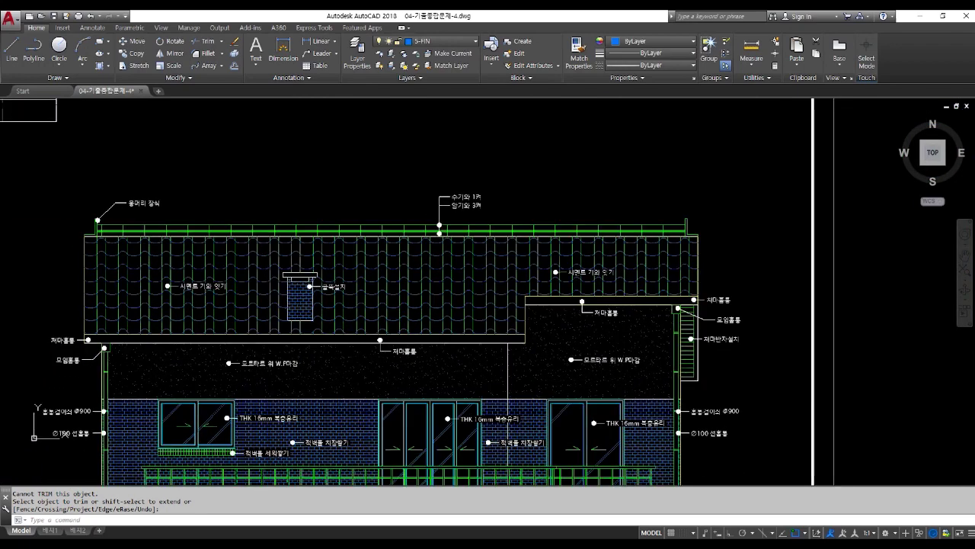
middle_click_drag(533, 282, 547, 265)
middle_click_drag(402, 312, 447, 266)
middle_click_drag(482, 304, 399, 243)
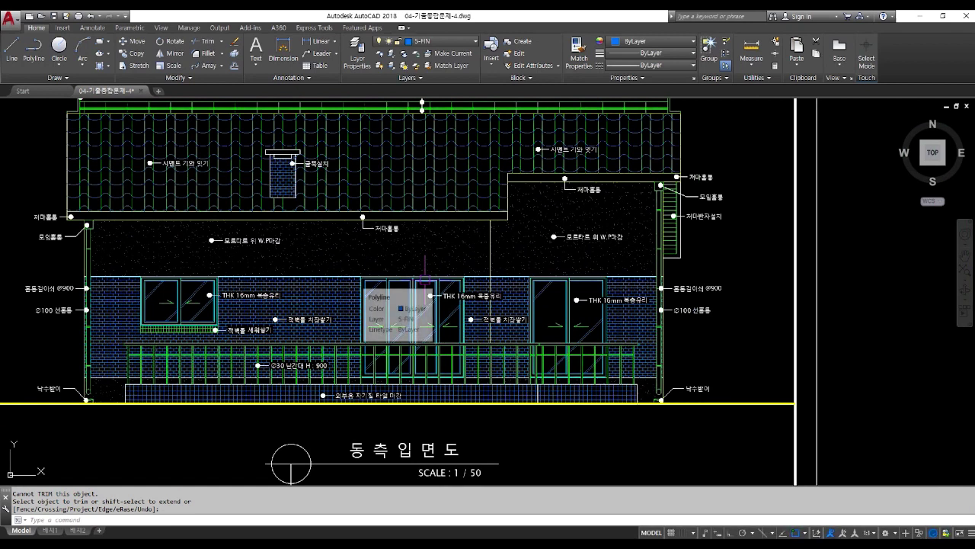
scroll(423, 283, "down", 2)
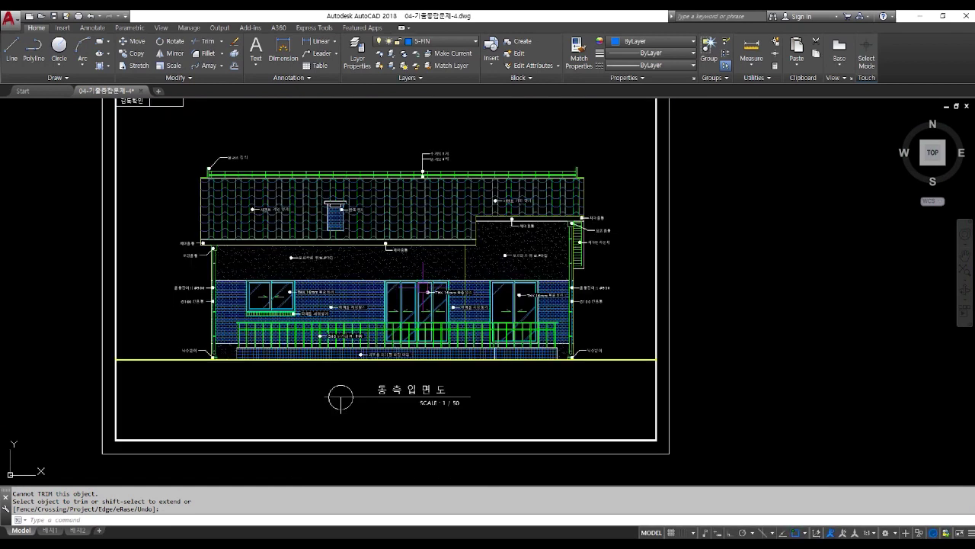
middle_click_drag(418, 301, 417, 333)
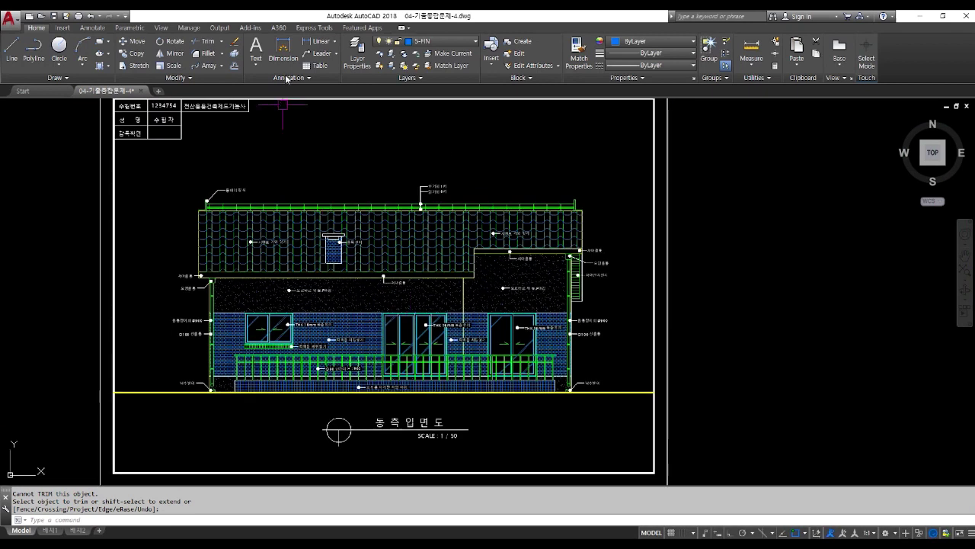
Make 3-ETC the current layer and open DesignCenter beside the elevation
left_click(421, 45)
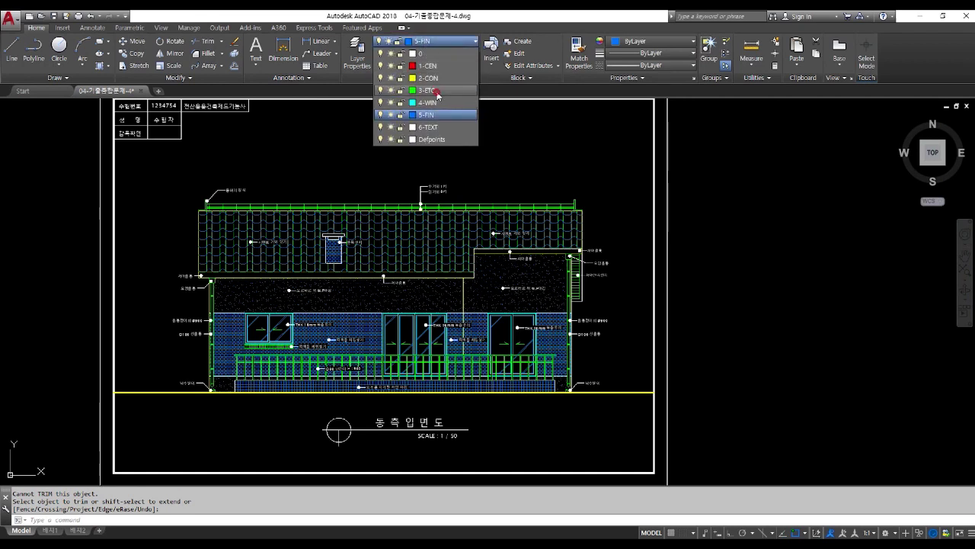
left_click(435, 103)
key("ctrl+2")
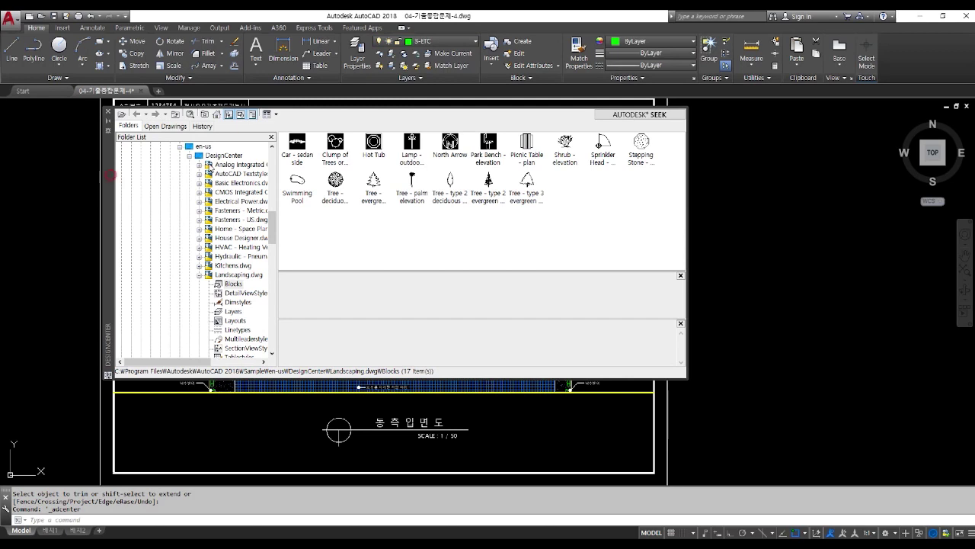
left_click_drag(110, 175, 401, 146)
Examine the DesignCenter folder path from drive C through AutoCAD 2018 and Sample to the blocks of Landscaping.dwg
scroll(460, 204, "up", 10)
scroll(460, 204, "up", 1)
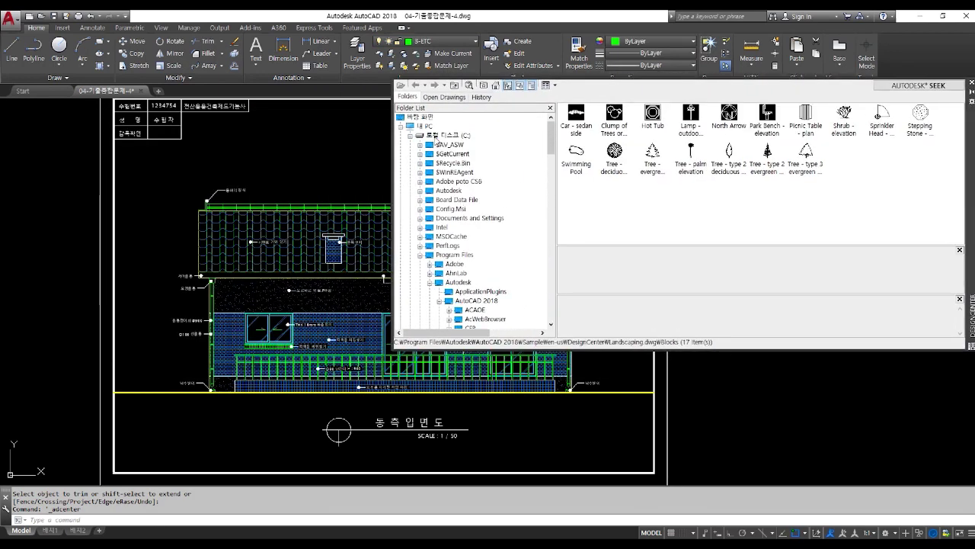
scroll(448, 191, "down", 1)
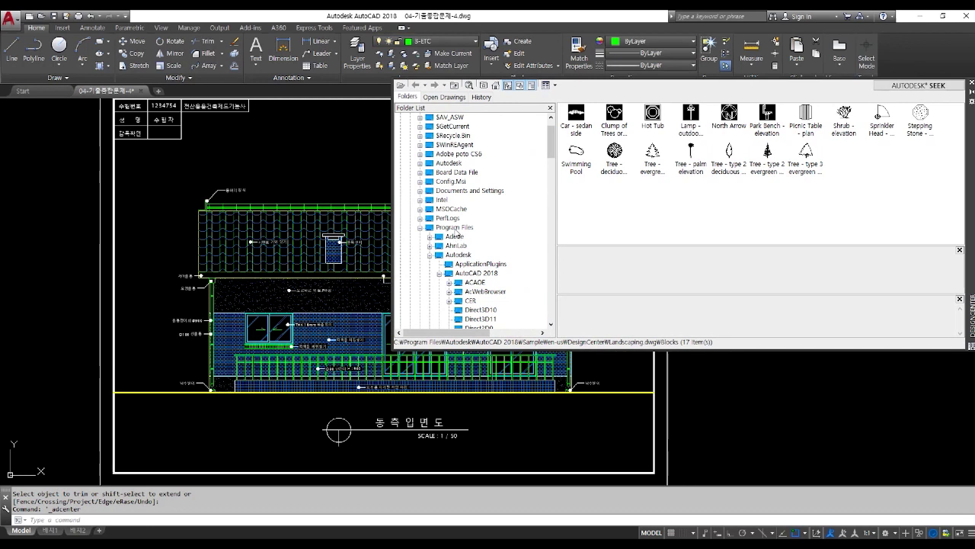
scroll(458, 230, "down", 1)
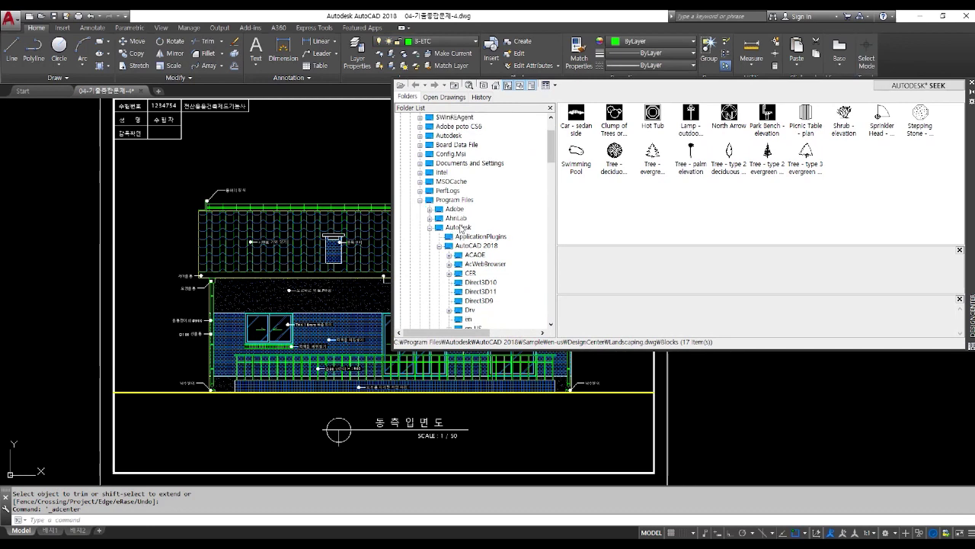
scroll(460, 230, "down", 1)
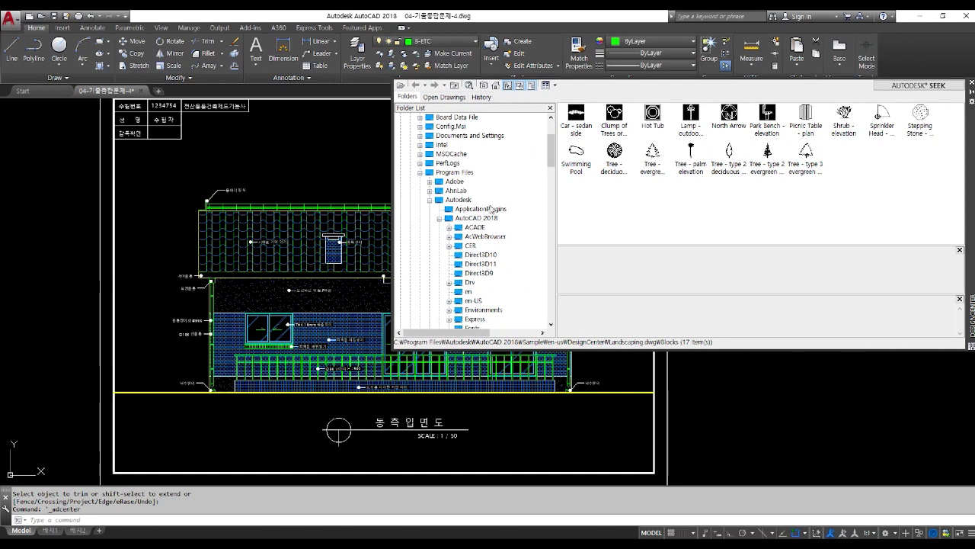
scroll(531, 180, "down", 4)
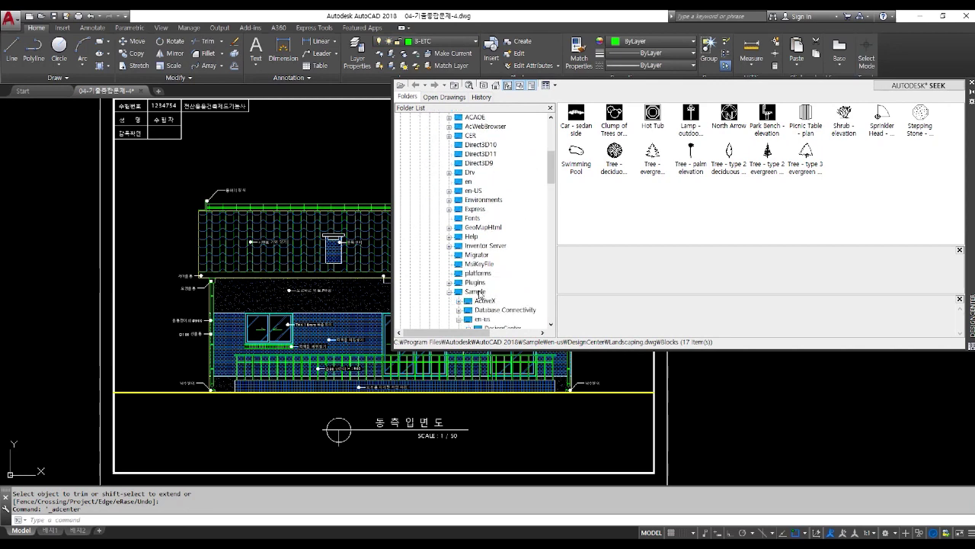
scroll(479, 294, "down", 1)
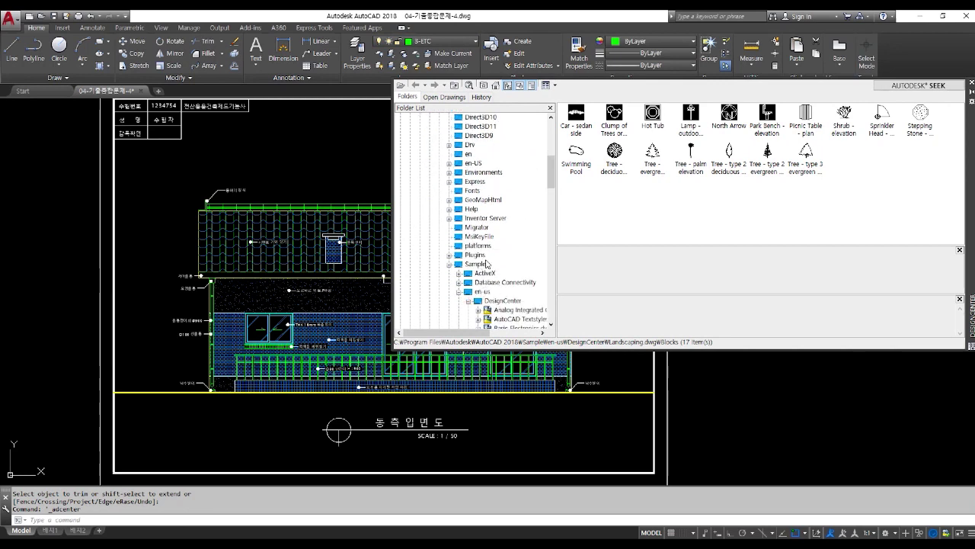
scroll(486, 264, "down", 1)
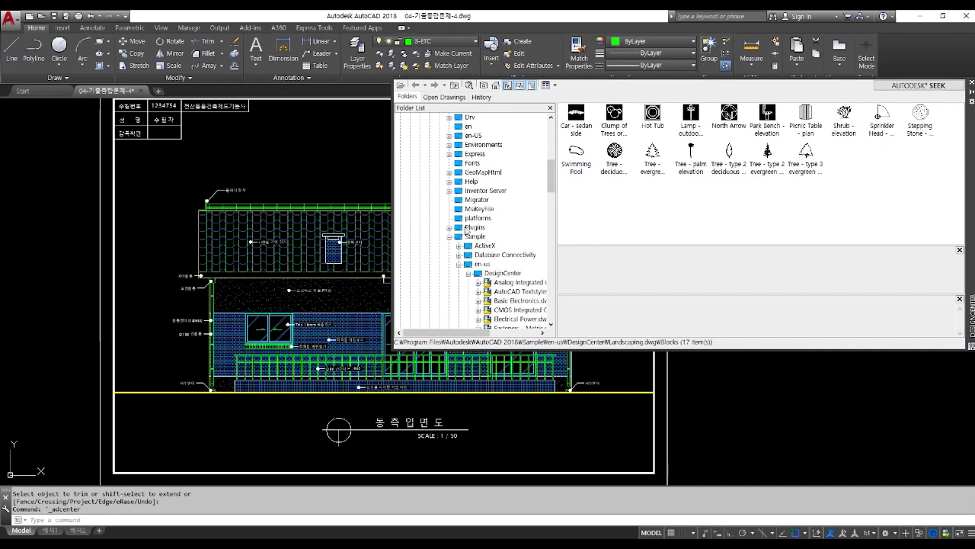
scroll(464, 230, "down", 4)
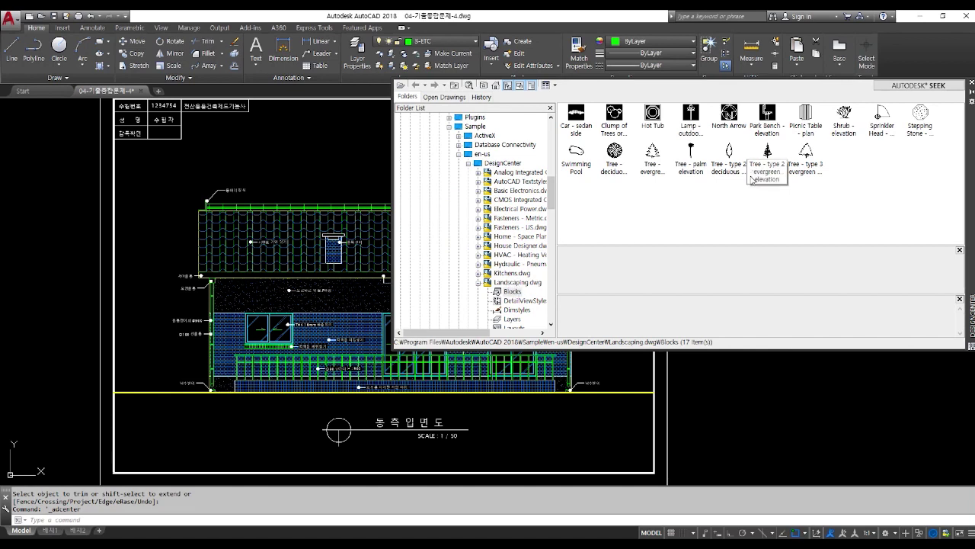
Insert the shrub, type 2 evergreen, type 2 deciduous and type 3 evergreen elevation blocks beside the drawing frame, then close DesignCenter
mouse_move(844, 114)
left_mouse_down()
mouse_move(785, 343)
mouse_move(810, 408)
left_mouse_up()
mouse_move(766, 152)
left_mouse_down()
mouse_move(812, 338)
mouse_move(856, 419)
left_mouse_up()
mouse_move(729, 151)
left_mouse_down()
mouse_move(723, 211)
mouse_move(755, 366)
mouse_move(754, 355)
left_mouse_up()
left_click_drag(806, 152, 901, 413)
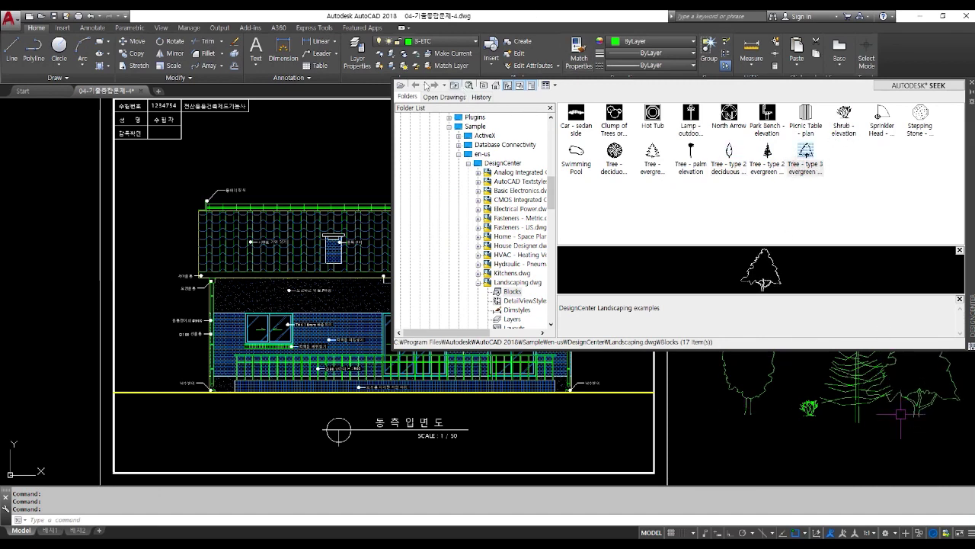
left_click(966, 83)
Move the type 3 and type 2 evergreen trees to the right so that all the trees stand apart
scroll(579, 164, "up", 3)
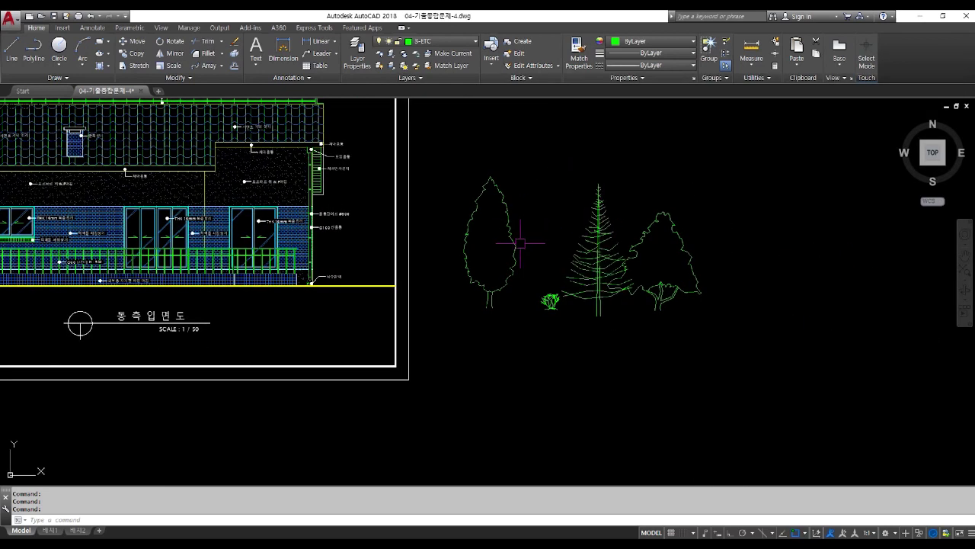
type("m")
key("Return")
left_click(660, 301)
key("Return")
left_click(677, 380)
left_click(794, 380)
key("Return")
left_click(616, 290)
key("Return")
left_click(648, 381)
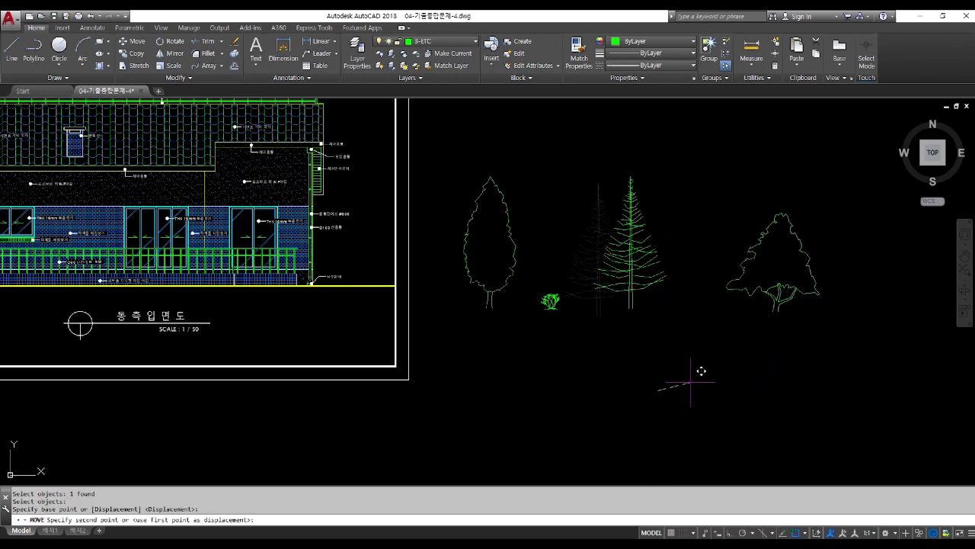
left_click(698, 381)
type("sc")
key("Return")
left_click(513, 278)
left_click(642, 278)
left_click(802, 340)
left_click(624, 185)
key("Return")
scroll(557, 304, "up", 4)
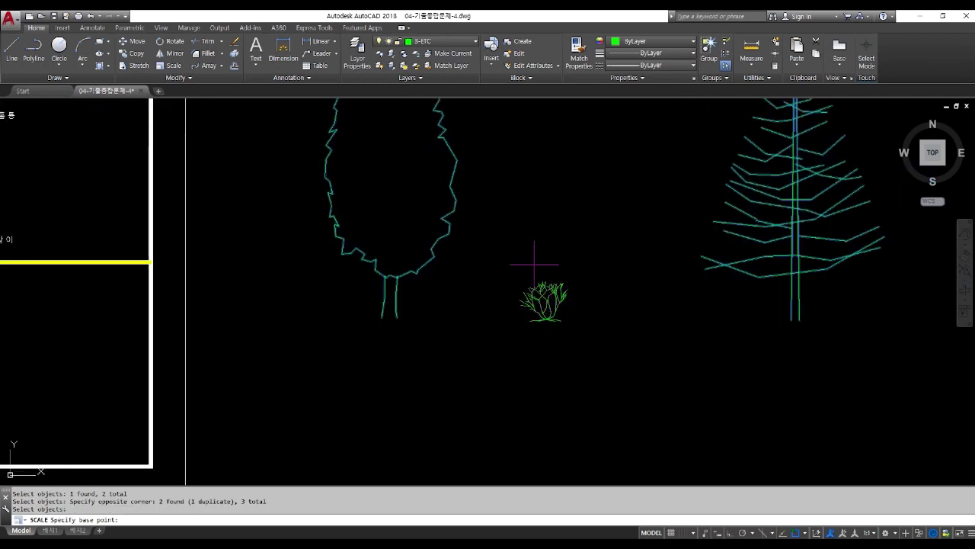
key("Return")
key("Escape")
Explode the three tree blocks, leaving the shrub as a block
scroll(506, 316, "down", 3)
type("x")
key("Return")
left_click(466, 238)
left_click(479, 231)
left_click(654, 242)
left_click(672, 251)
left_click(838, 253)
scroll(583, 271, "down", 3)
scroll(686, 272, "up", 4)
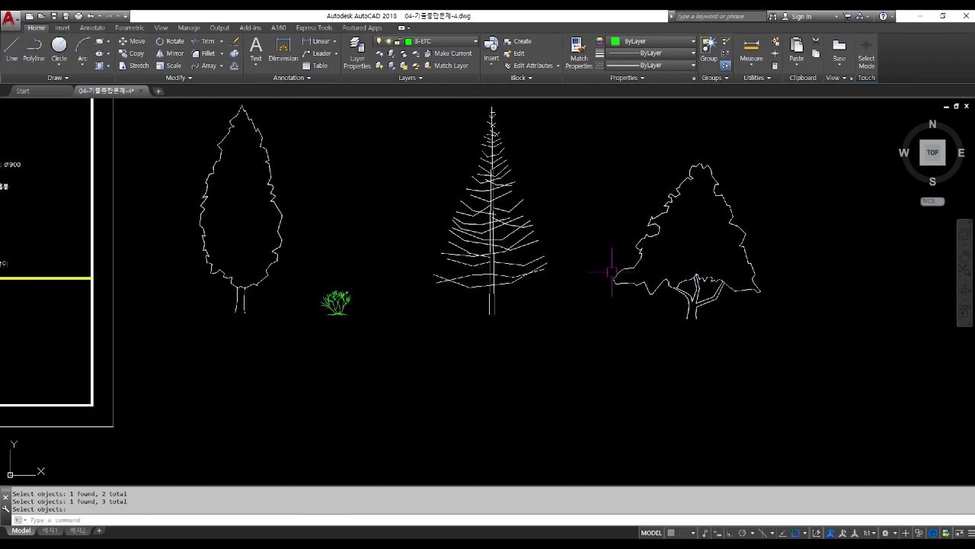
Explode the outline of the type 3 evergreen tree into separate segments
key("Return")
left_click(589, 235)
left_click(657, 323)
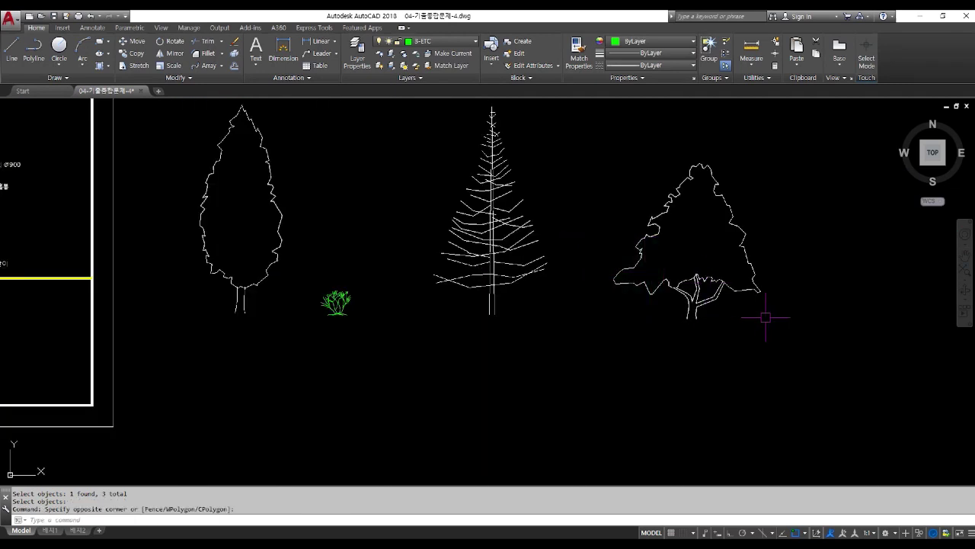
left_click(745, 293)
type("x")
key("Return")
Erase the protruding lower foliage segments on both sides of the type 3 evergreen tree
type("e")
key("Return")
left_click(779, 301)
left_click(740, 268)
key("Return")
key("Return")
left_click(642, 305)
left_click(608, 250)
key("Return")
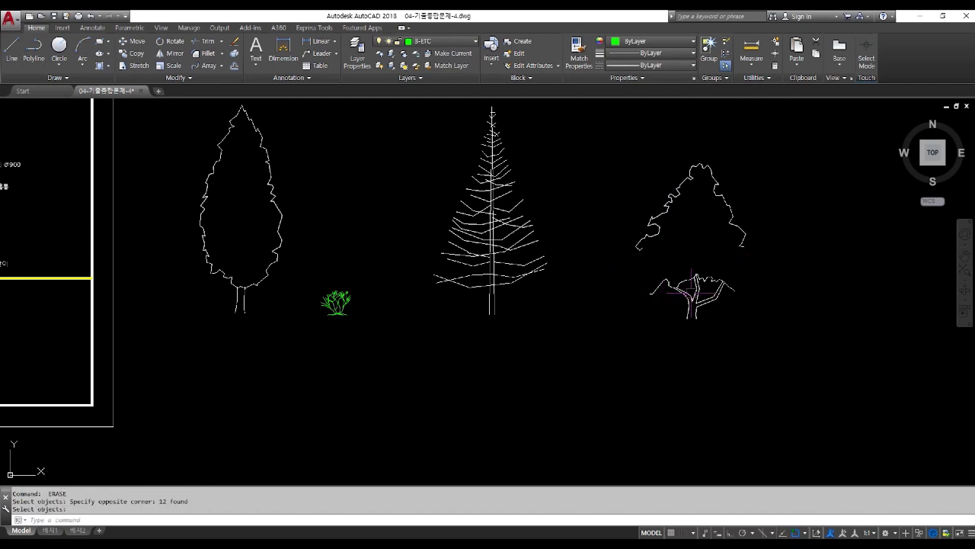
Close the gap on the left of the type 3 tree's foliage with a jagged zero-width polyline
scroll(702, 286, "up", 2)
type("pl")
key("Return")
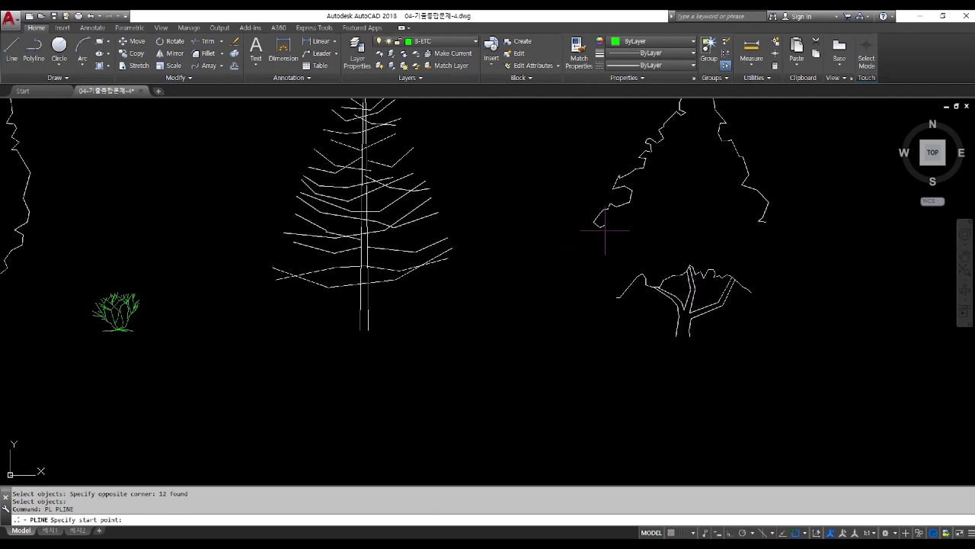
left_click(604, 227)
type("w")
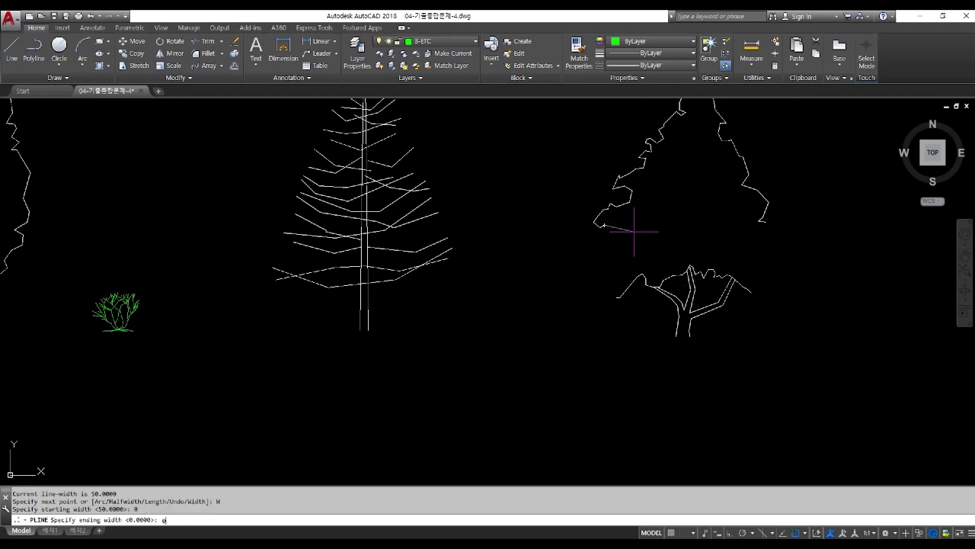
key("Return")
left_click(597, 254)
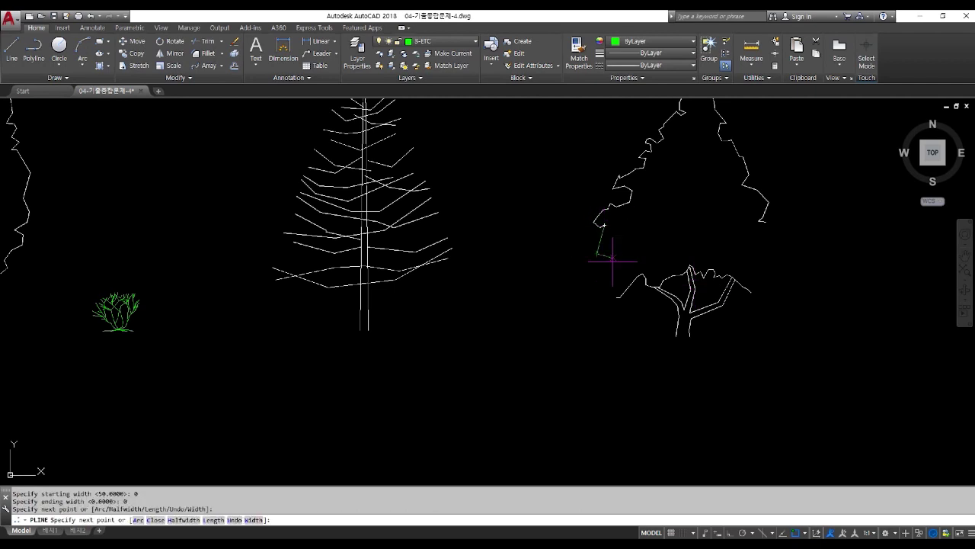
left_click(619, 272)
left_click(608, 282)
left_click(617, 297)
key("Return")
Draw a jagged polyline closing the gap on the right of the type 3 tree's foliage
key("Return")
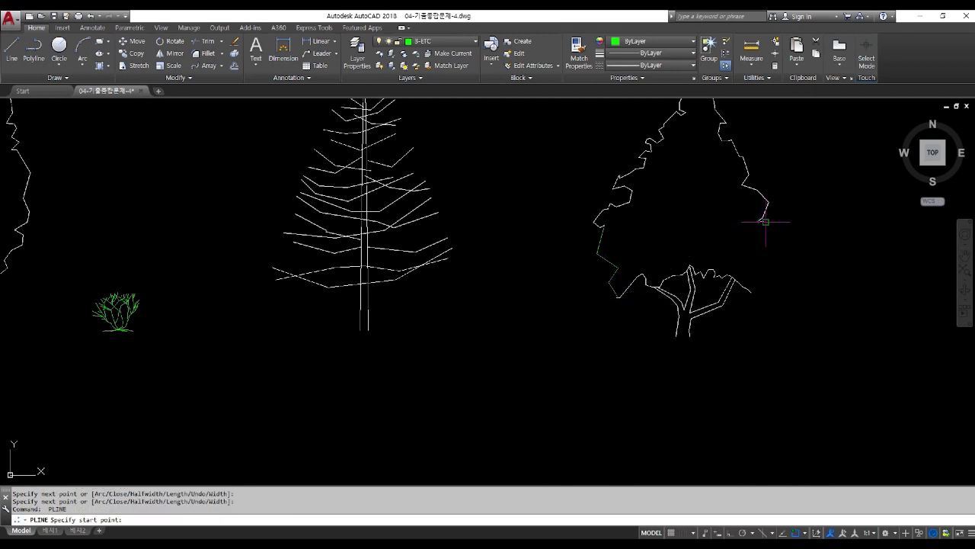
left_click(765, 222)
left_click(753, 251)
left_click(762, 268)
left_click(751, 284)
key("Return")
Copy the type 2 evergreen tree to the right of the type 3 tree
scroll(751, 289, "down", 4)
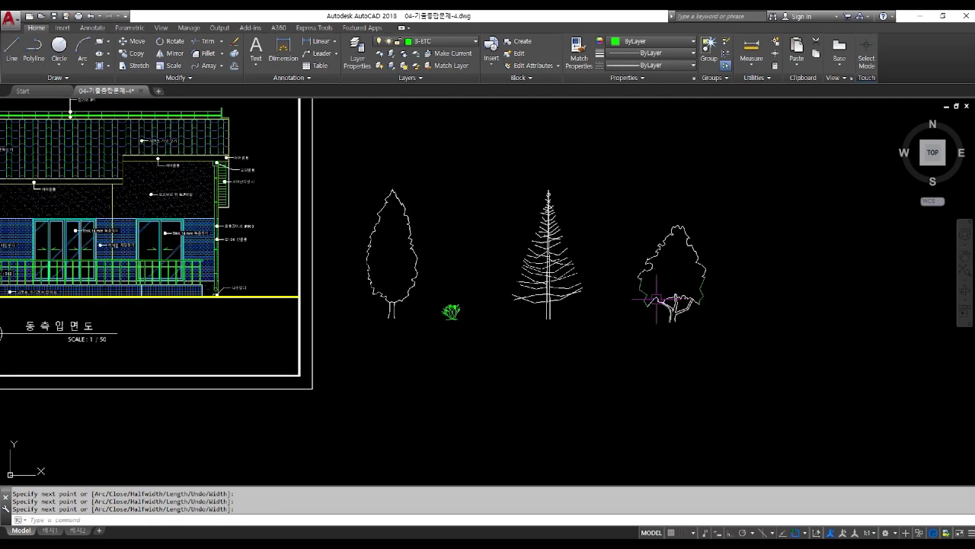
type("co")
key("Return")
key("Escape")
type("co")
key("Return")
left_click(496, 173)
left_click(625, 352)
key("Return")
left_click(806, 359)
Copy the deciduous tree onto the original type 2 evergreen tree so that its outline surrounds the branches
type("o")
key("Return")
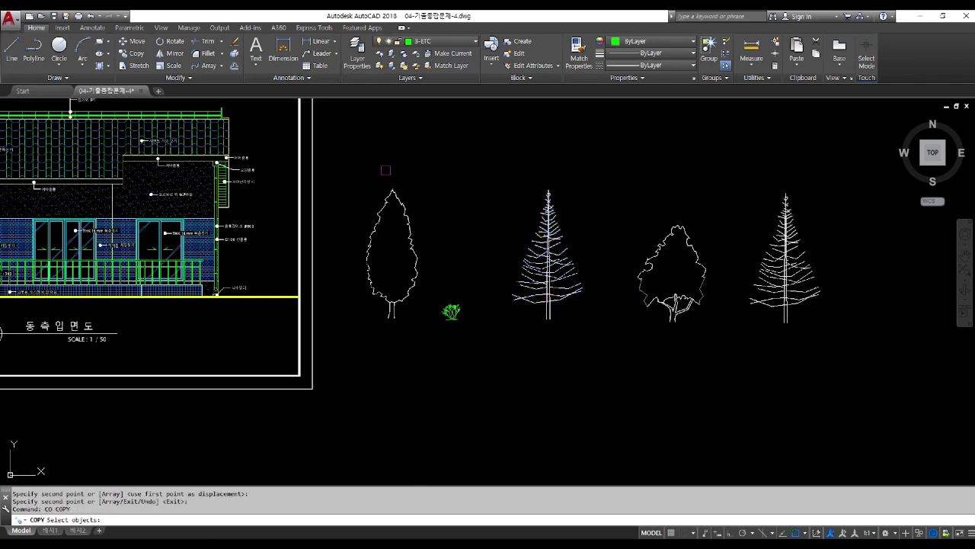
left_click(352, 159)
left_click(439, 336)
key("Return")
left_click(422, 362)
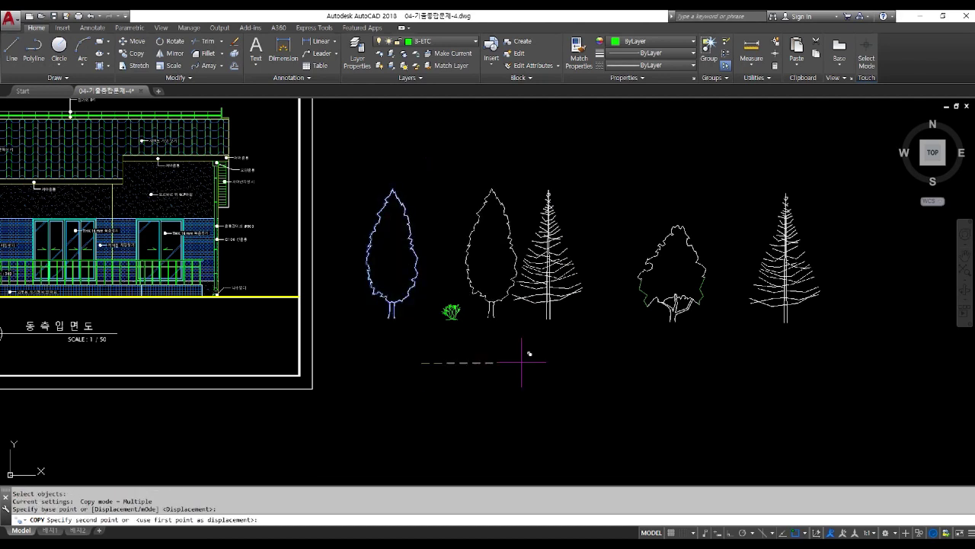
left_click(583, 355)
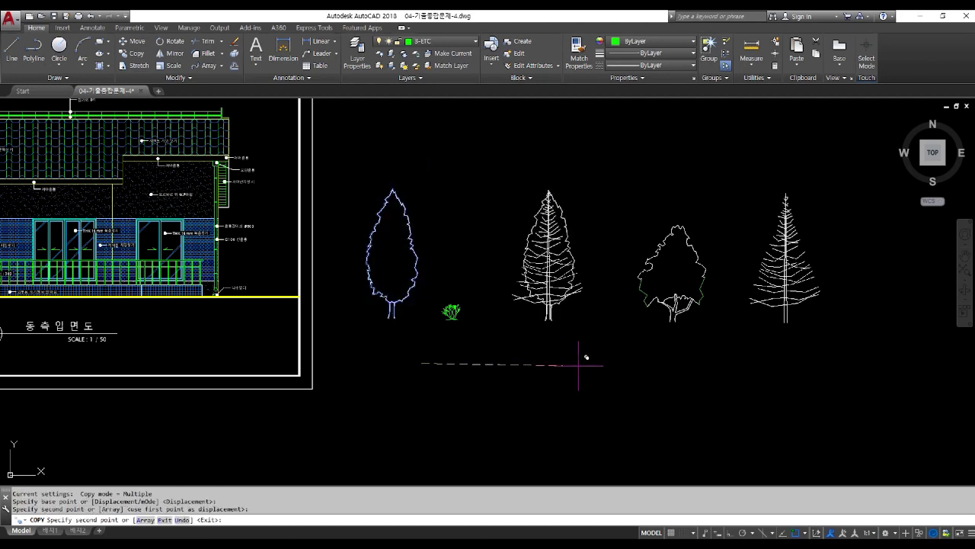
key("Return")
Trim the lower evergreen branches where they cross the deciduous outline of the combined tree
type("tr")
key("Return")
scroll(586, 316, "up", 4)
key("Return")
left_click(549, 266)
left_click(562, 239)
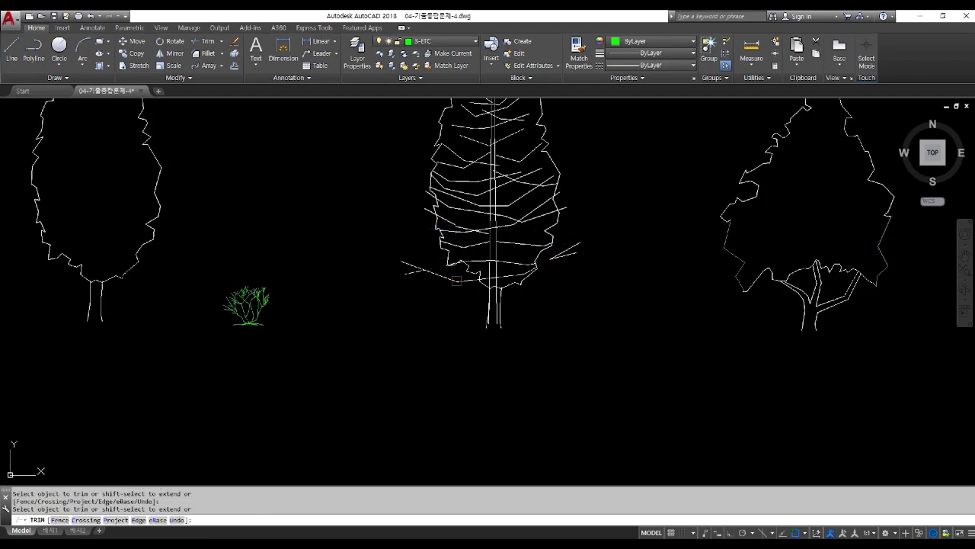
key("Return")
Erase the leftover branch pieces outside the combined tree's outline on both sides
type("e")
key("Return")
left_click(426, 295)
left_click(373, 245)
key("Return")
key("Return")
left_click(650, 322)
left_click(596, 248)
key("Return")
Clear the lower branch ends outside the combined tree's outline and extend the upper branches on both sides out to it
mouse_move(549, 208)
middle_mouse_down()
mouse_move(531, 214)
mouse_move(492, 287)
middle_mouse_up()
type("tr")
key("Return")
key("Return")
left_click(501, 262)
left_click(469, 175)
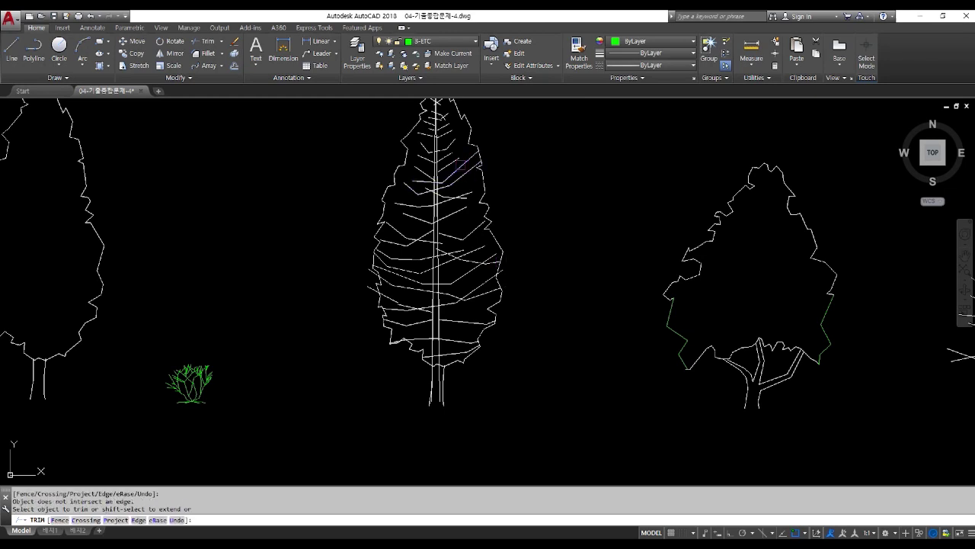
left_click(457, 160)
left_click(453, 144)
left_click(460, 133)
left_click(427, 143)
left_click(431, 161)
left_click(418, 182)
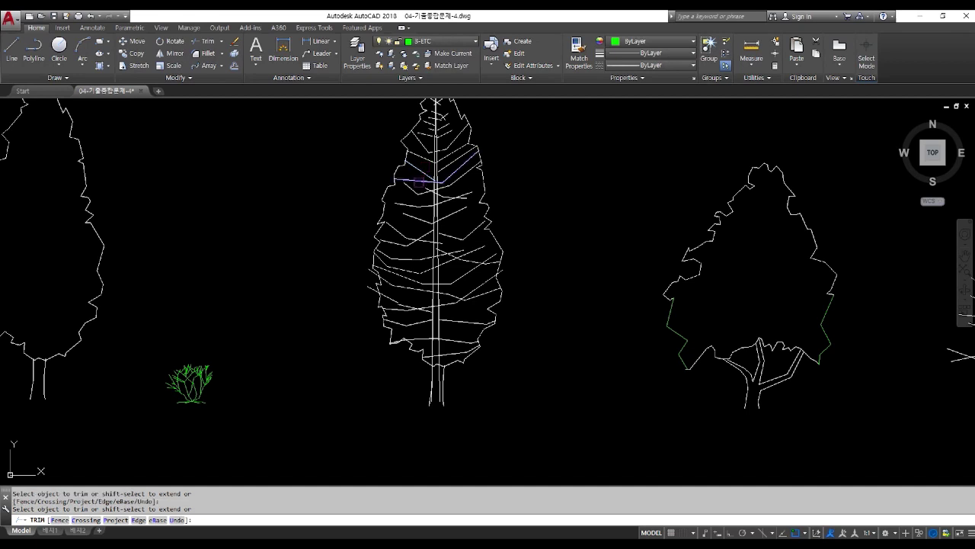
Extend the middle branches of the combined tree to meet its surrounding outline
left_click(440, 181)
left_click(466, 201)
left_click(460, 212)
left_click(452, 224)
left_click(446, 234)
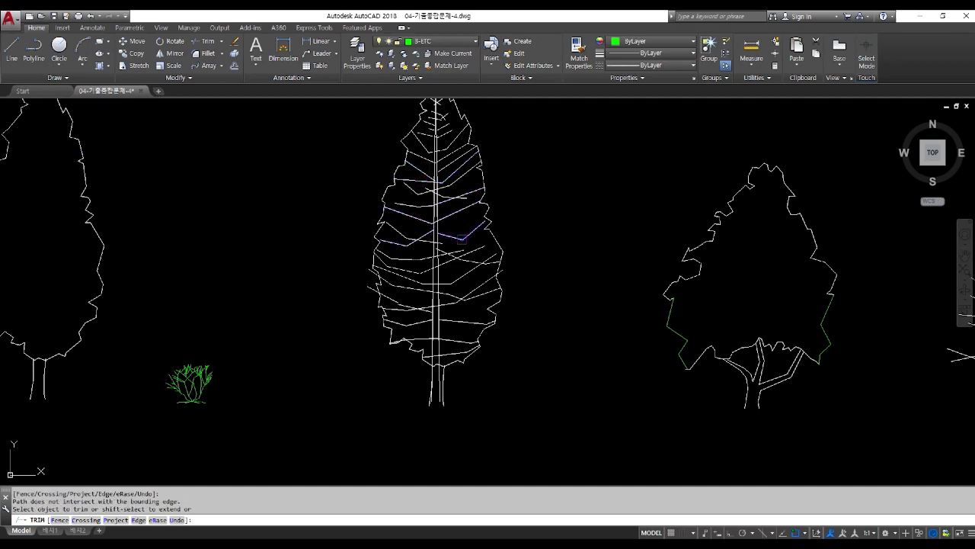
left_click(439, 126)
key("Return")
Erase the original deciduous tree, both crown and trunk, to the left of the shrub
scroll(421, 300, "down", 4)
type("e")
key("Return")
left_click(263, 223)
key("Return")
key("Return")
left_click(248, 271)
left_click(294, 393)
key("Return")
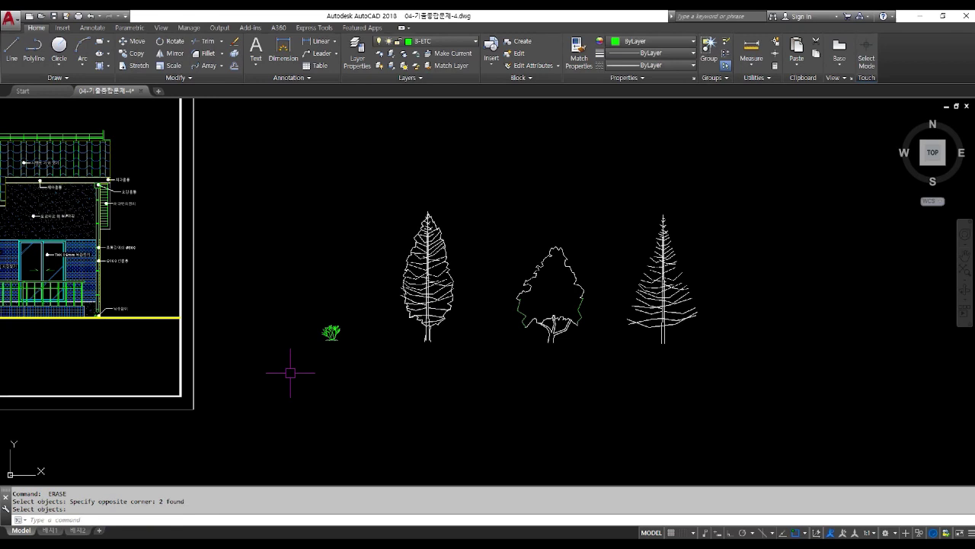
Draw a small closed diamond-shaped leaf polyline to the right of the bare evergreen tree
middle_click_drag(423, 333, 358, 332)
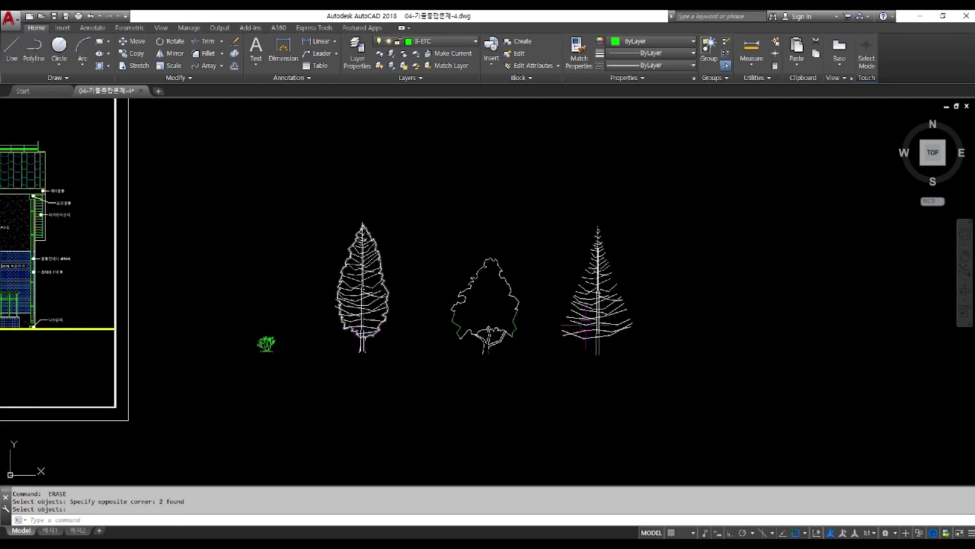
scroll(590, 240, "up", 4)
middle_click_drag(571, 204, 467, 165)
type("pl")
key("Return")
left_click(637, 203)
left_click(633, 210)
left_click(639, 215)
left_click(644, 211)
key("Return")
Draw a small closed triangular leaf and a closed four-sided leaf beside the diamond using polylines
key("Return")
left_click(644, 210)
left_click(638, 202)
left_click(649, 207)
type("c")
key("Return")
key("Return")
left_click(650, 214)
left_click(646, 222)
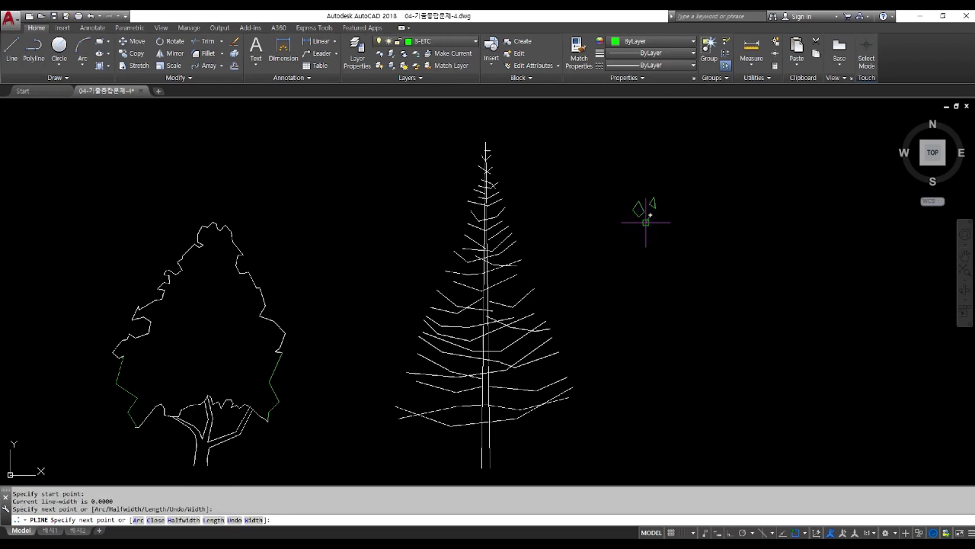
left_click(655, 227)
type("c")
key("Return")
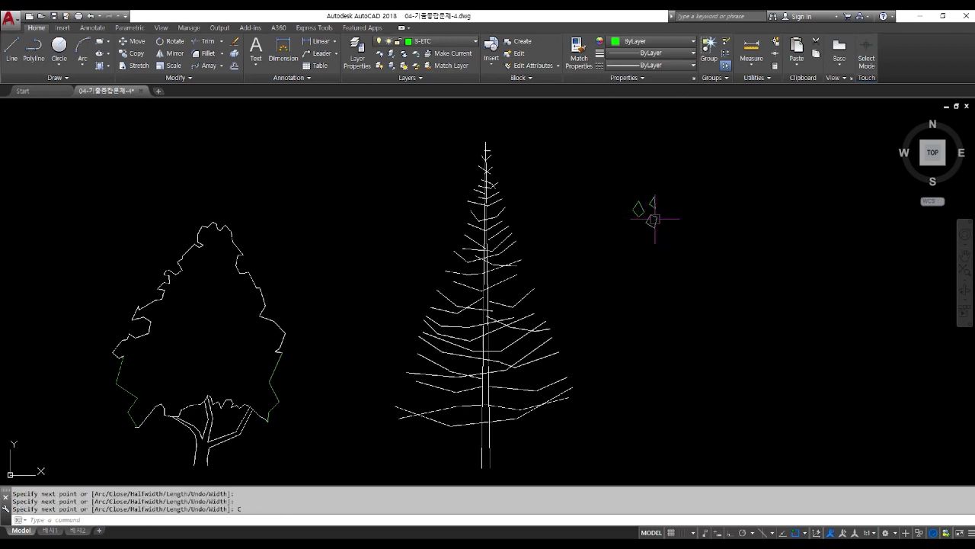
Scale the three leaf shapes by a factor of .5 about a point within the cluster
type("sc")
key("Return")
left_click(573, 147)
left_click(692, 224)
key("Return")
left_click(652, 206)
type(".5")
key("Return")
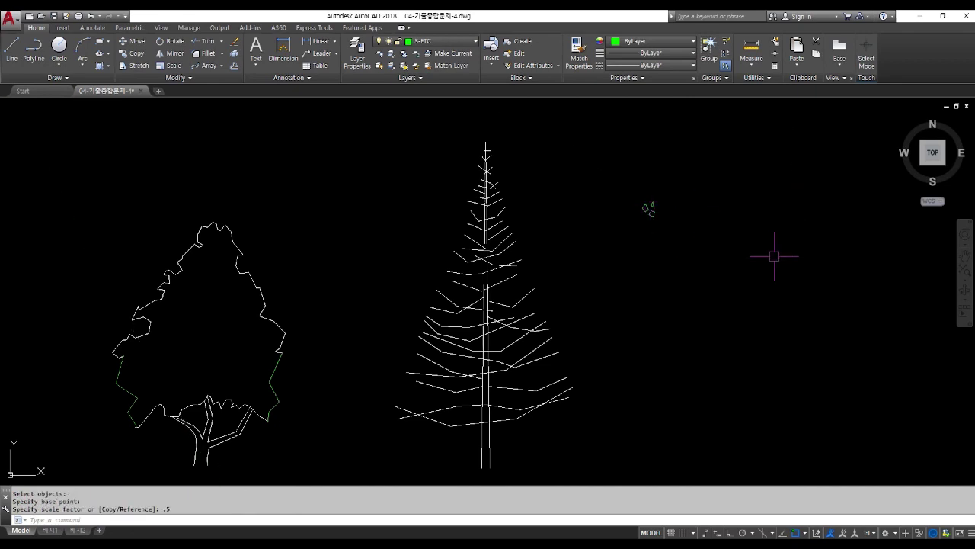
Copy the leaf cluster repeatedly onto the top branches of the bare evergreen tree, with object snap off
type("co")
key("Return")
left_click(626, 164)
left_click(704, 248)
key("Return")
left_click(647, 208)
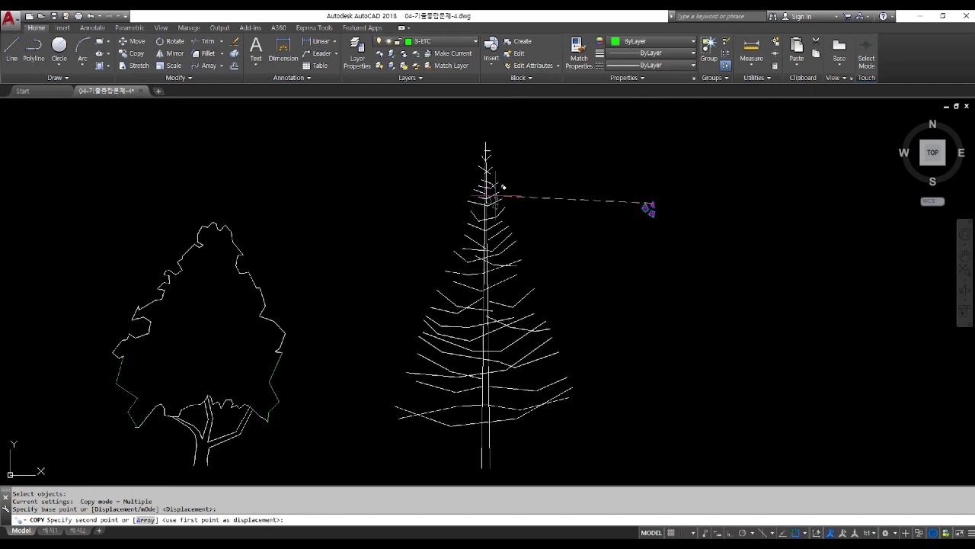
key("F3")
left_click(464, 151)
left_click(480, 159)
left_click(491, 156)
left_click(503, 171)
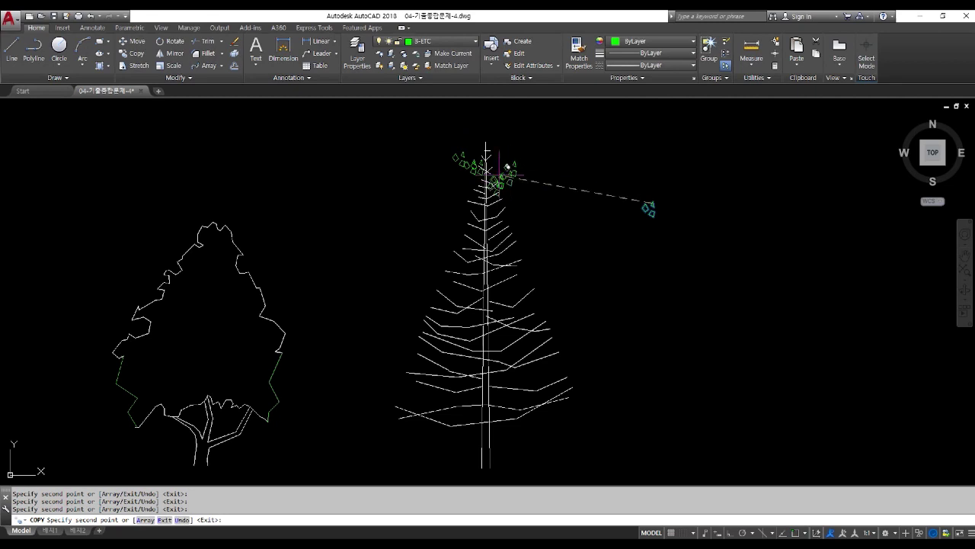
Continue copying the leaf cluster over the middle and lower evergreen branches and onto the tree's tip
left_click(476, 212)
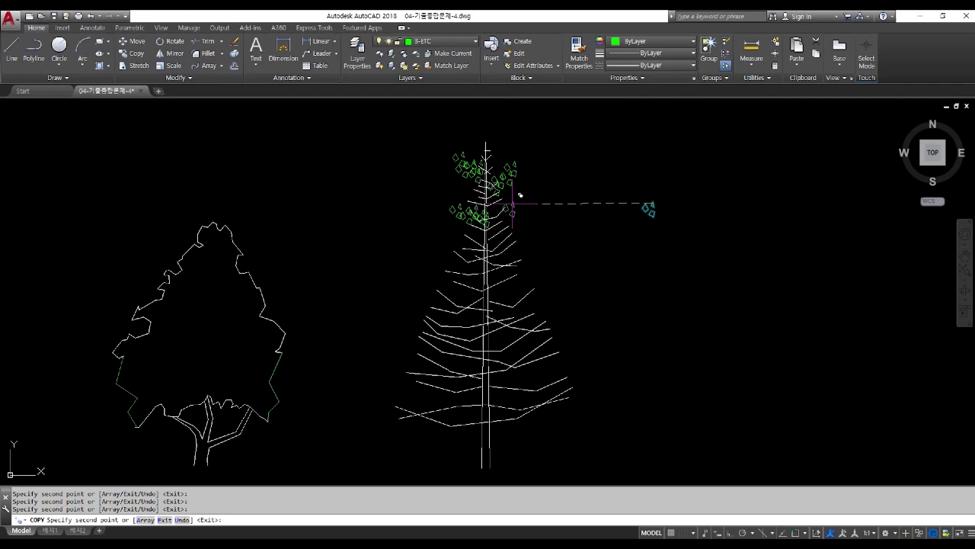
left_click(507, 217)
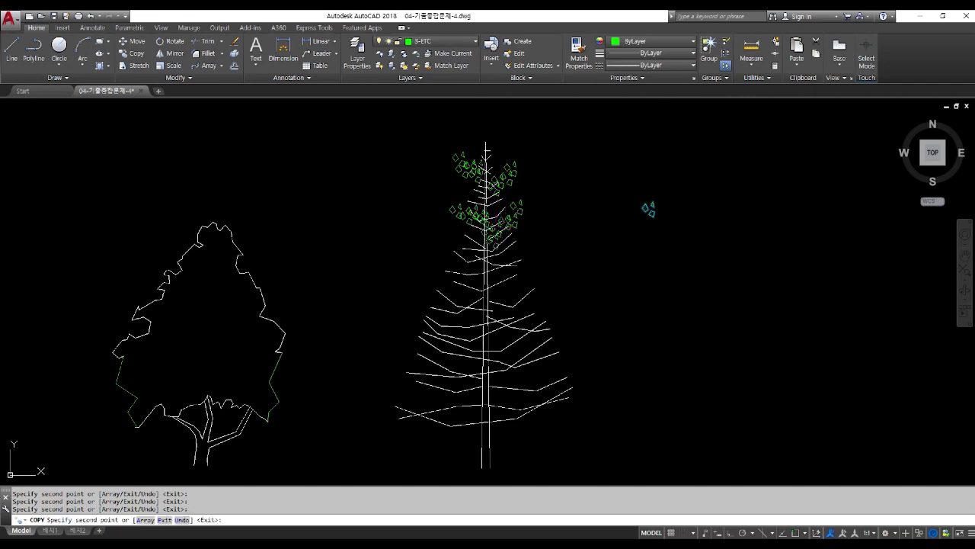
left_click(458, 210)
left_click(455, 253)
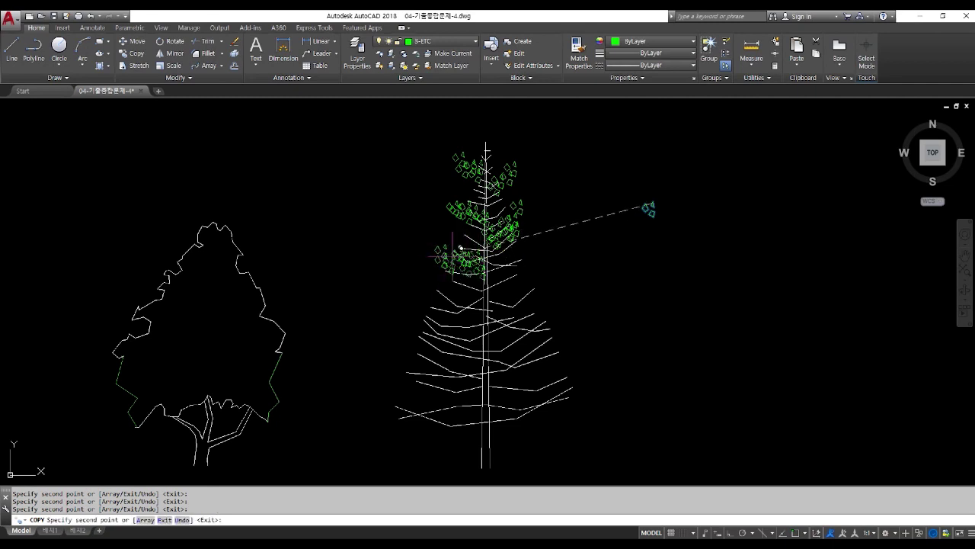
scroll(454, 244, "down", 2)
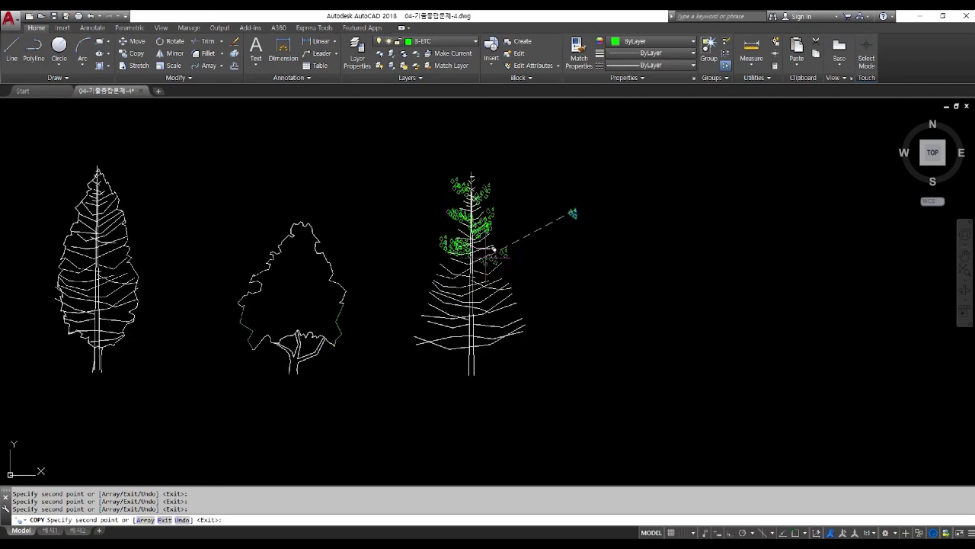
left_click(479, 262)
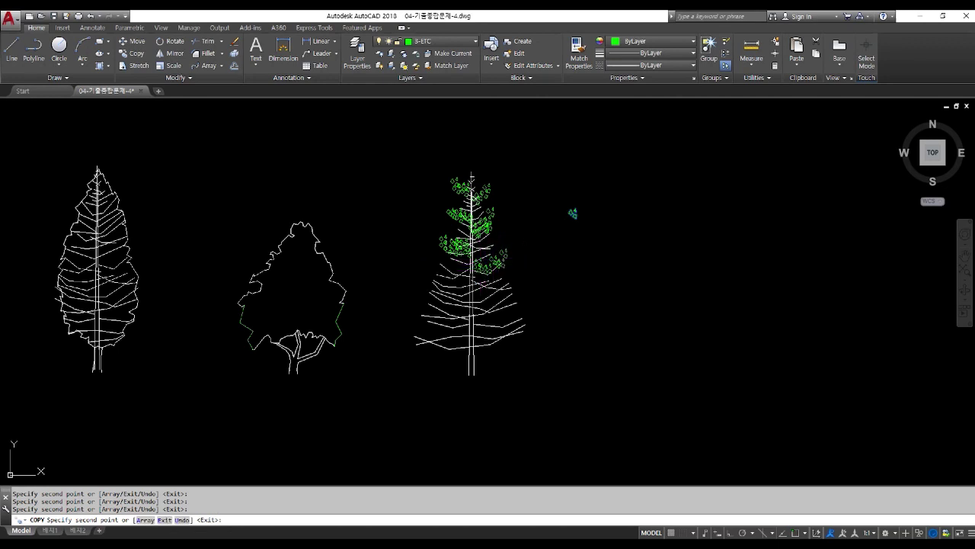
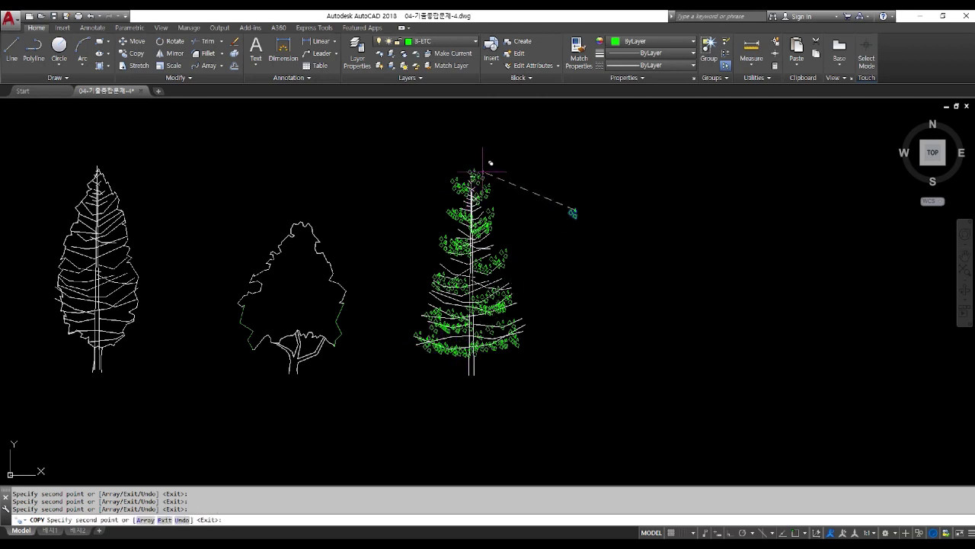
key("Escape")
Erase the source leaf cluster to the right of the evergreen tree
type("e")
key("Return")
left_click(525, 165)
left_click(637, 265)
scroll(561, 268, "down", 2)
key("Return")
type("sc")
key("Return")
key("Escape")
key("Escape")
Match the properties of all three trees to those of a green leaf on the evergreen
key("Return")
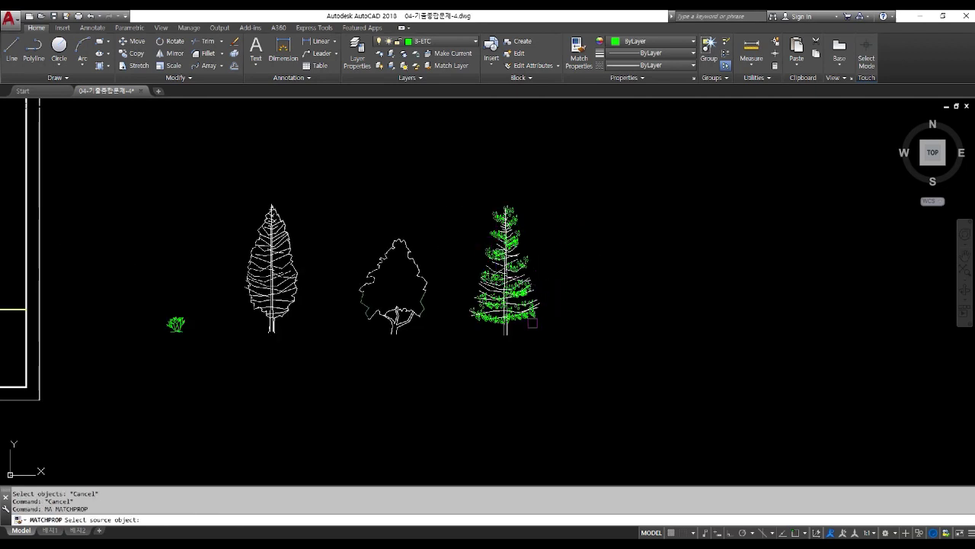
left_click(534, 318)
left_click(620, 382)
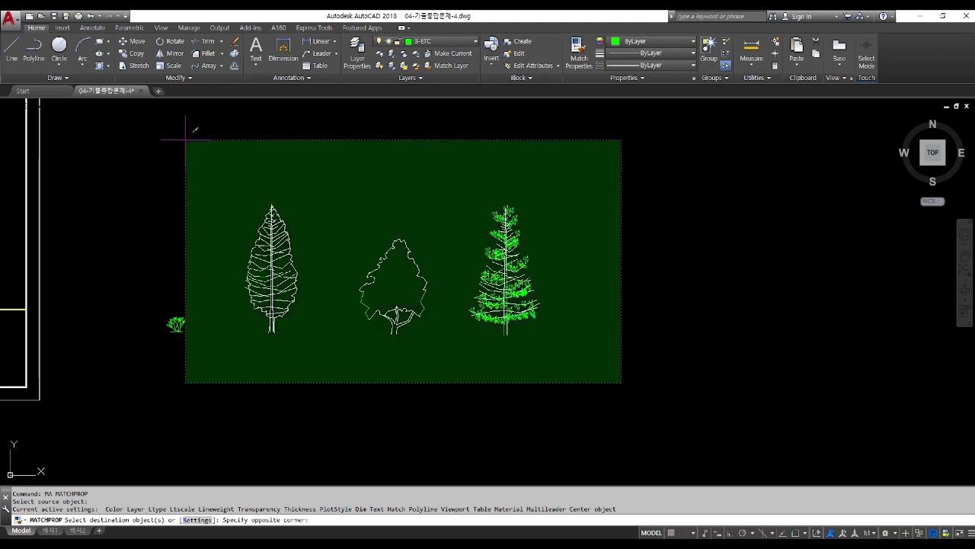
left_click(187, 139)
key("Return")
Copy the leafy evergreen tree horizontally to its right with ortho on
type("co")
key("Return")
left_click(443, 174)
left_click(591, 385)
key("Return")
left_click(537, 380)
key("F8")
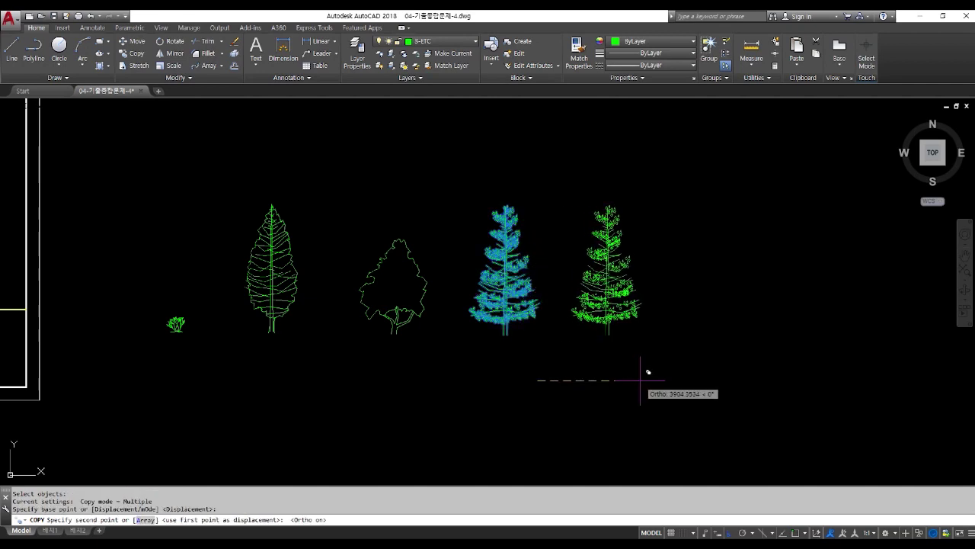
left_click(641, 373)
key("Return")
Scale down the copied evergreen tree about a base point near the foot of its trunk
type("sc")
key("Return")
left_click(554, 176)
left_click(730, 406)
key("Return")
left_click(622, 339)
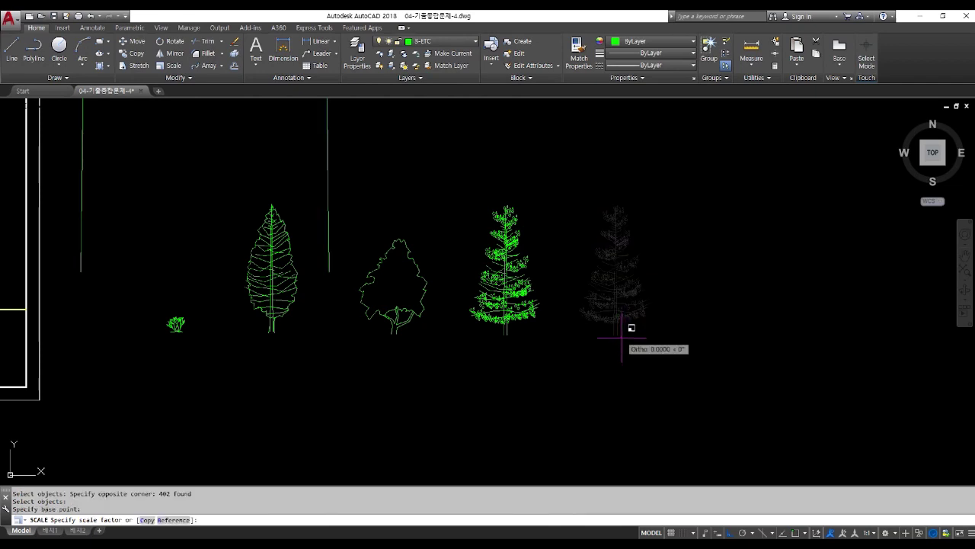
key("Return")
type("m")
key("Return")
key("Escape")
key("Escape")
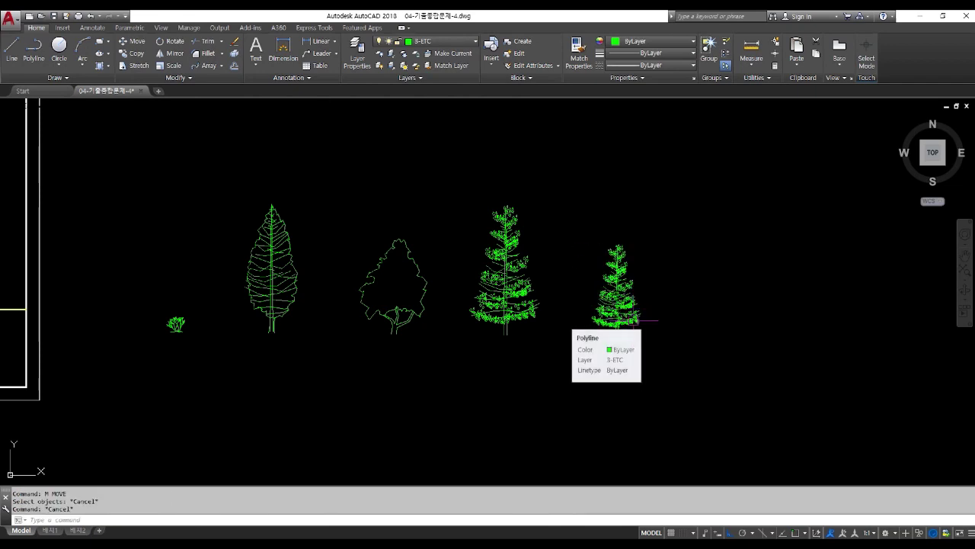
Erase the scaled-down copy of the leafy evergreen tree
type("e")
key("Return")
left_click(562, 207)
left_click(675, 396)
key("Return")
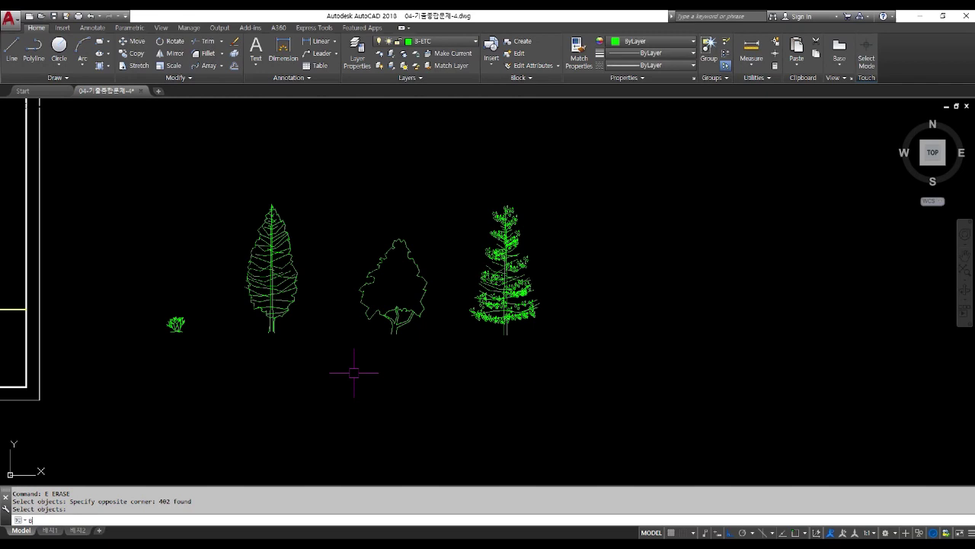
Begin a block definition named HFGVHGHFGG with its base point snapped to the bottom of the combined tree's trunk
type("b")
key("Return")
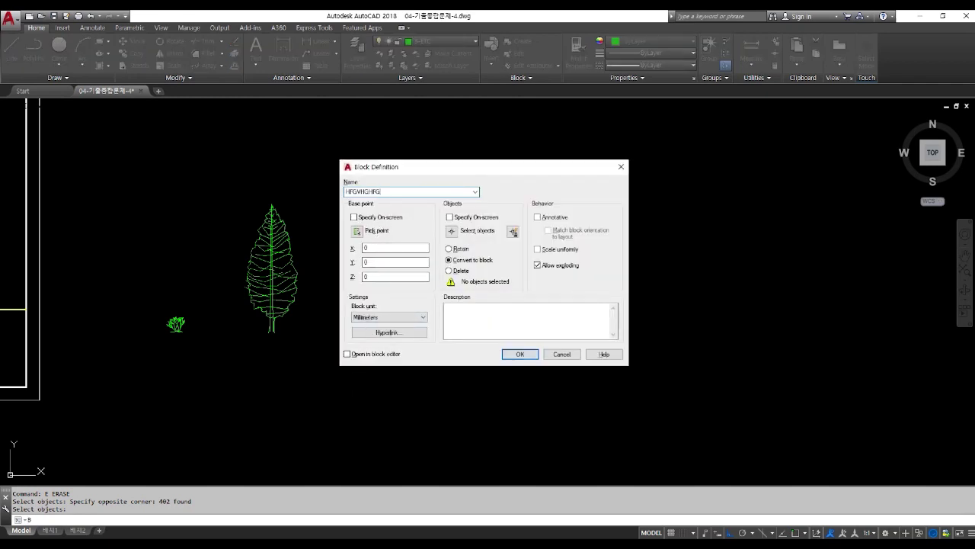
left_click(357, 232)
scroll(279, 335, "up", 2)
scroll(274, 335, "up", 2)
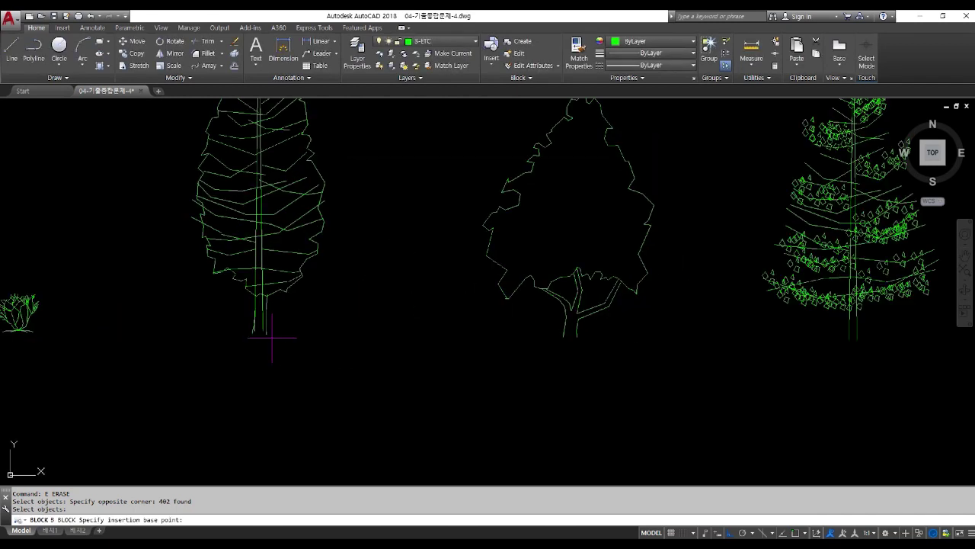
key("F3")
left_click(265, 334)
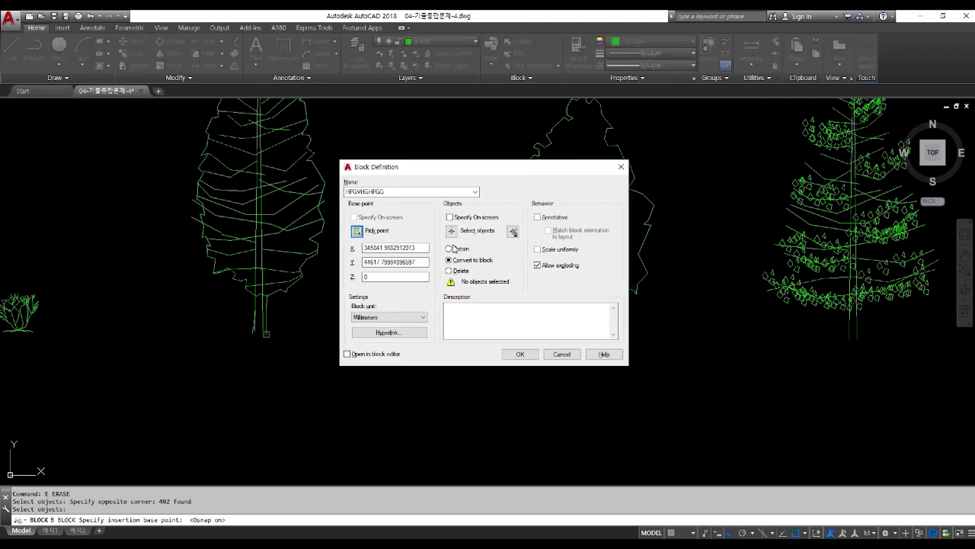
Select the whole combined tree as the block's objects and create the block, converting the originals
left_click(451, 231)
scroll(381, 382, "down", 2)
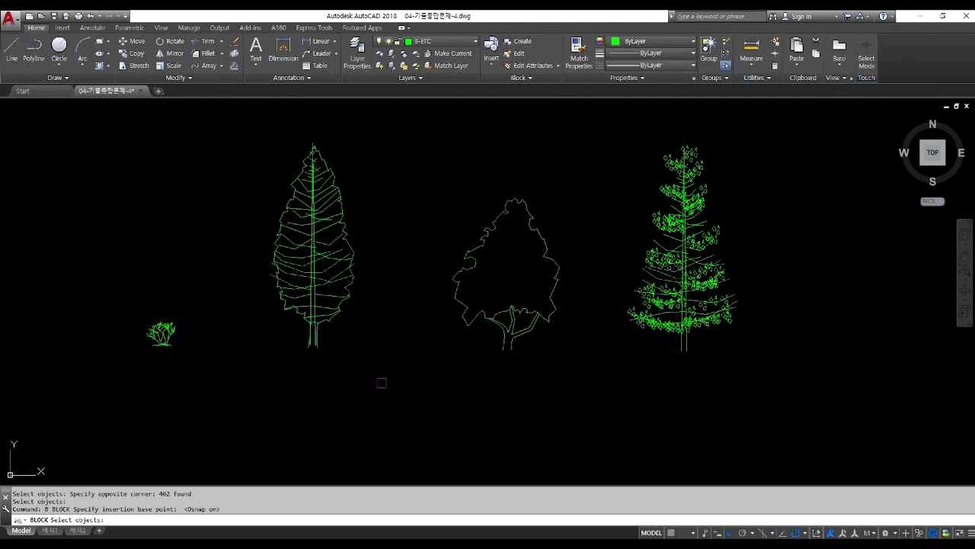
left_click(251, 124)
left_click(416, 412)
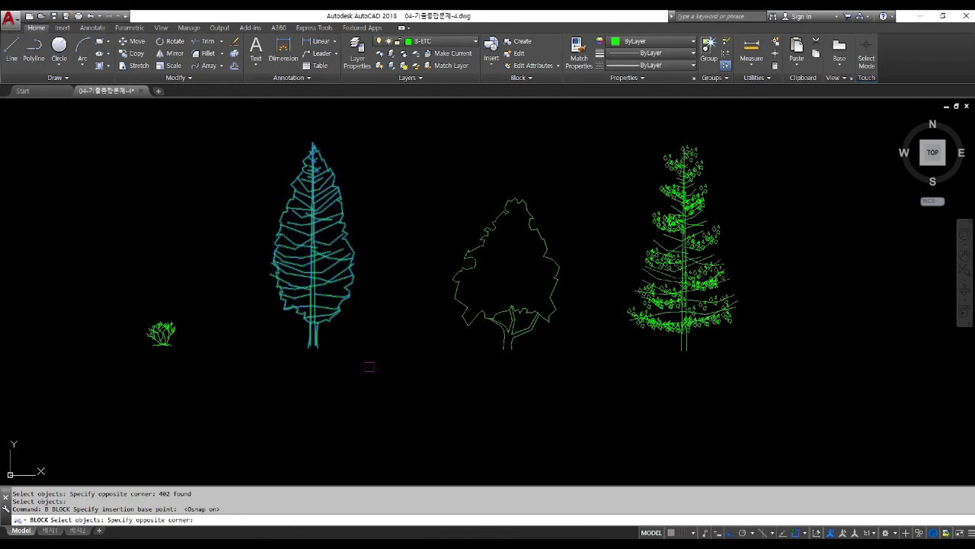
key("Return")
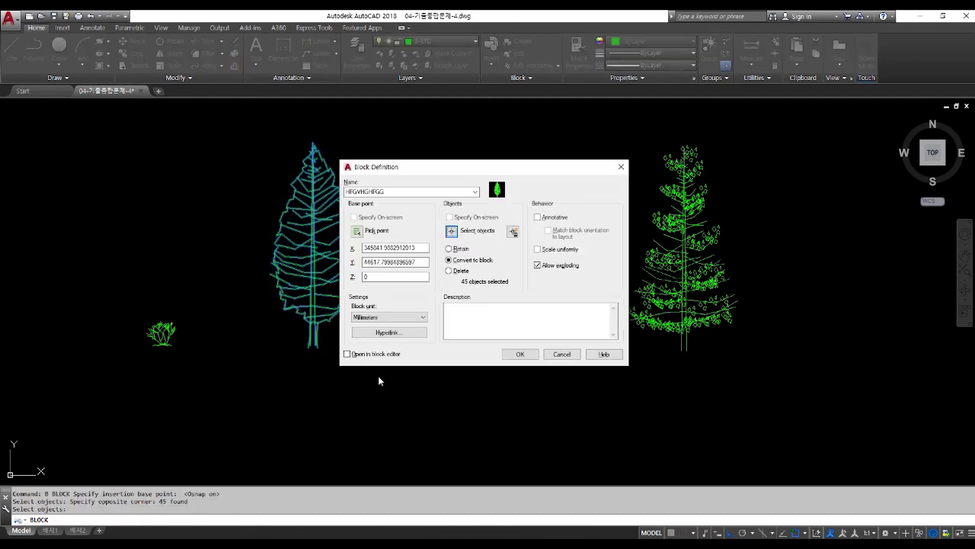
left_click(515, 353)
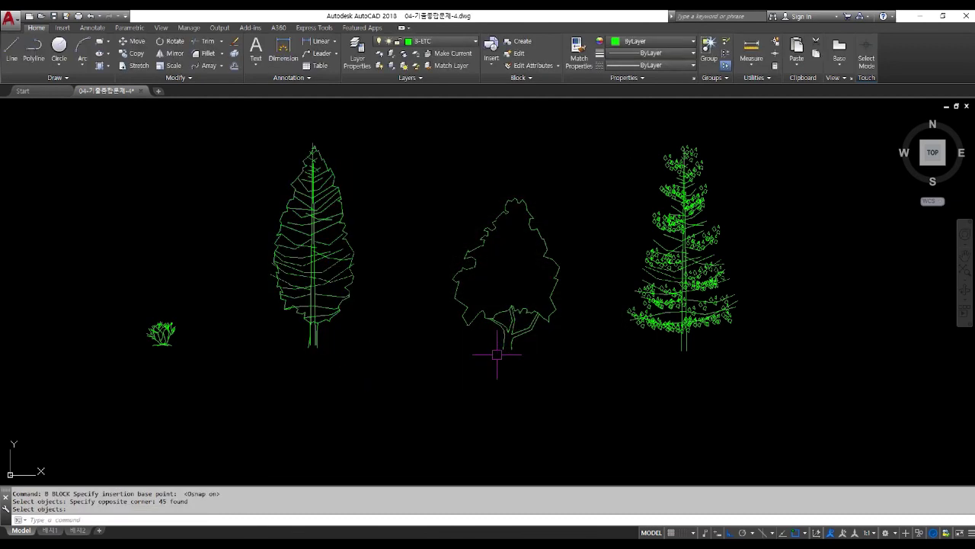
Define the deciduous tree as a block named YFGH with its base point at the bottom of the trunk
key("Return")
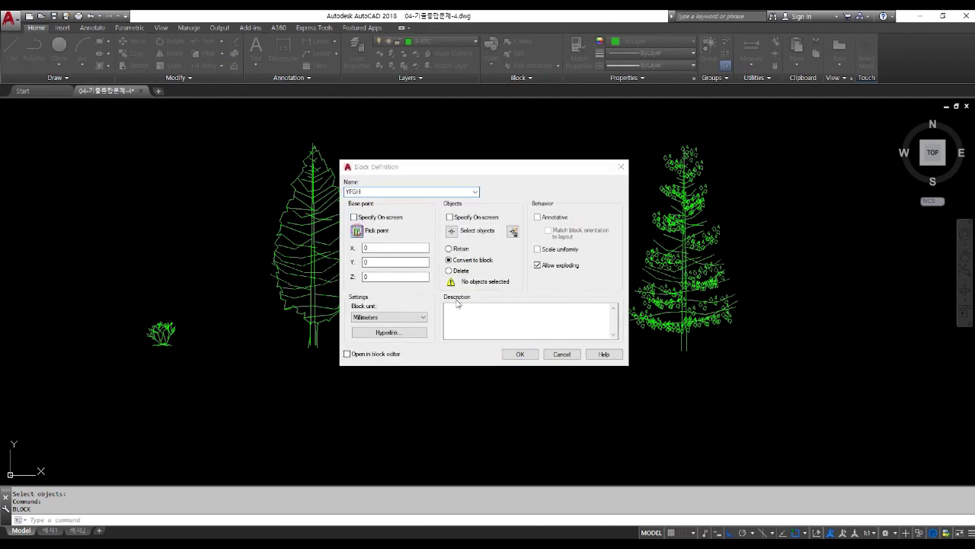
left_click(361, 233)
left_click(509, 349)
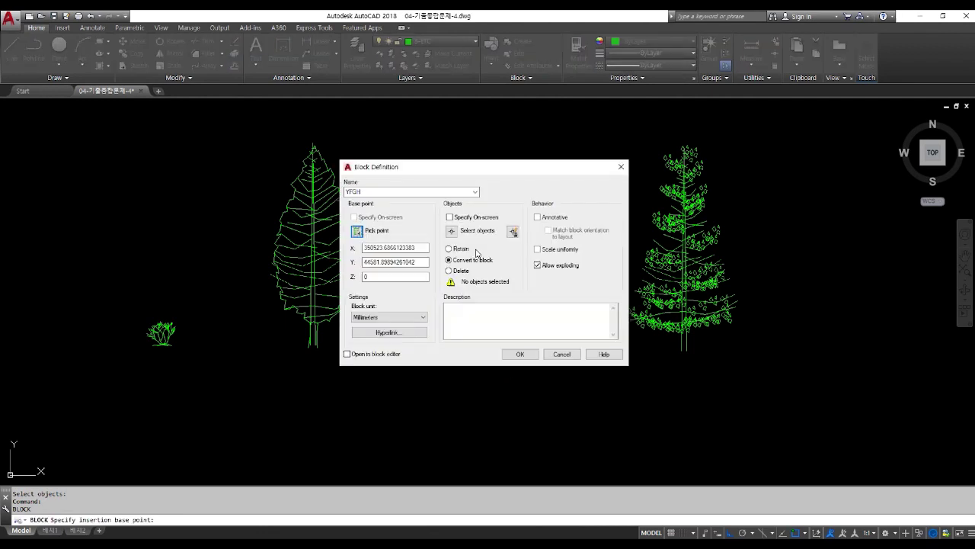
left_click(454, 232)
left_click(432, 165)
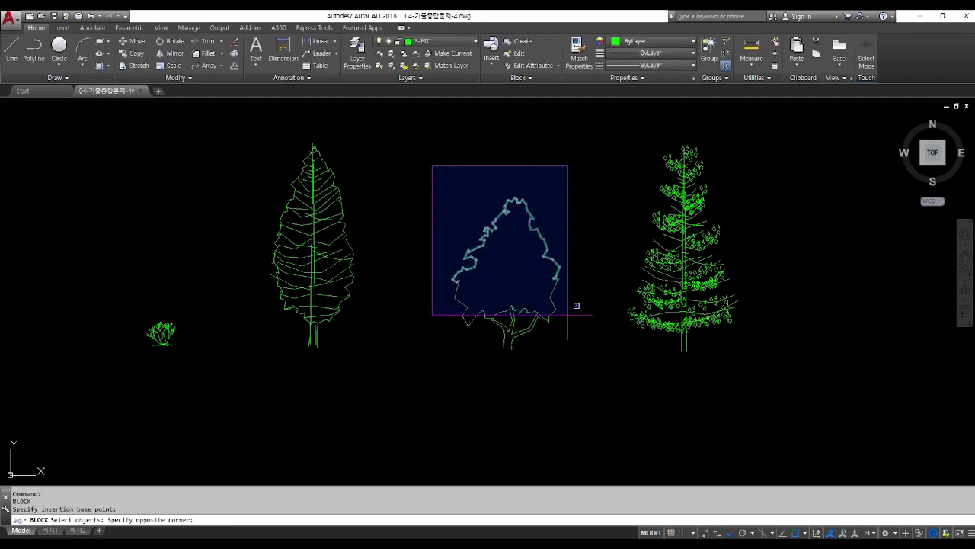
left_click(573, 386)
key("Return")
left_click(517, 352)
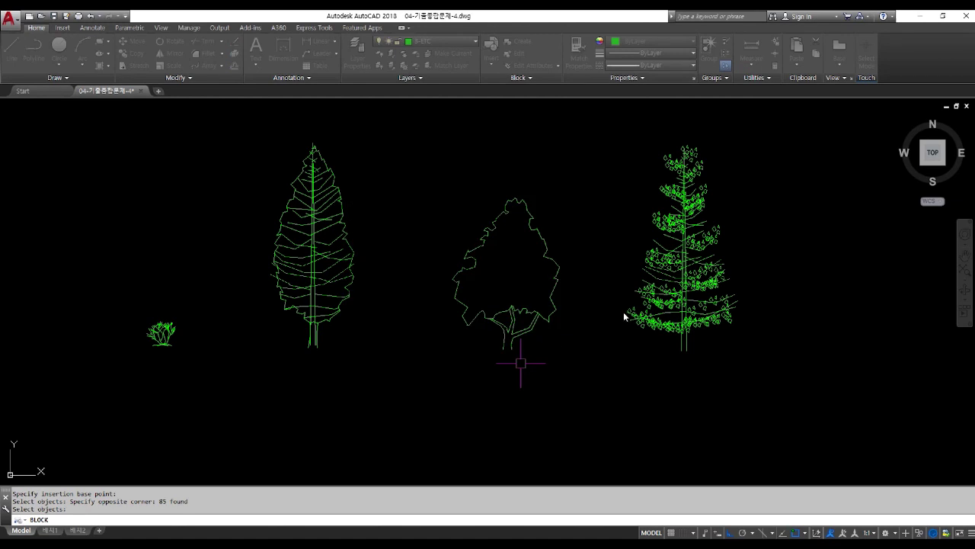
Define the whole conifer as a block with its base point at the bottom of the trunk
middle_click_drag(624, 317, 446, 340)
key("Return")
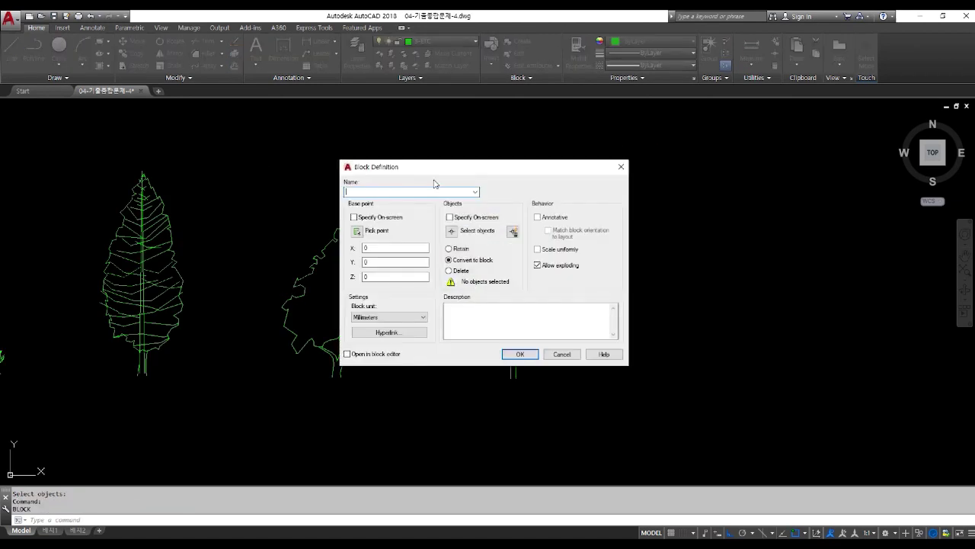
left_click(358, 231)
left_click(515, 375)
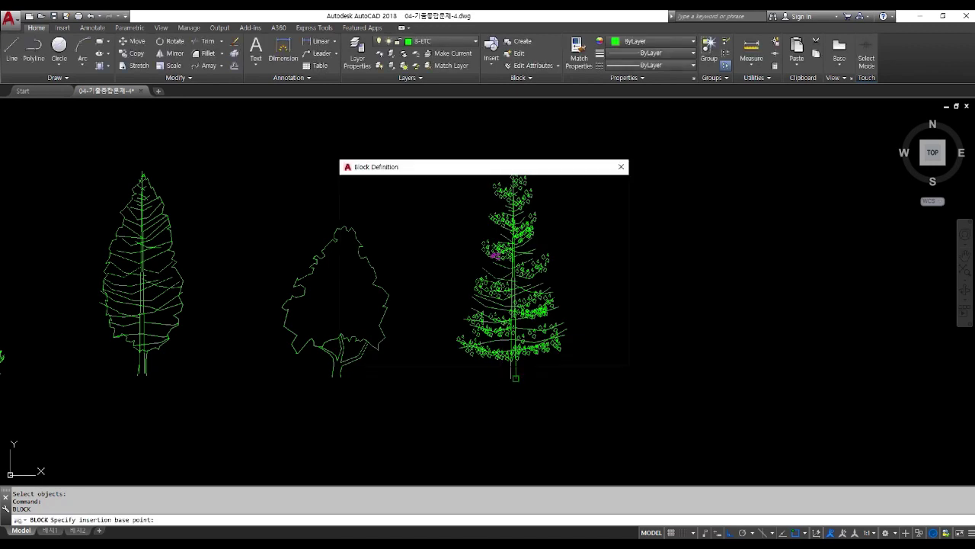
left_click(454, 231)
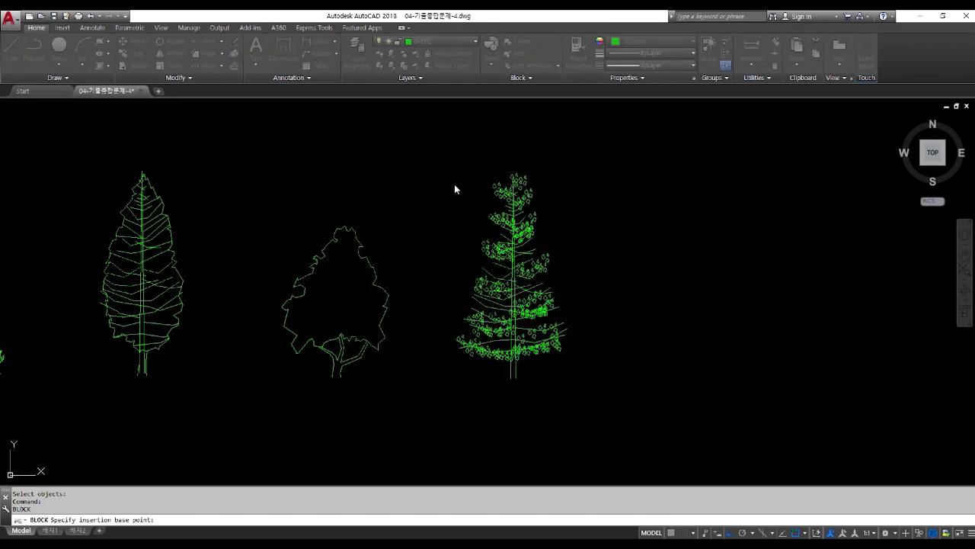
left_click(435, 150)
left_click(623, 440)
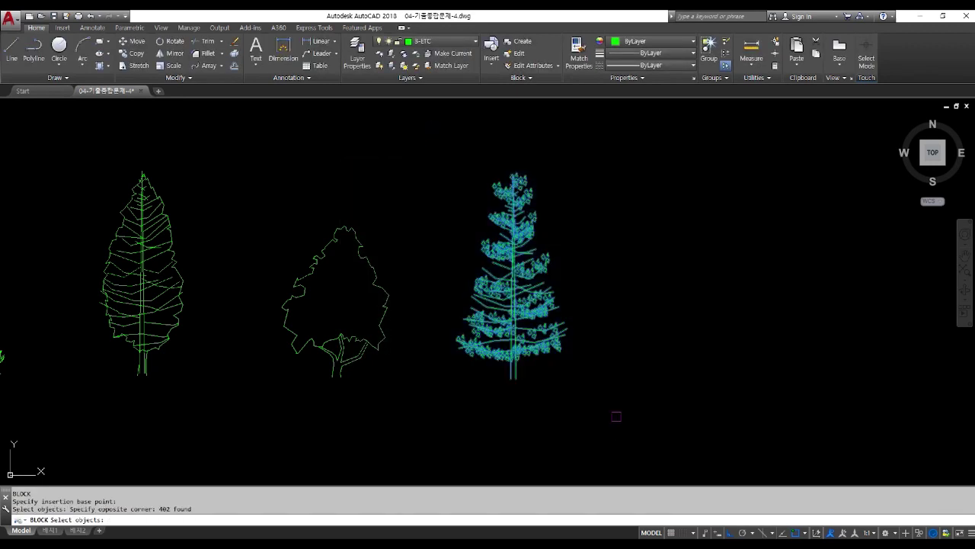
key("Return")
left_click(519, 355)
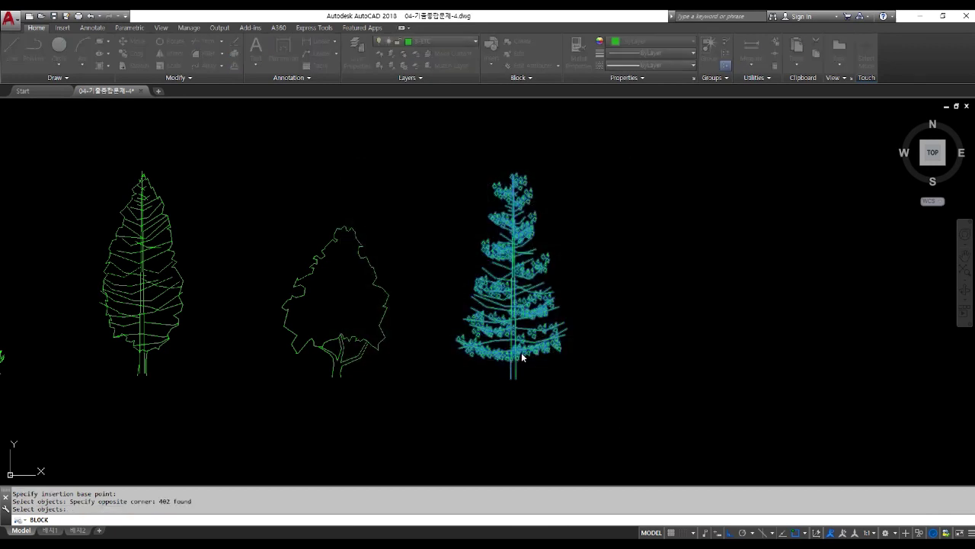
left_click(528, 343)
key("Escape")
key("Escape")
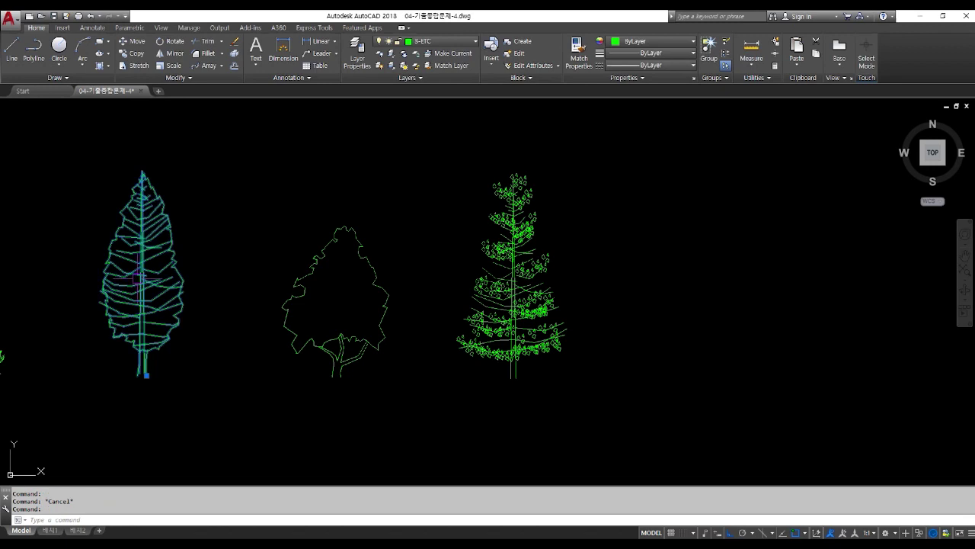
left_click(185, 303)
key("Escape")
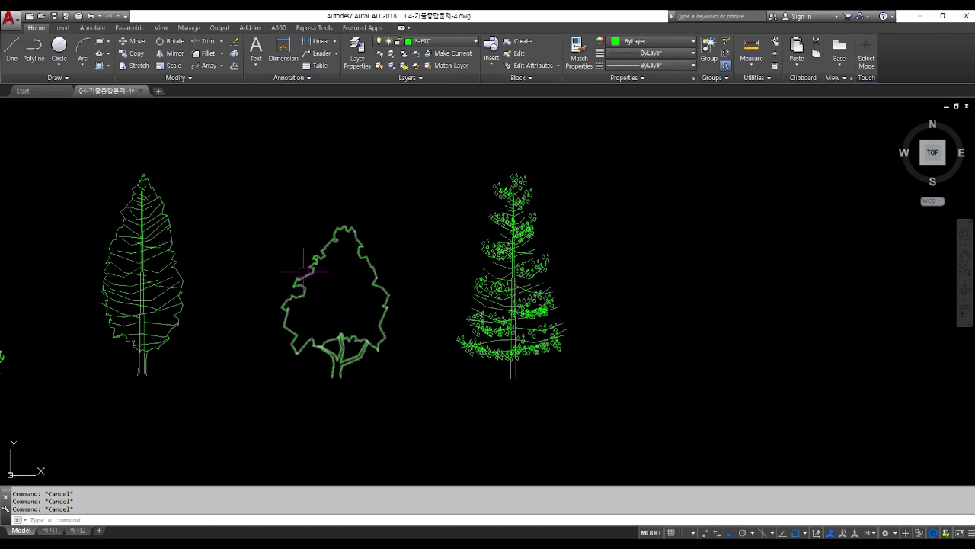
Copy the conifer block horizontally to just beside the original on its right
left_click(428, 137)
left_click(618, 414)
key("Return")
left_click(529, 419)
left_click(657, 419)
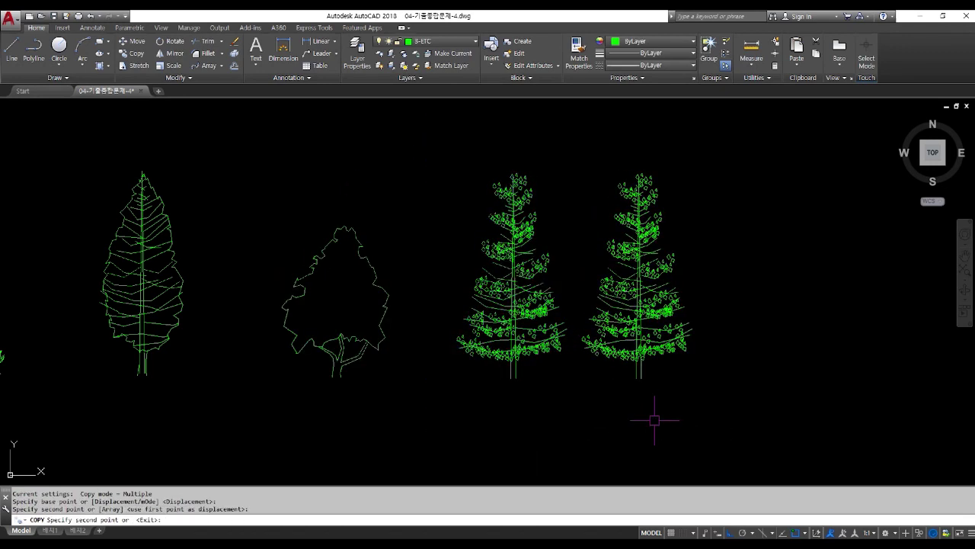
key("Return")
Scale the copied conifer by a factor of 0.7 from the bottom of its trunk
type("sc")
key("Return")
left_click(645, 353)
key("Return")
left_click(638, 377)
type(".7")
key("Return")
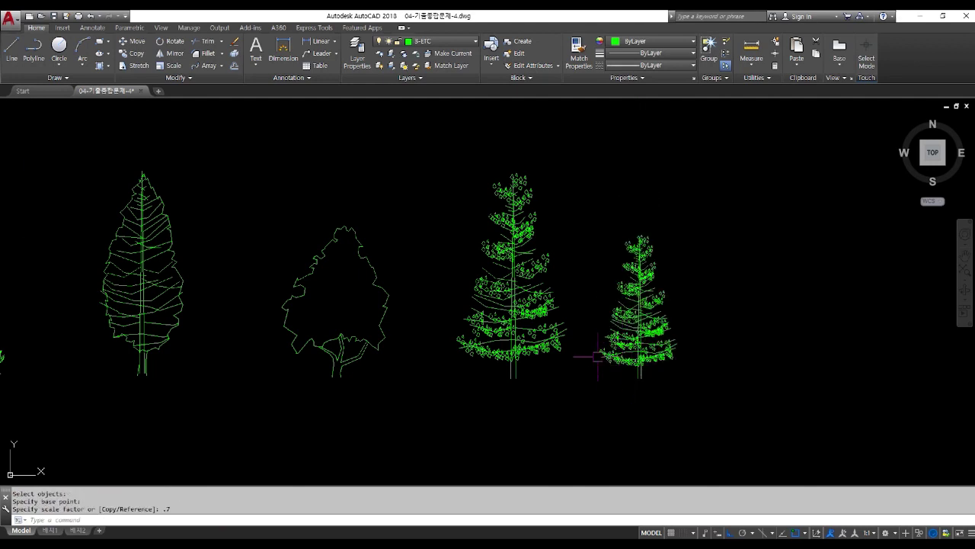
Move the smaller conifer horizontally towards the larger one so that their branches overlap
type("m")
key("Return")
left_click(644, 336)
key("Return")
left_click(699, 419)
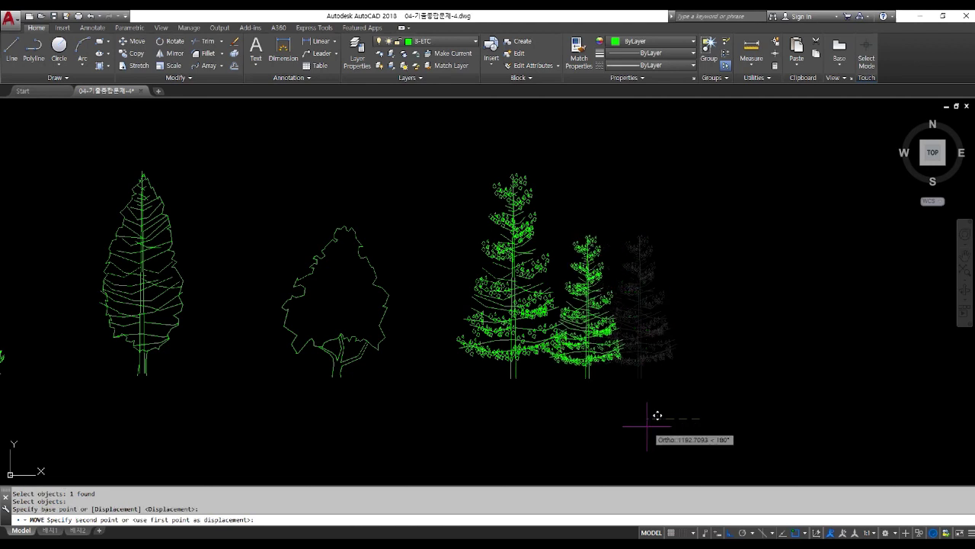
left_click(639, 421)
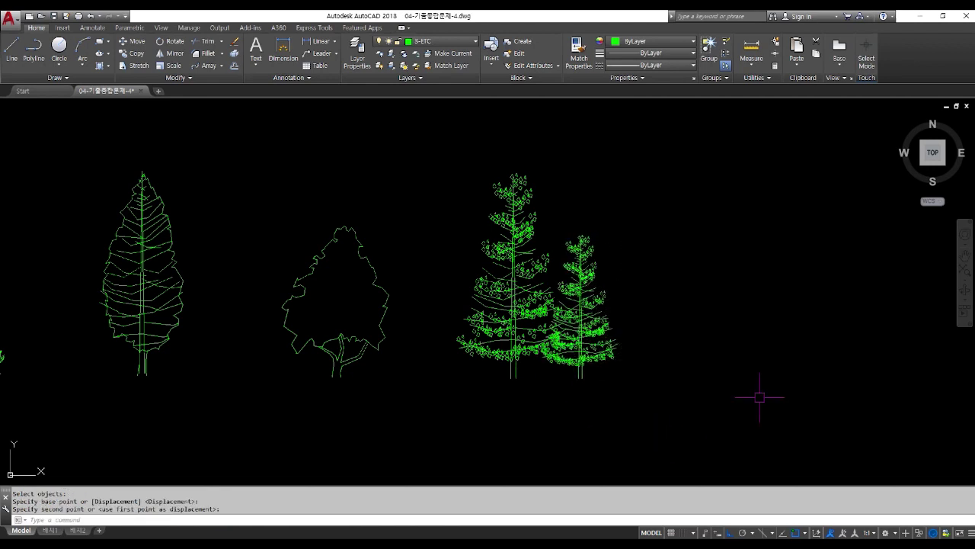
Scale all four trees together by a factor of 0.7 from the bottom of the larger conifer's trunk
scroll(691, 403, "down", 2)
type("sc")
key("Return")
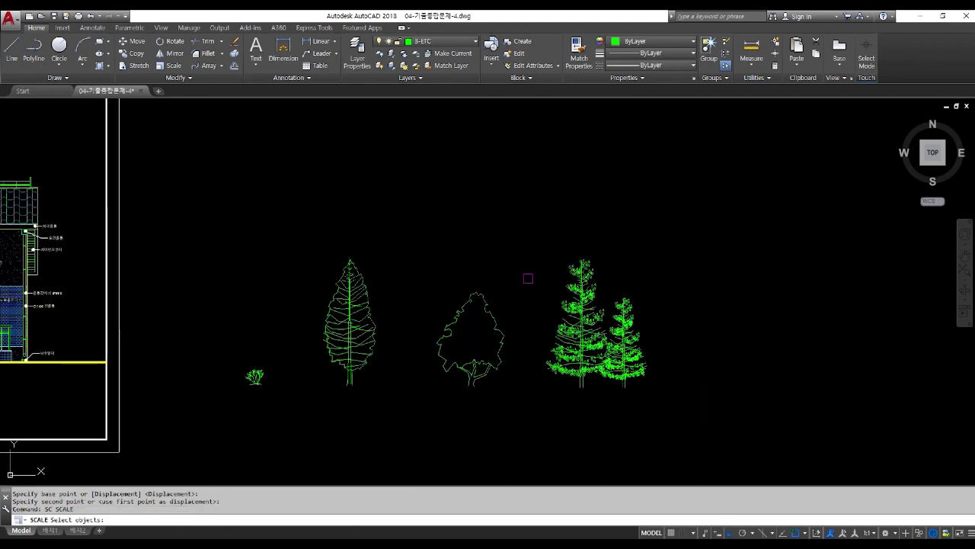
left_click(287, 193)
left_click(736, 415)
key("Return")
left_click(583, 387)
type(".")
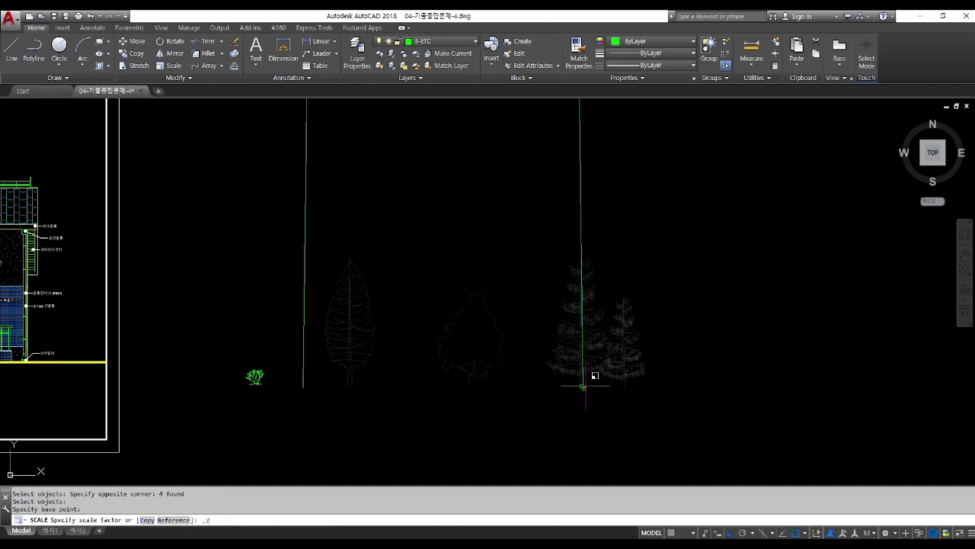
type("7")
key("Return")
middle_click_drag(558, 397, 505, 370)
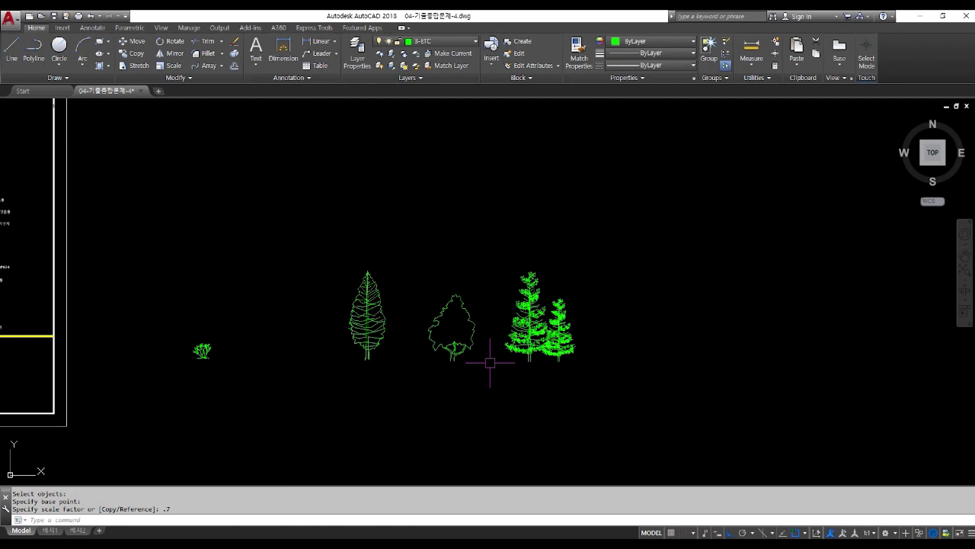
Move the outline-only tree horizontally so it overlaps the right side of the tall leafy tree
type("m")
key("Return")
left_click(461, 335)
key("Return")
left_click(487, 398)
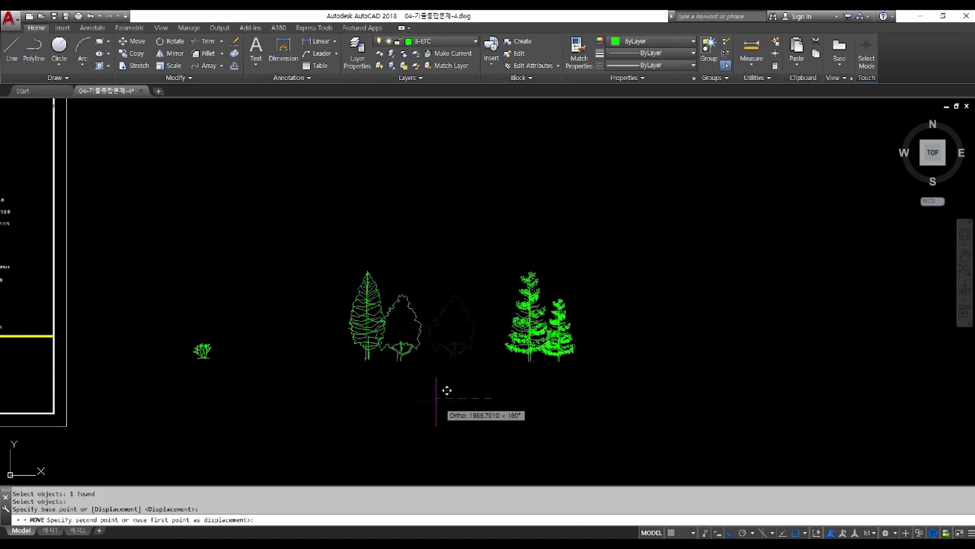
left_click(438, 388)
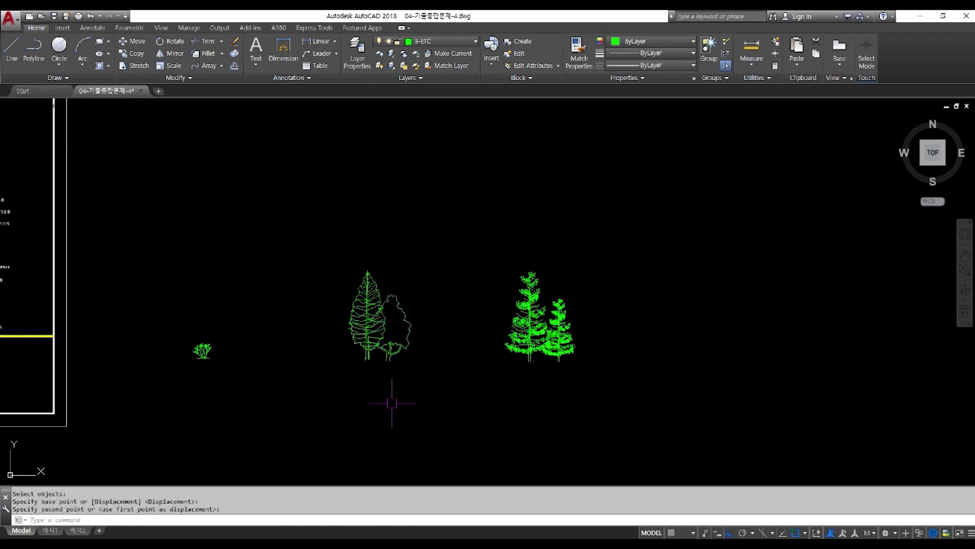
Move the shrub horizontally to the left foot of the tall leafy tree
type("m")
key("Return")
left_click(201, 349)
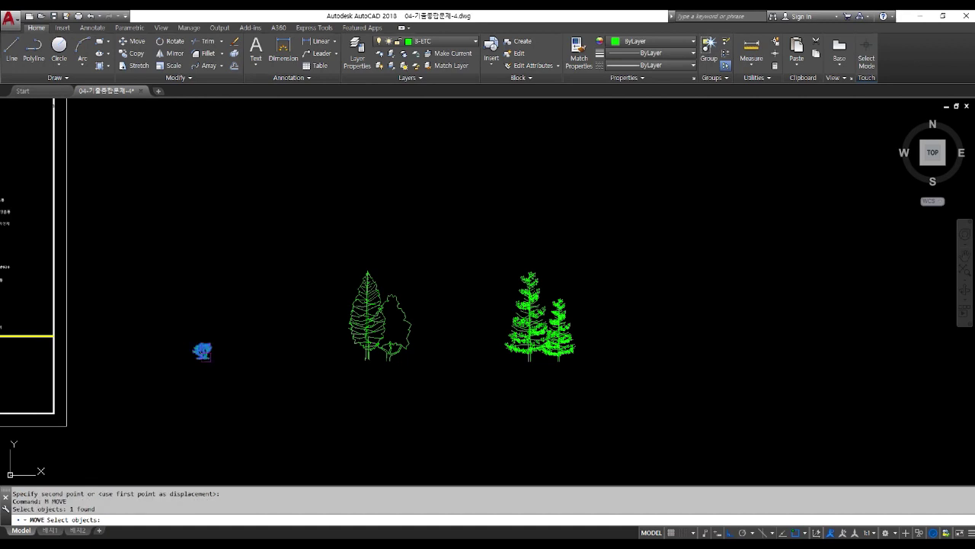
key("Return")
scroll(212, 363, "up", 5)
left_click(198, 348)
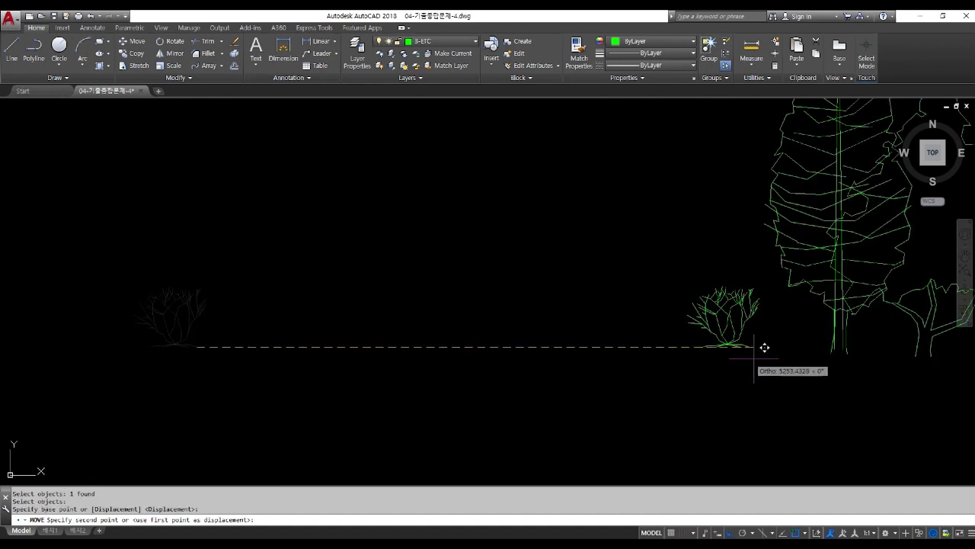
left_click(811, 365)
scroll(649, 383, "down", 4)
mouse_move(650, 382)
middle_mouse_down()
mouse_move(529, 388)
mouse_move(386, 372)
middle_mouse_up()
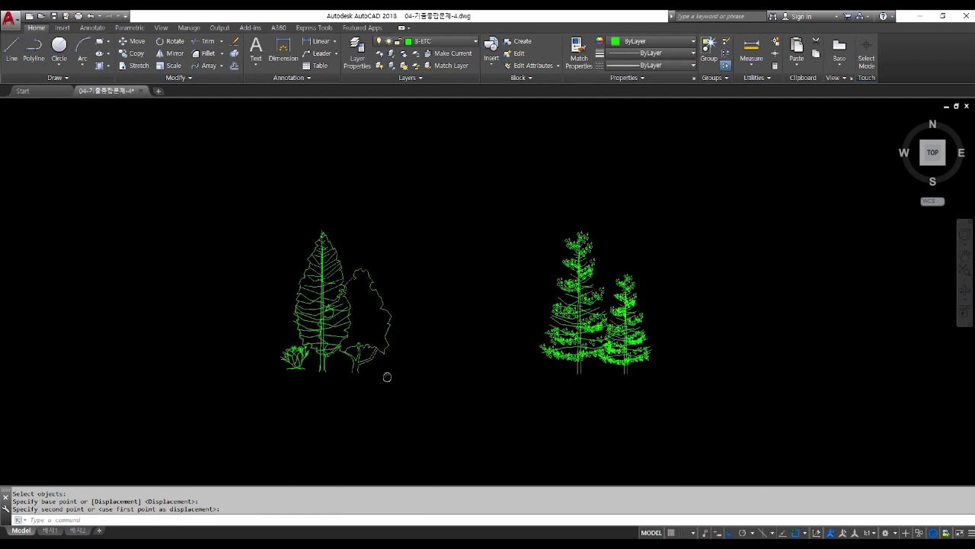
key("Return")
left_click(281, 368)
key("Return")
left_click(290, 405)
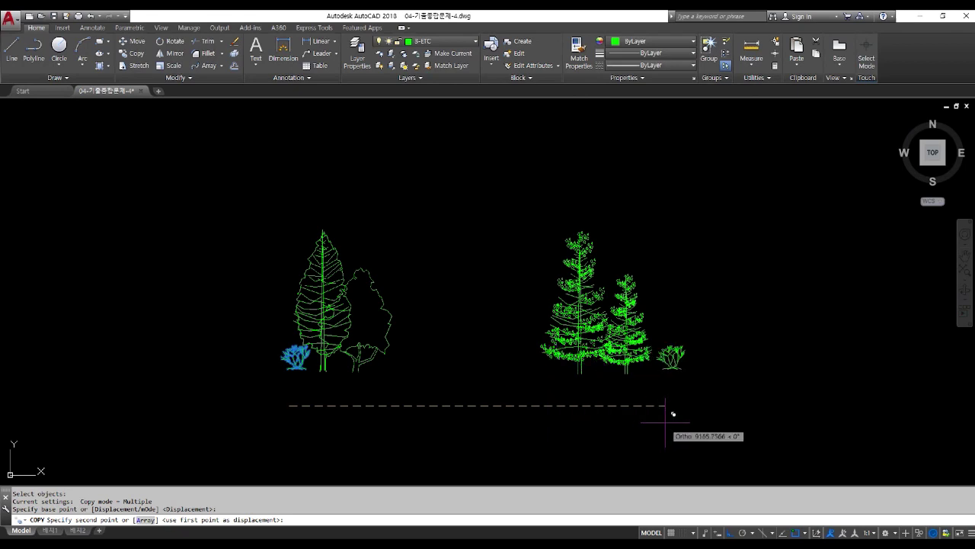
key("Escape")
Copy the shrub horizontally to the right-hand side of the outline-only tree
key("Return")
left_click(293, 356)
key("Return")
left_click(305, 404)
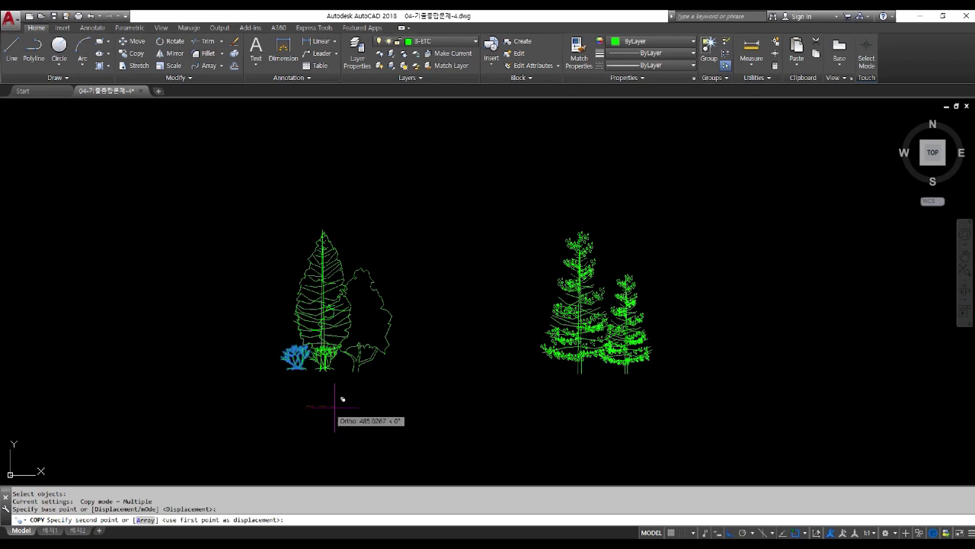
left_click(415, 399)
key("Return")
Scale the copied shrub by a factor of 0.7 from its base
type("sc")
key("Return")
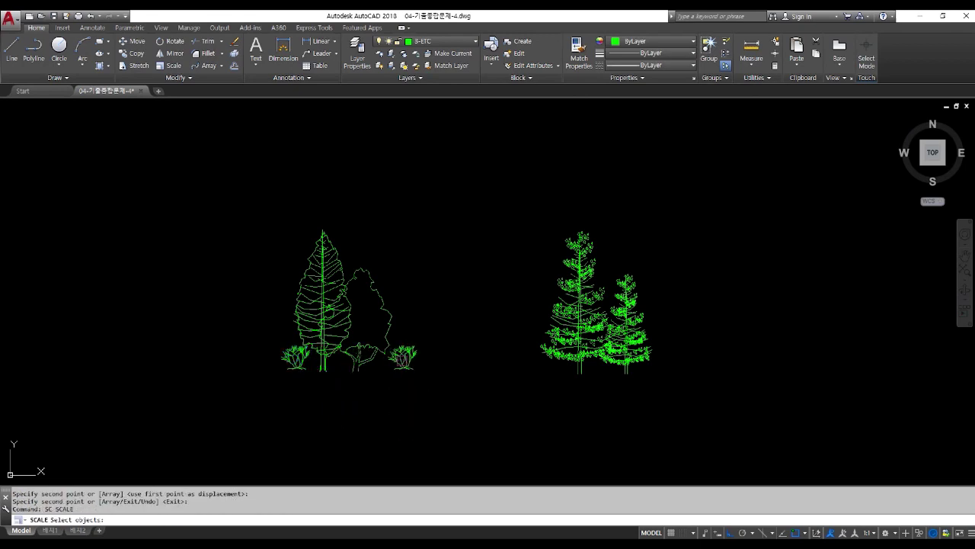
left_click(404, 356)
left_click(414, 370)
type(".7")
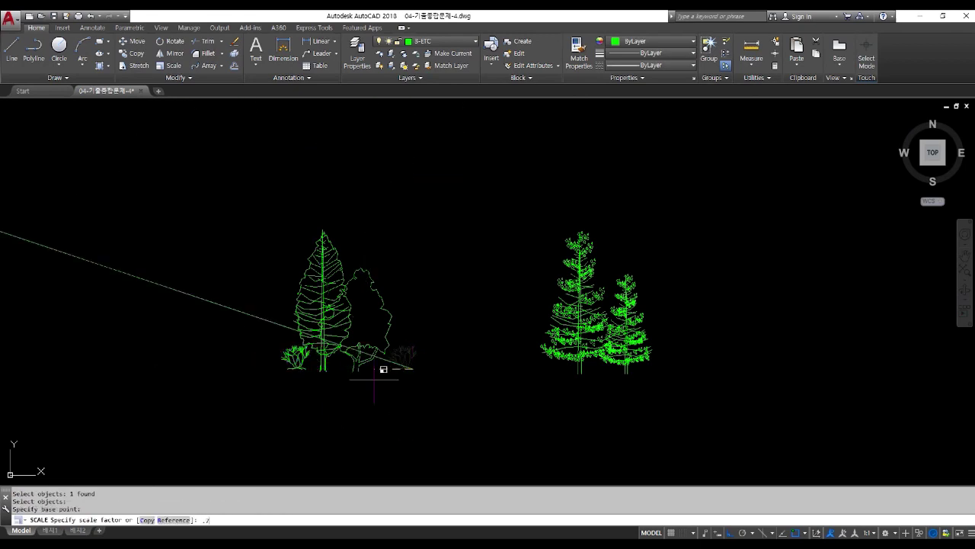
key("Return")
key("Escape")
key("Escape")
Move the smaller shrub horizontally to the right foot of the outline-only tree
type("m")
key("Return")
key("Return")
left_click(441, 401)
left_click(426, 409)
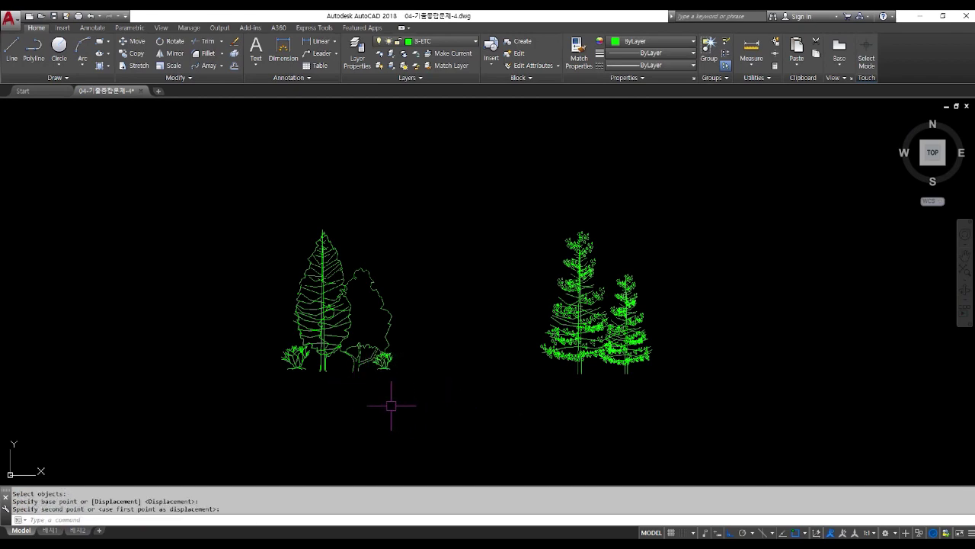
Move the leafy tree, outline tree and both shrubs from the outline tree's trunk base to the left end of the elevation's ground line
type("m")
key("Return")
left_click(241, 202)
left_click(429, 392)
key("Return")
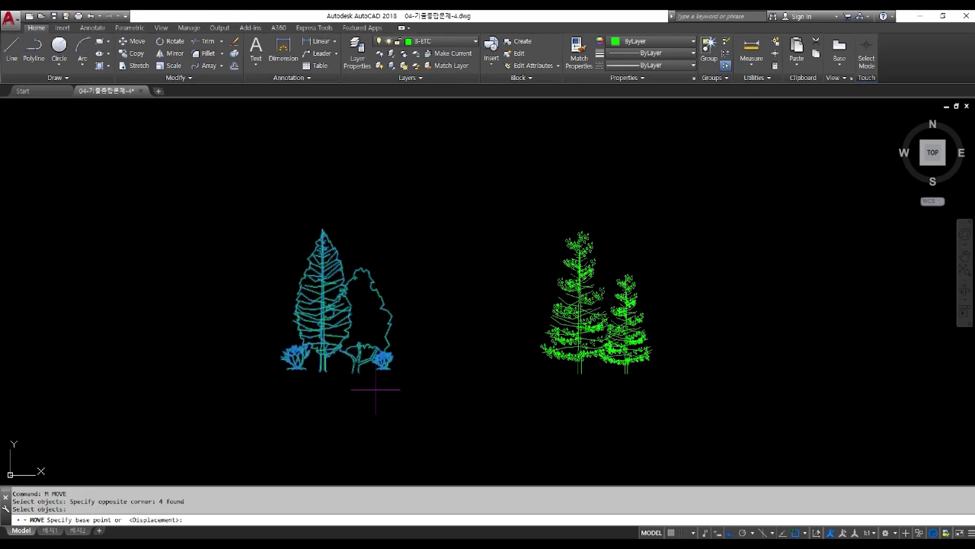
left_click(358, 372)
scroll(579, 221, "down", 5)
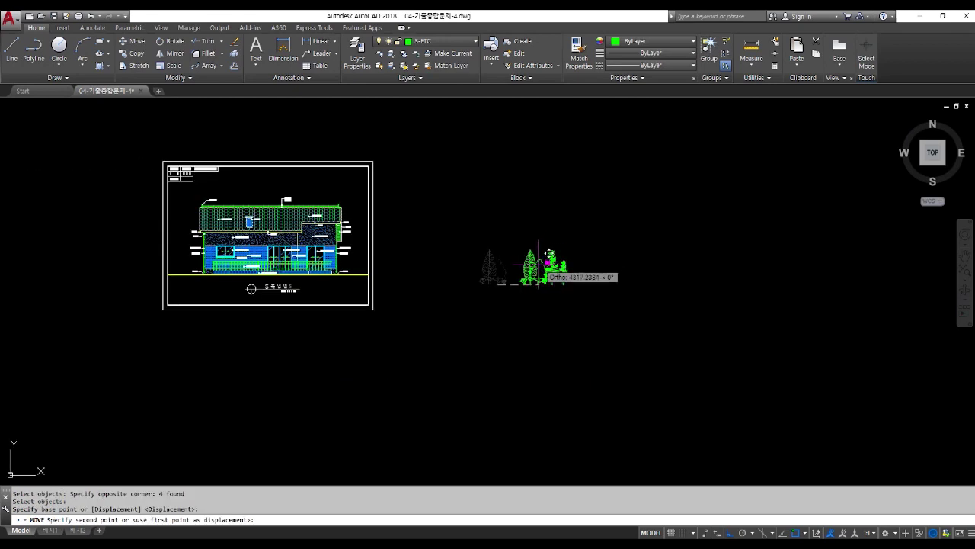
scroll(92, 263, "up", 5)
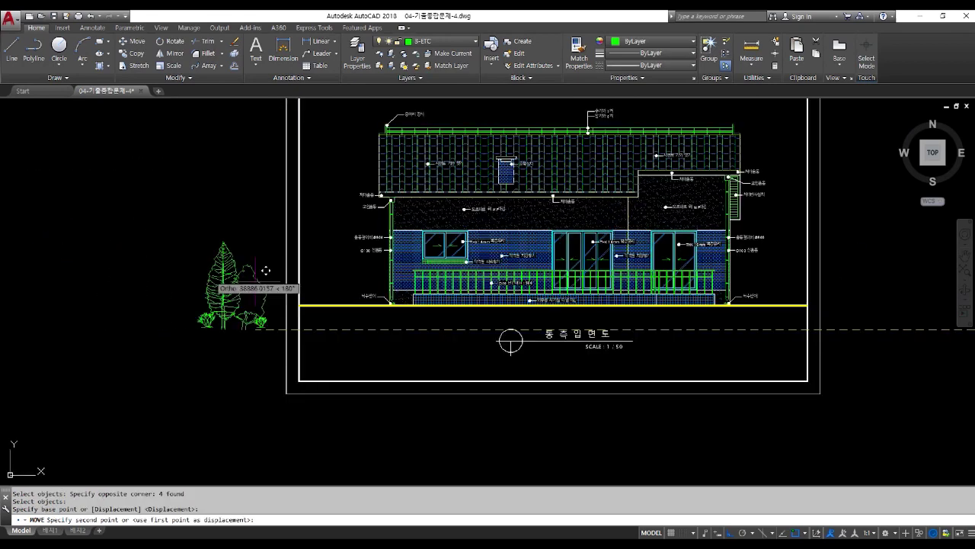
left_click(298, 305)
Shift the tree and shrub group horizontally along the ground line to just inside the sheet's left border
key("Return")
left_click(178, 163)
left_click(351, 354)
key("Return")
left_click(359, 328)
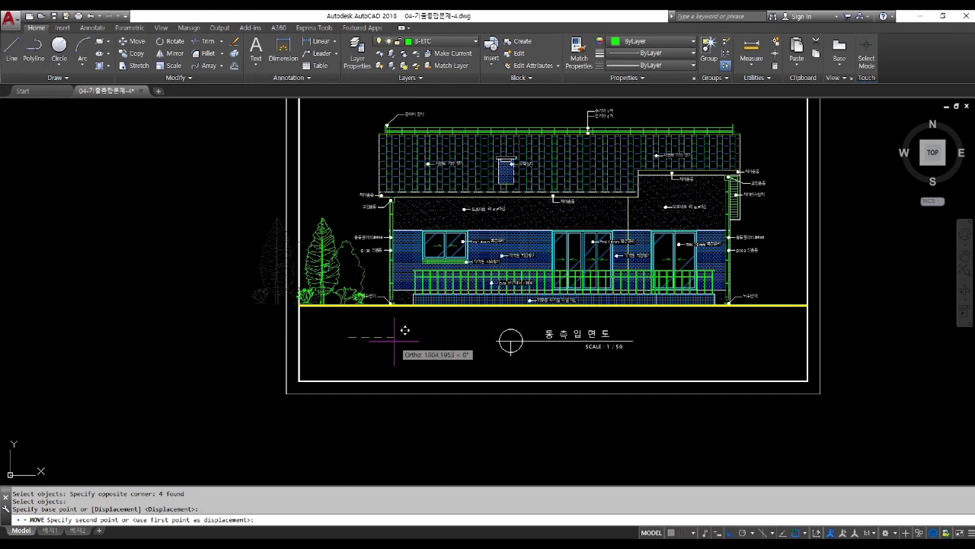
left_click(306, 303)
Erase the larger shrub beside the sheet's left border
scroll(314, 297, "up", 4)
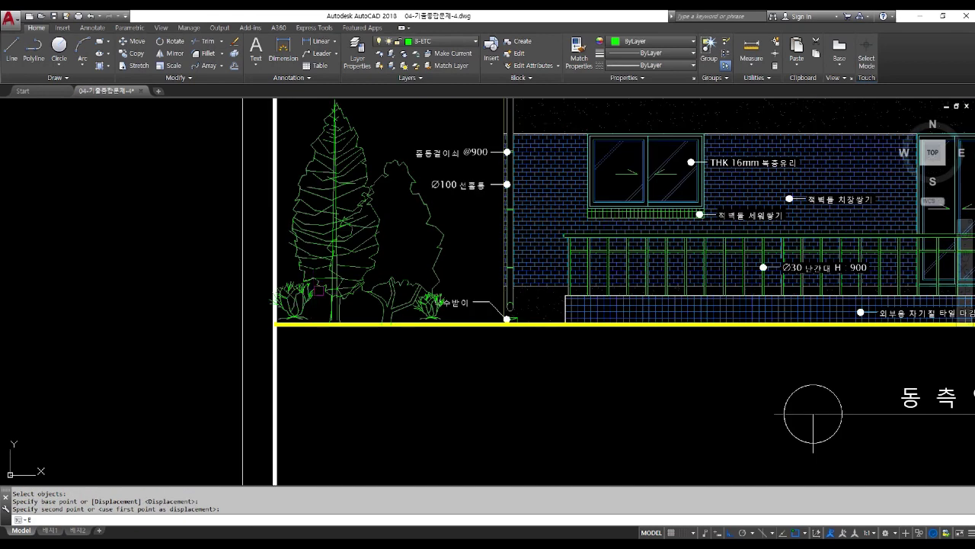
type("e")
key("Return")
left_click(308, 304)
key("Escape")
key("Return")
left_click(304, 303)
key("Return")
Move the left 낙수받이 note and its horizontal line up above the small shrub, and stretch the sloped leader's end to meet it
middle_click_drag(308, 305, 216, 301)
scroll(391, 307, "up", 4)
type("m")
key("Return")
left_click(391, 307)
left_click(326, 257)
key("Return")
left_click(375, 448)
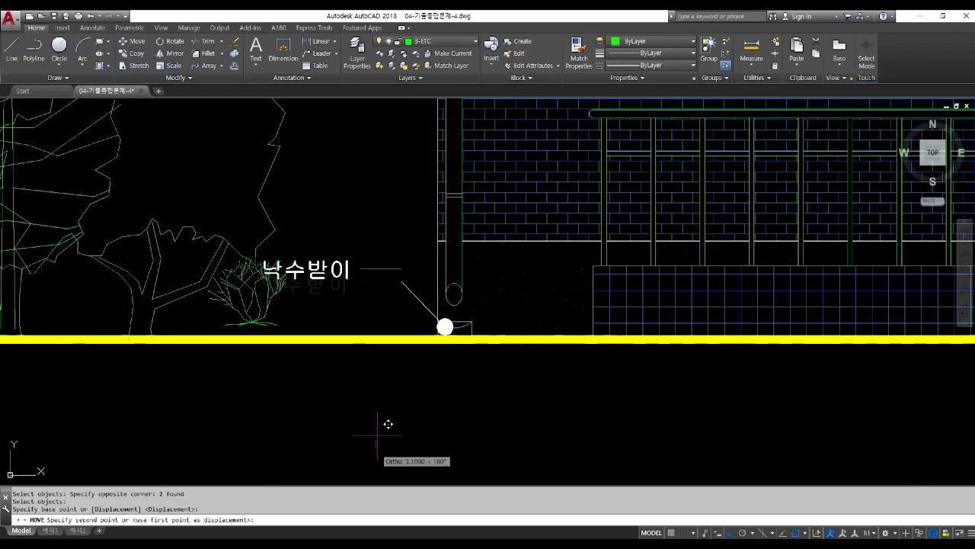
left_click(381, 383)
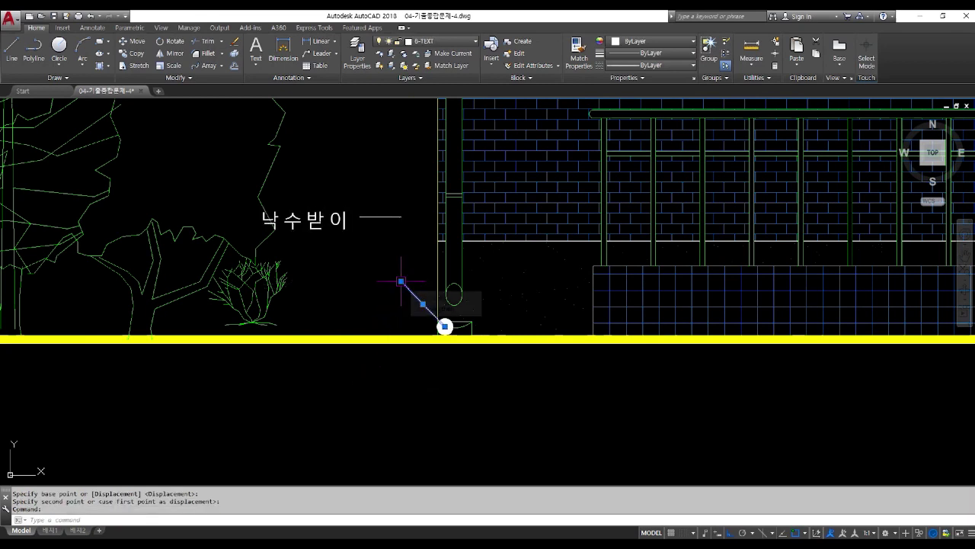
left_click(400, 281)
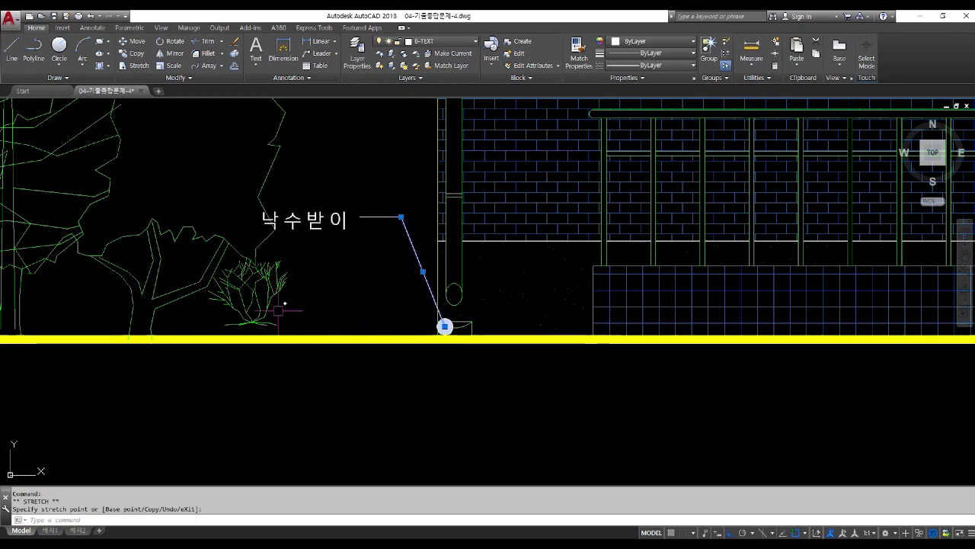
type("tr")
key("space")
key("space")
key("Escape")
Explode the outline-only tree block near the 낙수받이 note
type("x")
key("space")
left_click(261, 207)
scroll(263, 210, "up", 4)
key("space")
Trim the tree outline where it runs into the 낙수받이 note
type("tr")
key("space")
key("space")
left_click(273, 229)
left_click(268, 285)
left_click(284, 272)
scroll(295, 273, "down", 4)
scroll(337, 328, "down", 2)
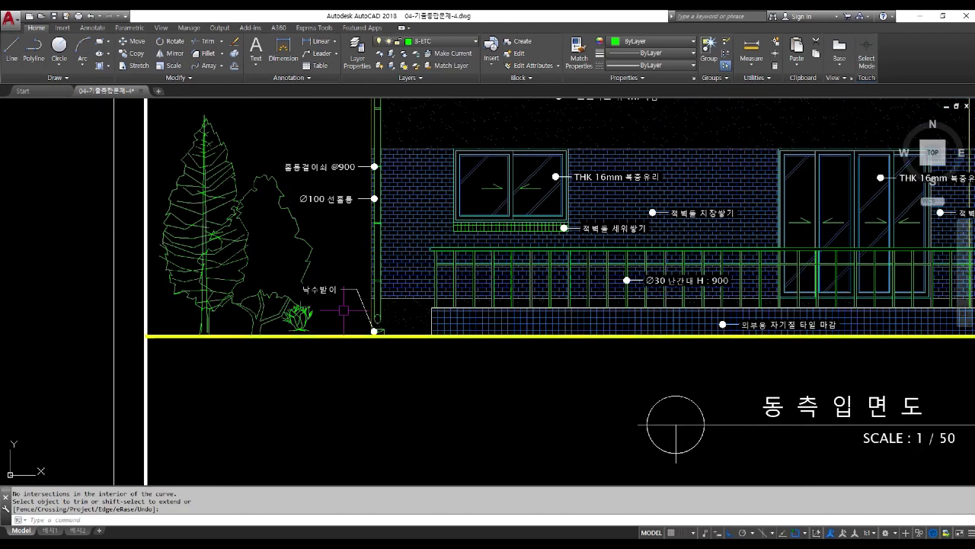
scroll(344, 310, "up", 4)
key("Return")
type("m")
key("Return")
key("Escape")
type("e")
key("Return")
left_click(225, 270)
left_click(297, 318)
key("Escape")
Move the left 낙수받이 note and its horizontal line slightly straight down
type("m")
key("Return")
left_click(392, 323)
left_click(279, 224)
key("Return")
left_click(353, 169)
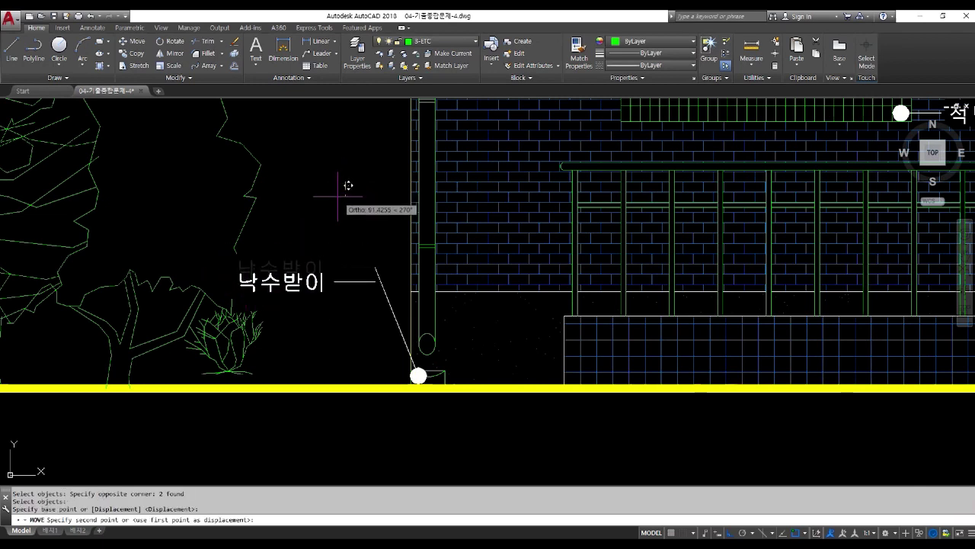
key("Escape")
Fillet the left 낙수받이 note's horizontal line and sloped leader into a sharp corner with zero radius
type("f")
key("Return")
left_click(387, 297)
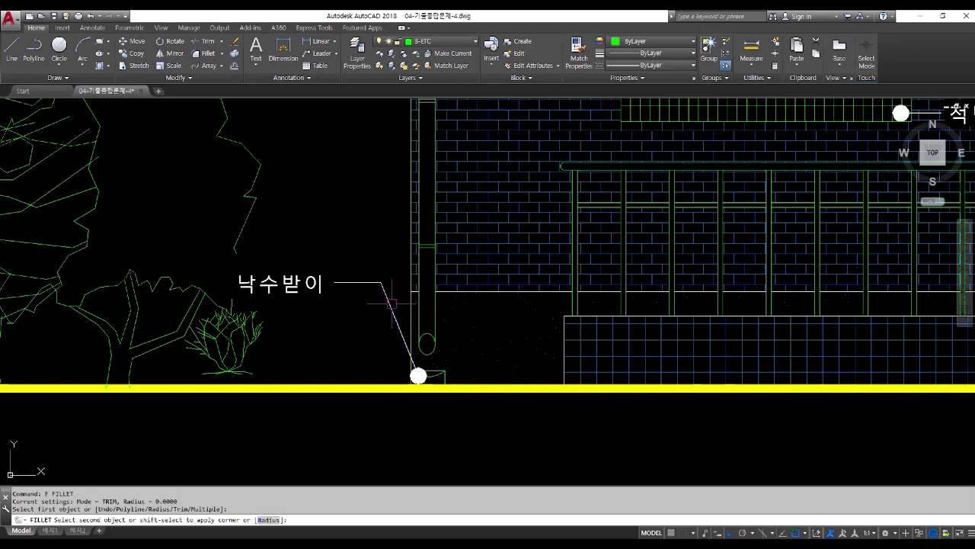
left_click(391, 303)
Mirror the pair of conifer trees outside the sheet about a vertical line, erasing the source objects
scroll(340, 329, "down", 6)
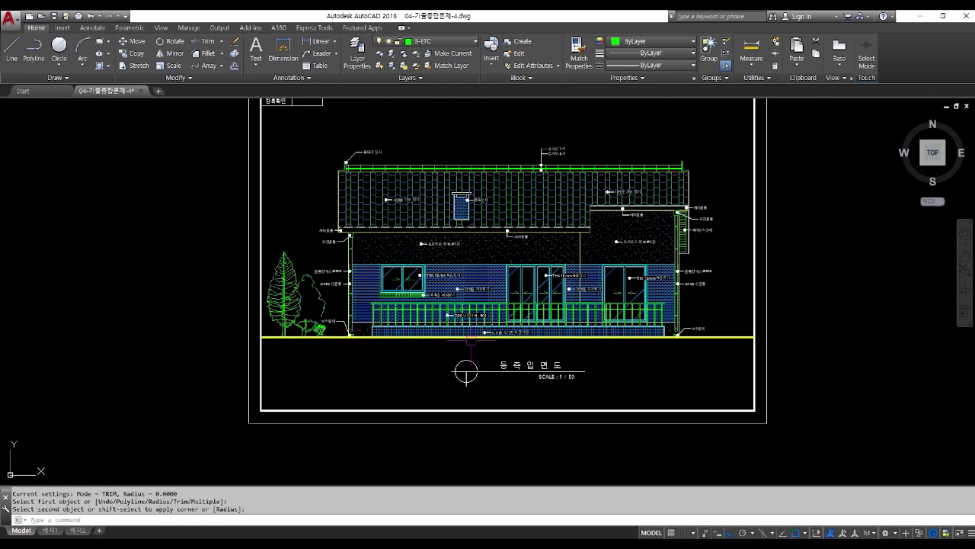
middle_click_drag(458, 337, 327, 317)
middle_click_drag(388, 297, 166, 293)
scroll(523, 283, "down", 2)
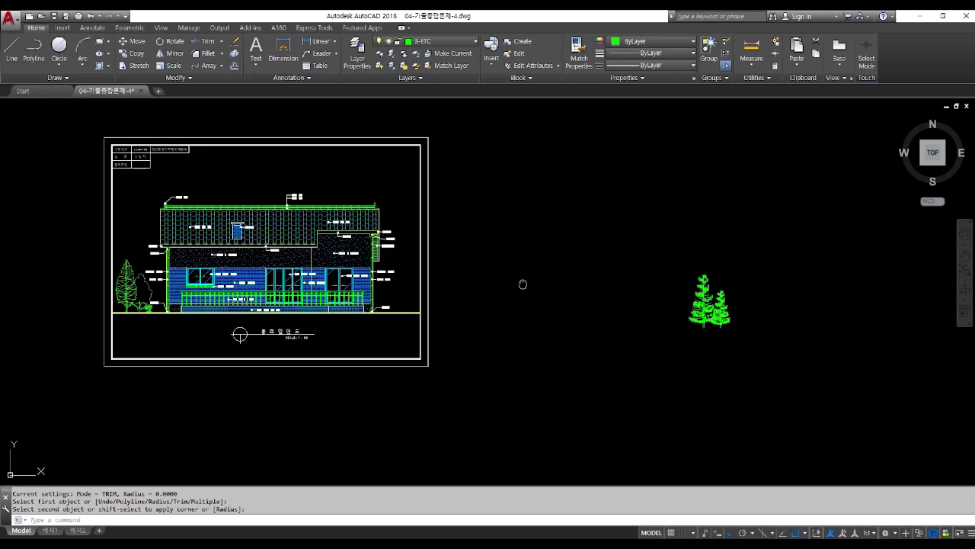
middle_click_drag(522, 282, 466, 286)
type("MI")
key("Return")
left_click(498, 241)
left_click(638, 367)
left_click(544, 320)
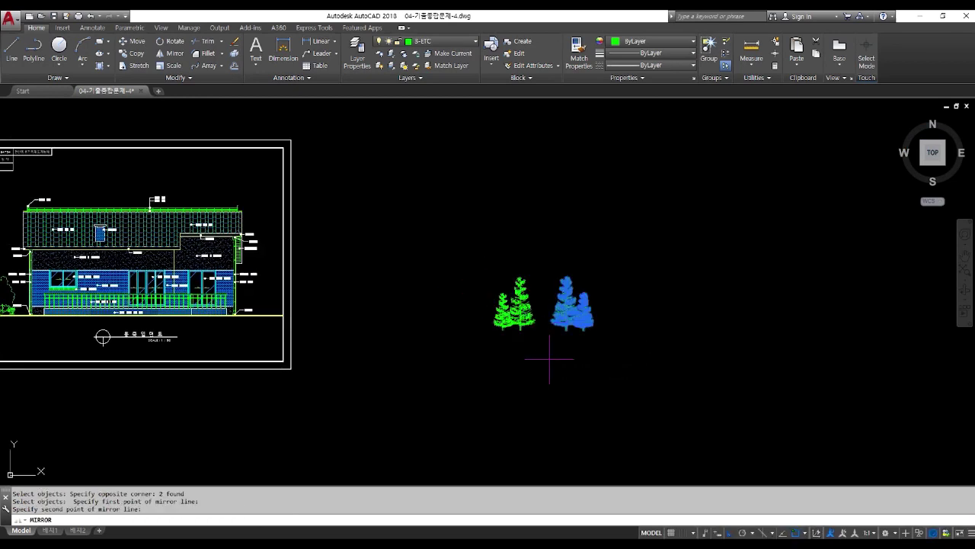
type("Y")
key("Return")
Move the mirrored conifer pair by the larger trunk's base to the right end of the elevation's ground line
type("M")
key("Return")
left_click(429, 211)
left_click(544, 323)
scroll(533, 331, "up", 5)
key("Return")
left_click(531, 331)
scroll(531, 332, "down", 3)
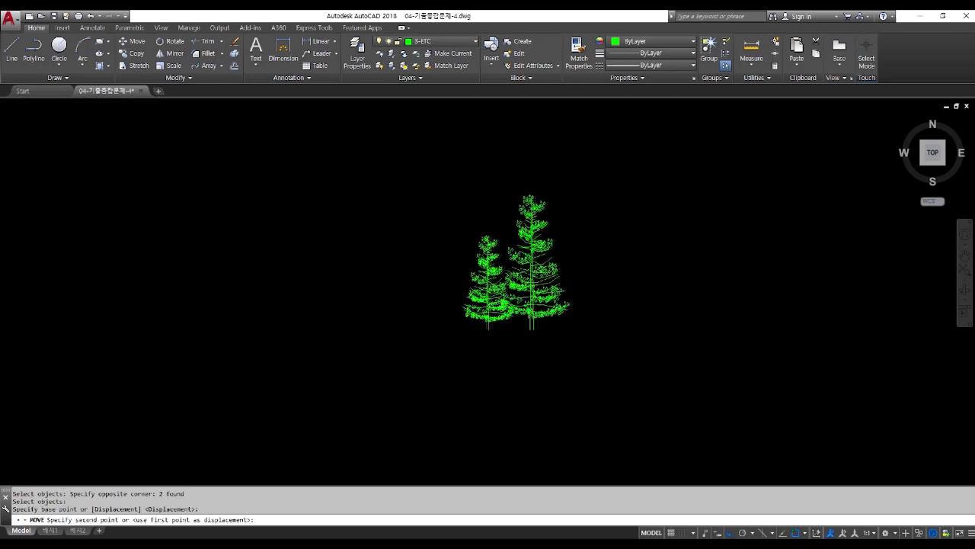
left_click(164, 305)
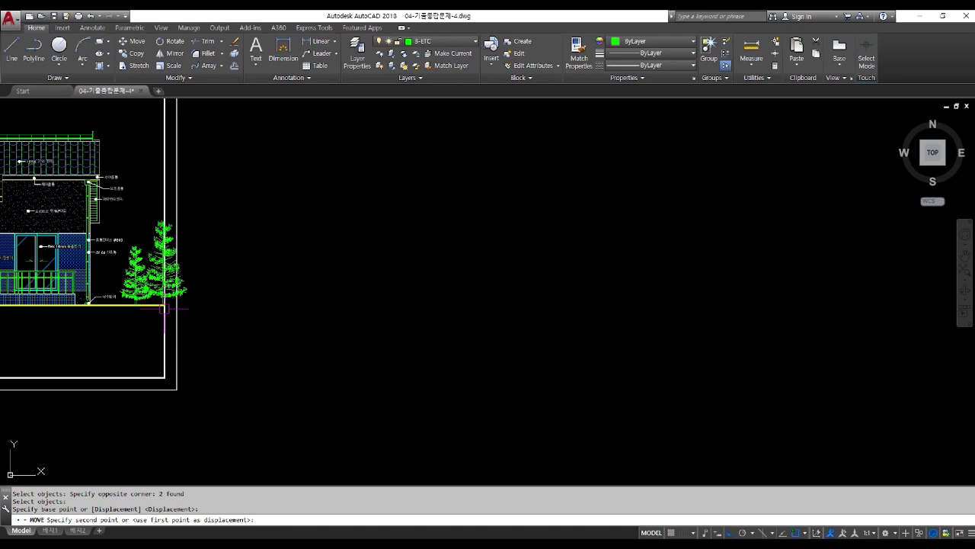
Shift the conifer pair about 974 mm left along the ground line so it sits inside the sheet frame
scroll(92, 313, "up", 4)
type("M")
key("Return")
scroll(211, 351, "down", 3)
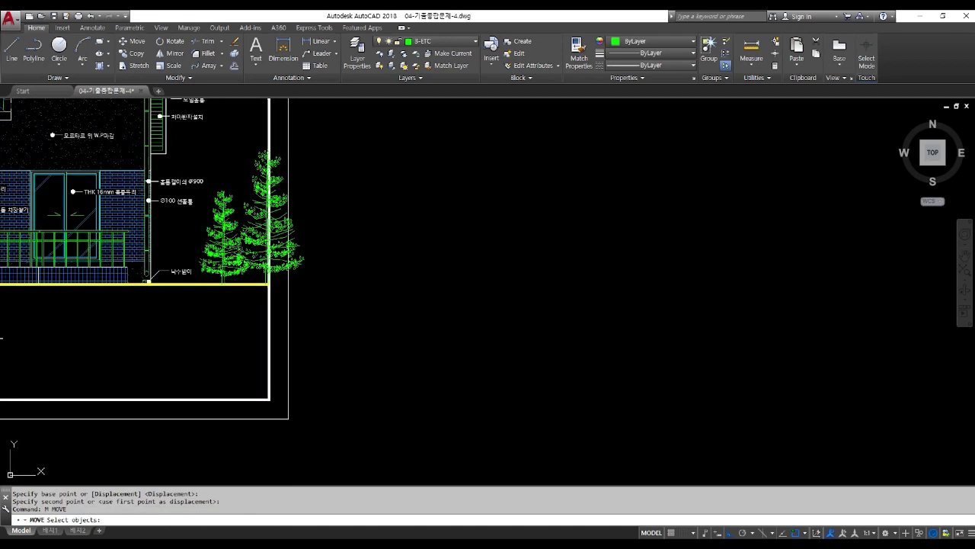
left_click(197, 147)
left_click(388, 318)
key("Return")
left_click(509, 320)
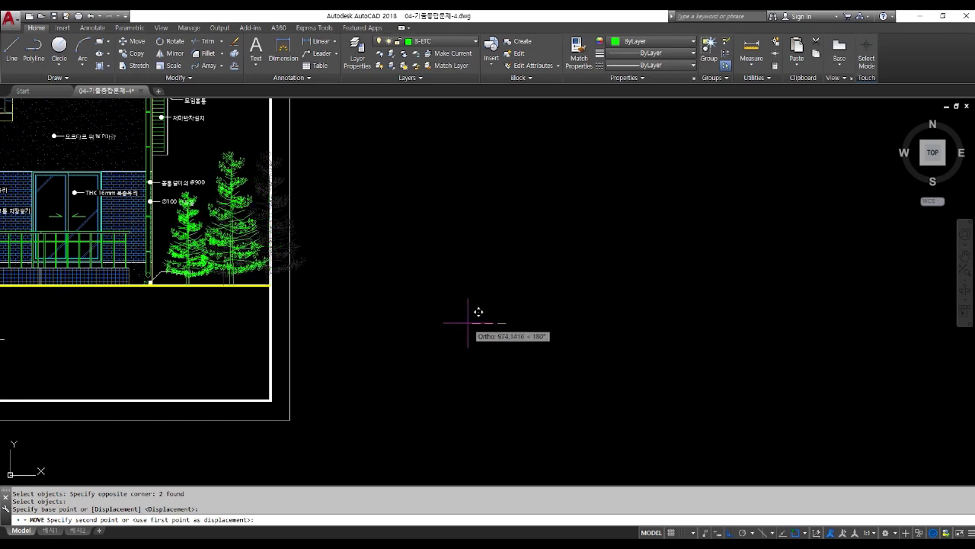
left_click(468, 322)
type("M")
key("Return")
scroll(160, 192, "up", 5)
left_click_drag(198, 271, 150, 139)
left_click(135, 156)
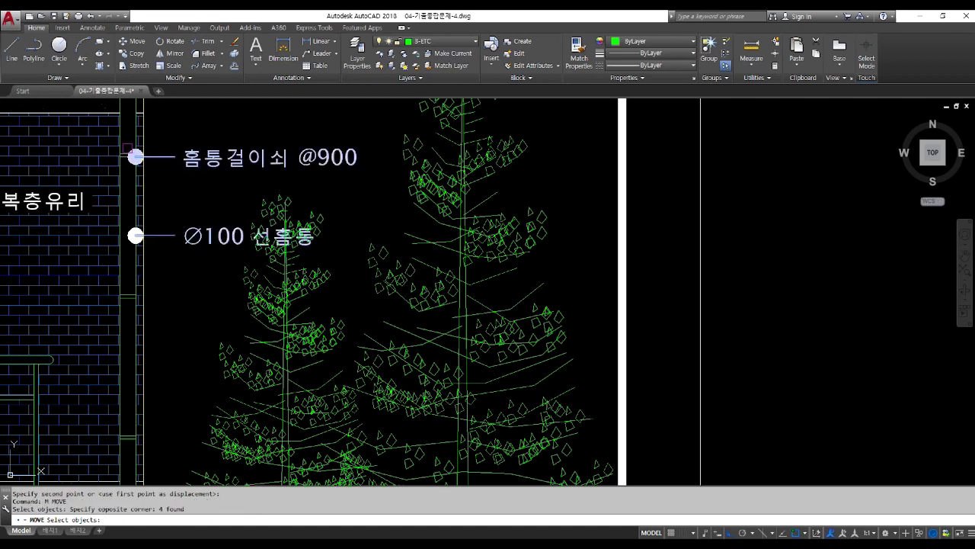
left_click(135, 235)
scroll(208, 254, "down", 4)
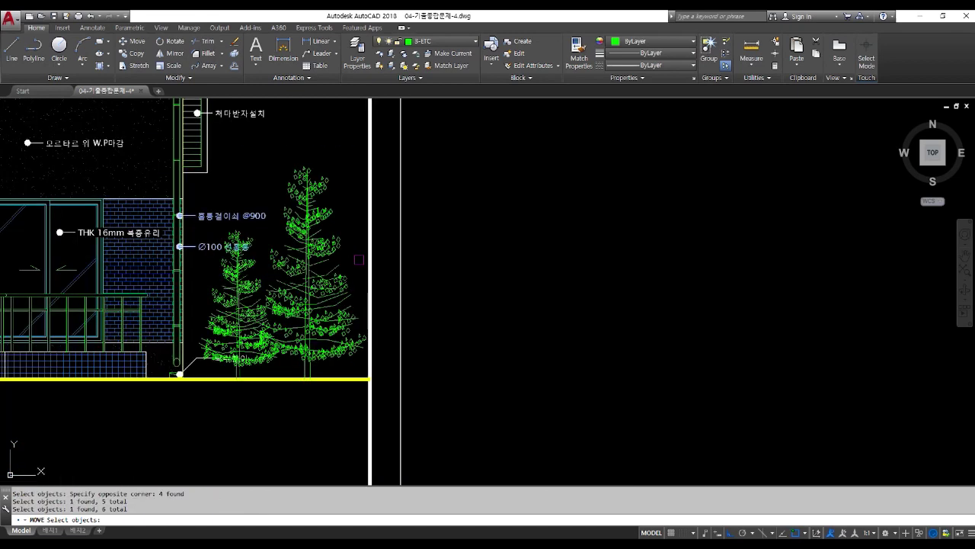
key("Escape")
key("Return")
left_click(180, 246)
scroll(183, 246, "up", 2)
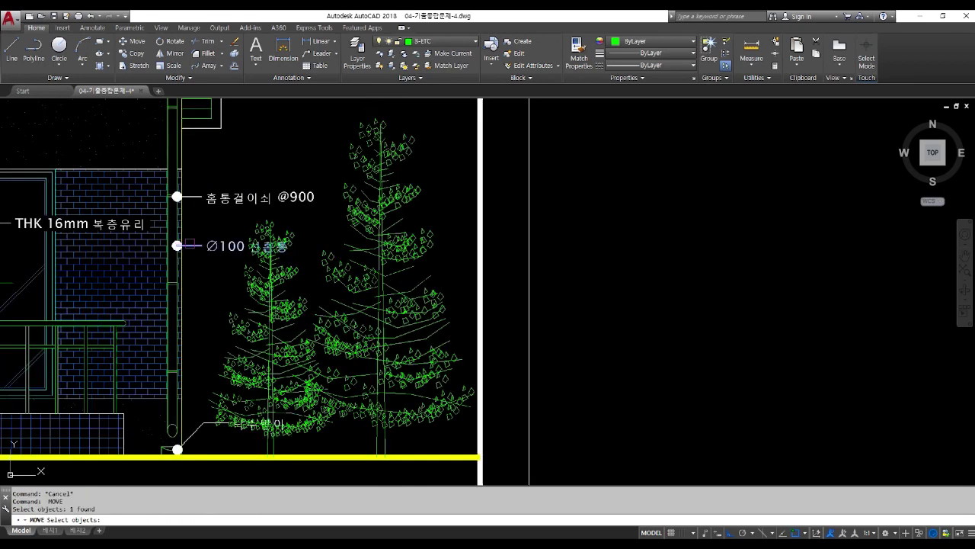
left_click(169, 244)
scroll(168, 244, "up", 3)
scroll(174, 244, "down", 3)
key("Return")
left_click(596, 283)
left_click(588, 175)
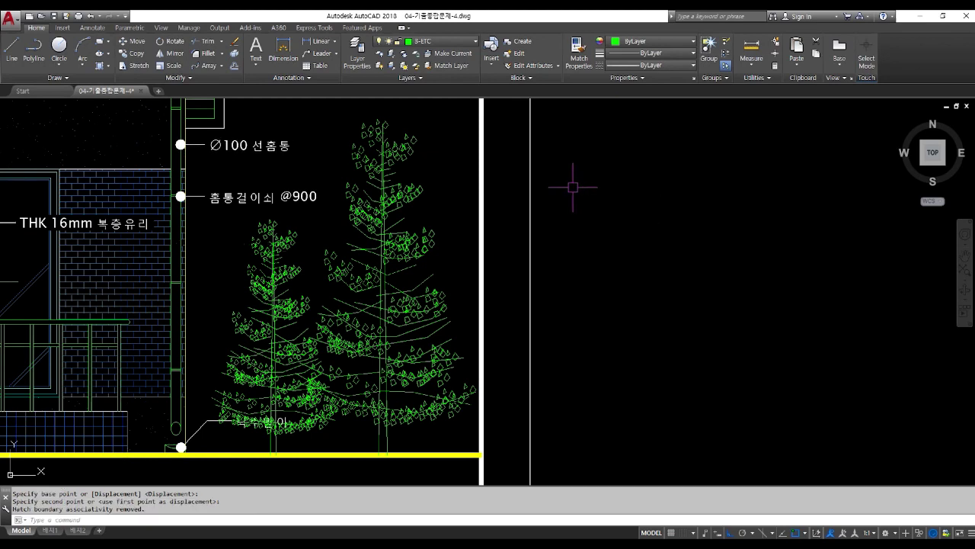
Erase the right 낙수받이 note with its leader line and dot
middle_click_drag(290, 337, 372, 177)
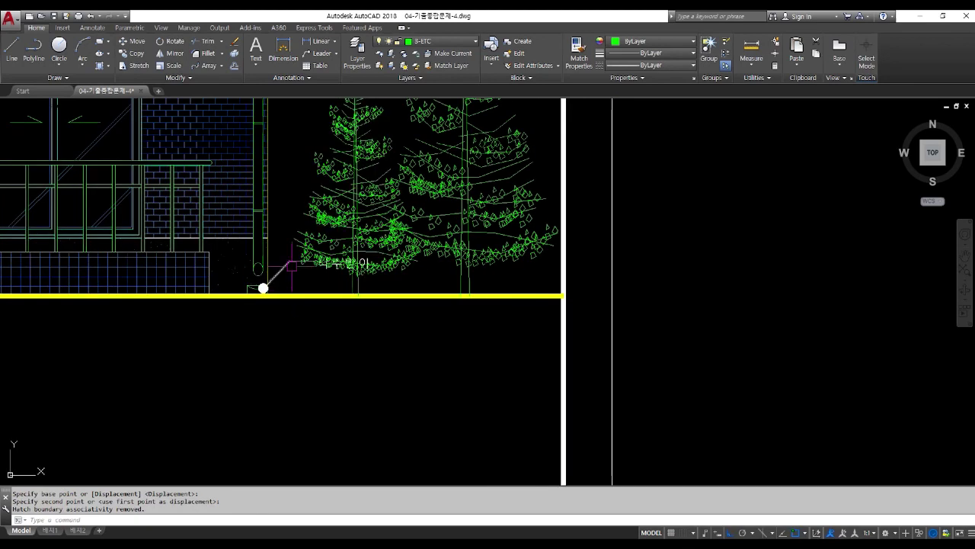
type("E")
key("Return")
left_click(290, 259)
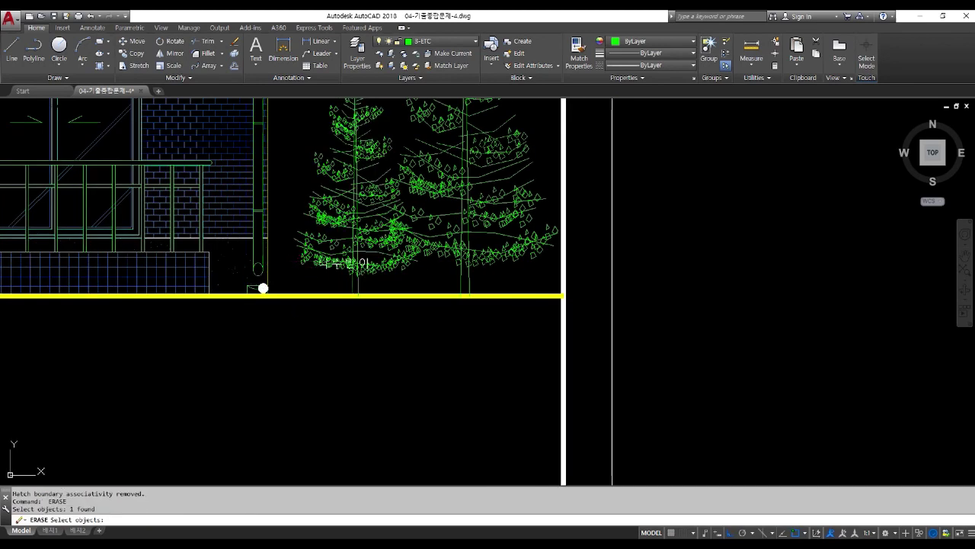
type("E")
key("Return")
left_click(283, 250)
left_click(389, 285)
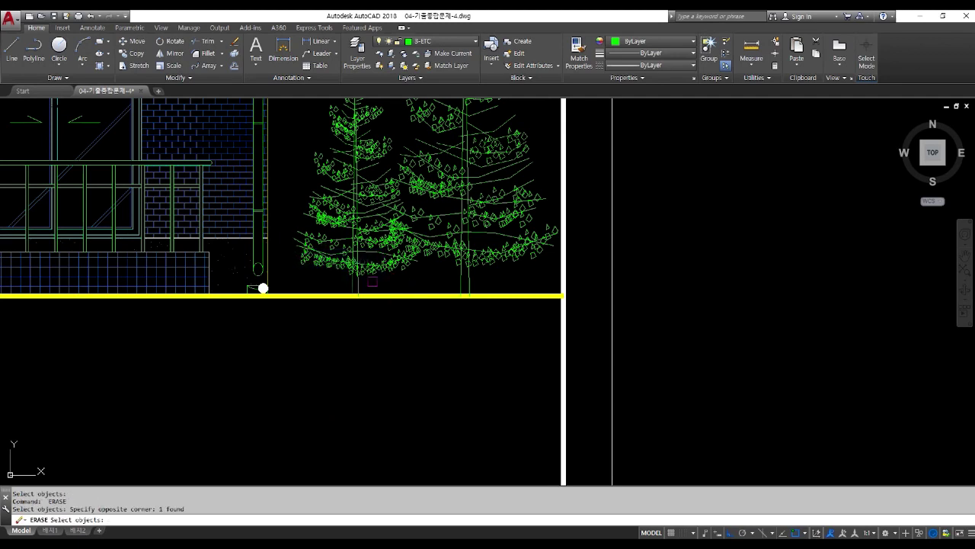
key("Return")
scroll(271, 292, "up", 4)
type("E")
key("Return")
scroll(240, 276, "down", 8)
key("Return")
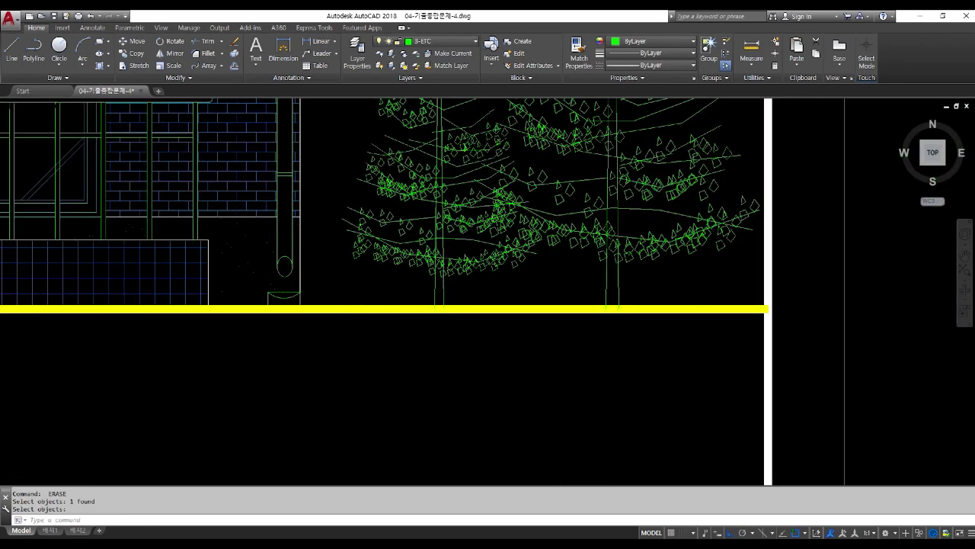
Undo the erasures of the right 낙수받이 note, its leader and dot
scroll(399, 352, "up", 8)
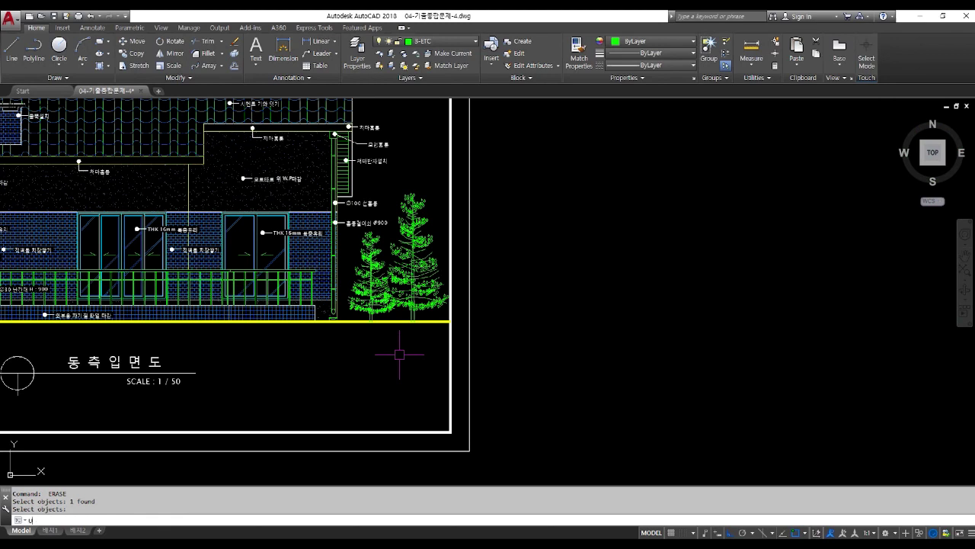
type("U")
key("Return")
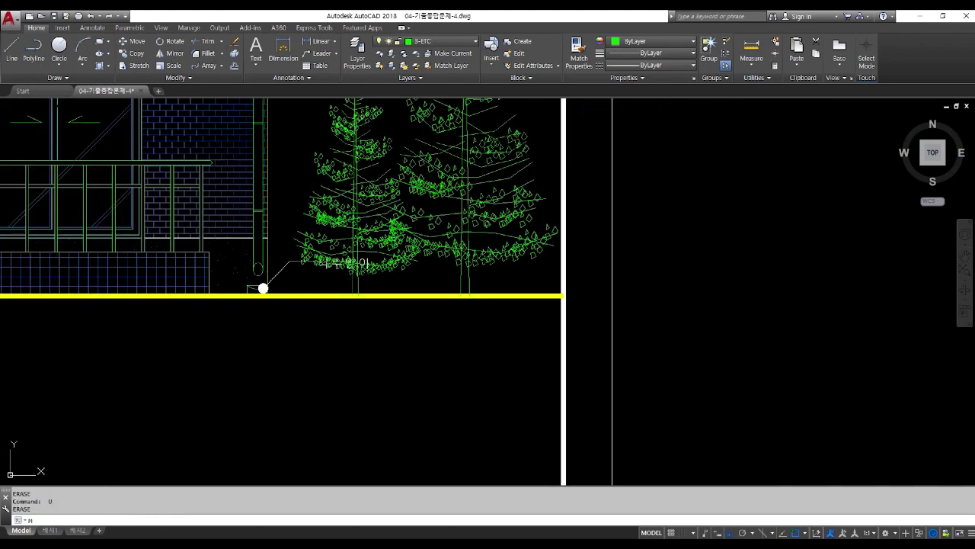
Mirror the right 낙수받이 note and its leader about a horizontal line through the dot's centre, erasing the source objects
scroll(256, 282, "up", 2)
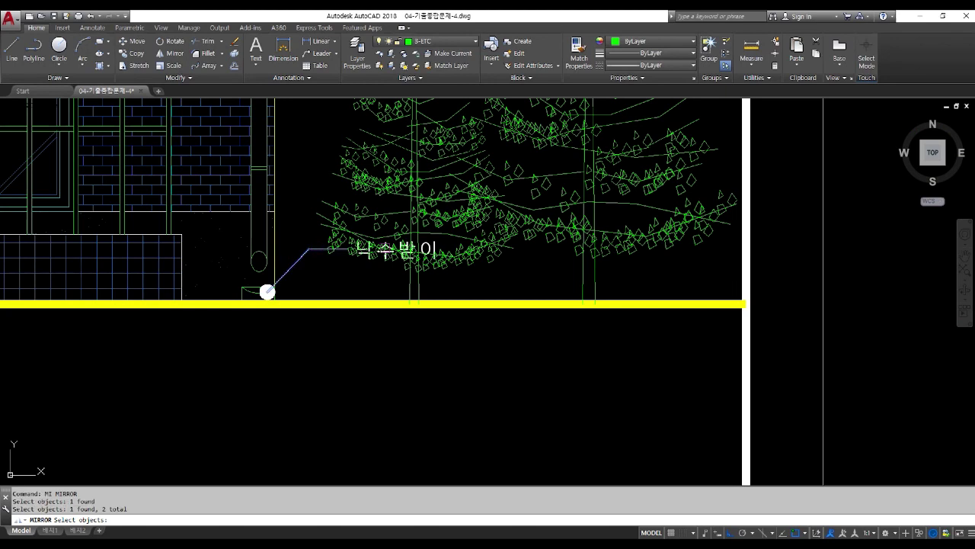
key("Return")
left_click(266, 291)
left_click(504, 345)
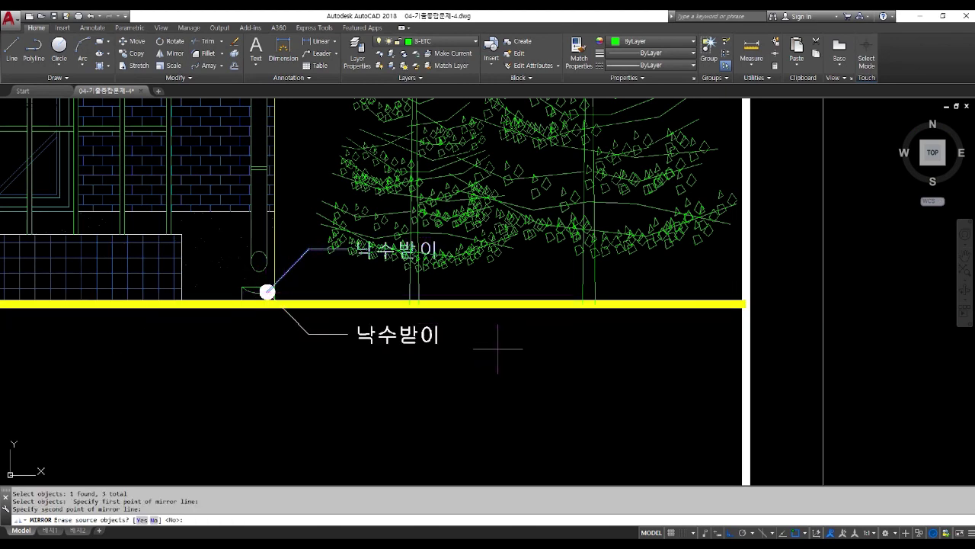
type("Y")
key("Return")
Move the whole east elevation sheet by its lower-left corner to just right of the section sheet, with ortho off
scroll(502, 345, "down", 5)
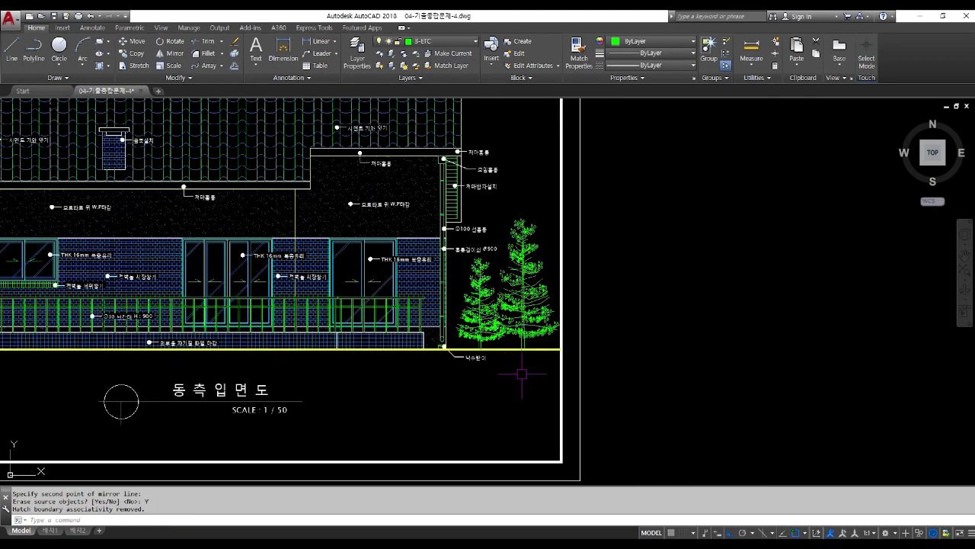
middle_click_drag(494, 362, 536, 360)
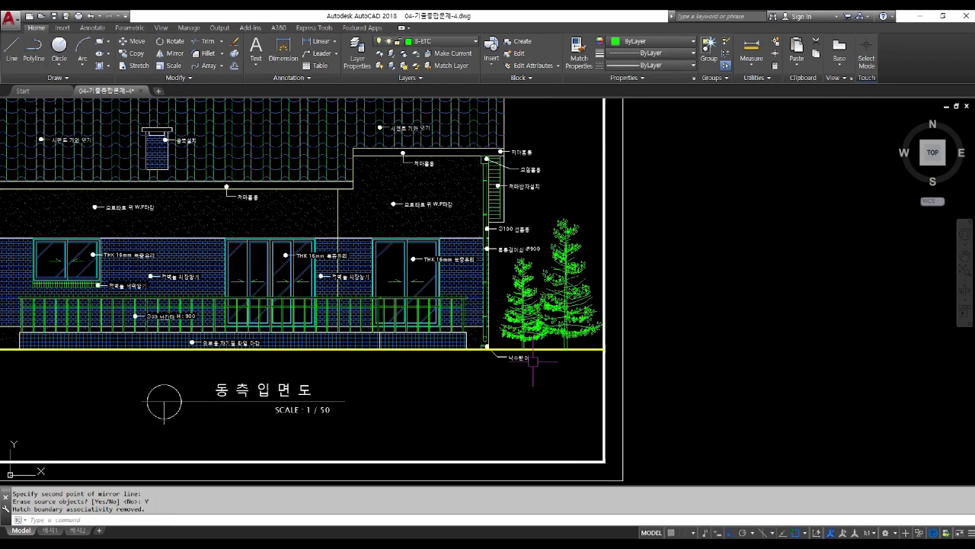
scroll(534, 362, "down", 3)
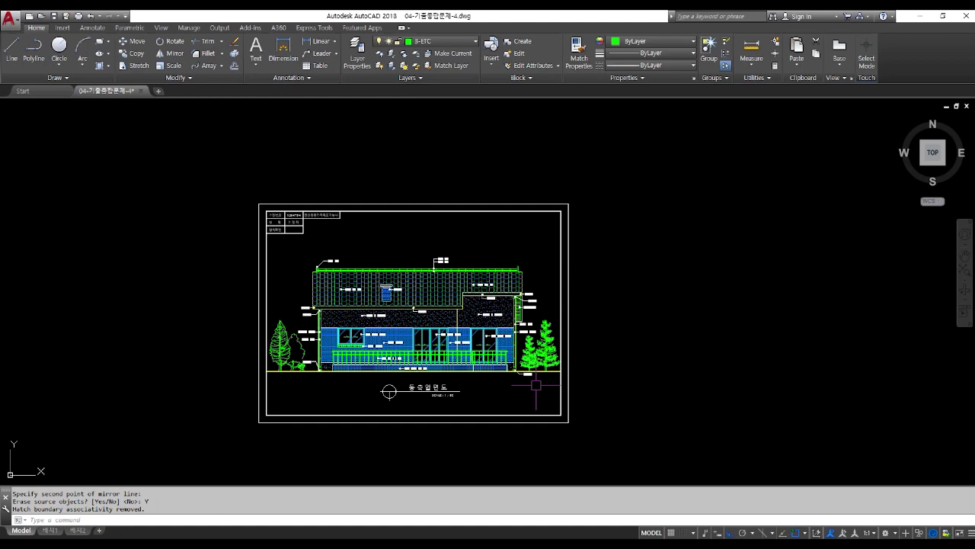
scroll(522, 384, "up", 2)
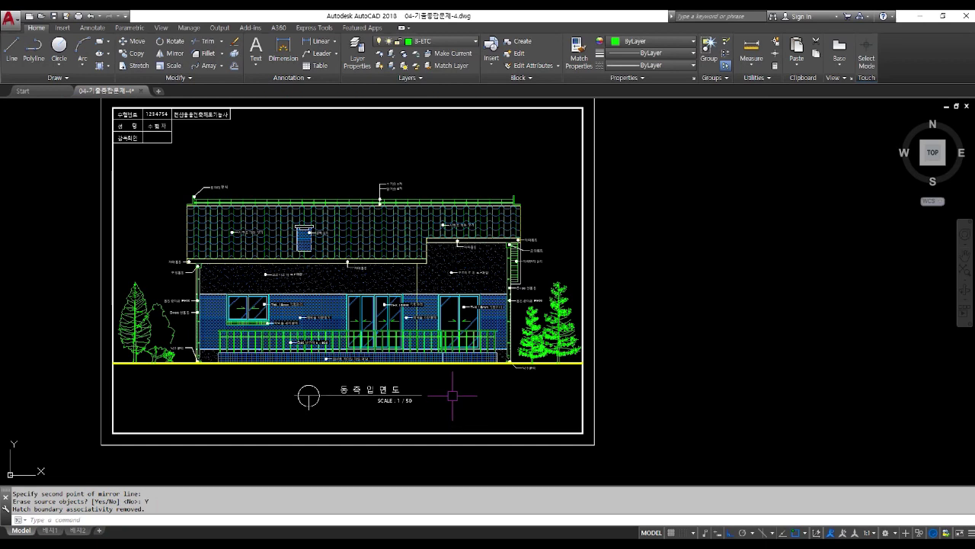
scroll(492, 387, "down", 2)
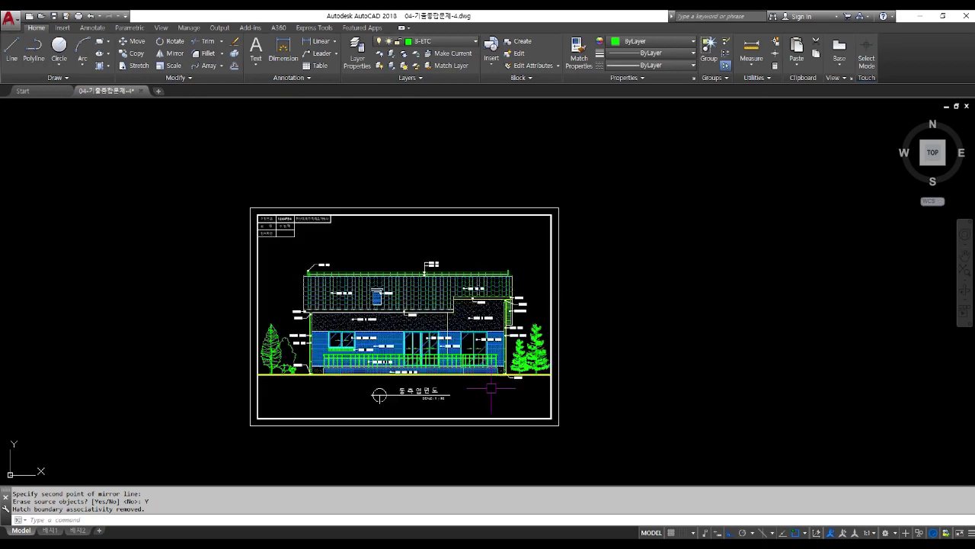
scroll(489, 387, "down", 1)
type("m")
key("Return")
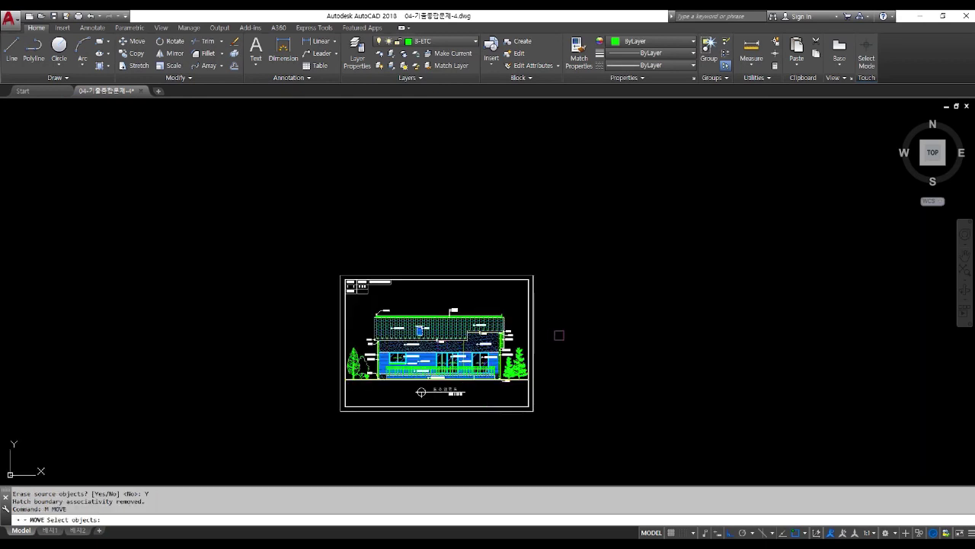
scroll(555, 341, "down", 3)
left_click(449, 265)
left_click(589, 398)
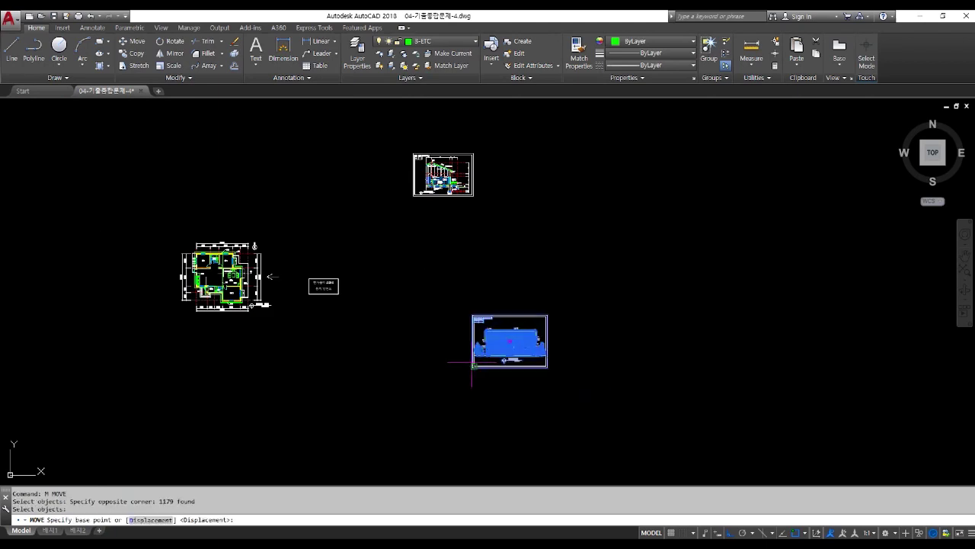
left_click(472, 369)
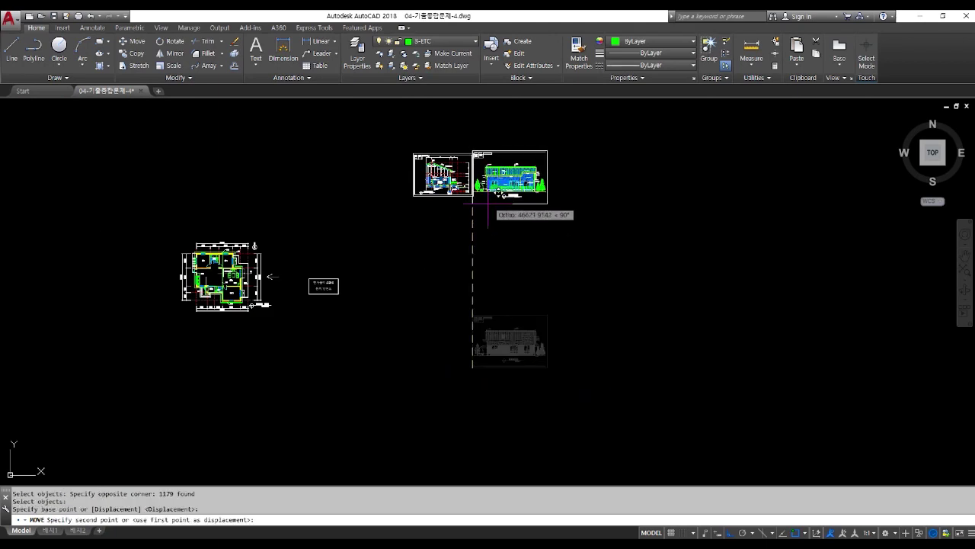
key("F8")
left_click(481, 196)
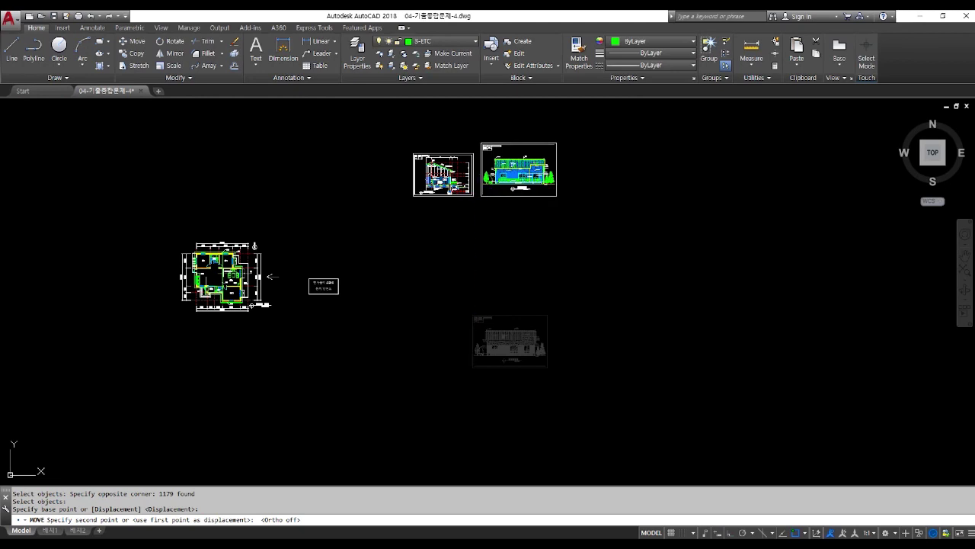
Erase the floor plan and the small boxed title beside it
left_click(170, 211)
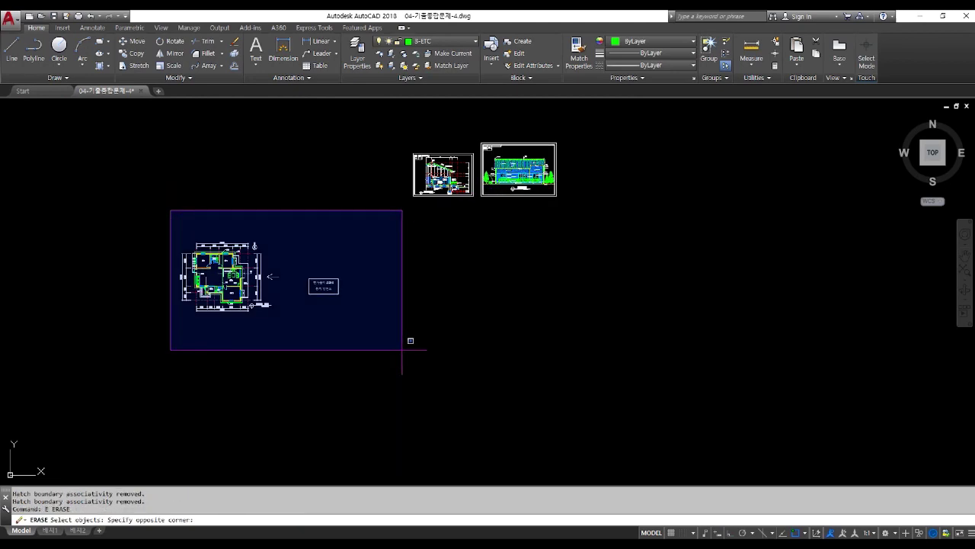
left_click(412, 335)
key("Return")
Start plotting the model and choose DWG To PDF.pc3 as the plotter
middle_click_drag(550, 192, 480, 292)
scroll(446, 262, "up", 4)
scroll(350, 312, "up", 2)
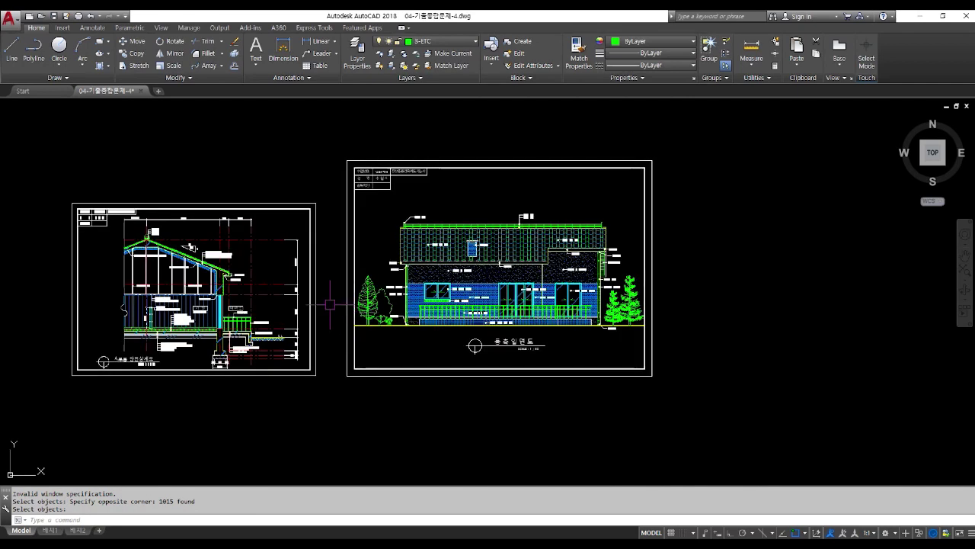
middle_click_drag(352, 313, 390, 303)
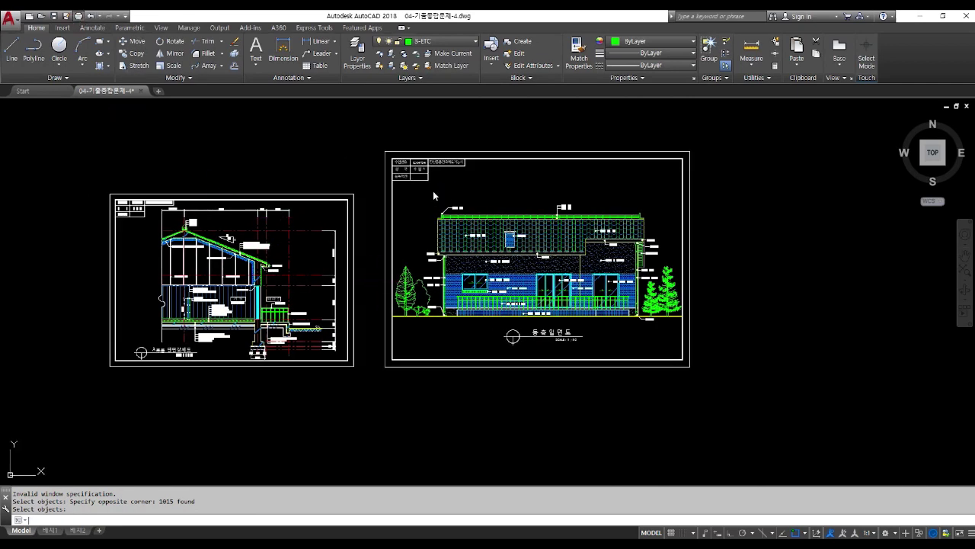
key("ctrl+p")
left_click(401, 203)
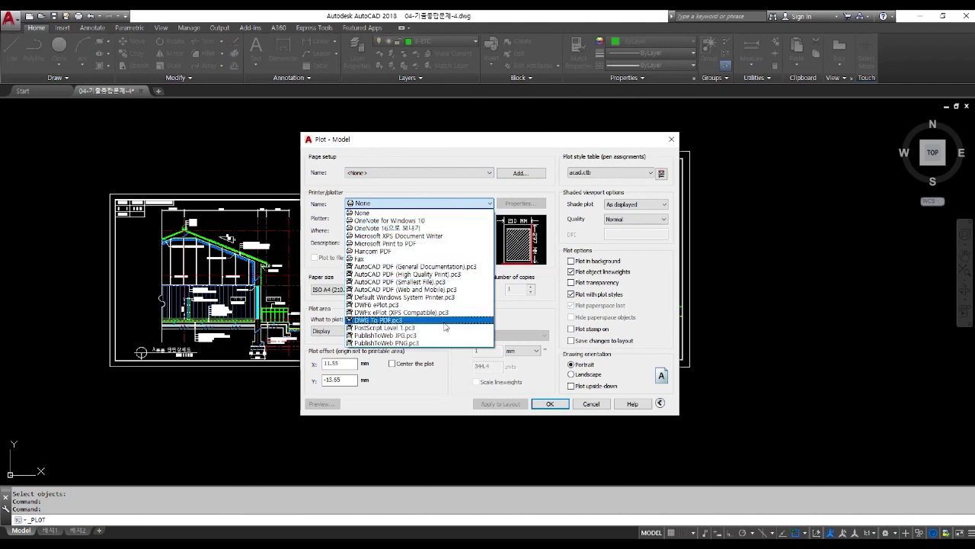
left_click(381, 319)
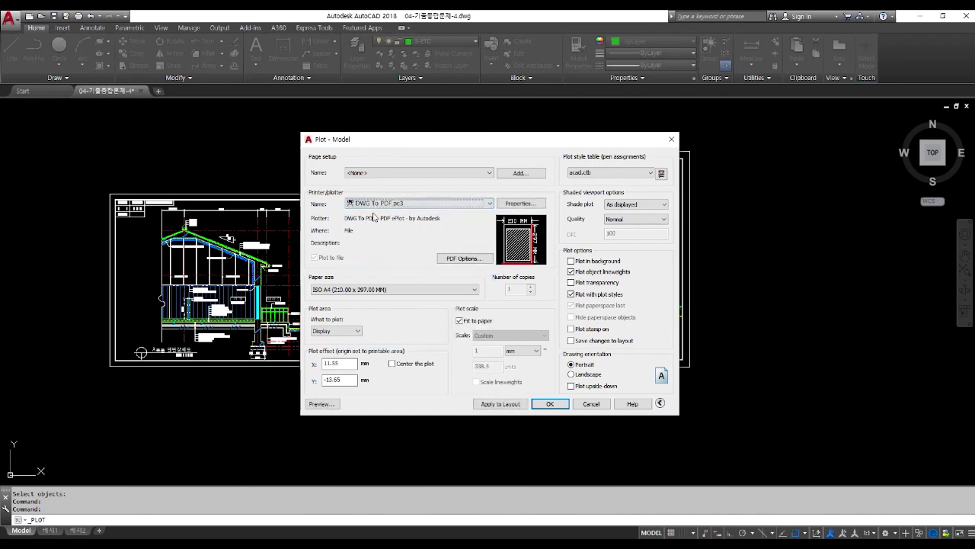
Set the paper size to ISO full bleed A3 (420.00 x 297.00 MM)
left_click(396, 289)
scroll(395, 394, "up", 5)
scroll(395, 394, "up", 8)
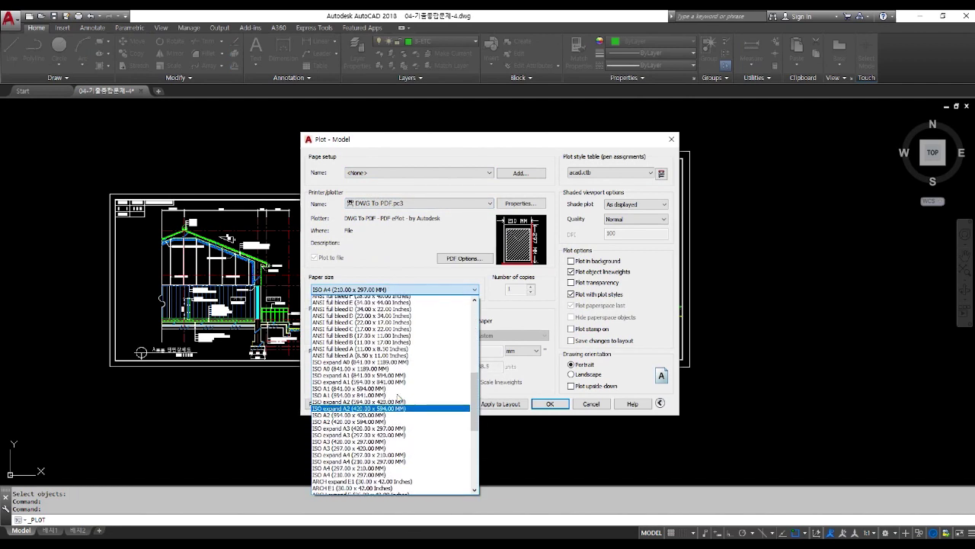
scroll(404, 387, "up", 7)
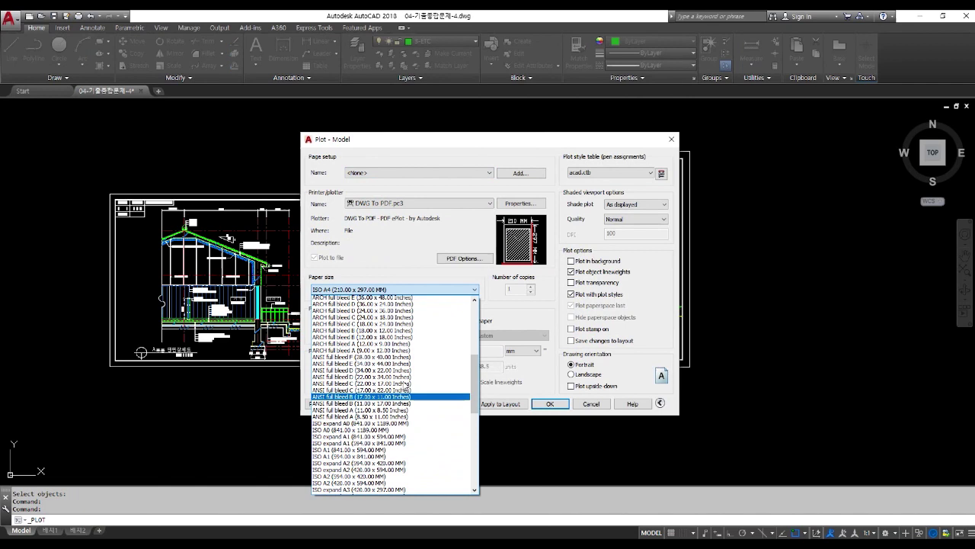
scroll(402, 379, "up", 2)
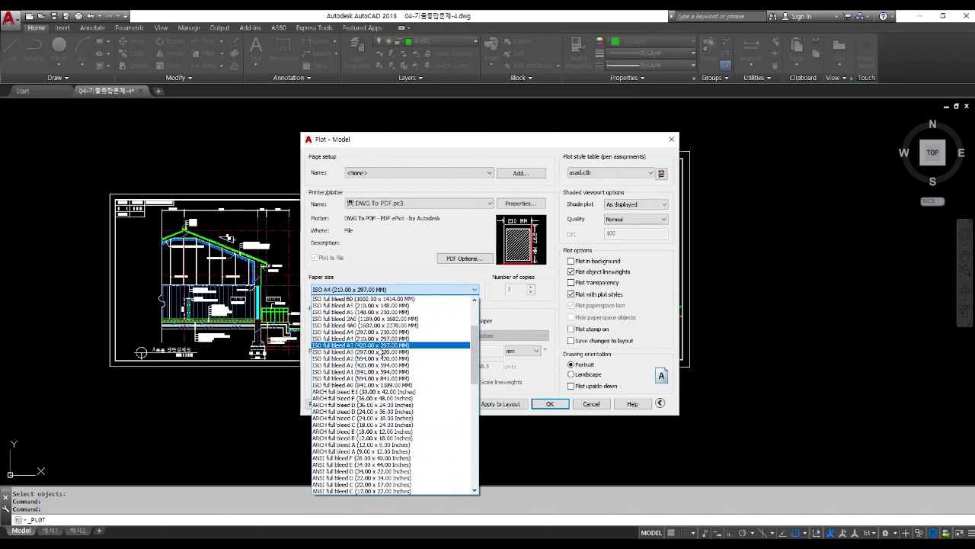
left_click(378, 346)
Set the plot area to a window spanning the section sheet's outer frame from its lower-left to its upper-right corner
left_click(346, 331)
left_click(335, 361)
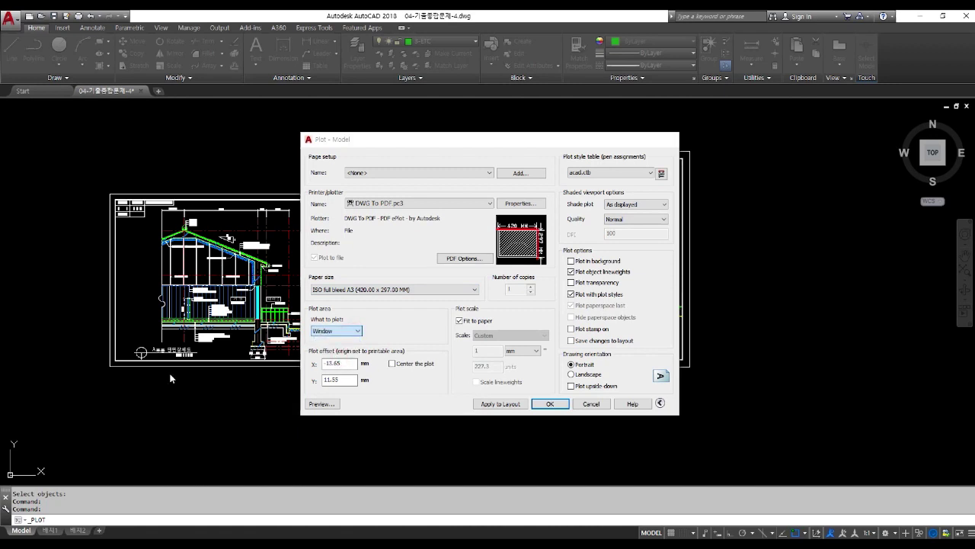
left_click(112, 372)
left_click(112, 373)
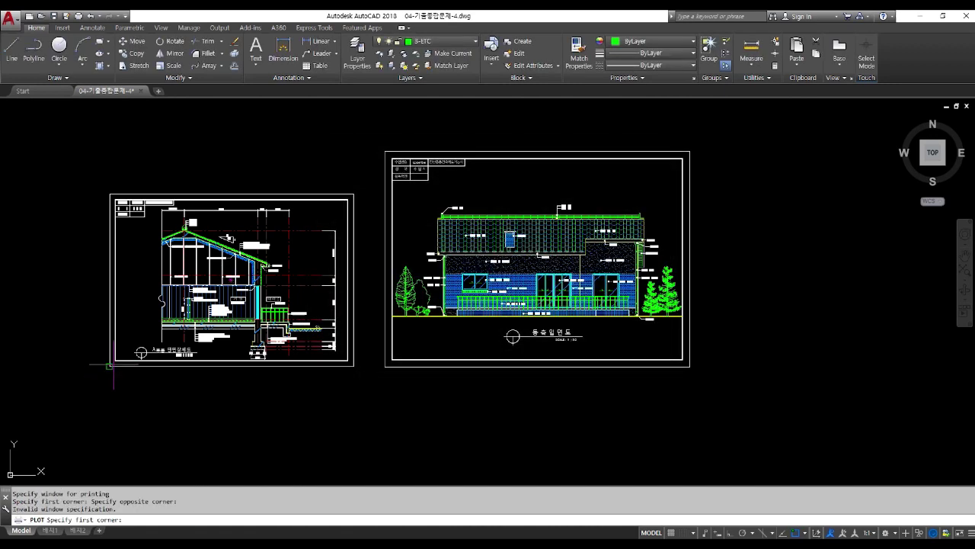
left_click(110, 366)
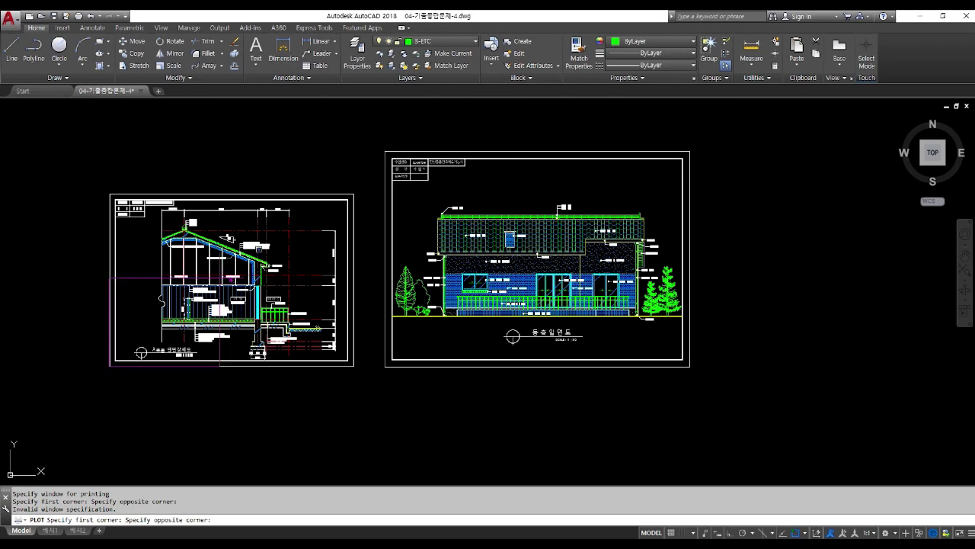
left_click(366, 182)
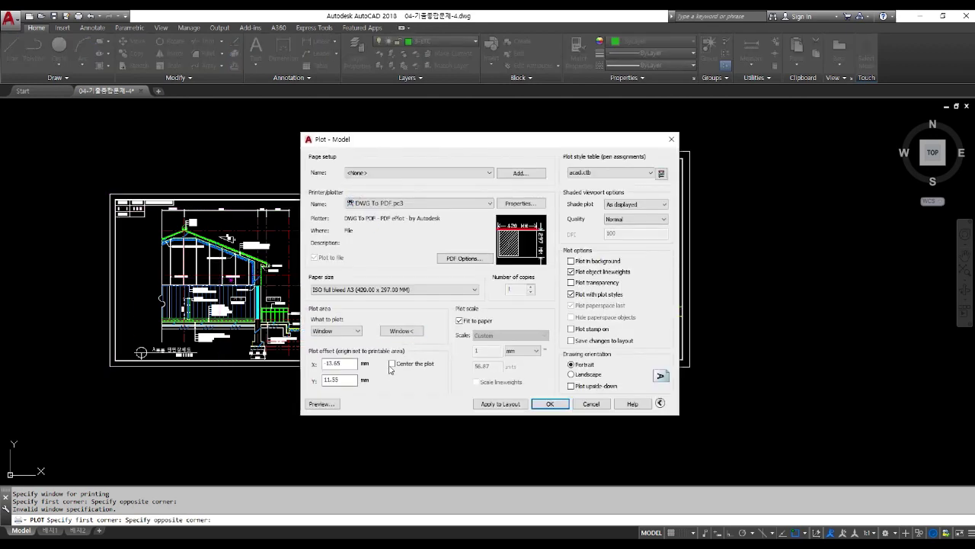
Center the plot, turn off fit to paper, and set a 1:40 scale with landscape orientation
left_click(391, 363)
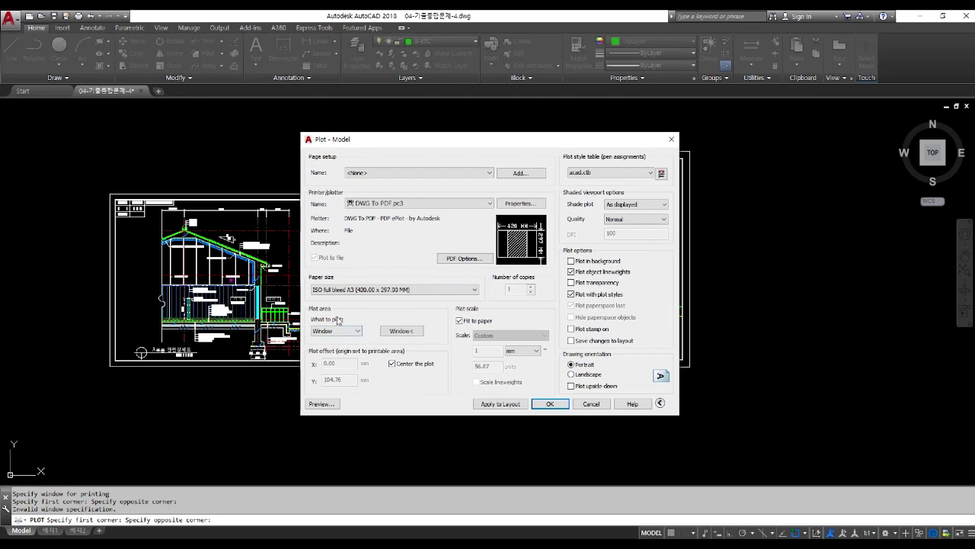
left_click(467, 325)
type("40")
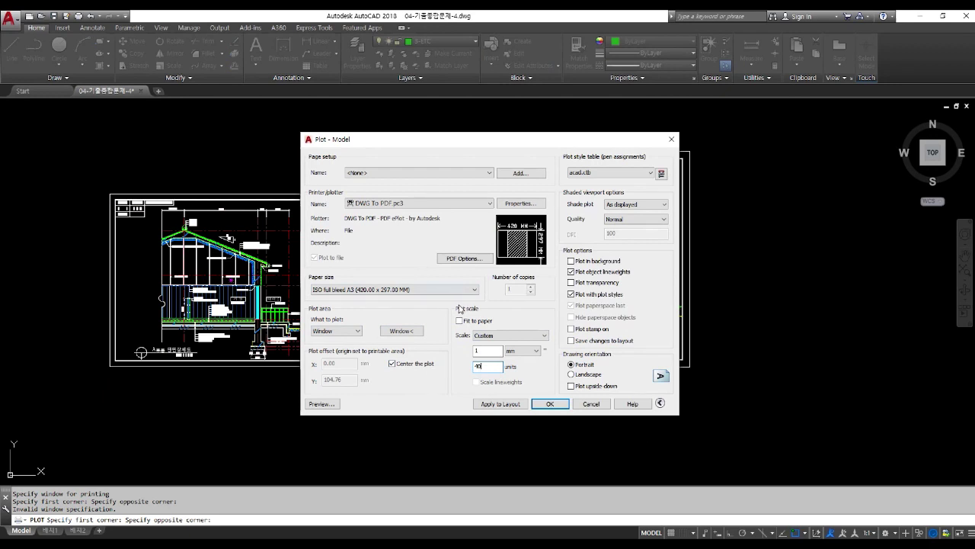
left_click(591, 374)
Assign the monochrome.ctb plot style table to all layouts, check its color settings in the editor and save it
left_click(610, 172)
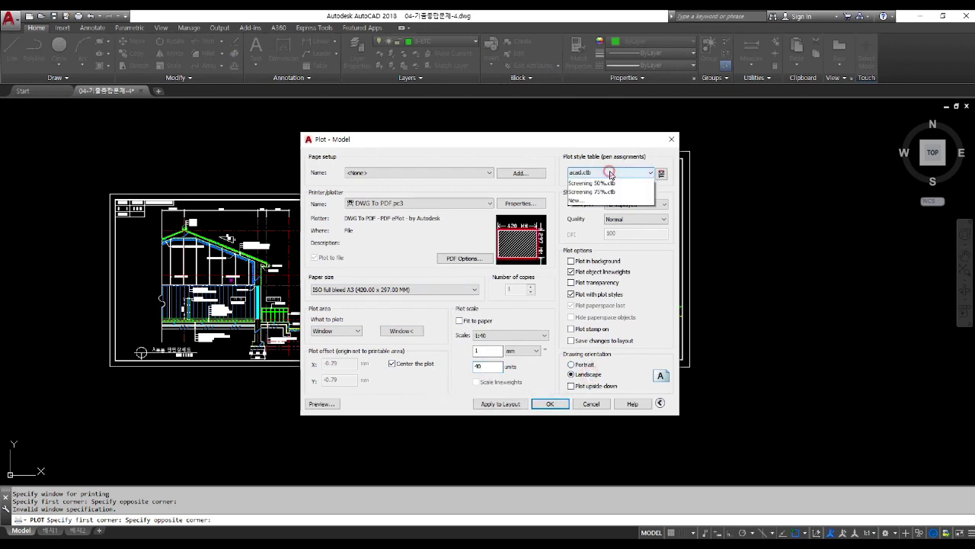
left_click(597, 227)
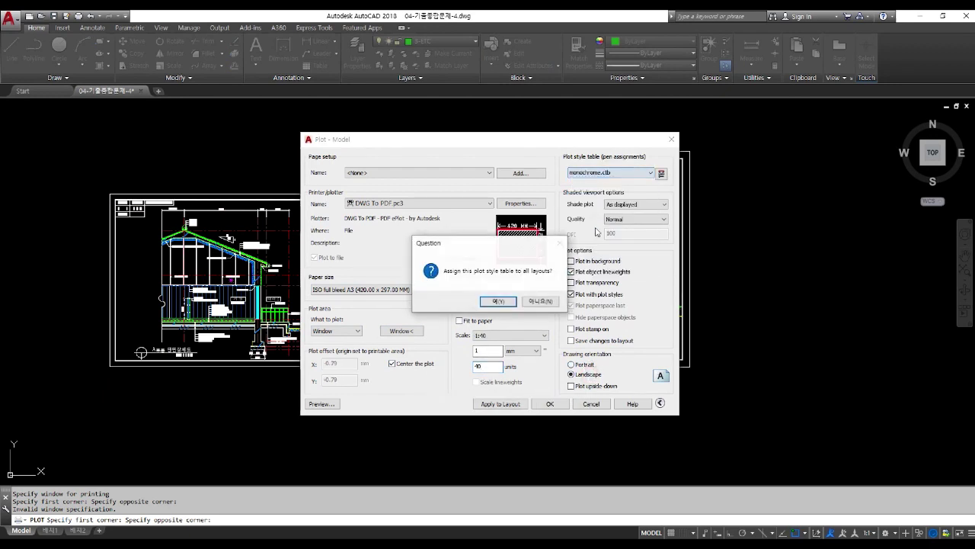
left_click(500, 301)
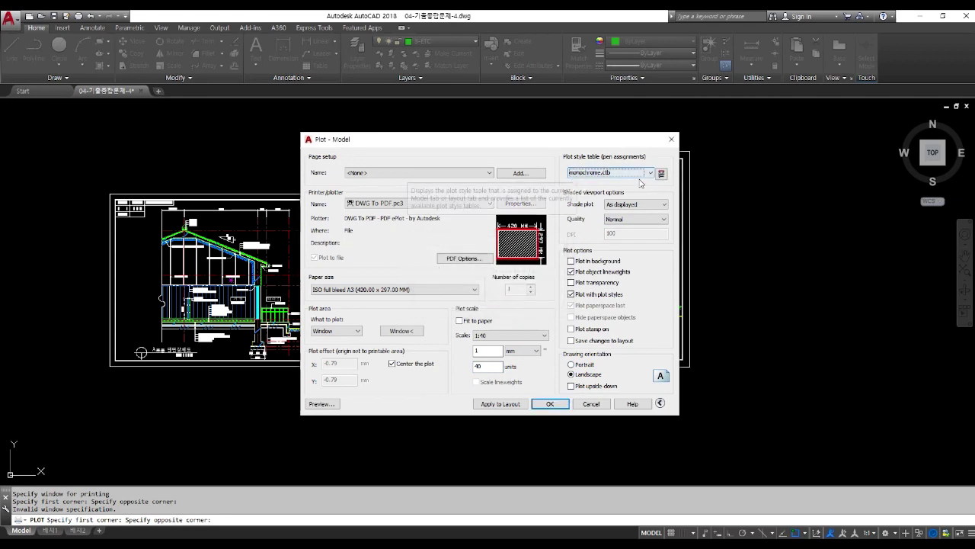
left_click(662, 173)
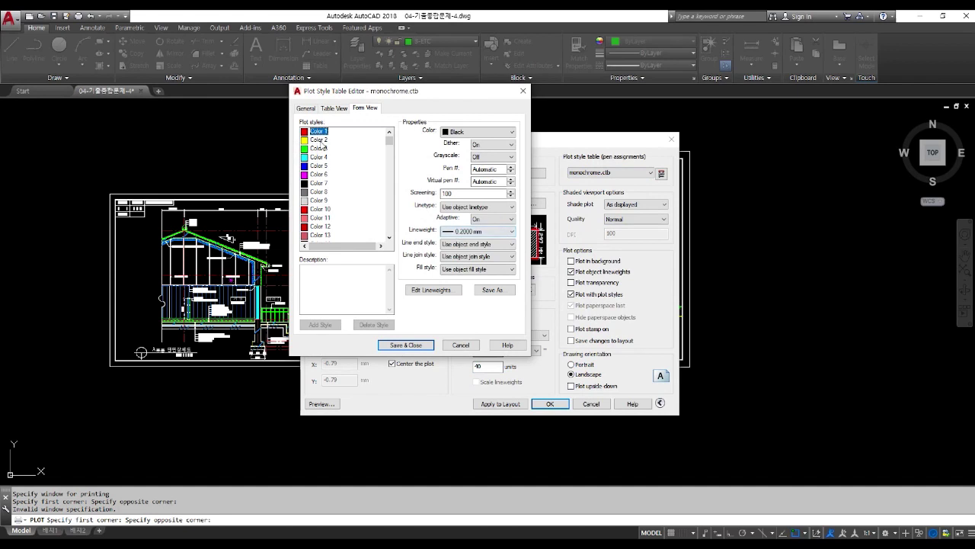
left_click(411, 343)
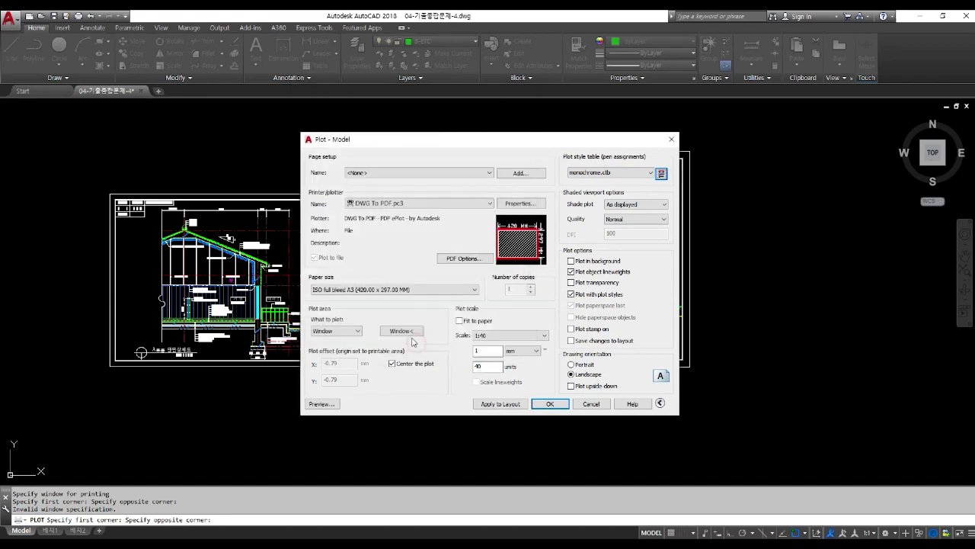
Preview the section sheet's plot, inspect the notes and line work up close, and exit the preview
left_click(334, 407)
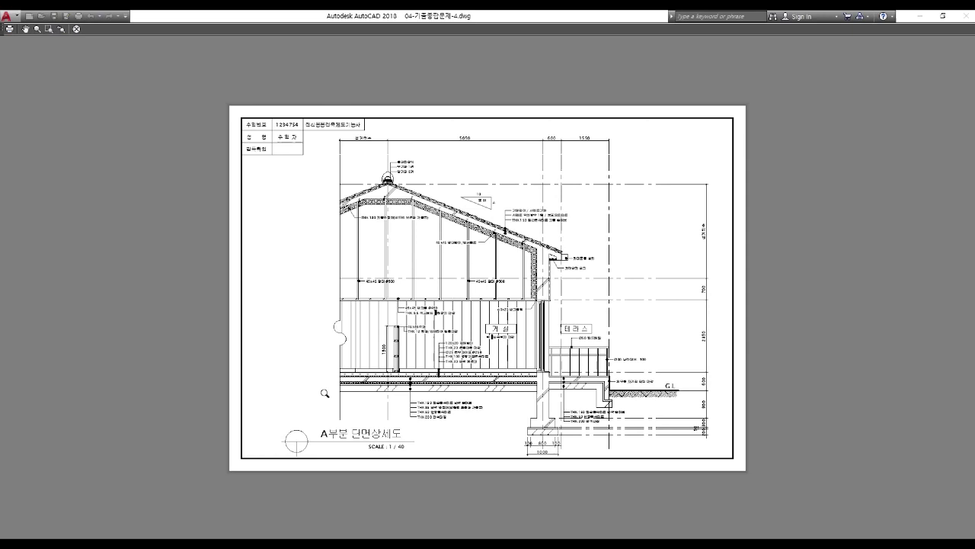
scroll(434, 347, "up", 5)
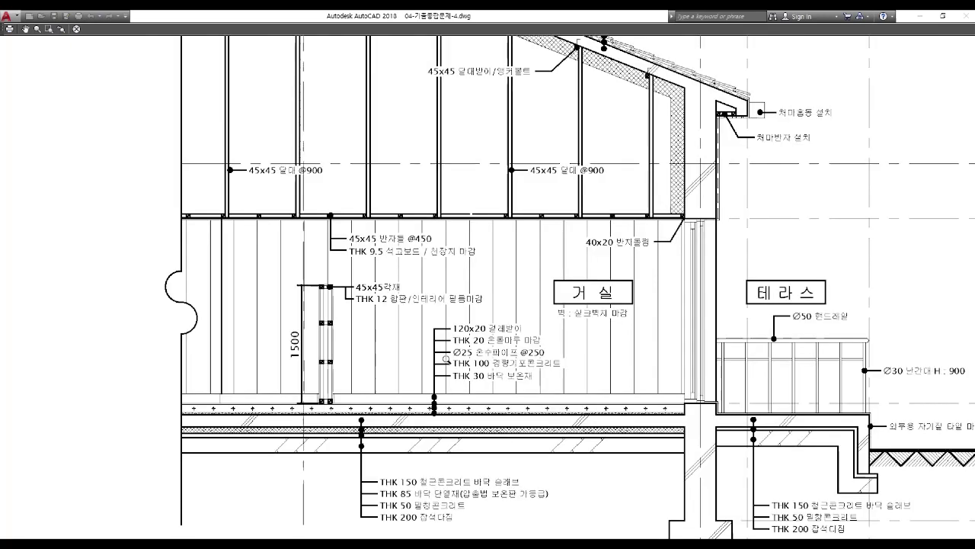
scroll(446, 358, "down", 5)
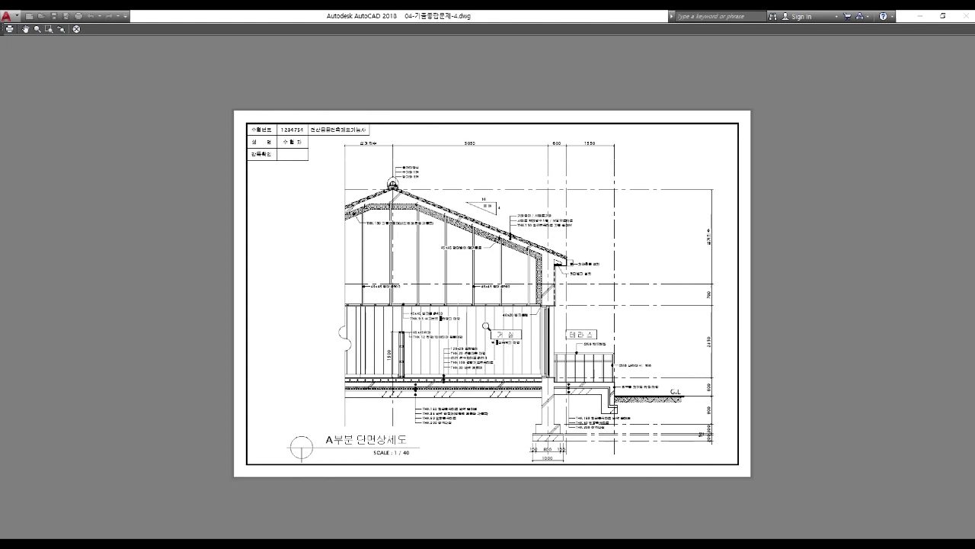
middle_click_drag(541, 336, 471, 326)
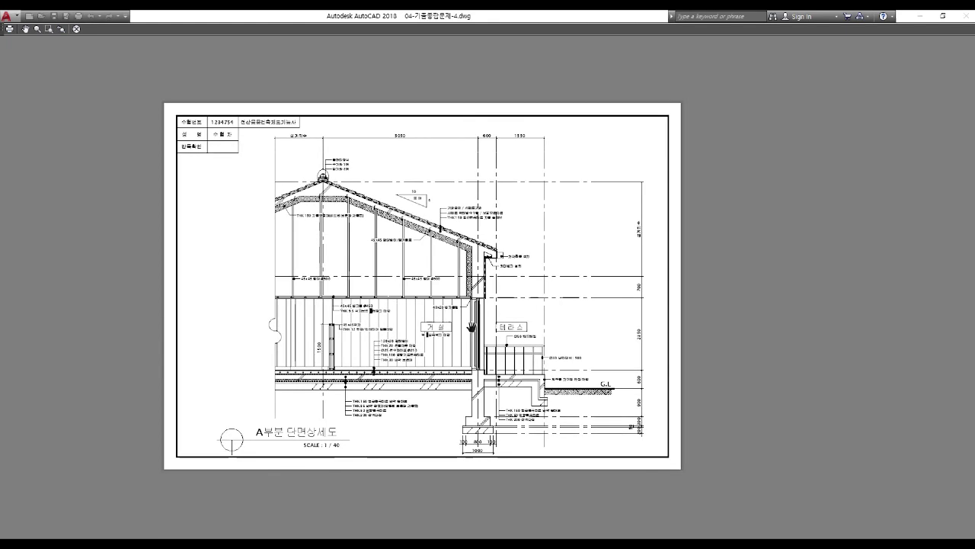
key("Escape")
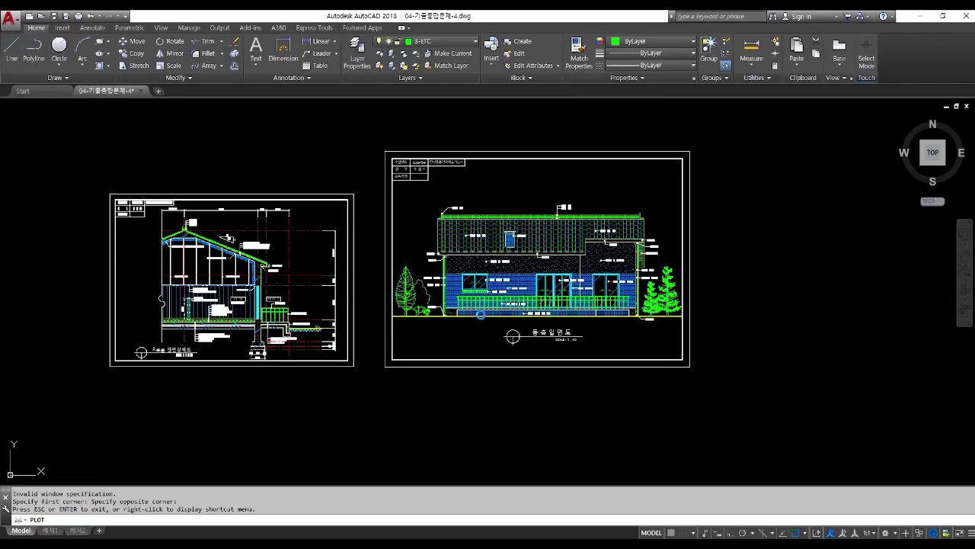
Redefine the plot window around the east elevation sheet's outer frame and adjust the plot scale's drawing units
left_click(412, 333)
left_click(385, 366)
left_click(699, 142)
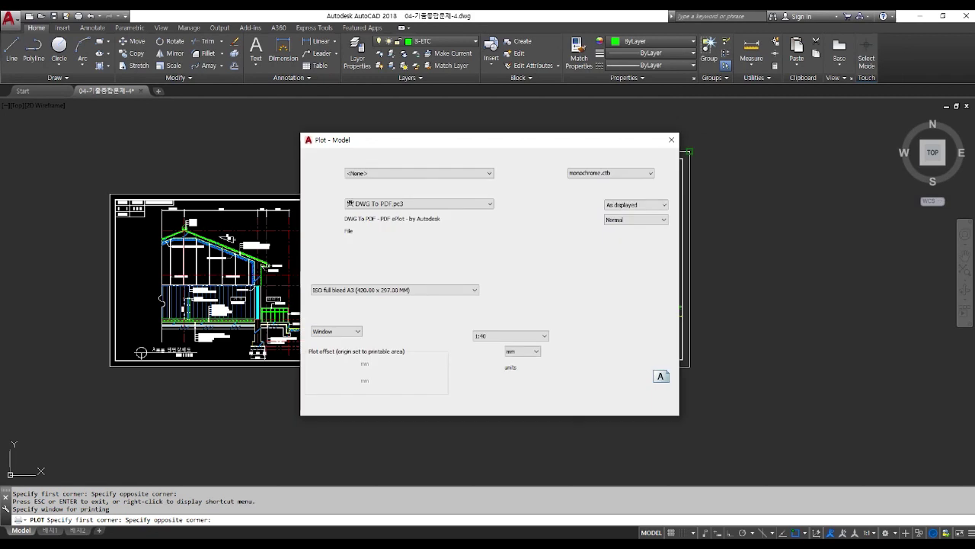
double_click(490, 368)
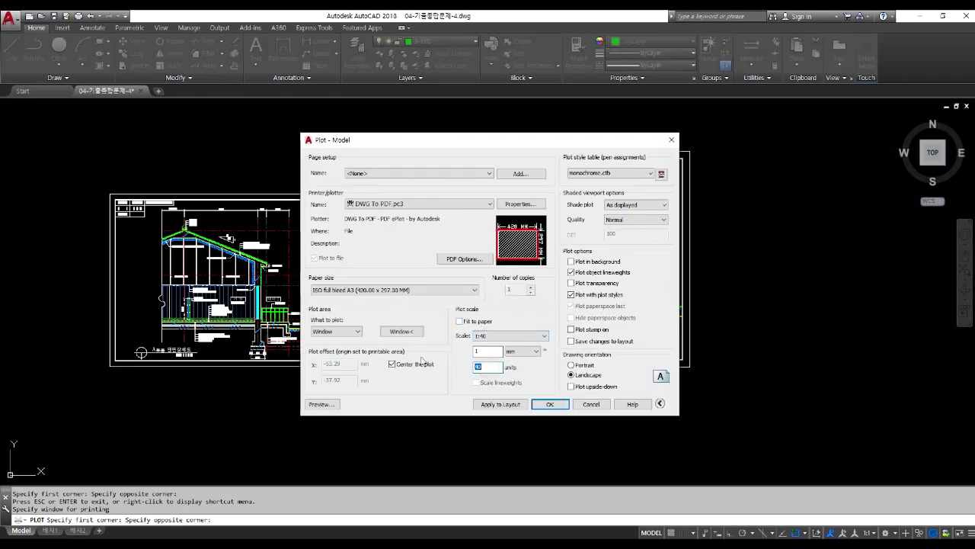
key("Return")
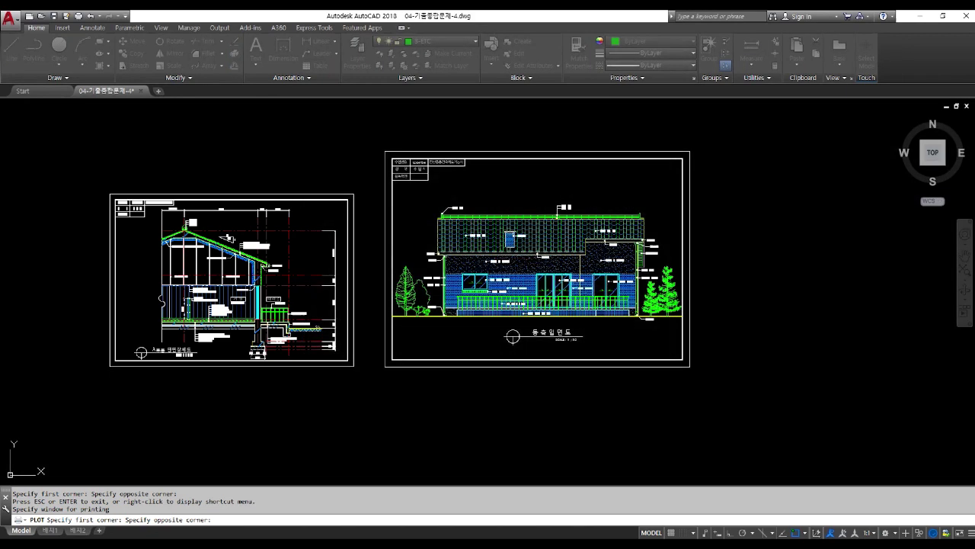